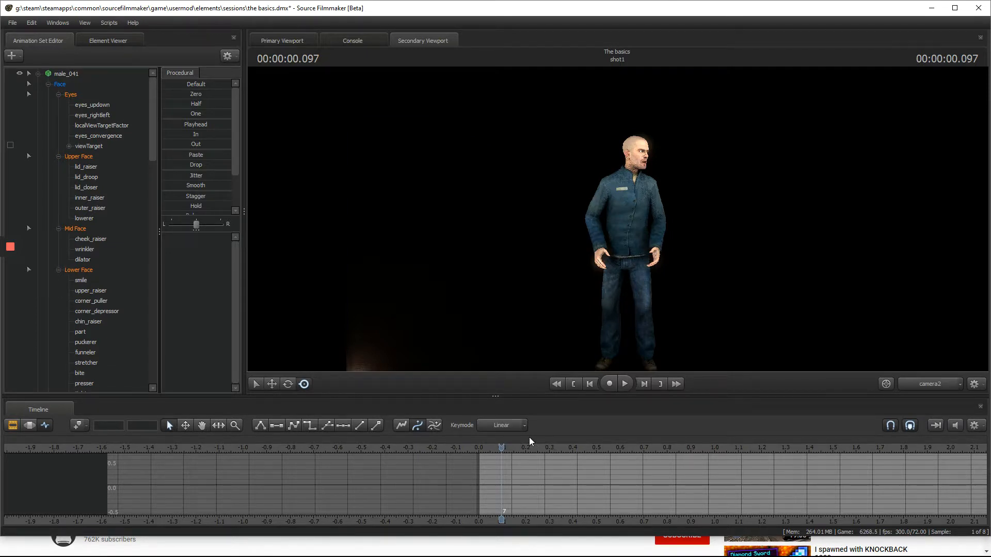
- Place the playhead at time 0 in the Graph Editor and set the keymode to Spline
left_click(482, 447)
left_click(12, 425)
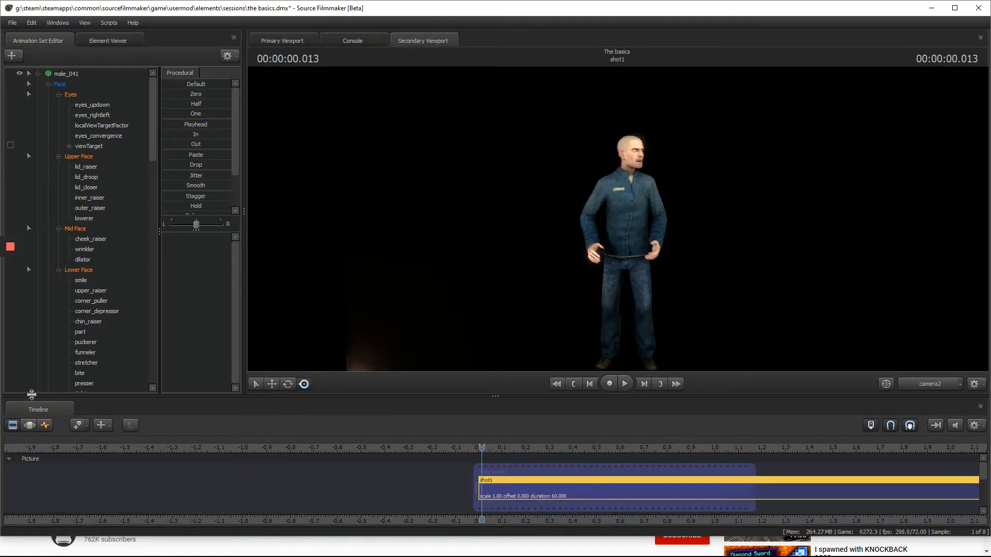
left_click(45, 425)
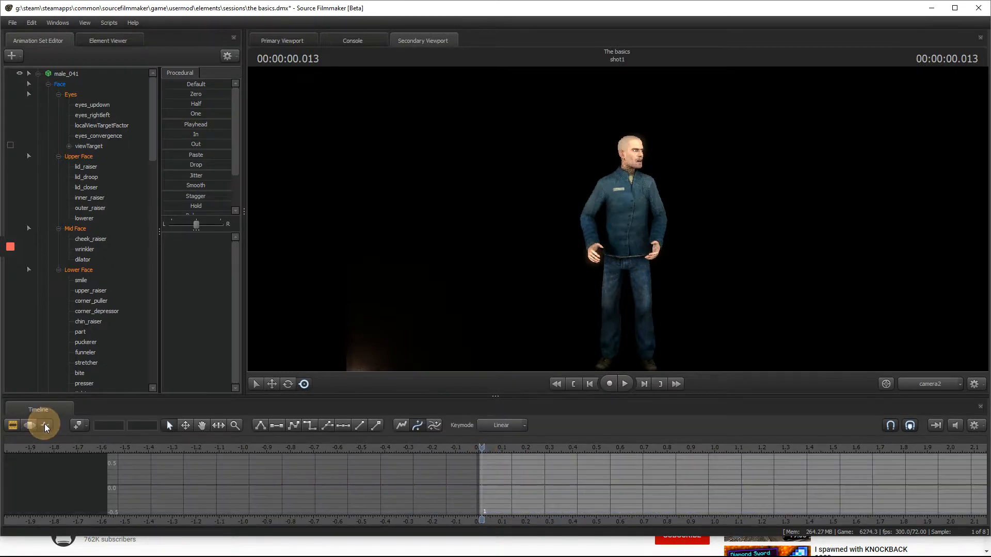
mouse_move(476, 449)
left_mouse_down()
mouse_move(462, 447)
mouse_move(494, 434)
mouse_move(504, 447)
mouse_move(486, 453)
left_mouse_up()
scroll(462, 447, "down", 1)
scroll(537, 438, "down", 1)
scroll(494, 449, "up", 1)
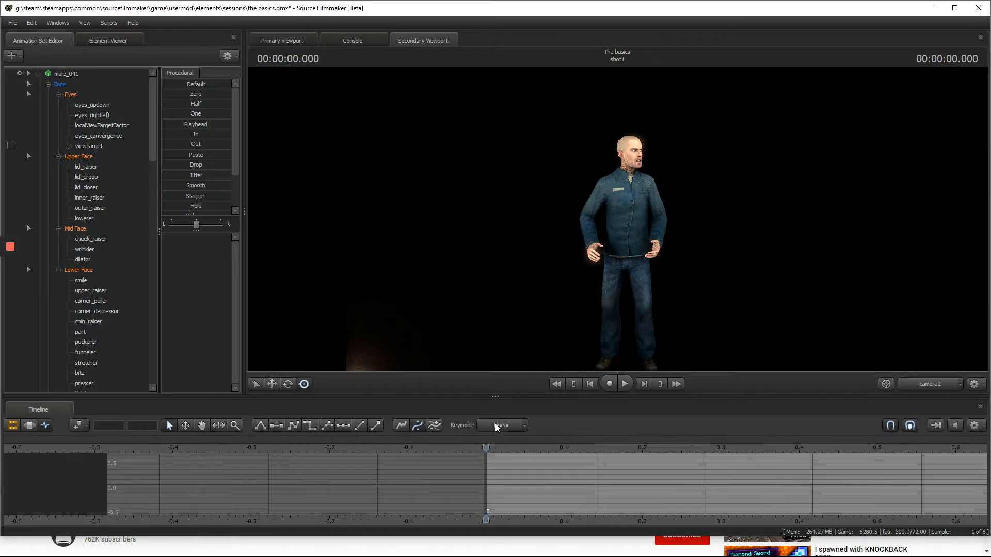
left_click(495, 424)
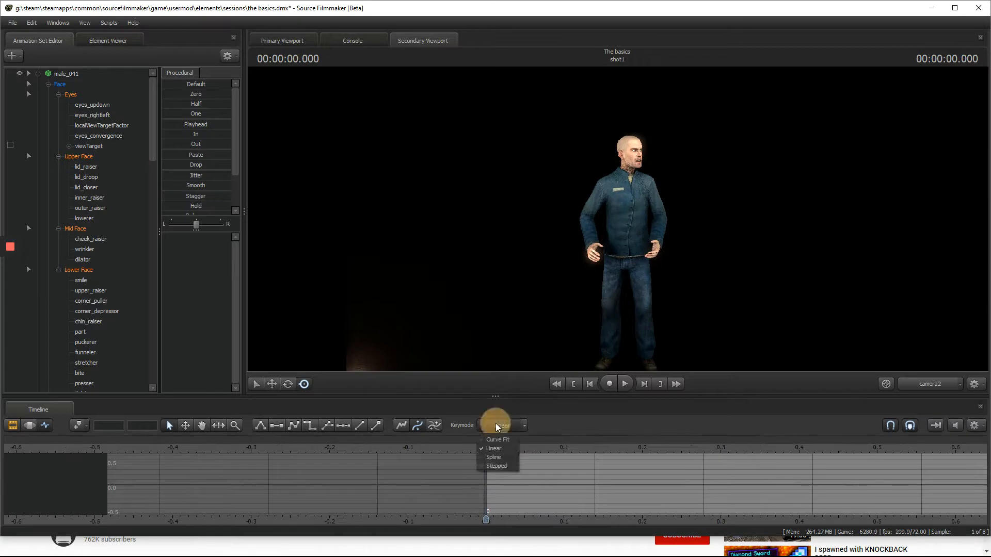
left_click(504, 457)
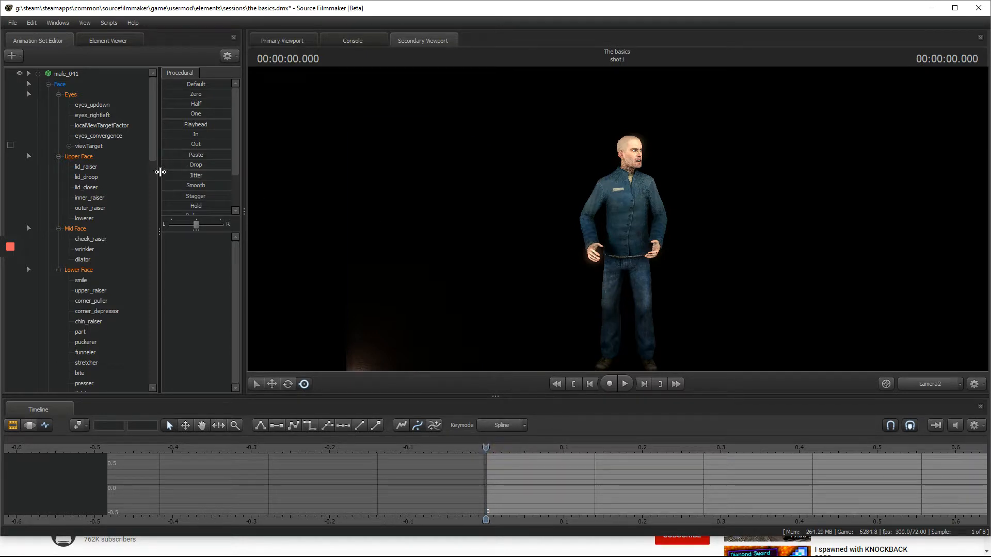
- Key the whole male_041 model at 0.055 s by slightly adjusting its root control
left_click(98, 70)
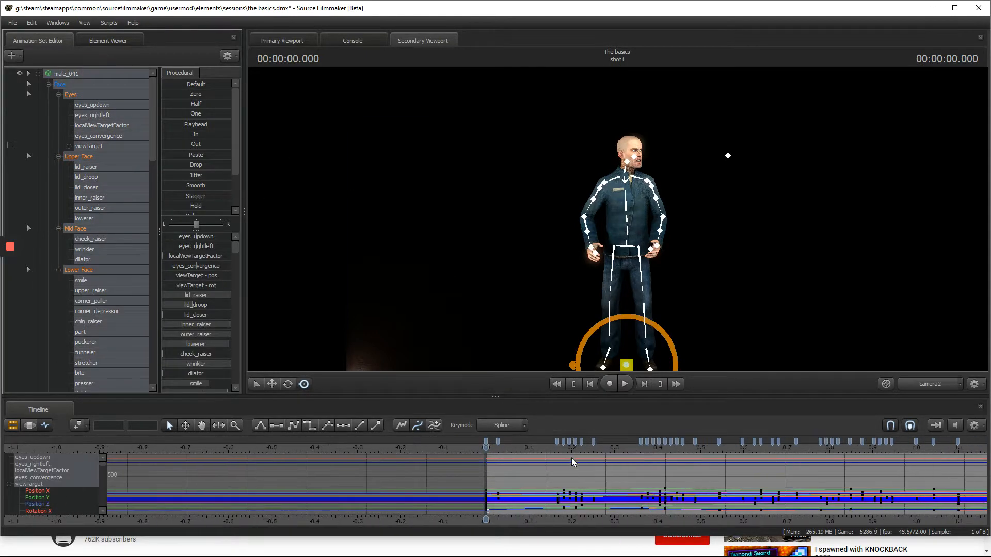
left_click_drag(499, 442, 500, 442)
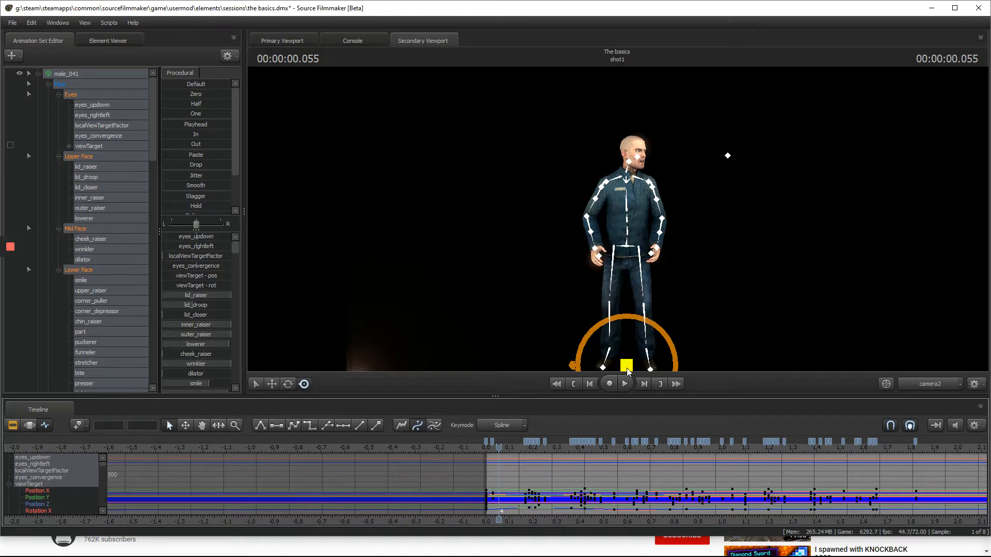
left_click_drag(626, 357, 618, 356)
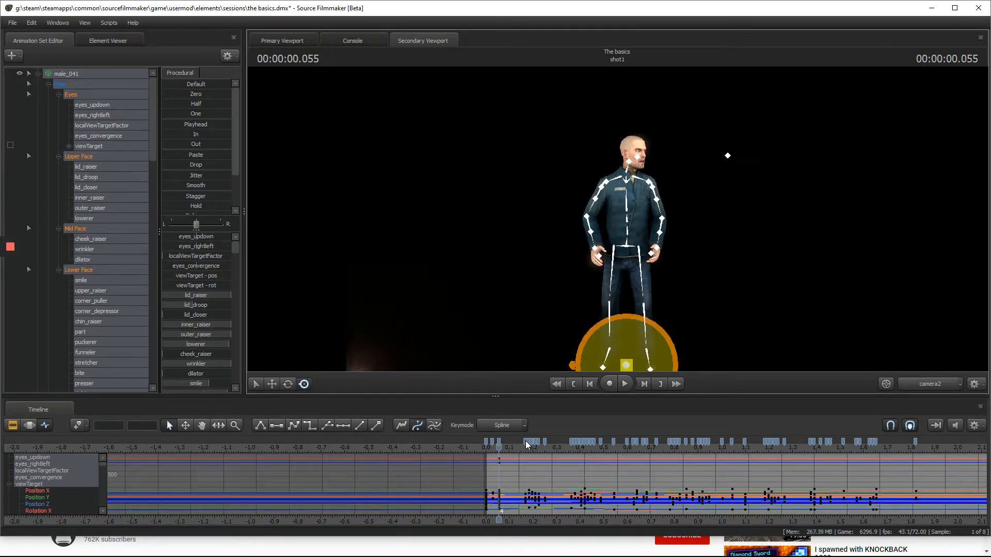
- Select male_041's keyframes from about 0.17 s through the last one, and place the playhead at 0.069 s
left_click(526, 442)
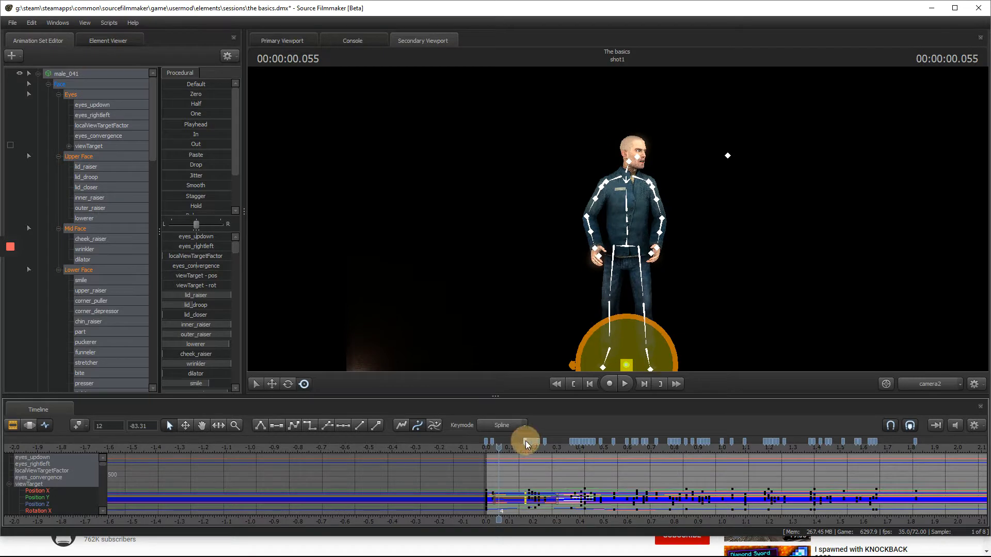
left_click(914, 442, "shift")
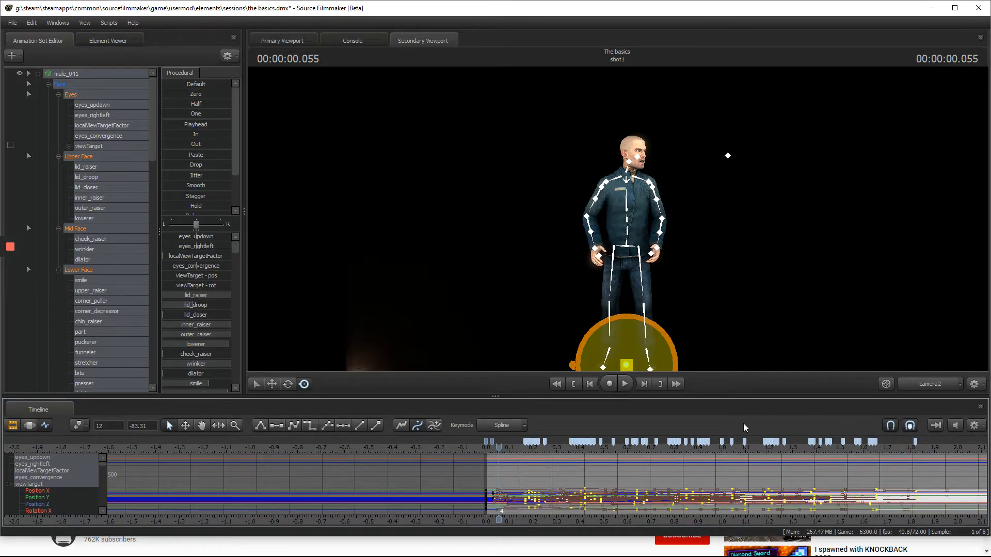
left_click(651, 444)
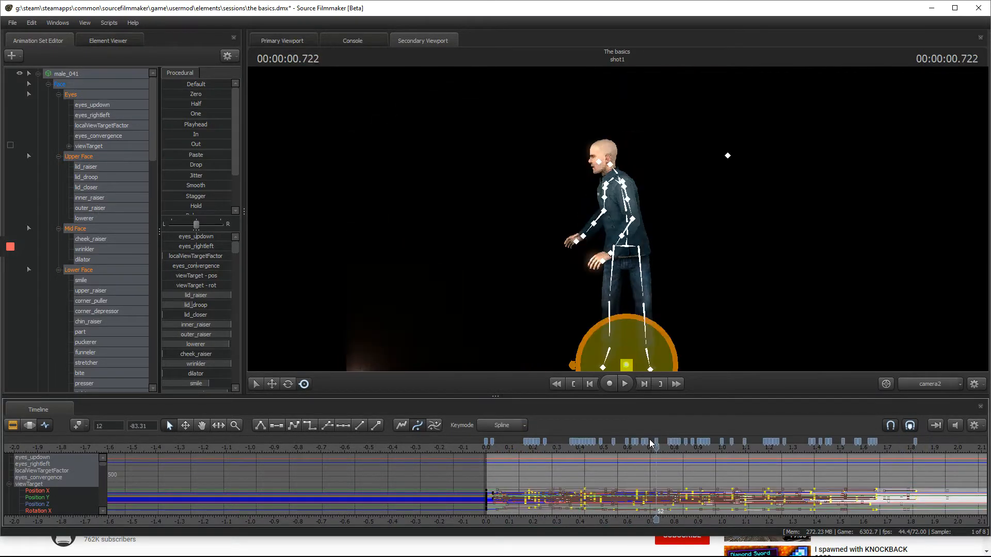
left_click(502, 445)
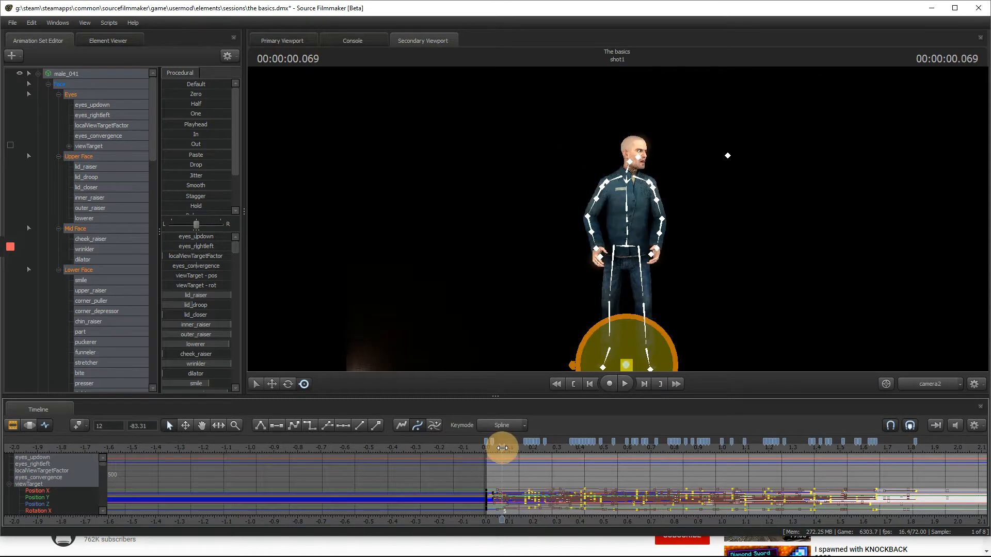
- Switch the timeline to the Motion Editor with the entire male_041 animation set selected
left_click(29, 426)
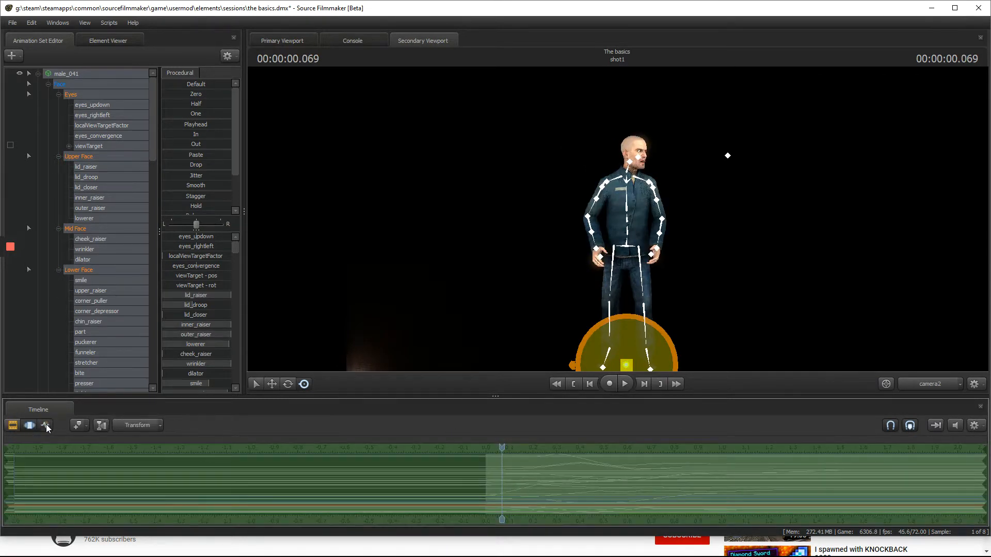
left_click(45, 424)
left_click(27, 425)
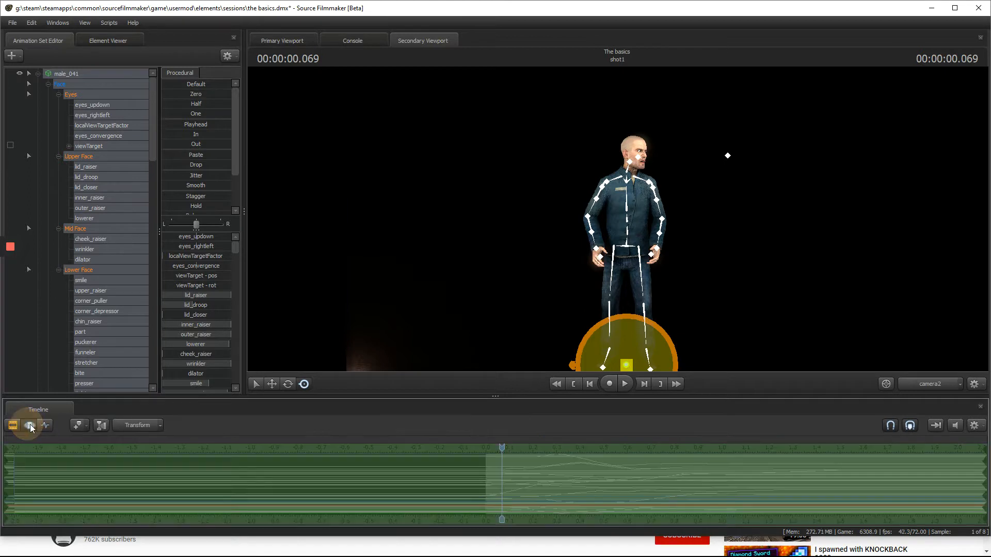
scroll(498, 449, "up", 4)
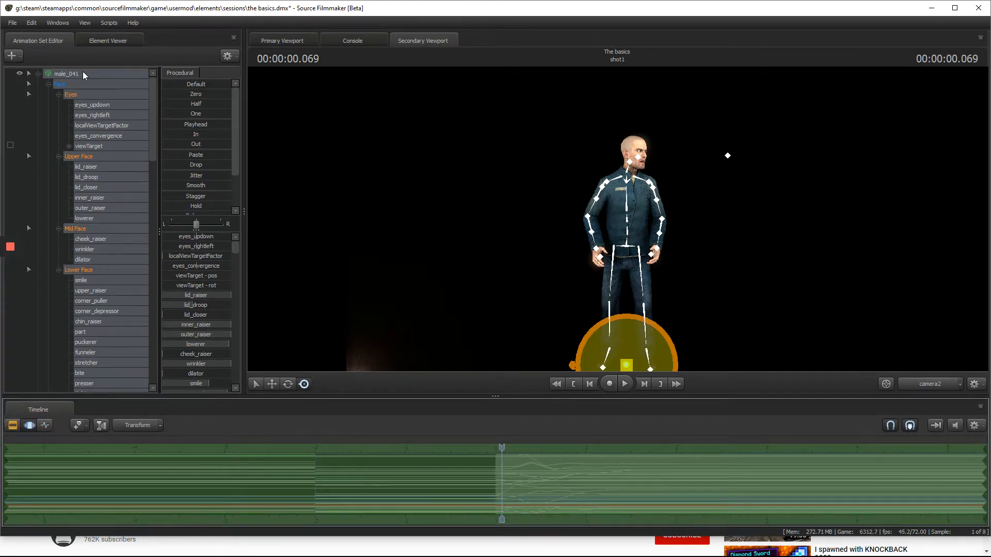
left_click(93, 115)
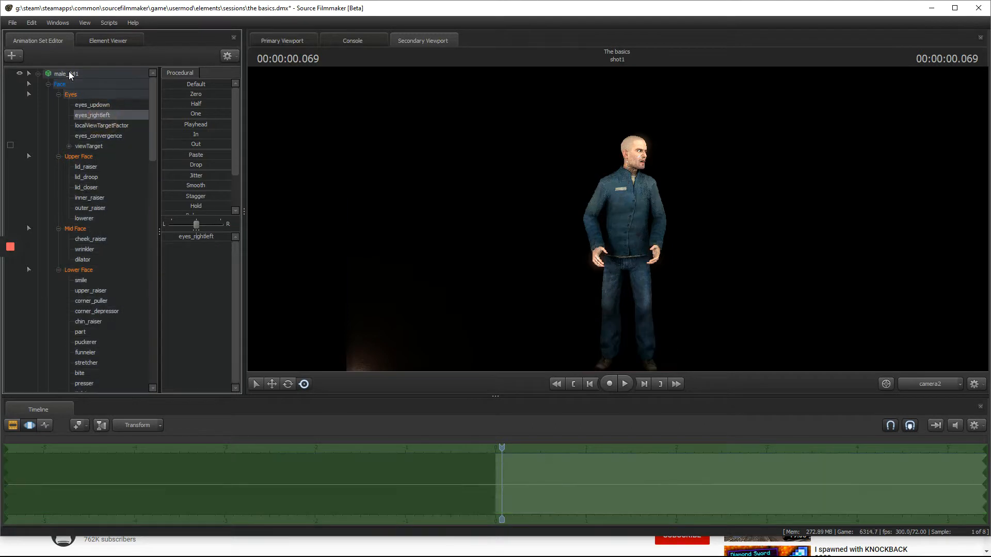
left_click(70, 72)
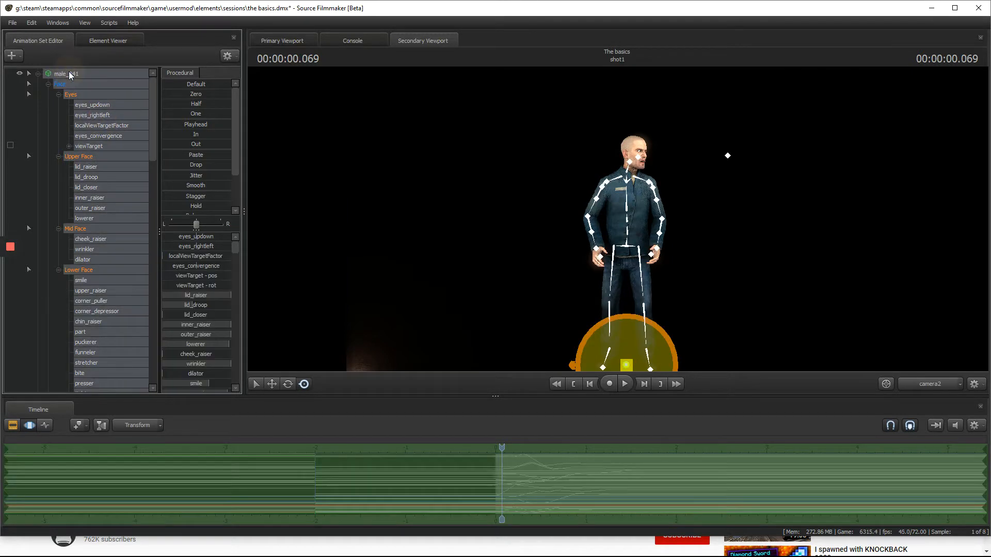
left_click(33, 427)
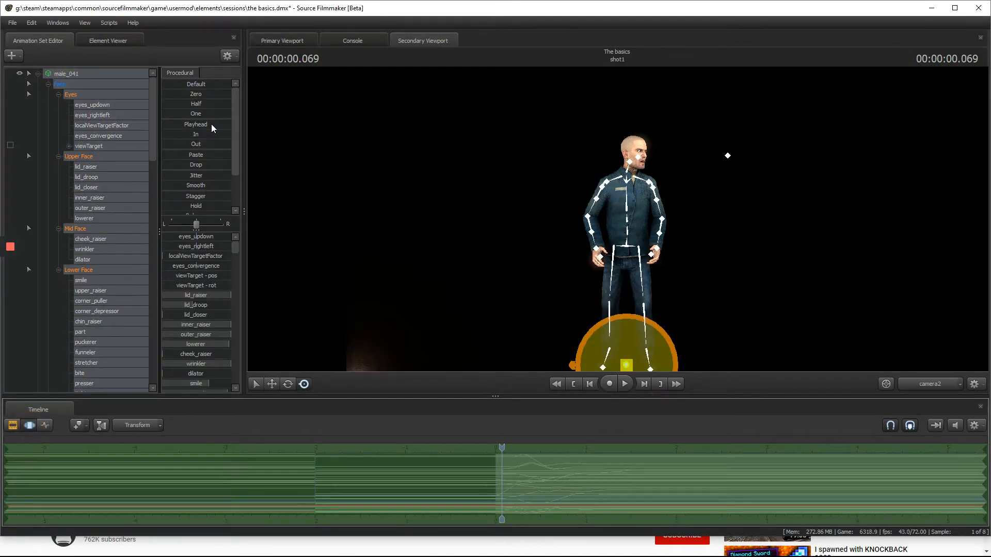
- Try the Playhead procedural preset on all of male_041, play it back, undo it and return to 0.069 s
scroll(200, 115, "down", 3)
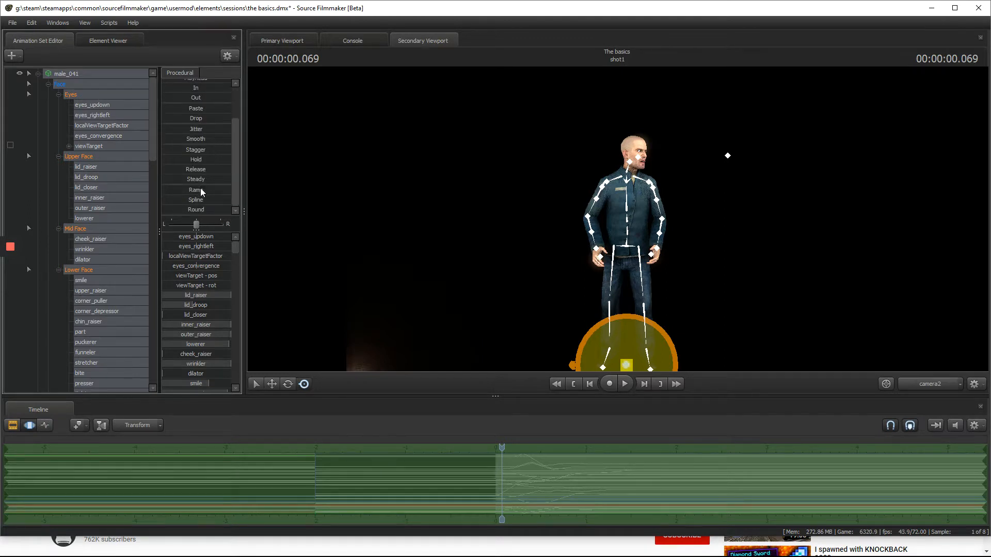
scroll(205, 181, "up", 3)
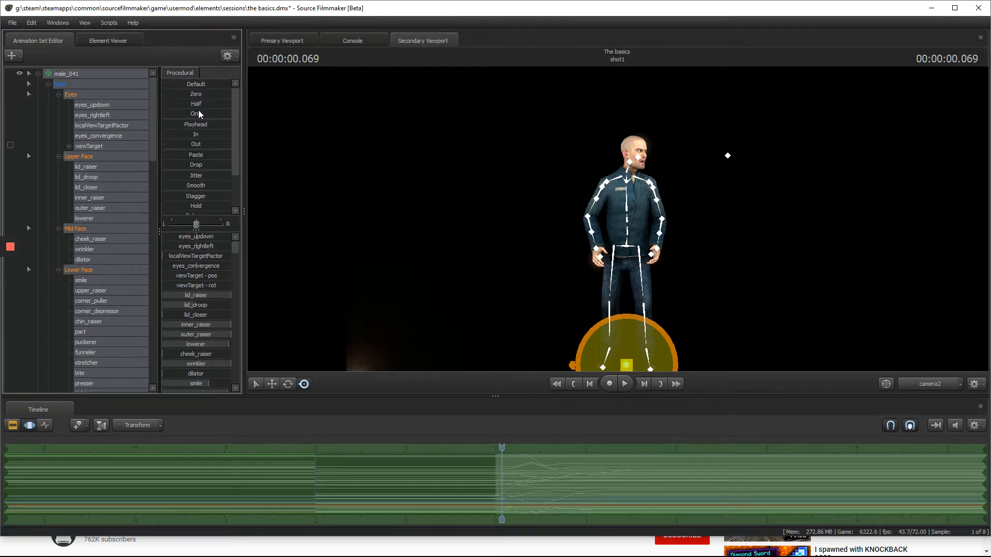
scroll(198, 114, "down", 3)
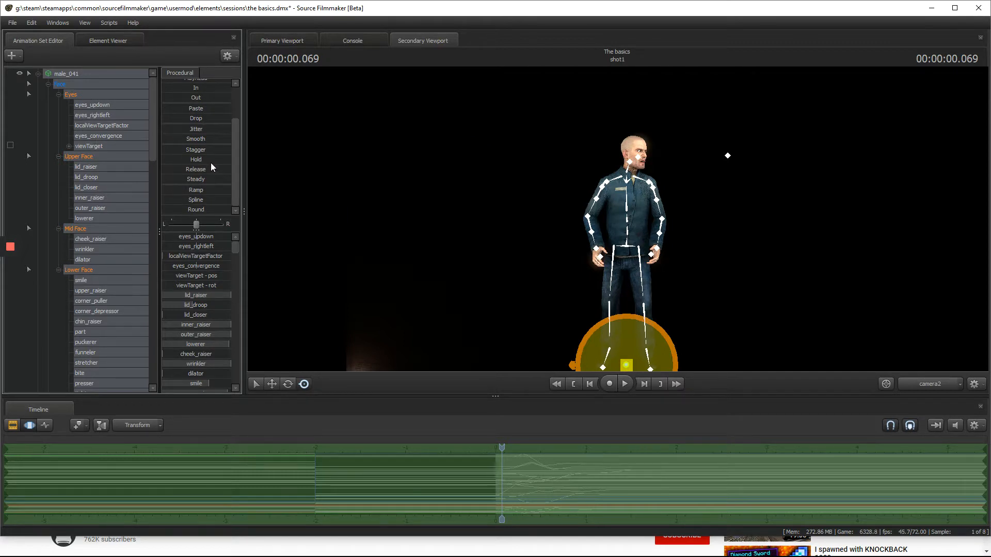
scroll(211, 160, "up", 3)
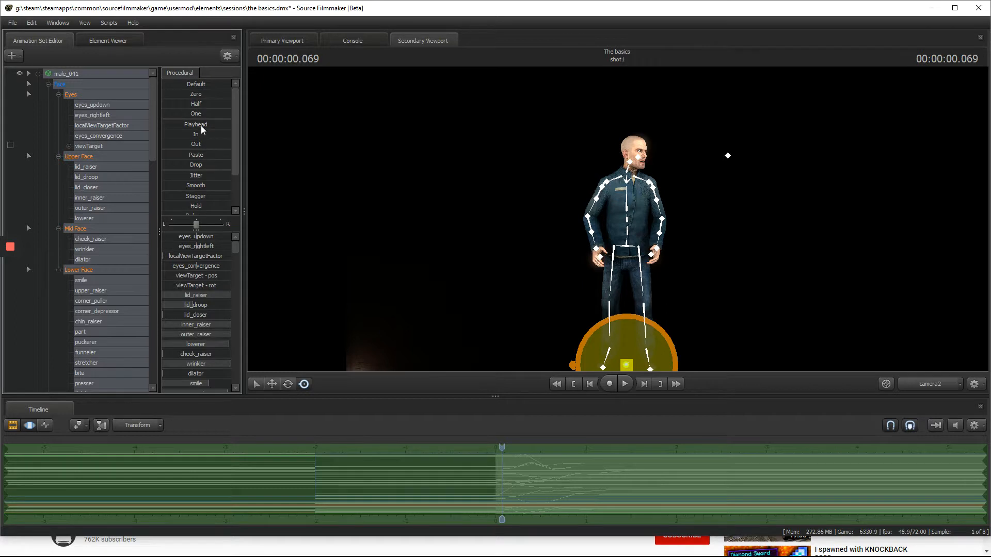
double_click(200, 126)
left_click(836, 238)
key("space")
key("space")
key("ctrl+z")
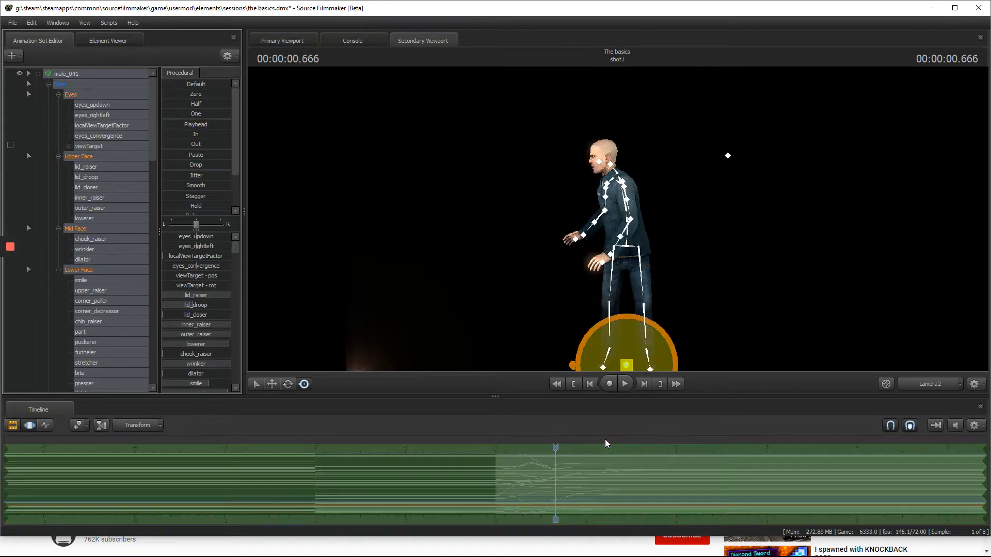
left_click_drag(556, 449, 502, 448)
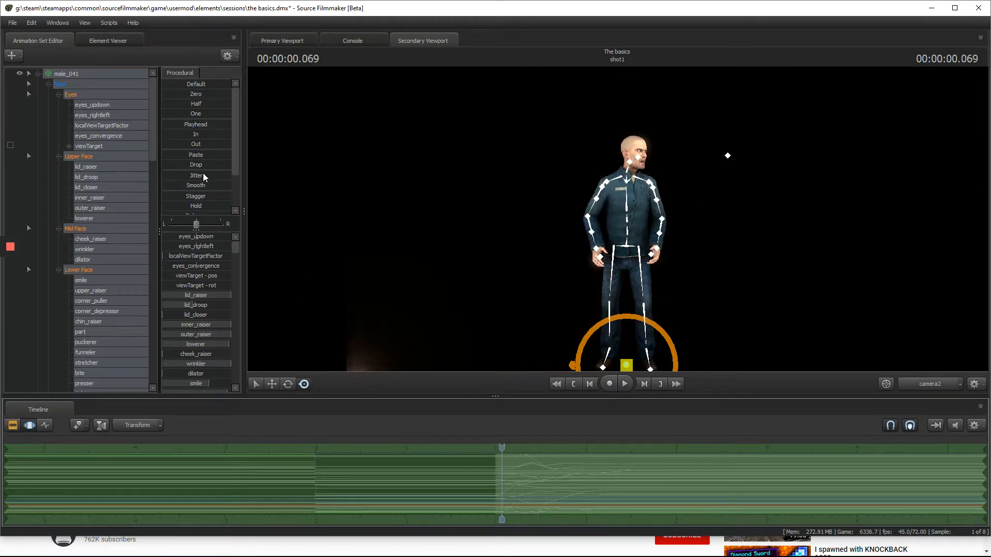
- Apply the Smooth procedural preset repeatedly to male_041's full motion and play back the result
left_click(196, 185)
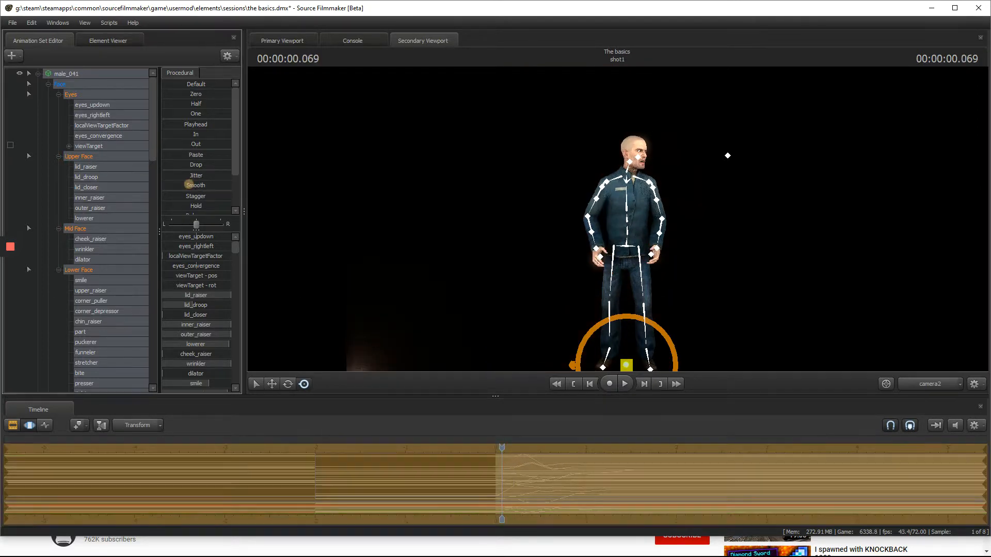
left_click_drag(195, 188, 338, 195)
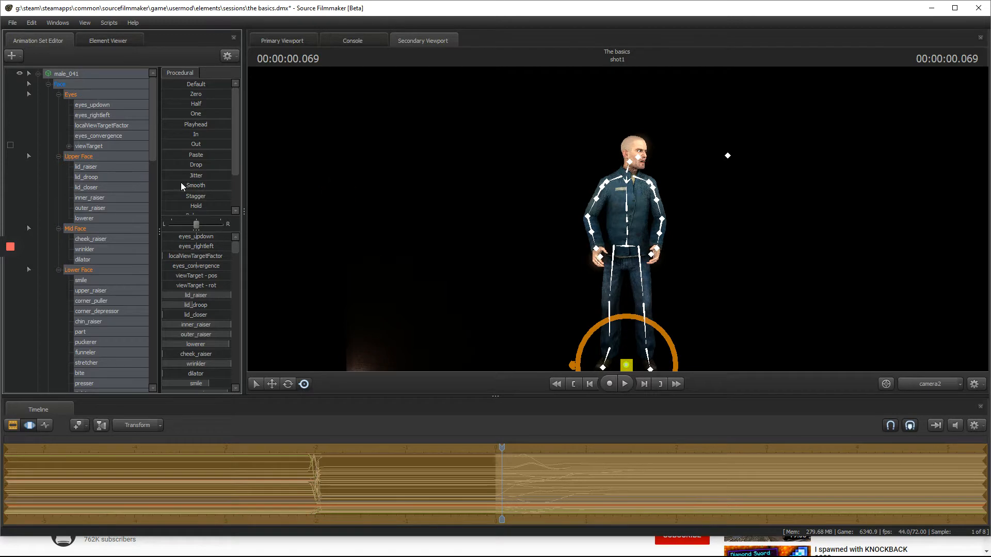
left_click_drag(181, 183, 328, 192)
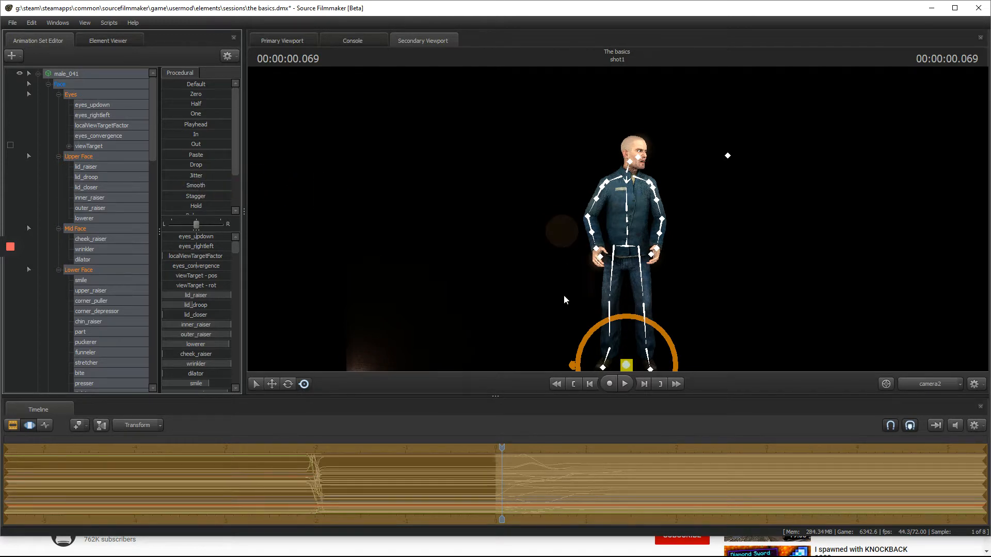
key("space")
key("space")
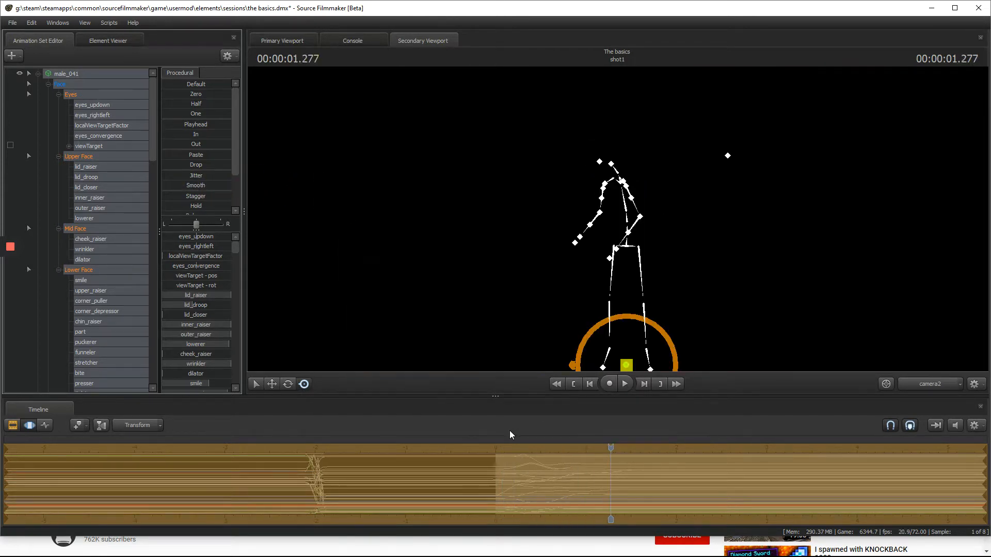
- Return to the Graph Editor, select only inner_raiser and replay the smoothed animation from near the start of the shot
key("F4")
left_click(496, 447)
key("space")
key("space")
left_click(138, 197)
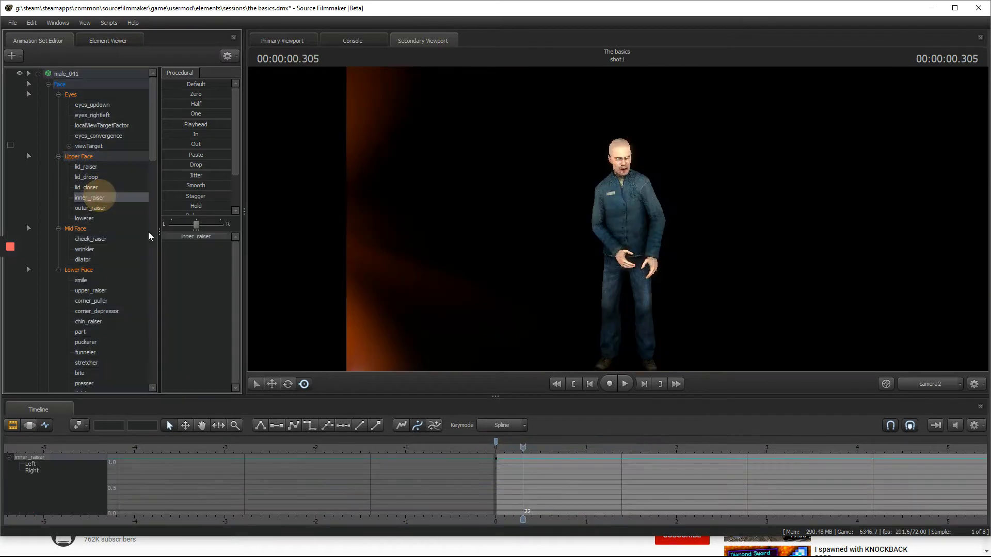
left_click(460, 447)
key("space")
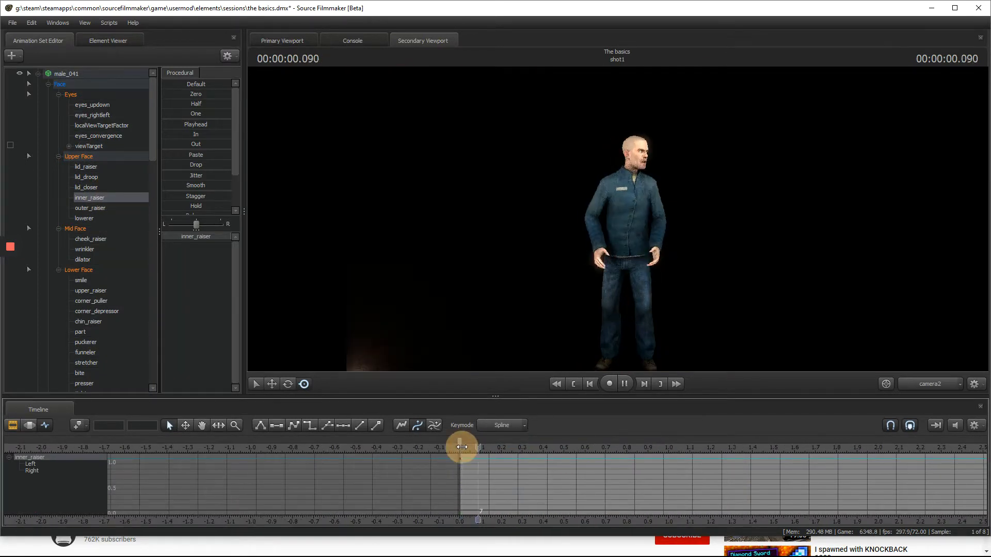
left_click(469, 448)
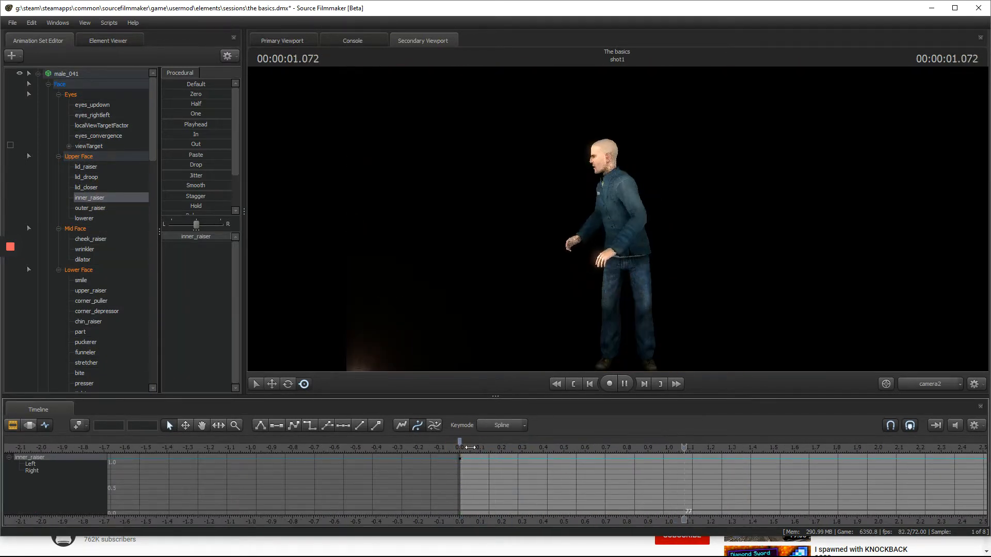
left_click(470, 448)
scroll(470, 448, "down", 3)
left_click(540, 446)
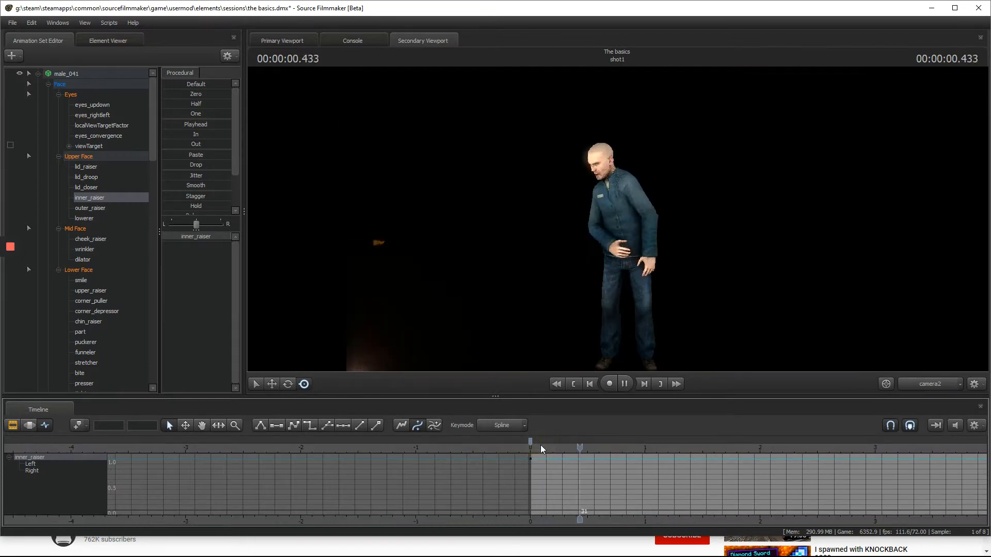
left_click(540, 445)
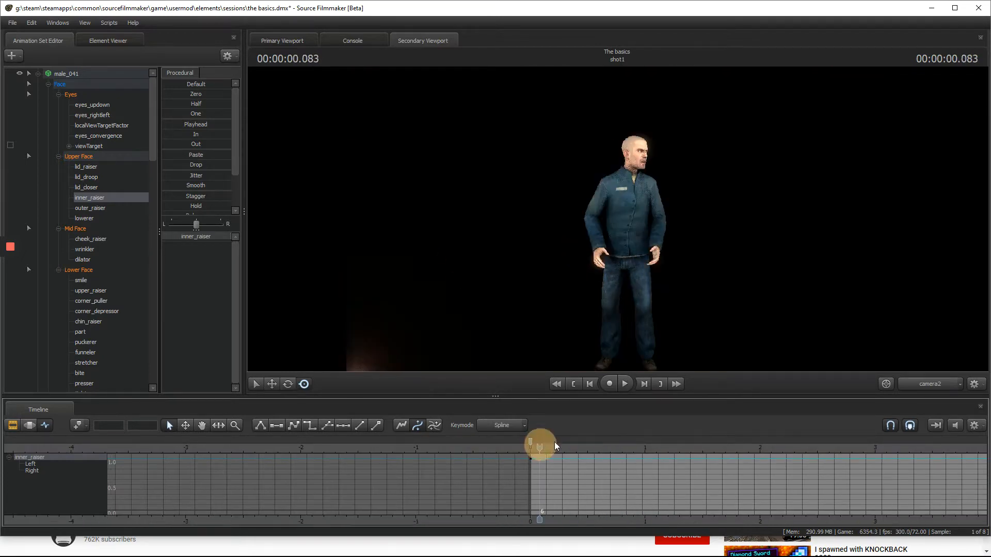
- View the shot through the Work Camera, move closer to the character and play the animation again
left_click(930, 379)
left_click_drag(630, 206, 617, 220)
key("w")
key("space")
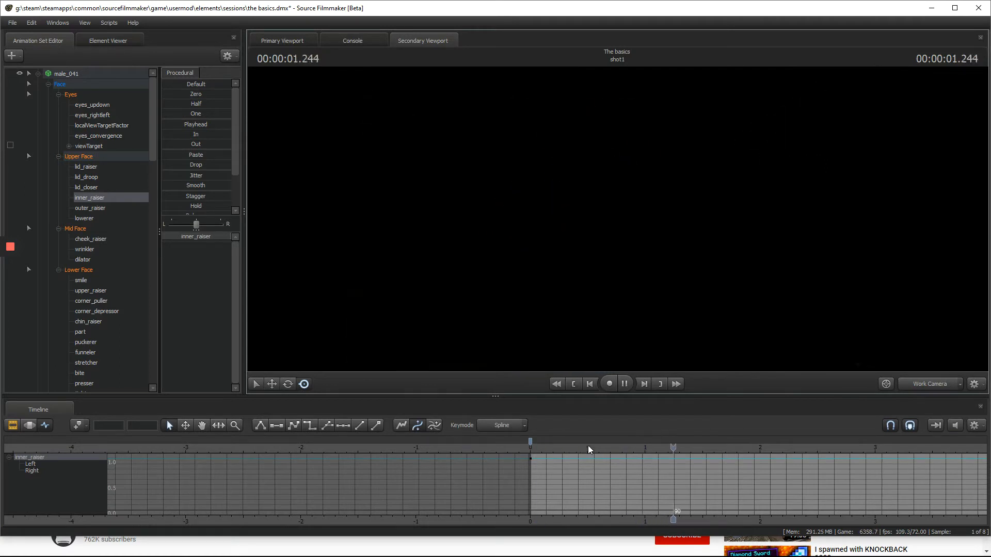
left_click(543, 445)
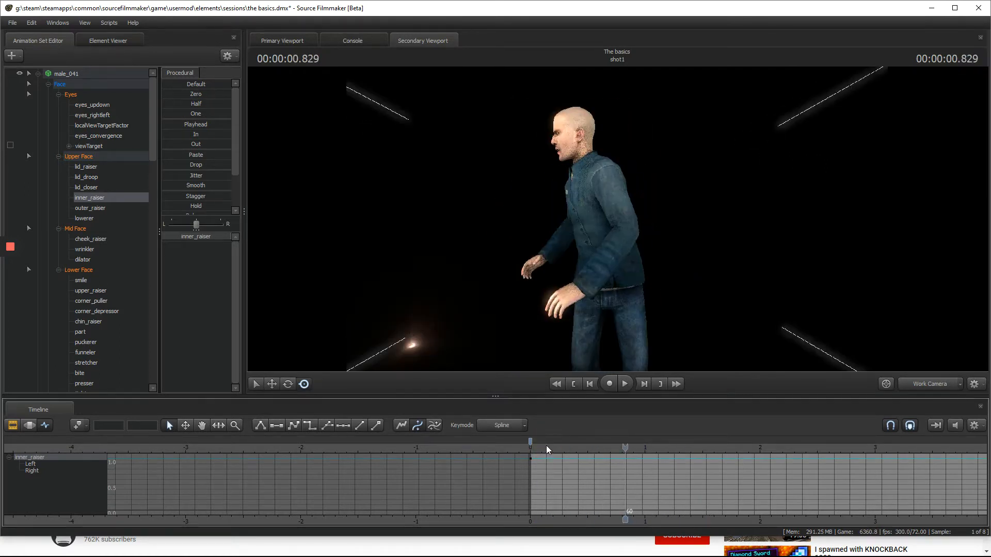
- Replay the smoothed animation several times from near the start of the shot
key("space")
key("F2")
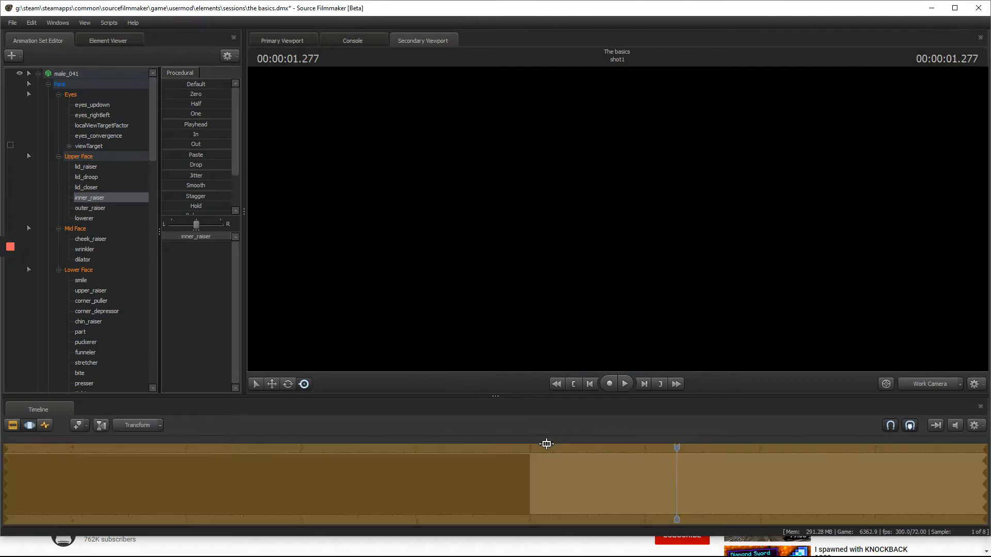
left_click(547, 443)
key("F3")
key("space")
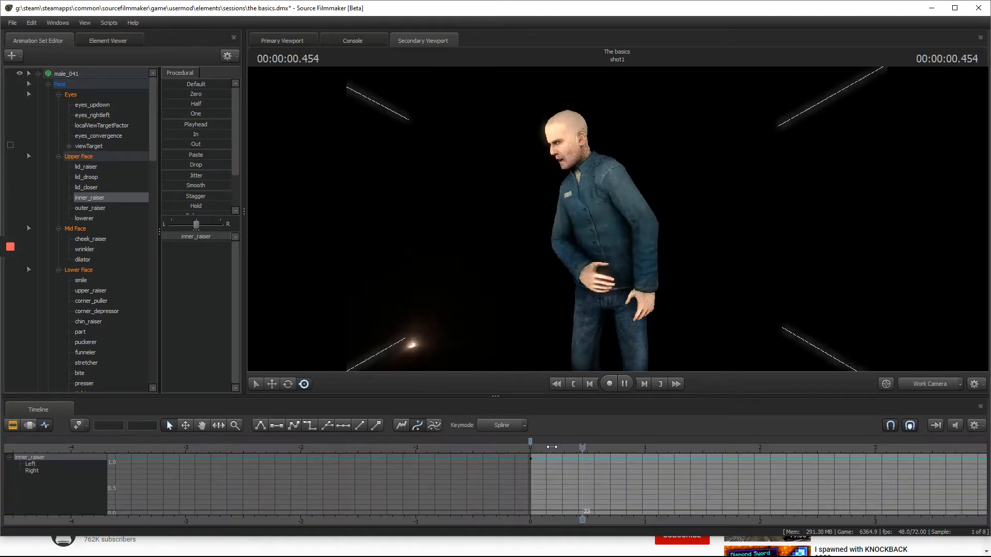
left_click(552, 447)
left_click(552, 447)
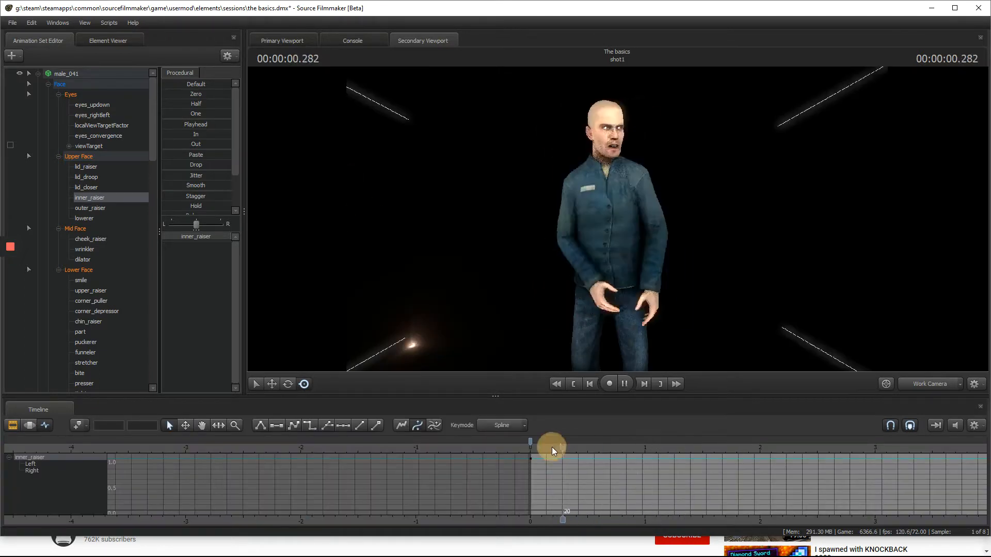
left_click(552, 447)
key("space")
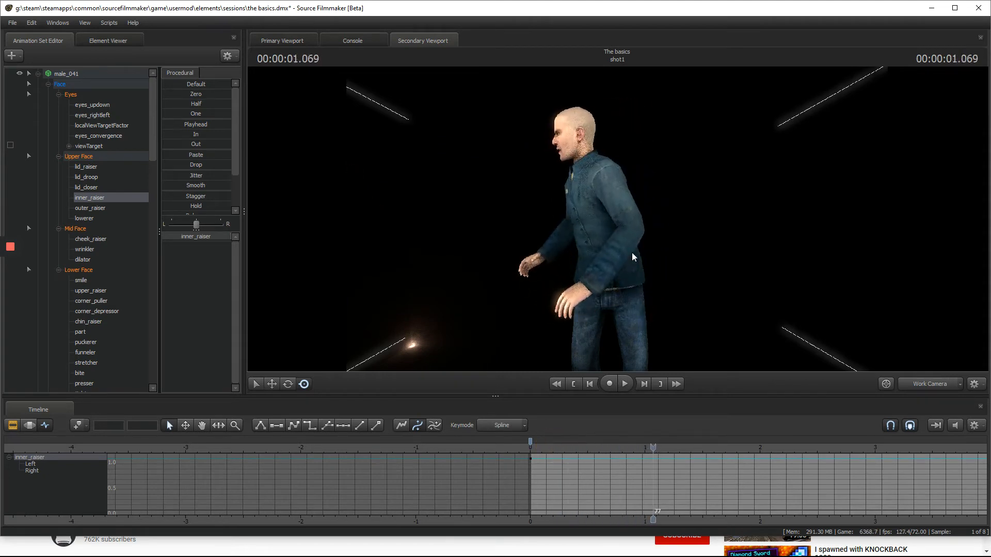
- Scrub through the character's turn and stop at 0.708 s to examine the pose
left_click(559, 449)
left_click_drag(559, 450, 599, 452)
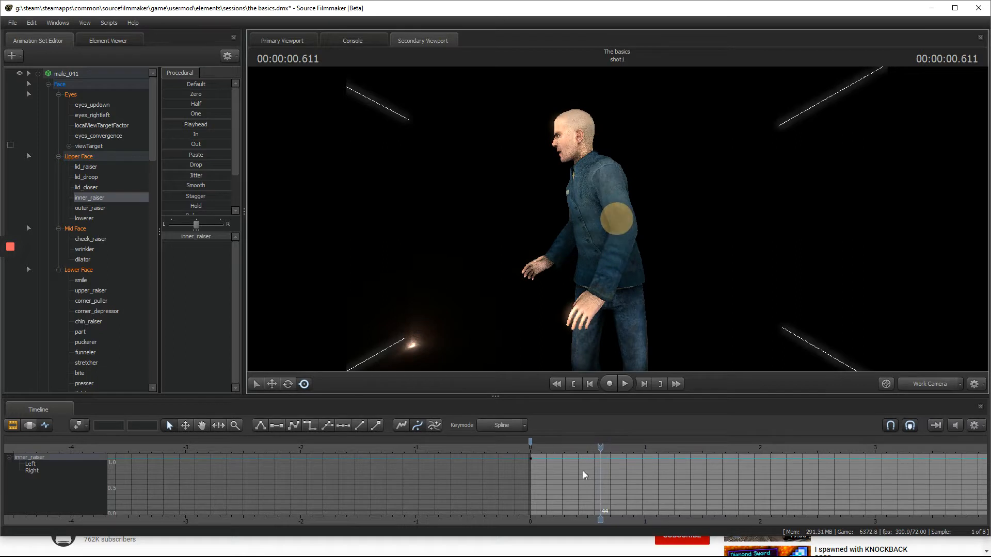
mouse_move(596, 449)
left_mouse_down()
mouse_move(619, 443)
mouse_move(607, 443)
left_mouse_up()
scroll(87, 220, "down", 2)
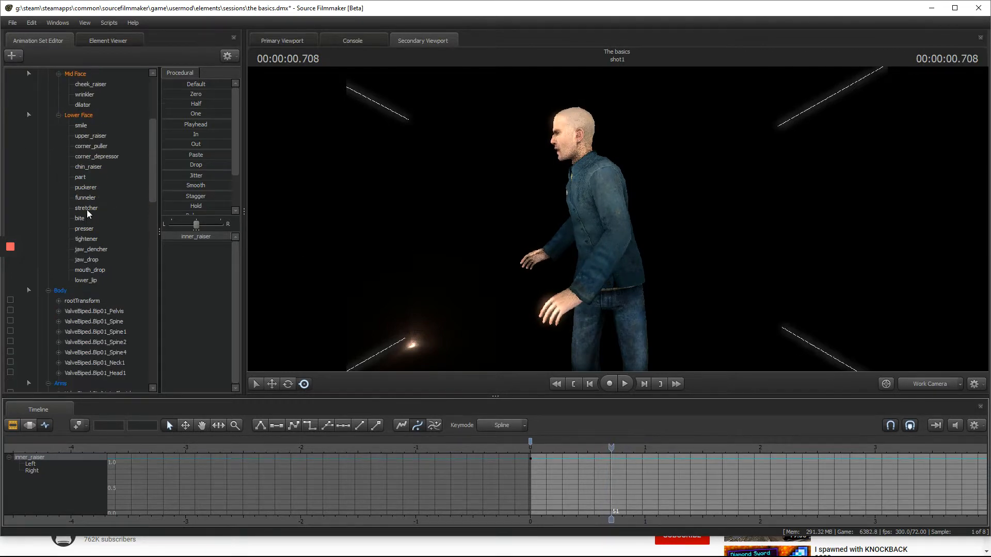
- Apply the Smooth procedural preset to inner_raiser in the Motion Editor and play the shot back from near its start
left_click(30, 426)
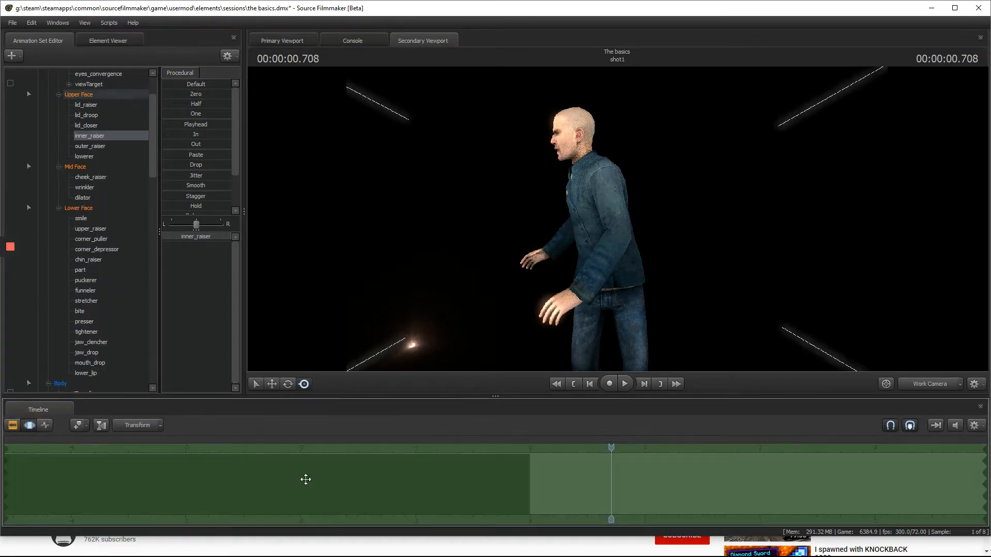
left_click_drag(211, 187, 653, 281)
left_click_drag(611, 448, 543, 446)
key("space")
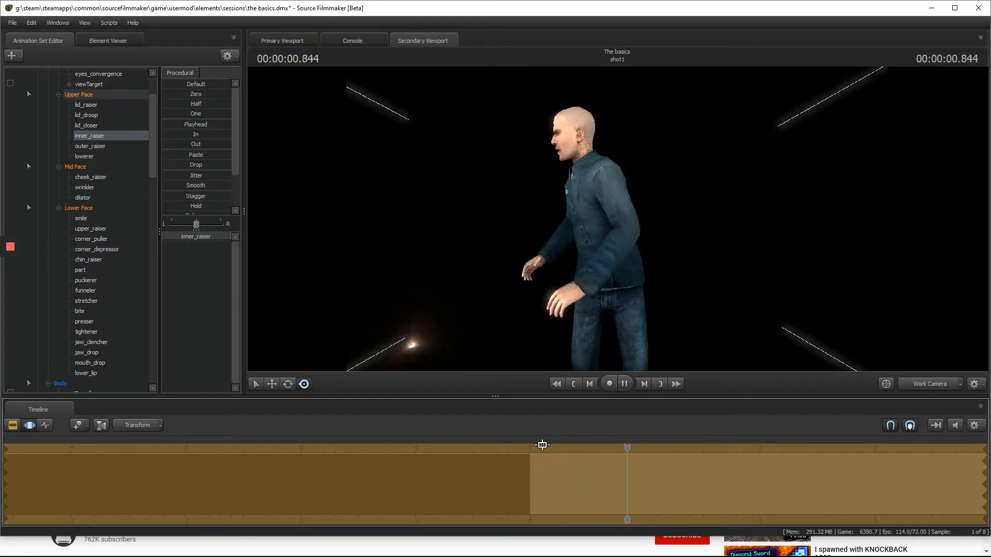
key("space")
scroll(93, 124, "up", 2)
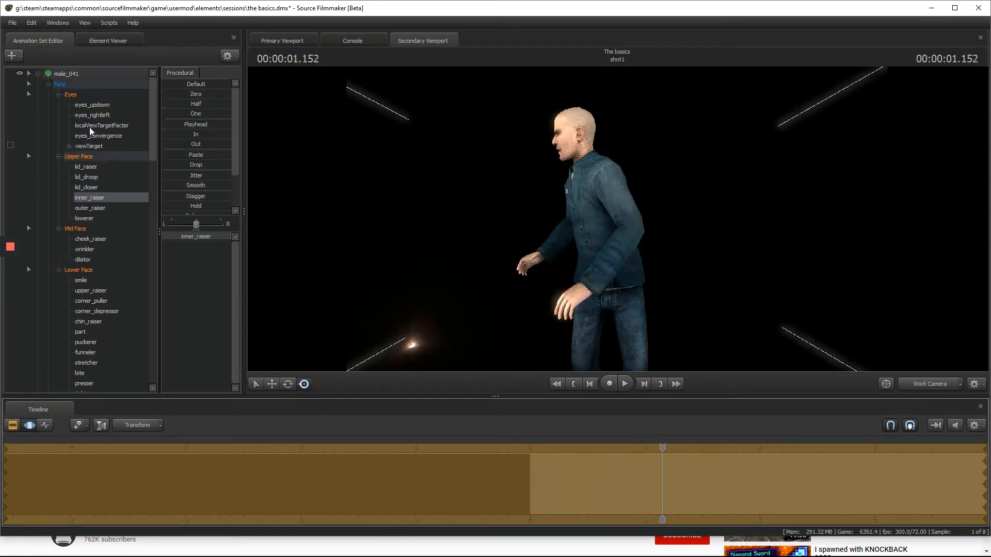
- Apply the Smooth procedural preset to all of male_041 and move the playhead to 0.944 s
left_click(67, 72)
left_click_drag(196, 184, 720, 256)
left_click_drag(663, 447, 639, 448)
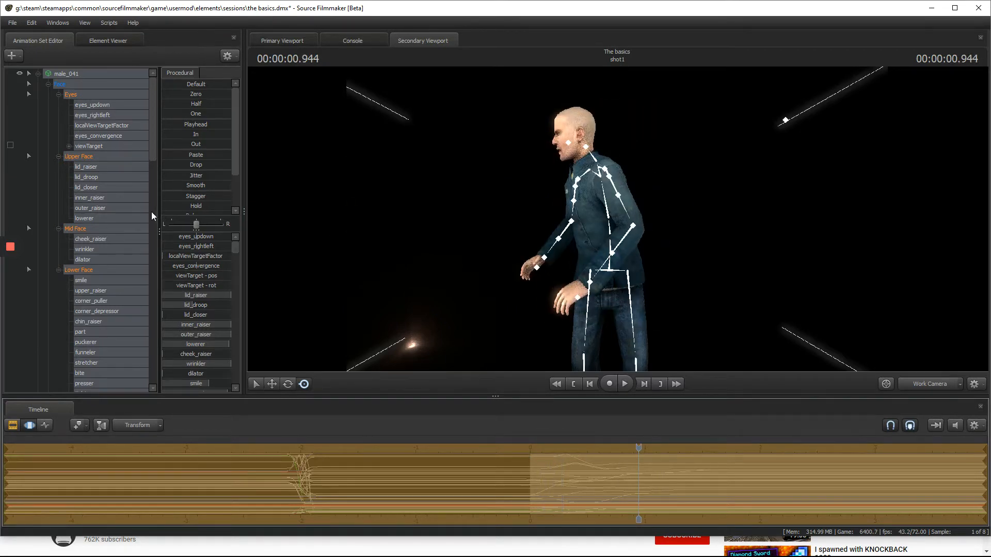
- Select ValveBiped.Bip01_Head1 alone and replay the animation from near the start of the shot
scroll(116, 228, "down", 10)
left_click(103, 207)
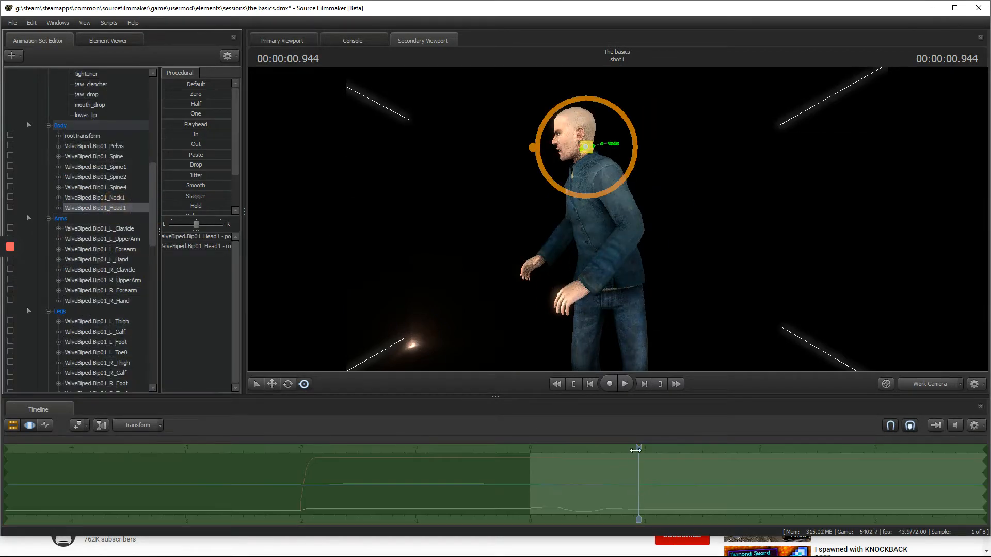
left_click_drag(636, 448, 559, 458)
key("space")
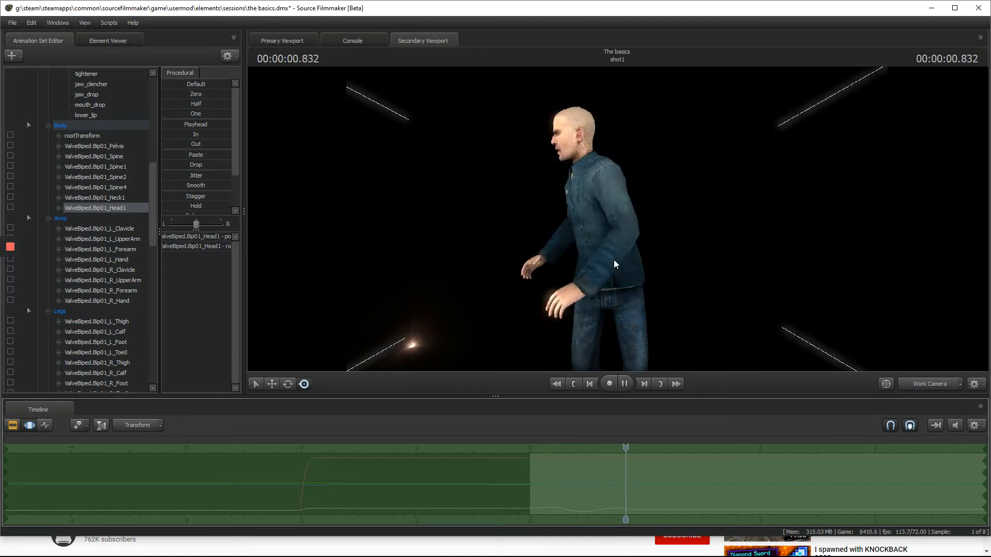
key("space")
left_click_drag(679, 448, 552, 448)
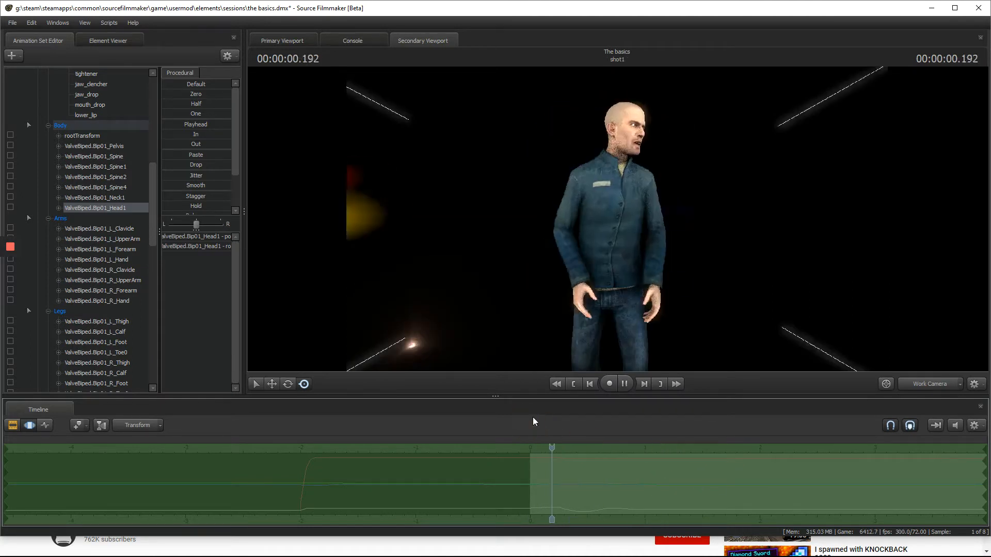
left_click_drag(675, 448, 535, 457)
- Show the head bone's curves in the Graph Editor, play the shot through camera2 and return to 0.000 s
key("F4")
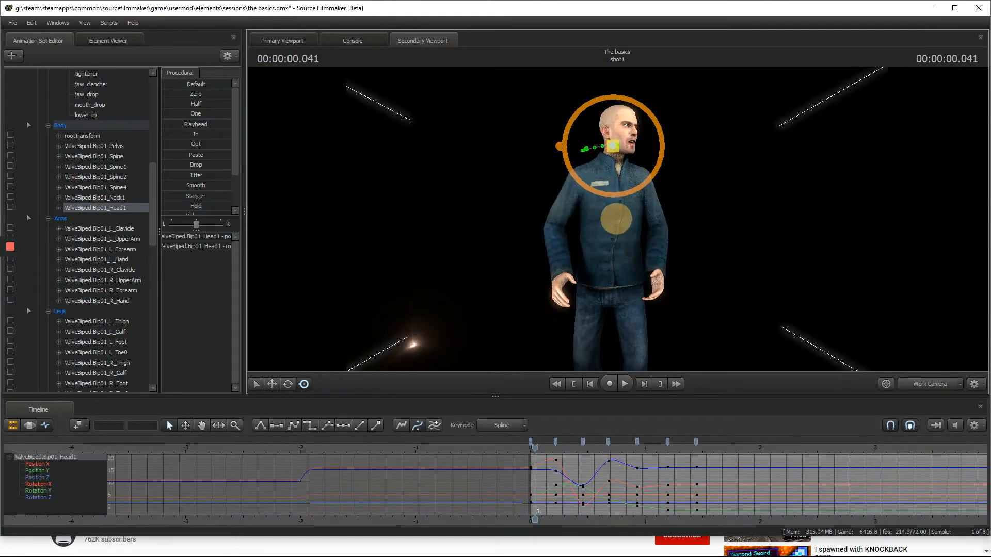
key("s")
left_click(936, 384)
key("space")
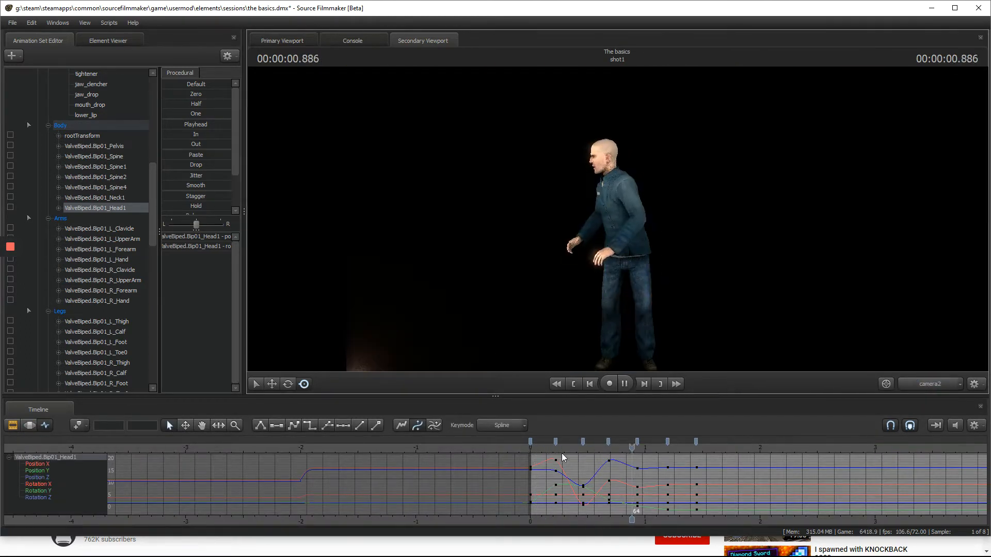
left_click_drag(533, 449, 532, 450)
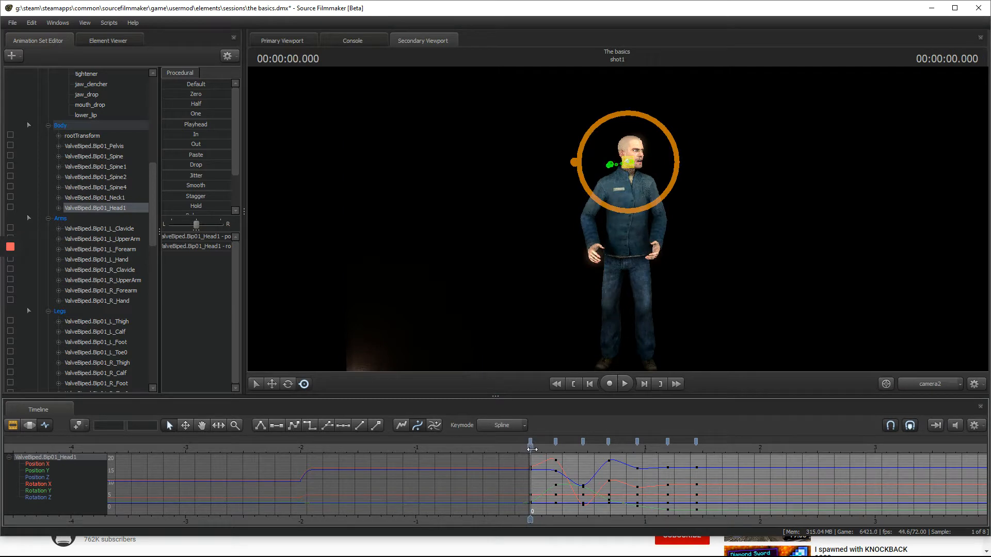
- Expand light2 and light1 in the animation set list and select light1 to show its light properties
scroll(77, 262, "down", 10)
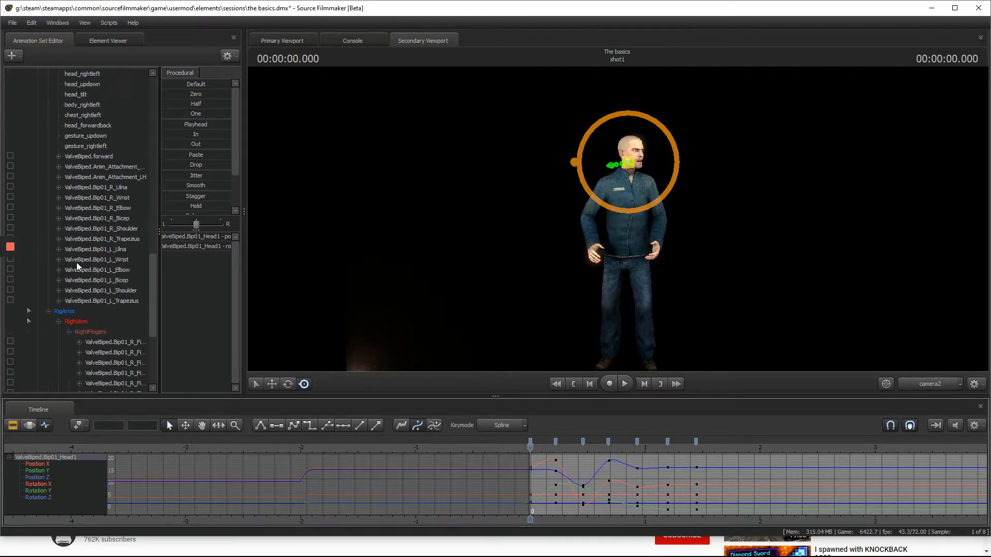
left_click(37, 342)
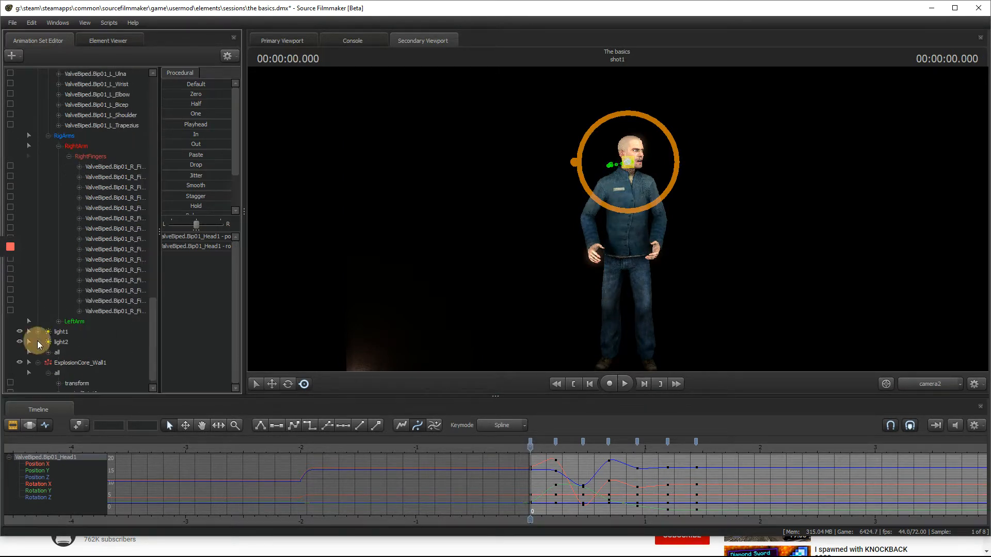
left_click(38, 332)
left_click(73, 341)
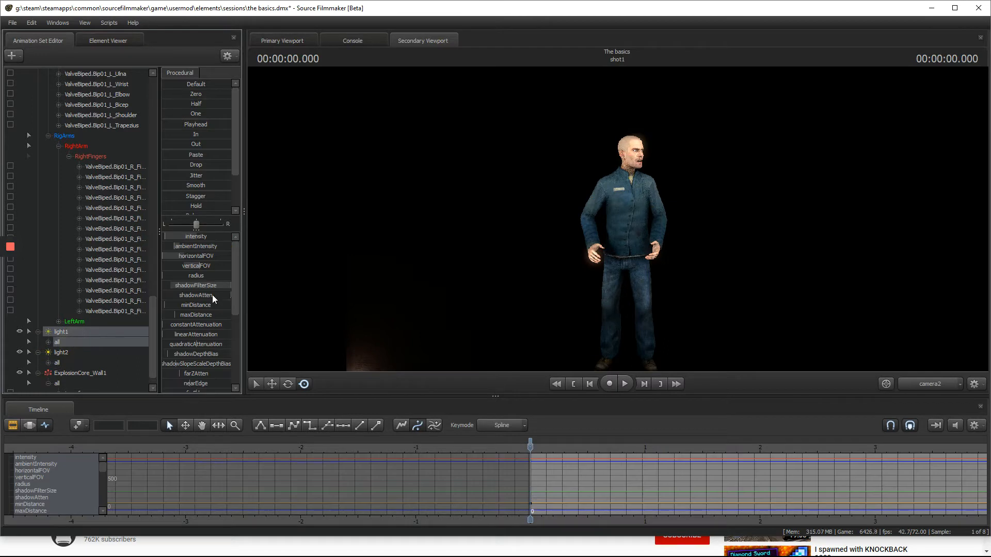
scroll(213, 295, "down", 3)
scroll(212, 304, "down", 1)
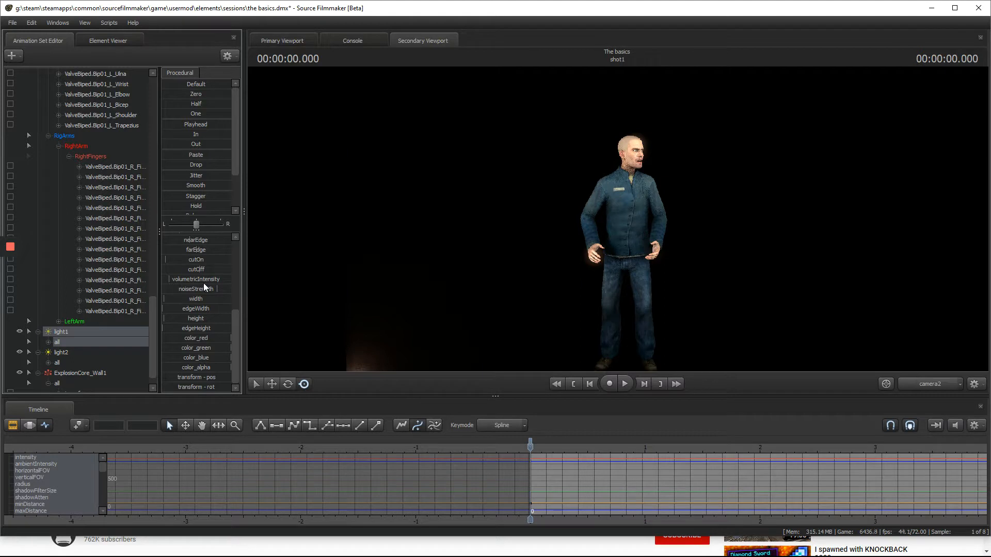
- Enable volumetrics on light1 and refresh the shot at 0.000 s
right_click(61, 338)
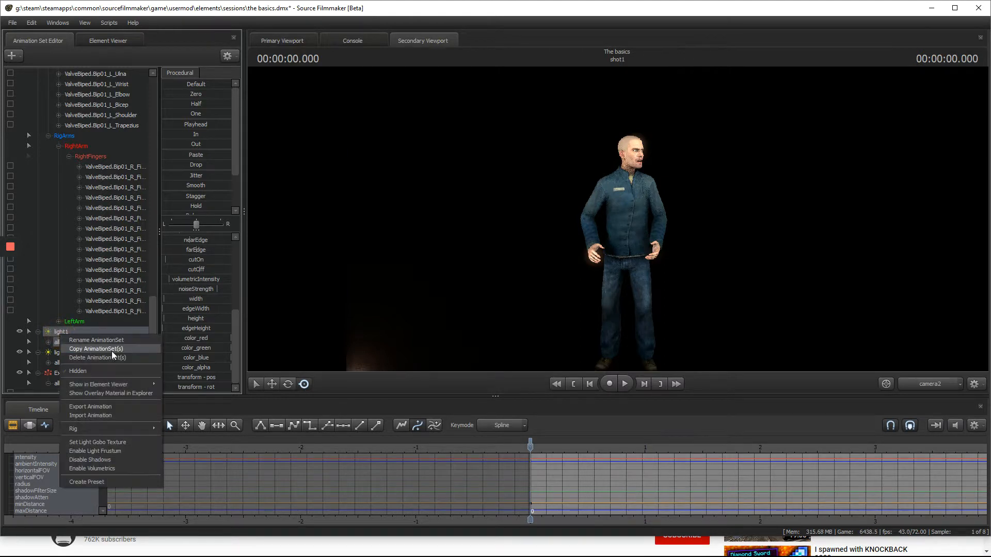
left_click(108, 468)
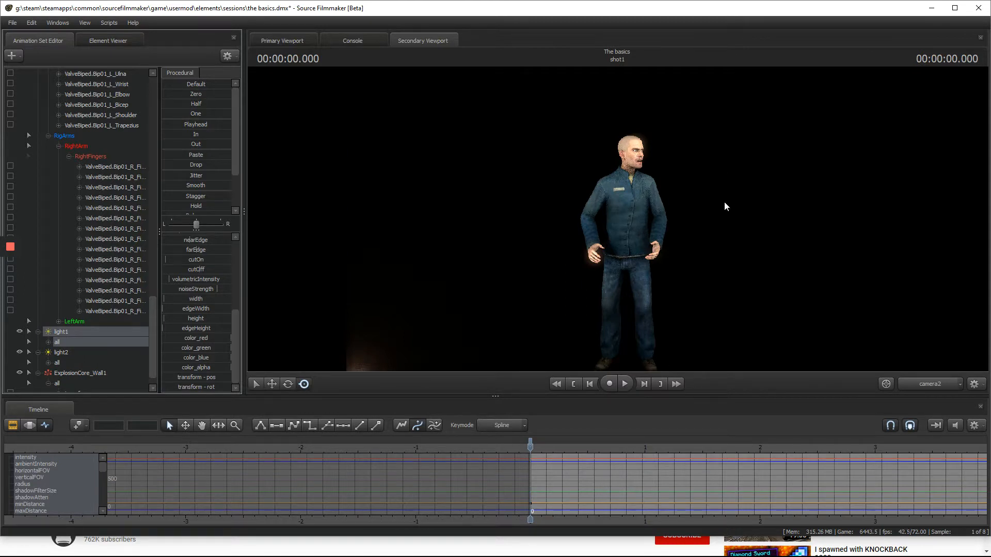
scroll(522, 482, "up", 10)
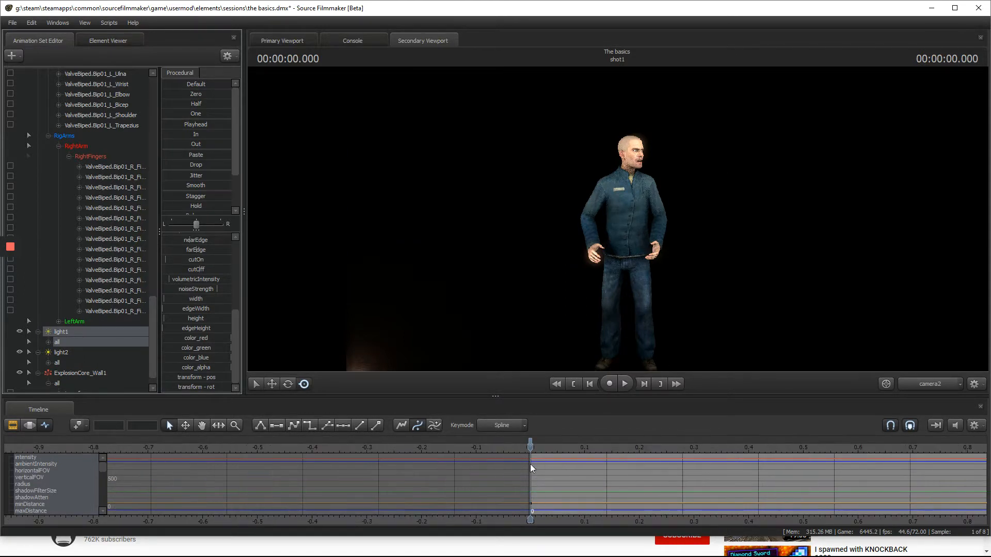
left_click(557, 456)
left_click_drag(558, 455, 537, 455)
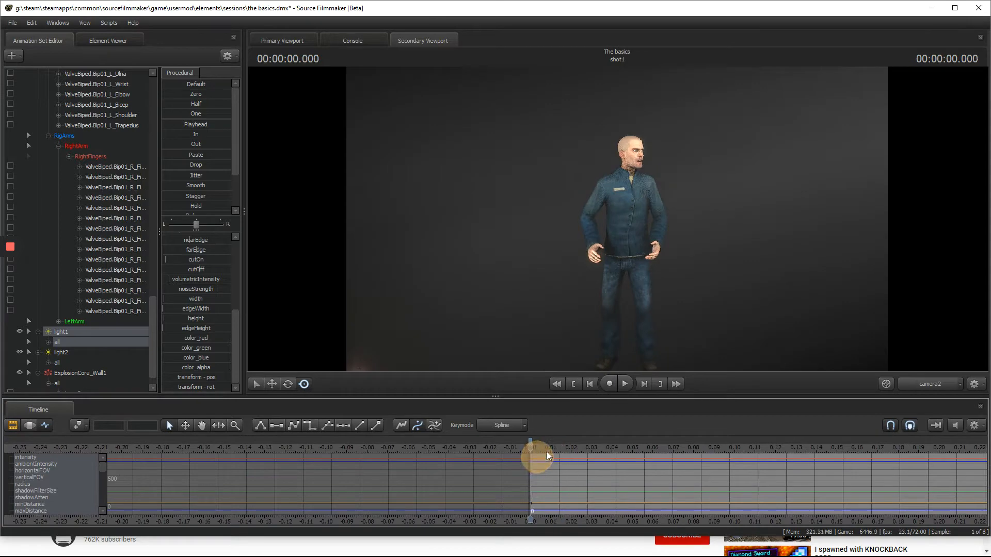
- View the shot through the Work Camera, reposition it to frame the light and the character, and select light1
left_click(937, 382)
left_click_drag(740, 242, 617, 219)
key("w")
mouse_move(619, 218)
left_mouse_down()
mouse_move(575, 224)
mouse_move(634, 212)
mouse_move(620, 215)
mouse_move(617, 231)
mouse_move(613, 222)
mouse_move(628, 212)
mouse_move(617, 219)
left_mouse_up()
left_click(65, 351)
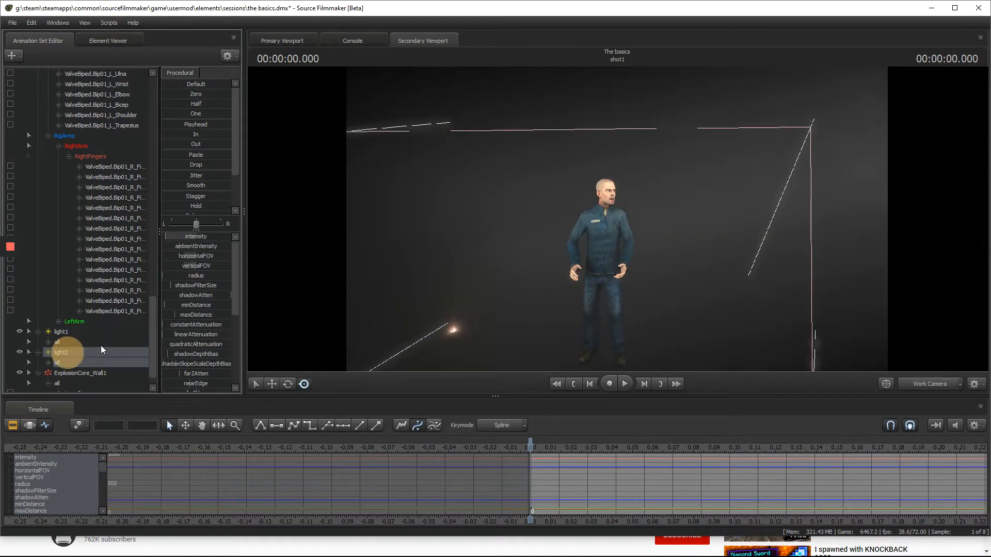
left_click(61, 333)
scroll(198, 337, "down", 5)
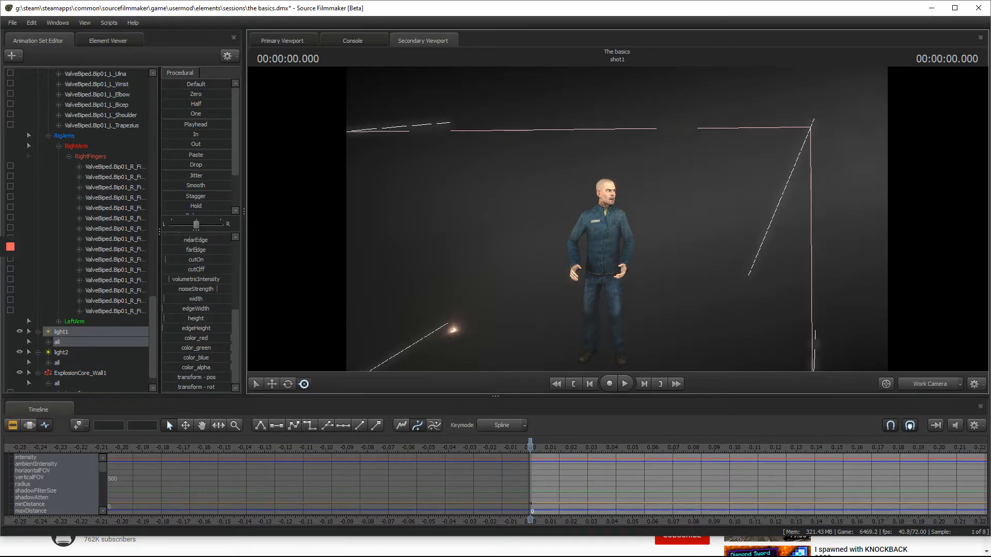
left_click_drag(617, 219, 617, 219)
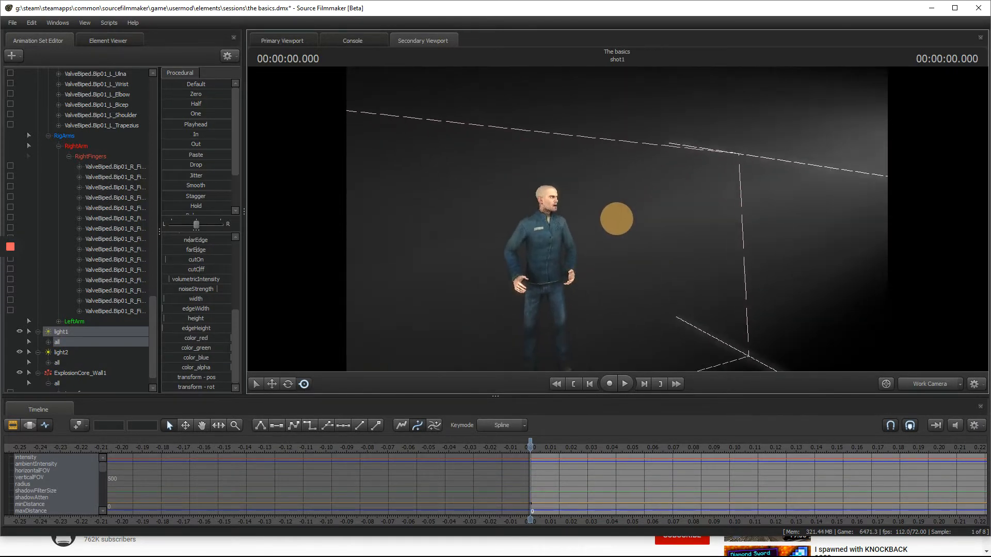
- Try tinting light1 red and lowering its red and remaining color channels, undoing each color change
left_click_drag(219, 337, 99, 349)
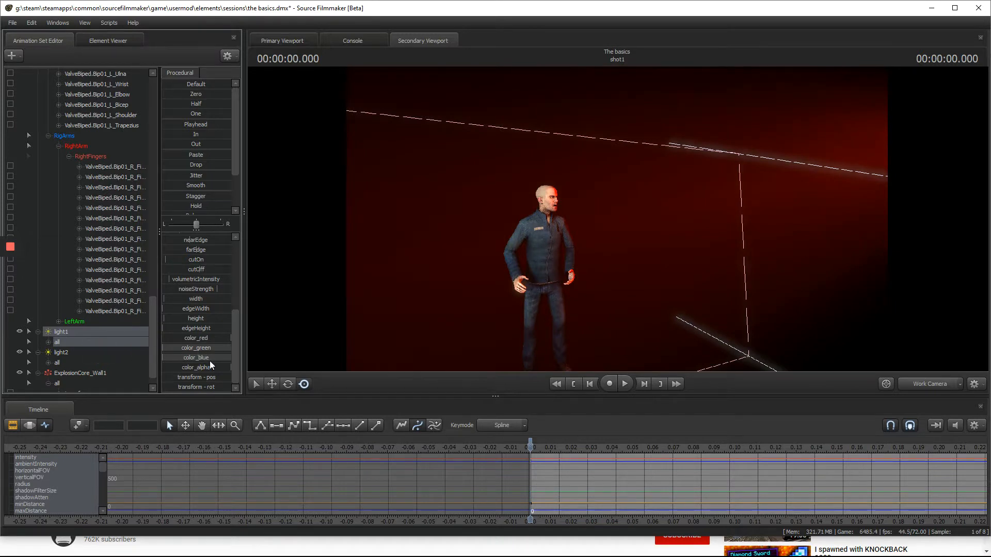
left_click_drag(201, 338, 182, 337)
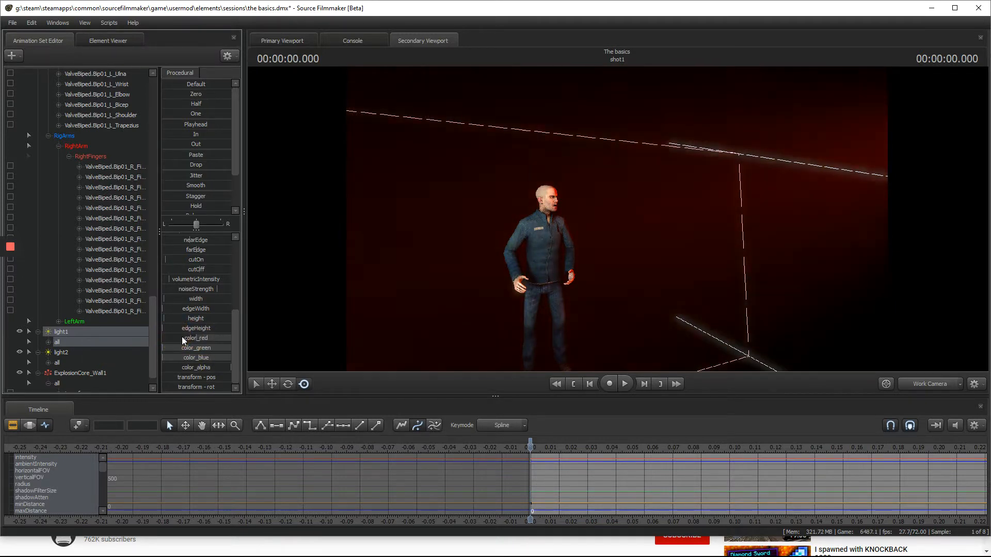
key("ctrl+z")
key("ctrl+z")
key("ctrl+z")
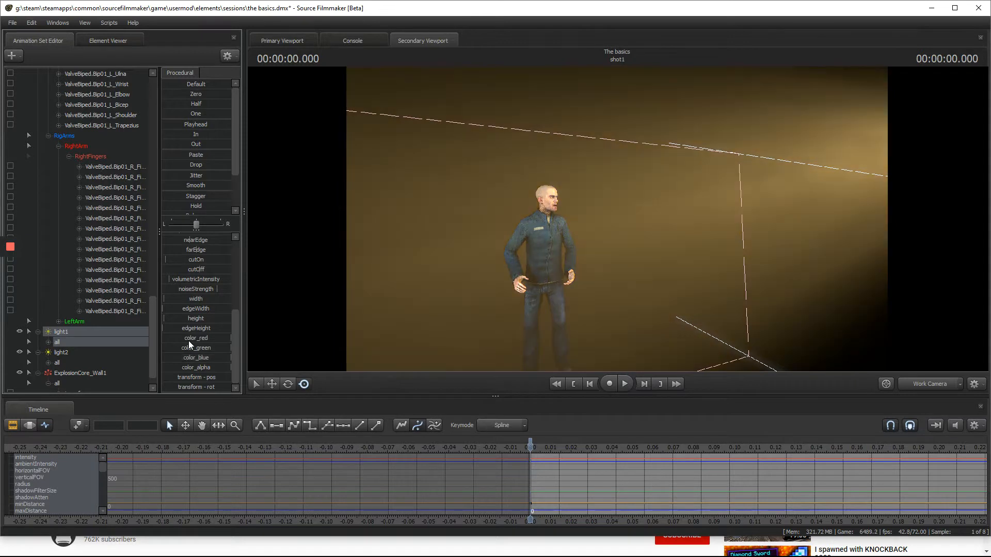
left_click_drag(205, 365, 125, 364)
key("ctrl+z")
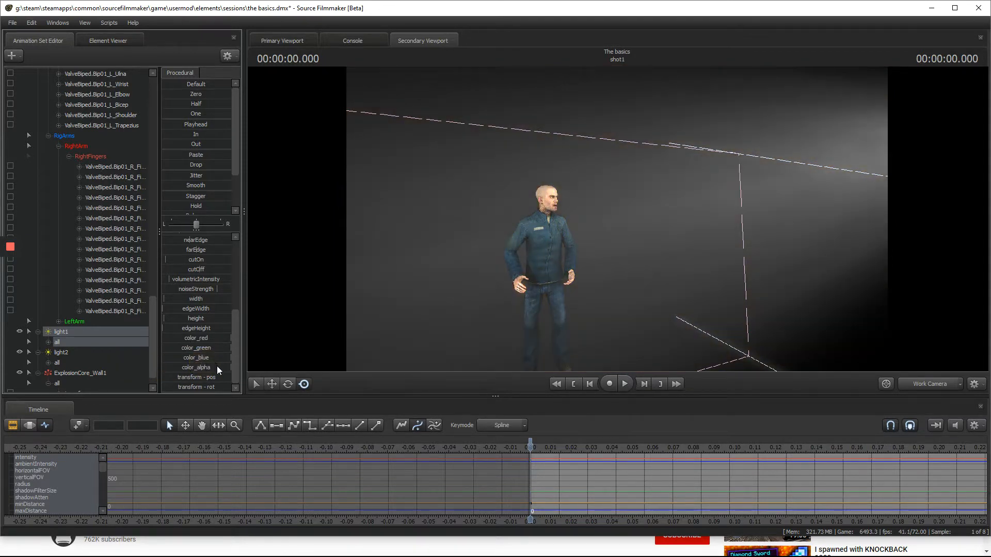
- Tint light1 golden yellow by lowering red, lowering green further and removing blue, and raise its intensity
left_click_drag(222, 347, 247, 347)
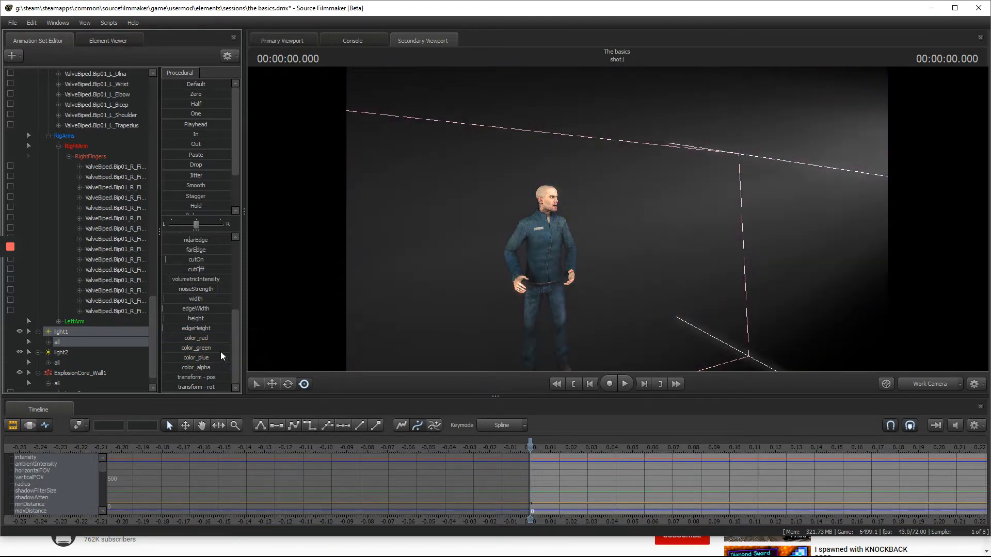
mouse_move(168, 349)
left_mouse_down()
mouse_move(184, 349)
mouse_move(172, 358)
mouse_move(201, 338)
mouse_move(194, 346)
mouse_move(239, 338)
mouse_move(204, 354)
mouse_move(206, 338)
mouse_move(195, 340)
mouse_move(206, 347)
mouse_move(194, 336)
mouse_move(201, 350)
mouse_move(170, 357)
mouse_move(190, 349)
mouse_move(181, 345)
left_mouse_up()
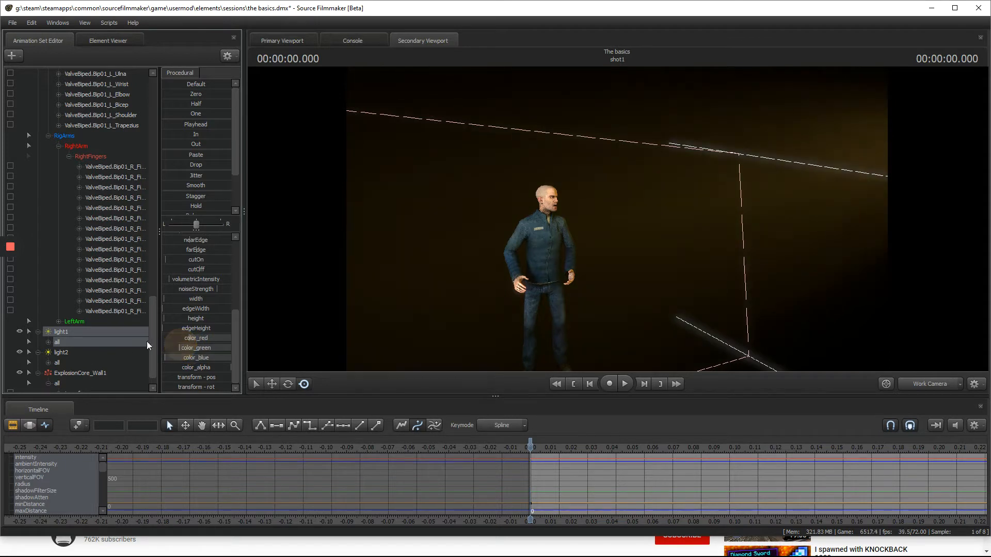
scroll(172, 310, "up", 2)
scroll(172, 310, "up", 3)
mouse_move(207, 241)
left_mouse_down()
mouse_move(237, 240)
mouse_move(217, 238)
left_mouse_up()
scroll(197, 319, "down", 5)
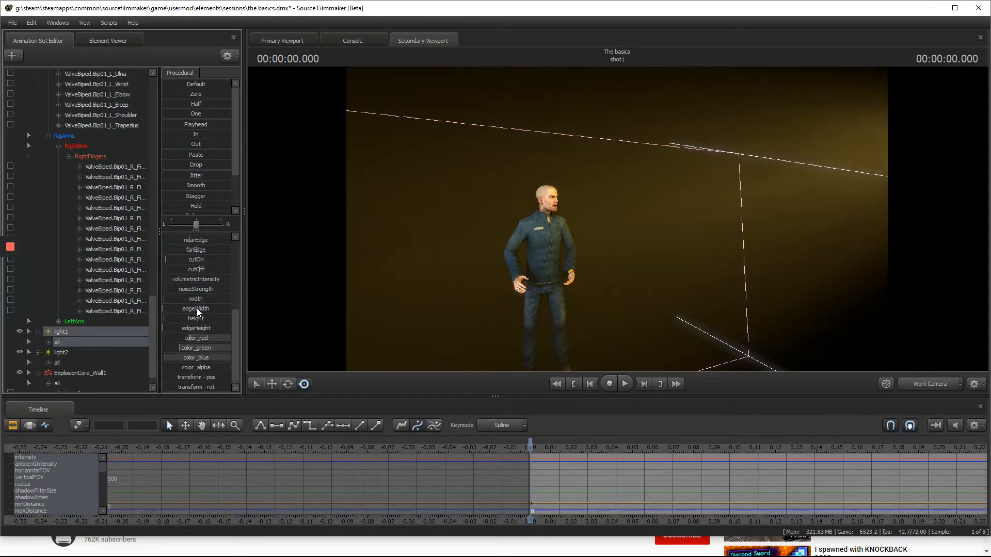
- Move the Work Camera closer to the character to examine the golden volumetric lighting
left_click_drag(401, 289, 616, 219)
key("w")
key("a")
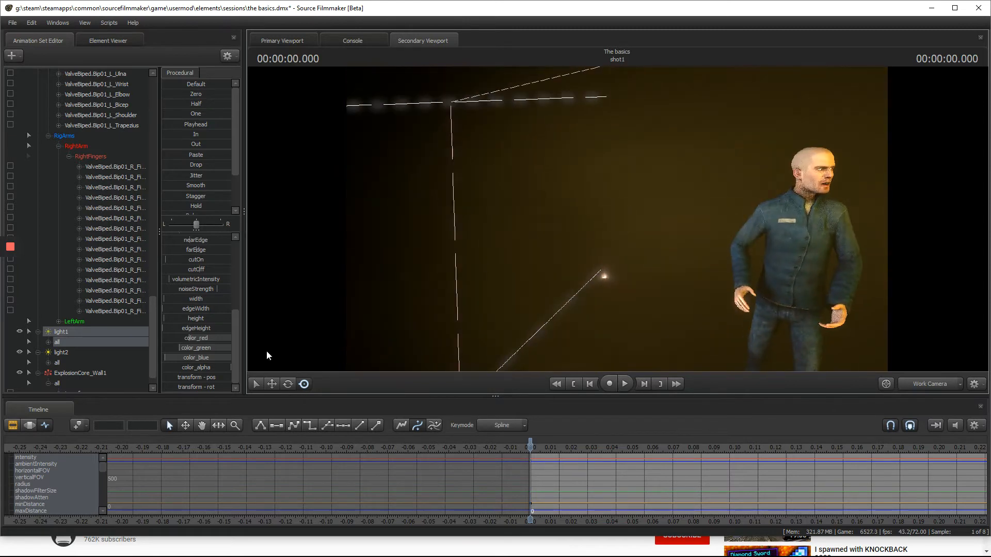
- Select light2 and tint it warm orange by lowering its green and blue color channels
left_click(60, 352)
key("s")
left_click_drag(504, 265, 615, 221)
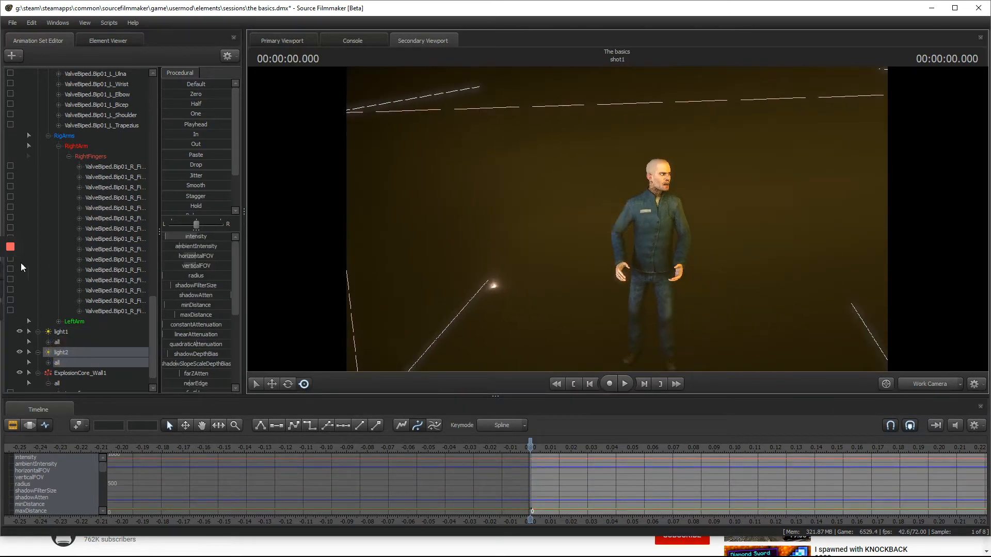
scroll(192, 269, "down", 5)
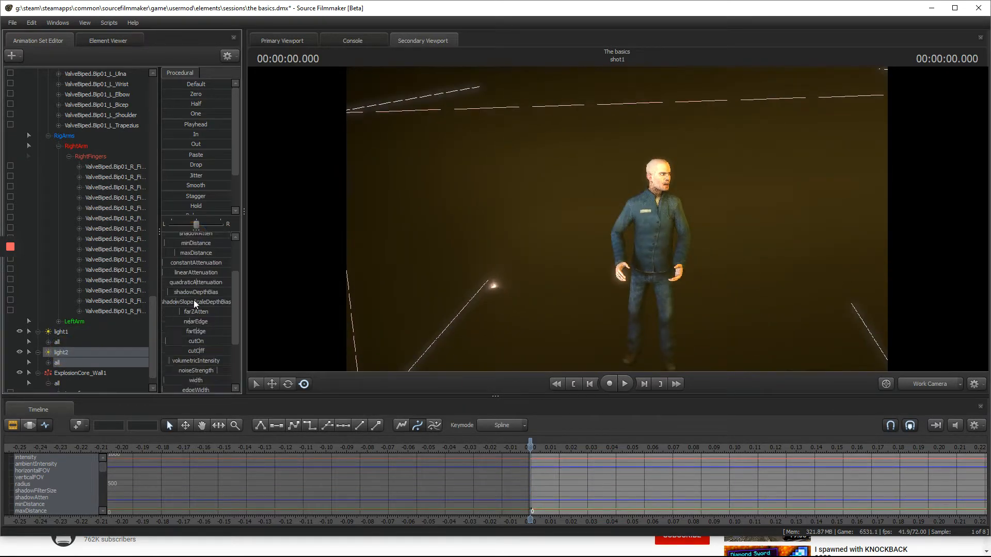
mouse_move(205, 347)
left_mouse_down()
mouse_move(179, 355)
mouse_move(222, 348)
mouse_move(202, 337)
mouse_move(205, 350)
mouse_move(181, 349)
left_mouse_up()
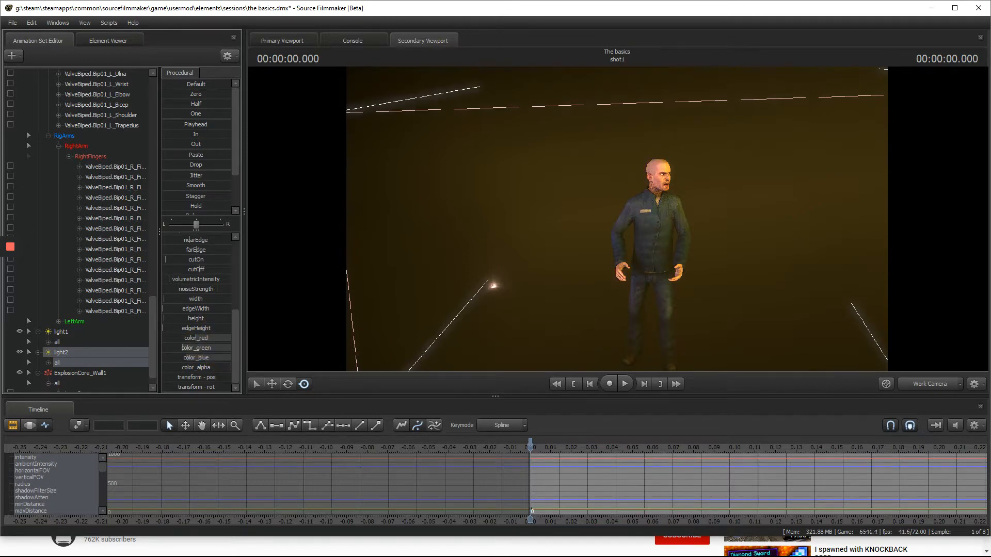
- View the shot through camera2 and play it from near the start to review the new lighting
left_click(923, 381)
left_click(860, 370)
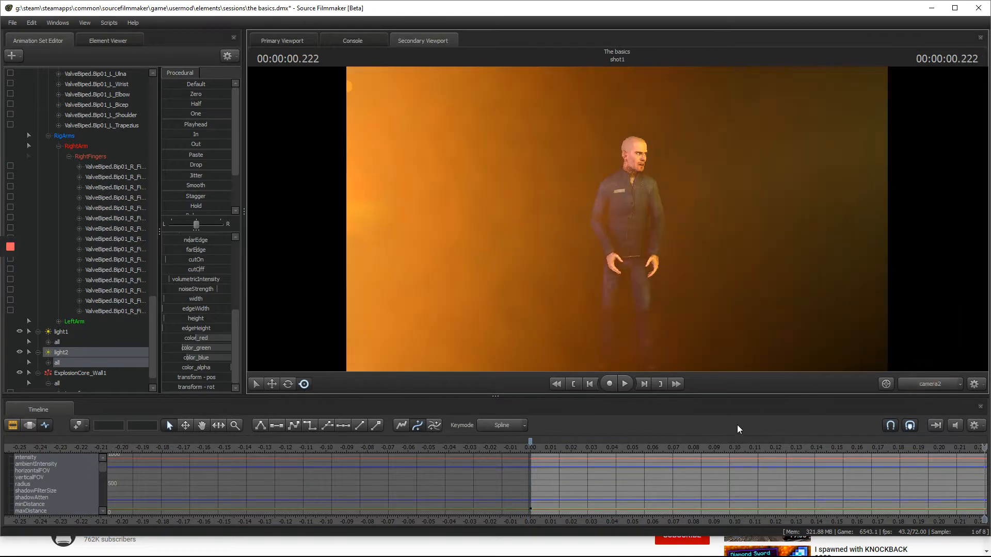
left_click_drag(558, 444, 560, 449)
scroll(556, 444, "down", 10)
key("space")
left_click(564, 441)
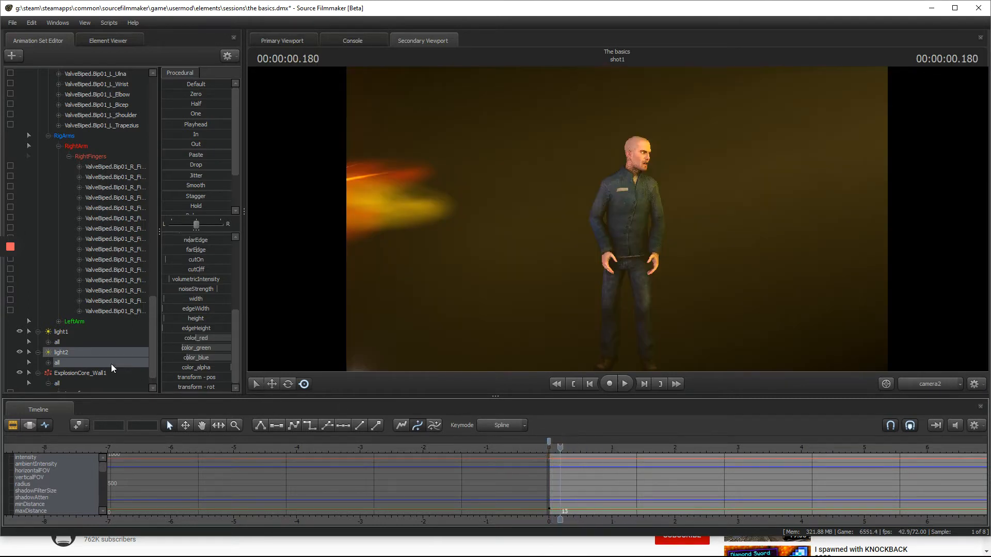
- Examine the available options for light1 and the ExplosionCore_Wall1 particle system, and reselect light2
left_click(69, 335)
right_click(69, 332)
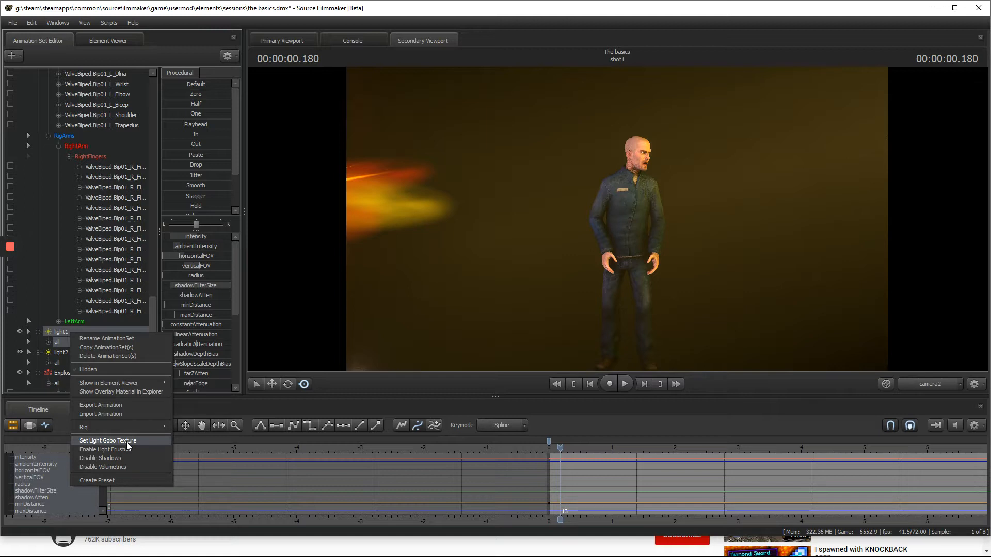
double_click(58, 370)
right_click(75, 350)
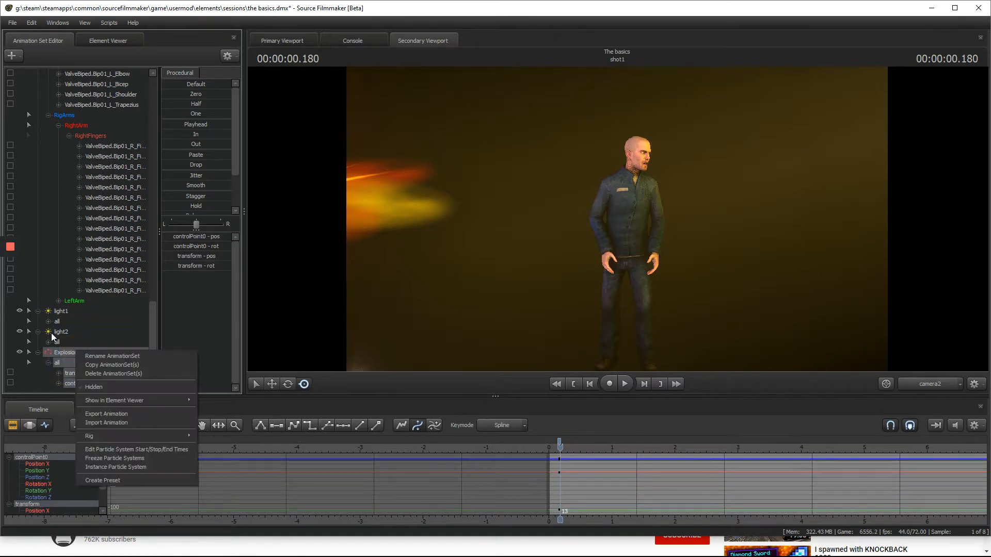
left_click(67, 333)
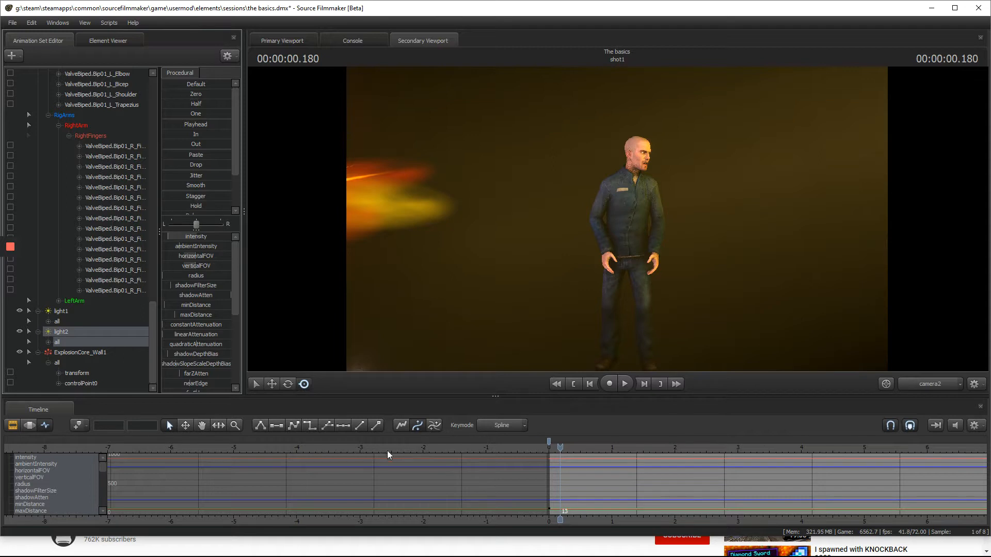
- Return the playhead to the start of the shot and search the models for "pipe" to create a new animation set
scroll(535, 442, "up", 5)
left_click_drag(531, 444, 512, 448)
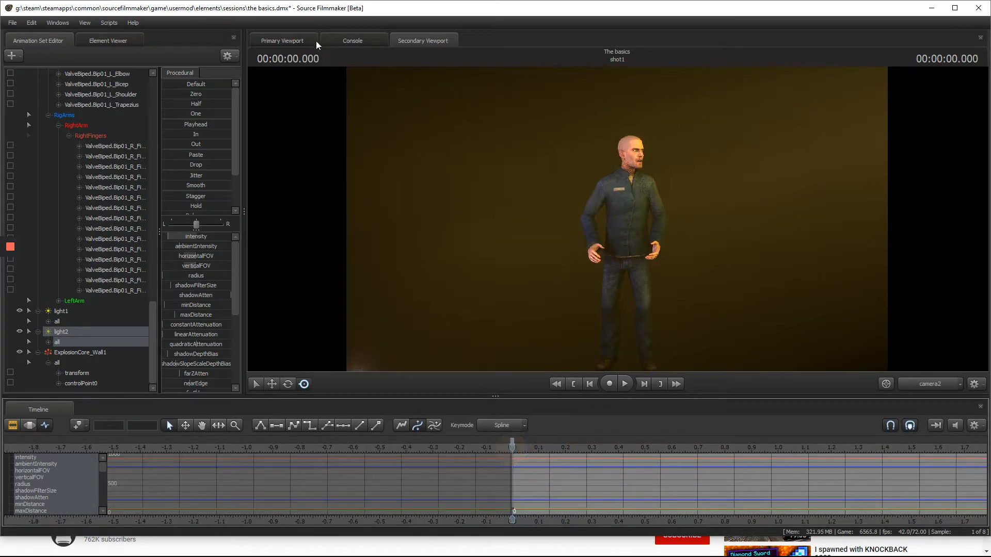
left_click(15, 54)
left_click(119, 86)
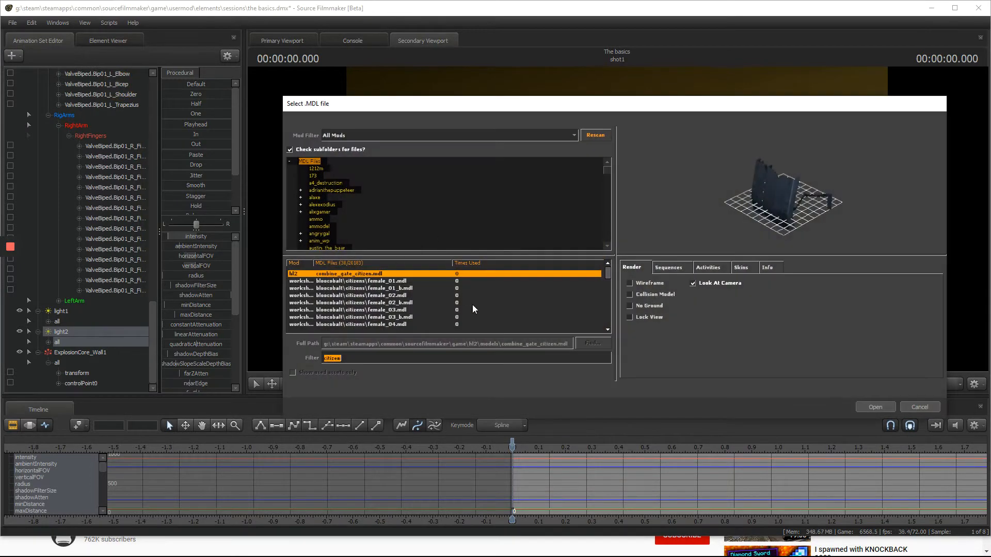
key("BackSpace")
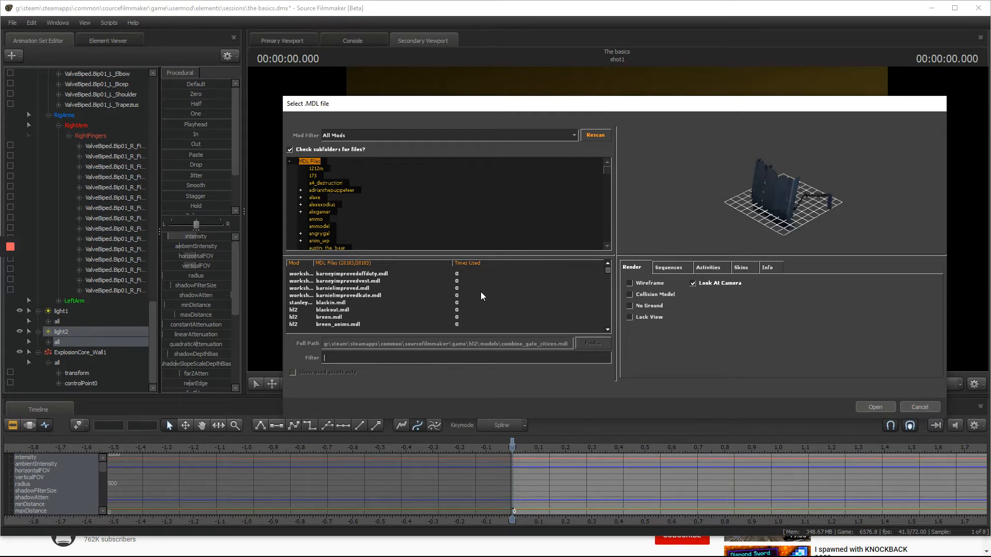
type("pipe")
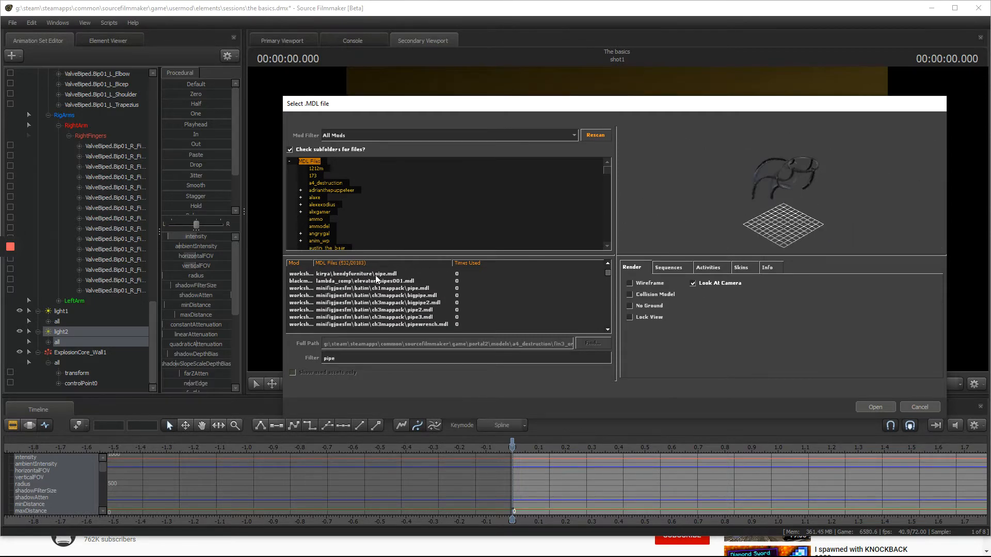
- Restrict the model search to the hl2 mod, keeping subfolders included
left_click(343, 137)
left_click(333, 140)
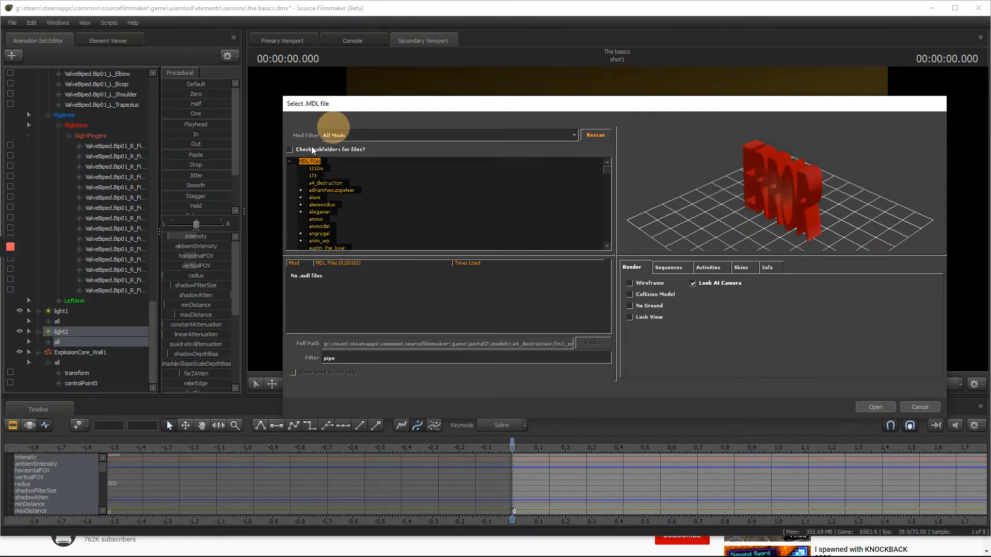
left_click(342, 135)
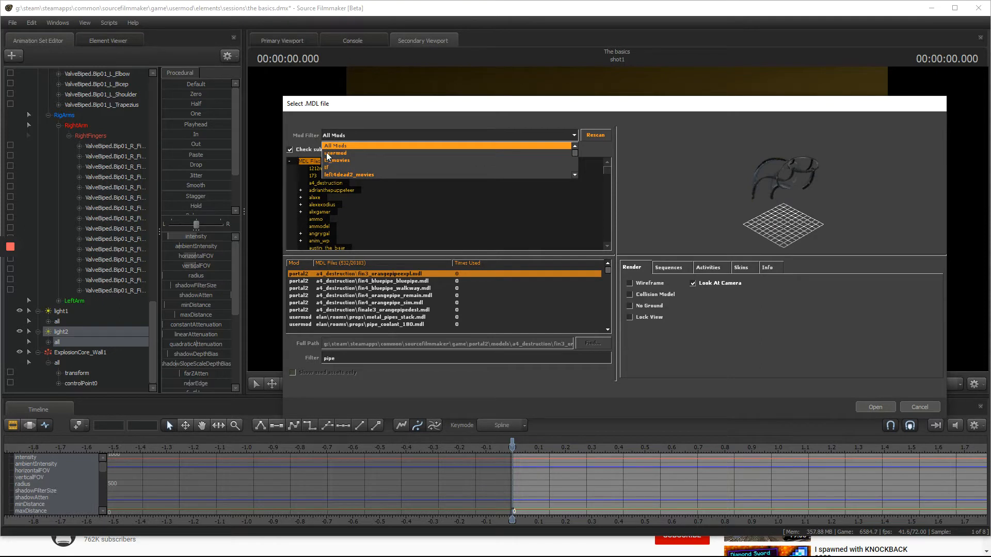
scroll(341, 157, "down", 2)
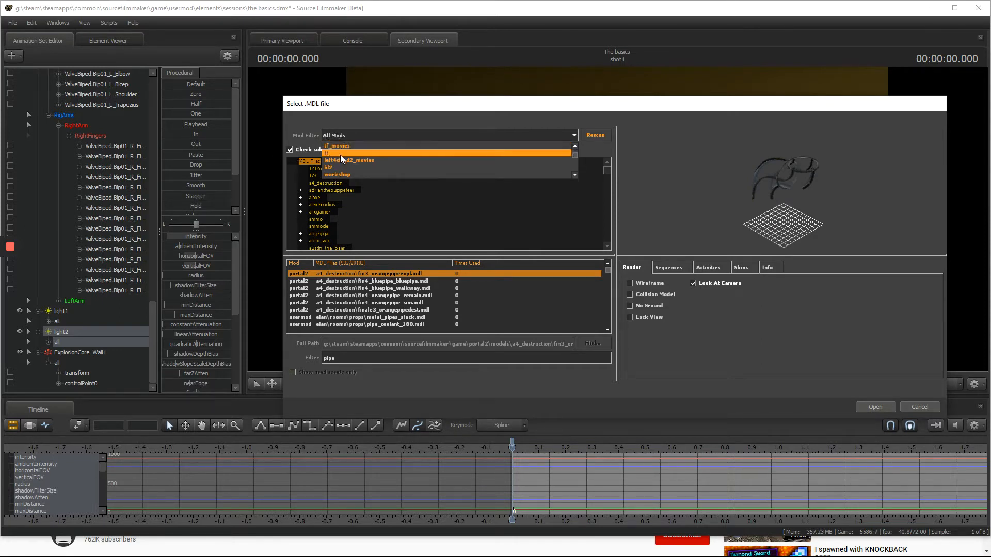
scroll(340, 146, "up", 1)
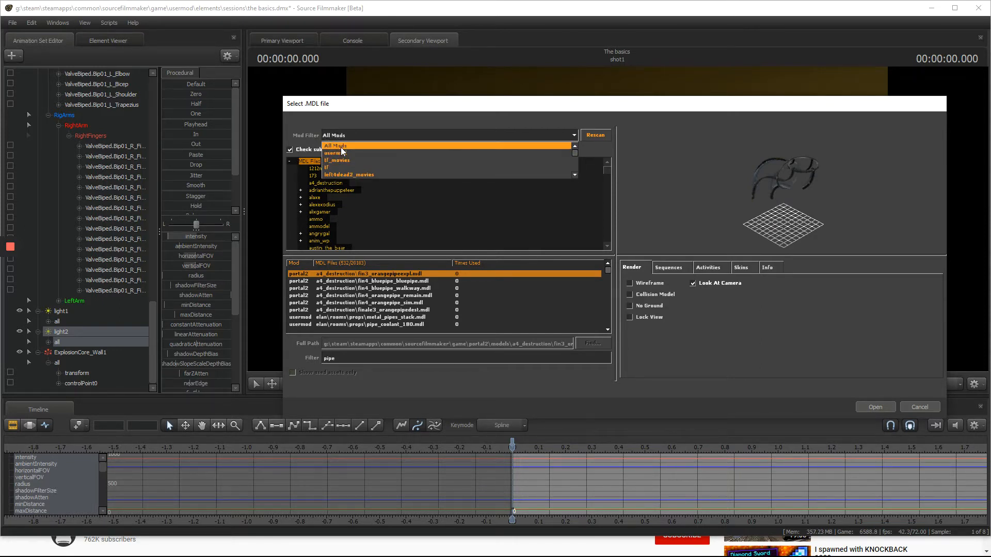
scroll(345, 159, "down", 1)
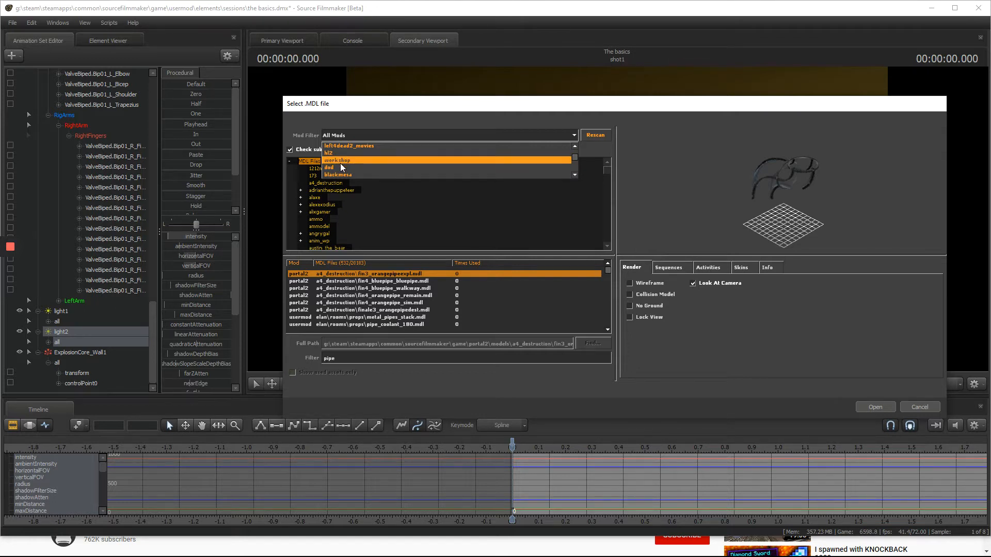
left_click(336, 153)
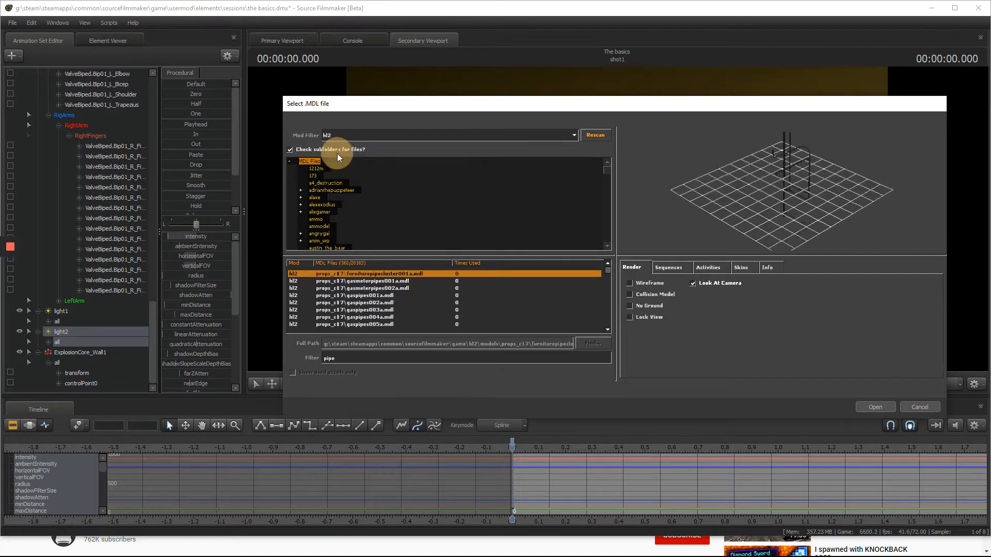
- Preview hl2 pipe models from the props_c17 gas pipes down to the props_wasteland prison pipes
left_click(394, 280)
left_click(388, 296)
scroll(388, 294, "down", 20)
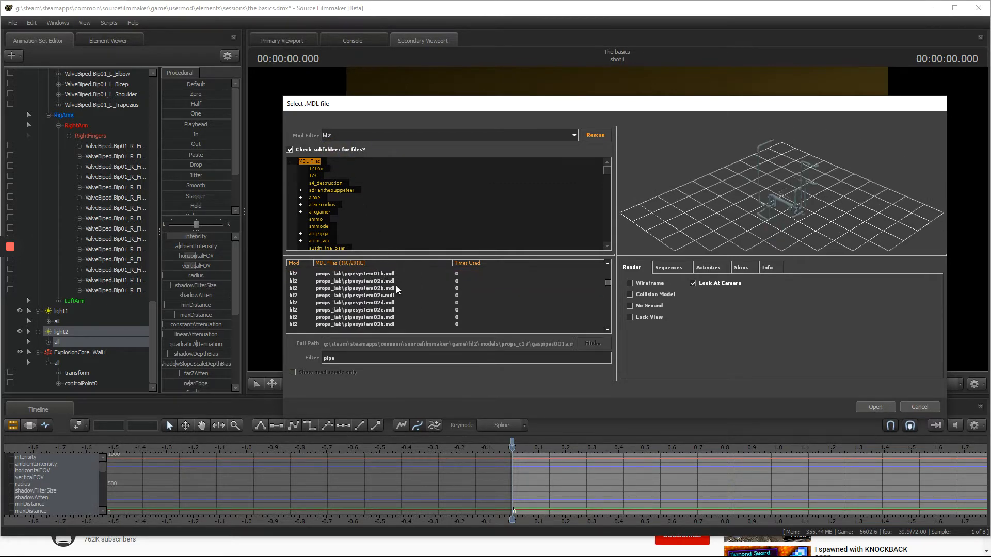
scroll(399, 285, "down", 8)
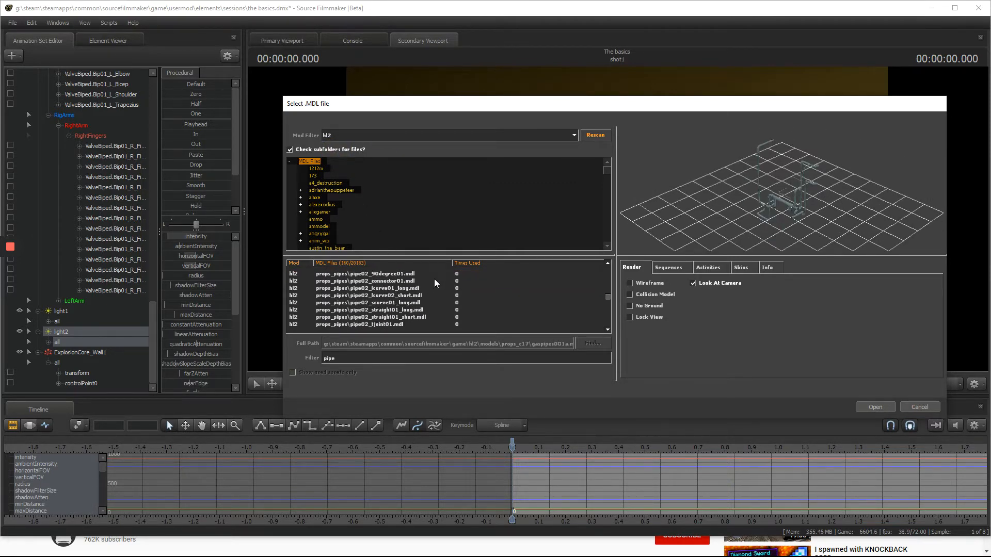
left_click(460, 287)
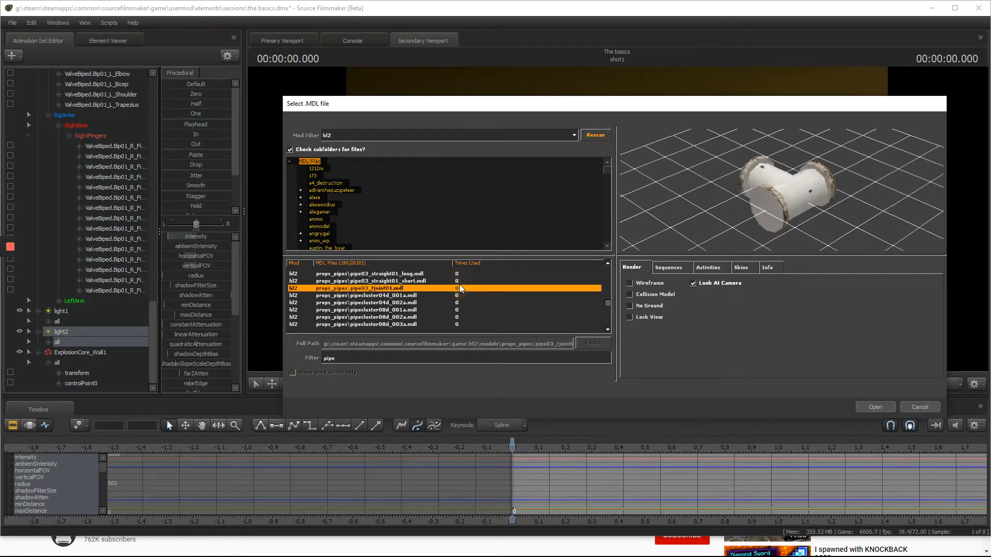
scroll(463, 296, "down", 5)
scroll(457, 292, "down", 10)
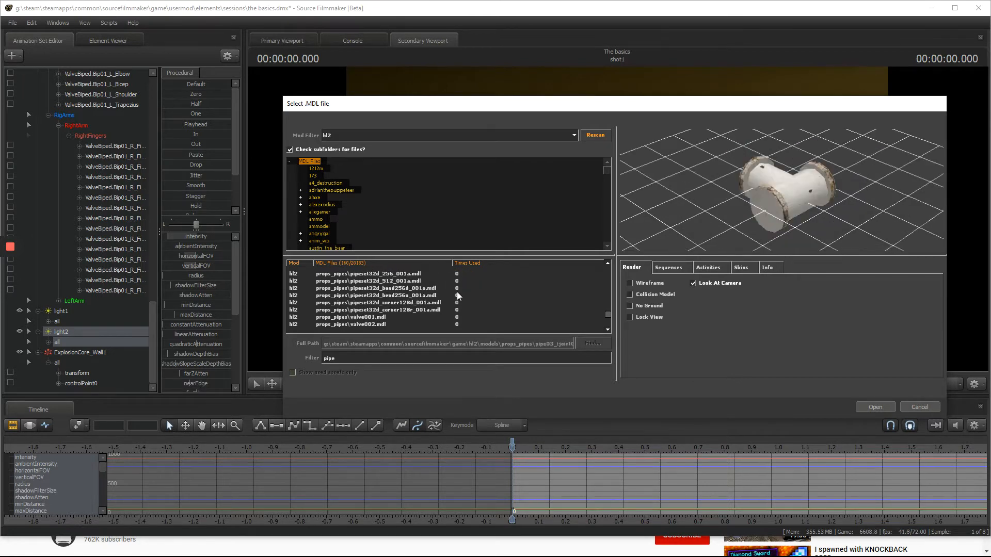
left_click(437, 293)
scroll(419, 290, "down", 4)
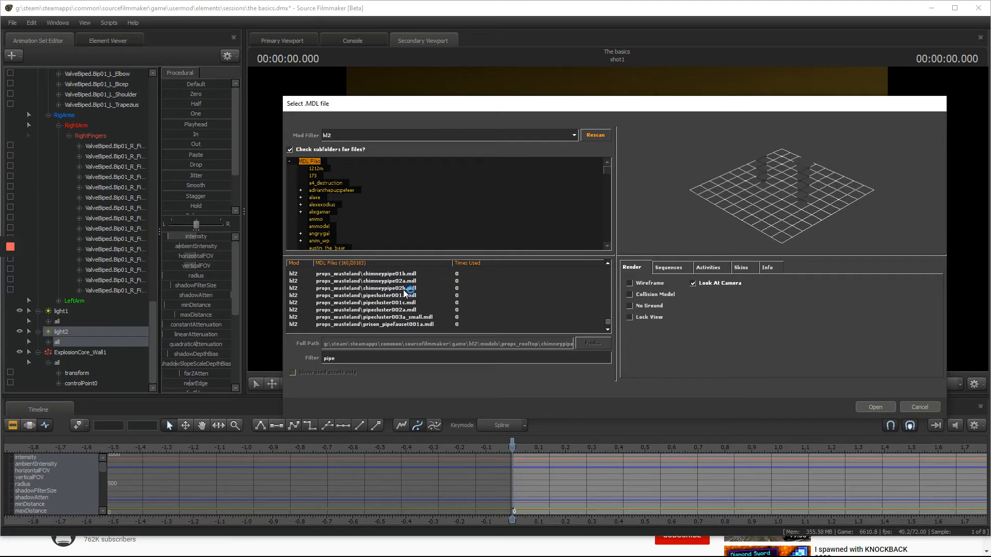
left_click(404, 290)
scroll(403, 290, "down", 1)
left_click(403, 294)
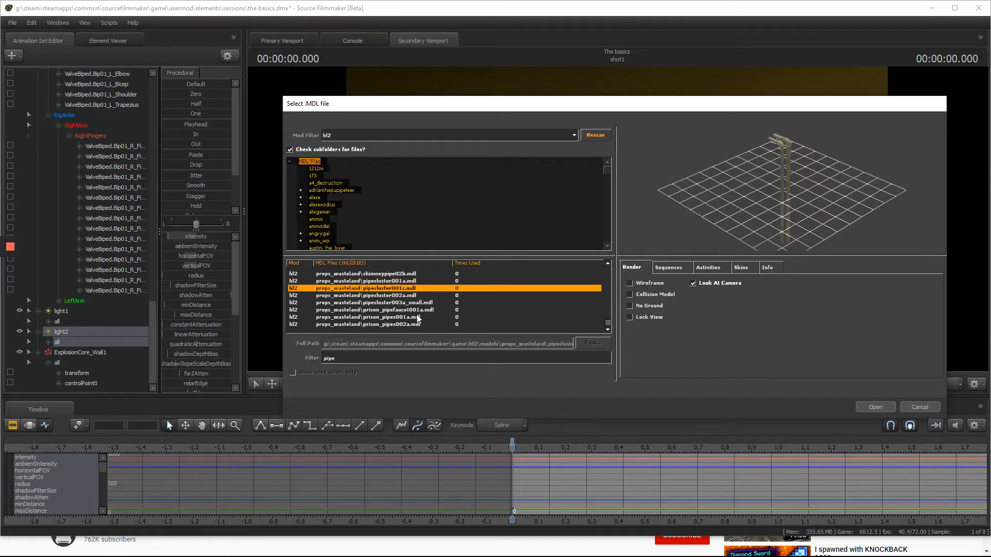
left_click(420, 318)
- Preview more pipe models back up the list, through props_pipes and props_combine to the props_c17 gas meter pipes
scroll(413, 315, "up", 6)
scroll(408, 300, "up", 8)
left_click(399, 282)
scroll(398, 282, "up", 4)
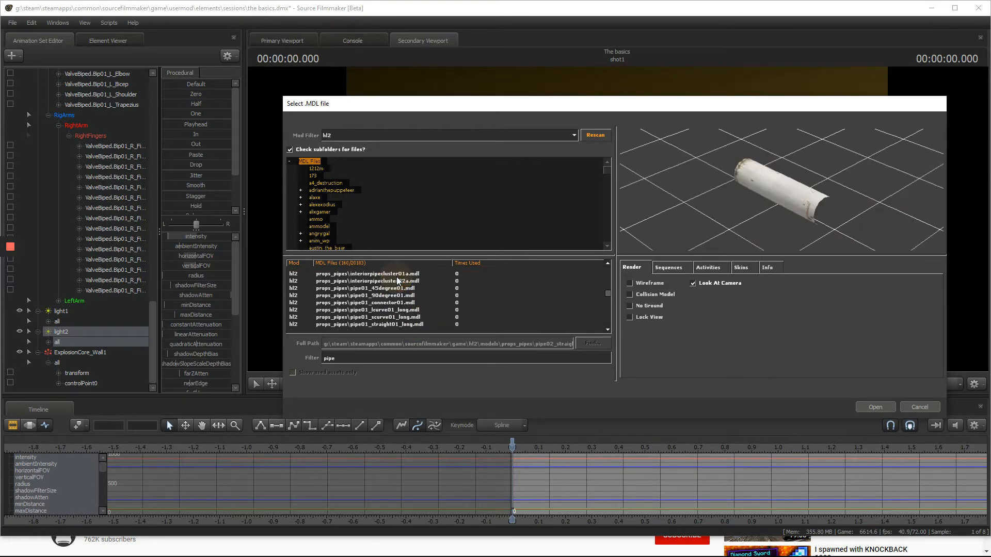
left_click(399, 280)
scroll(400, 281, "up", 5)
left_click(398, 282)
scroll(398, 285, "up", 4)
left_click(399, 294)
scroll(398, 293, "up", 4)
left_click(398, 290)
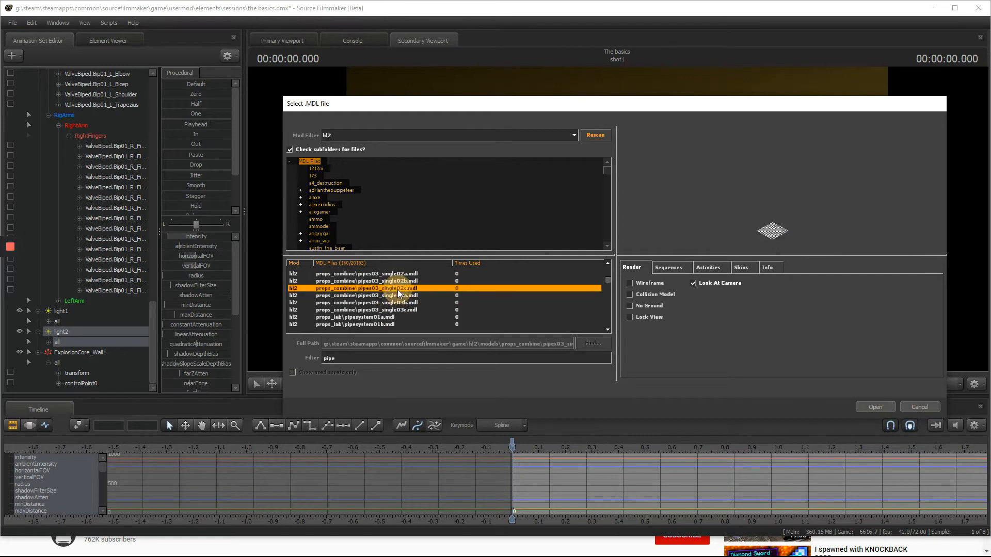
scroll(397, 289, "up", 3)
left_click(398, 289)
scroll(398, 288, "up", 5)
scroll(396, 280, "up", 3)
left_click(396, 281)
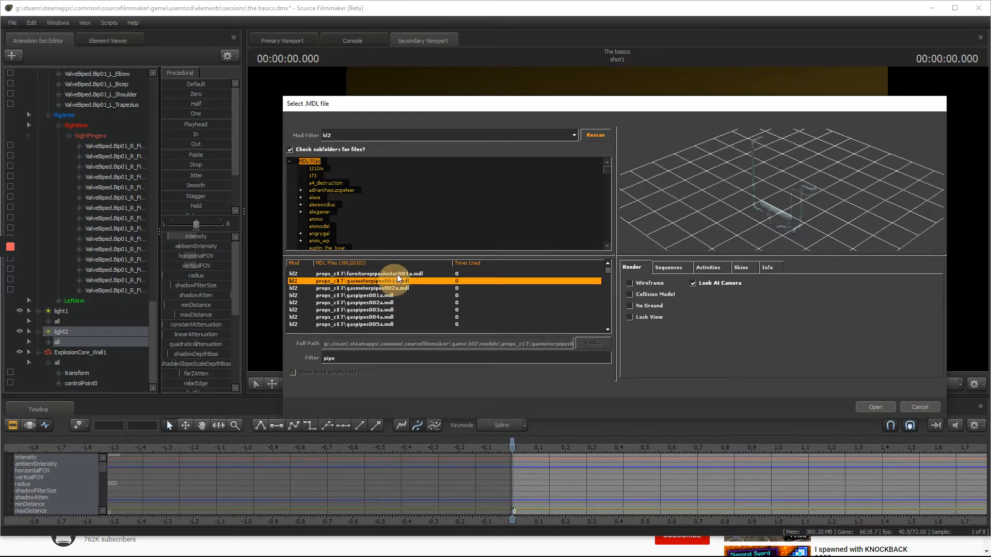
- Pick props_lab\pipesystem01a.mdl from the pipe models and add it to the scene
left_click(397, 274)
left_click(395, 294)
scroll(395, 295, "down", 5)
left_click(394, 295)
scroll(395, 296, "down", 3)
left_click(396, 297)
scroll(397, 298, "down", 3)
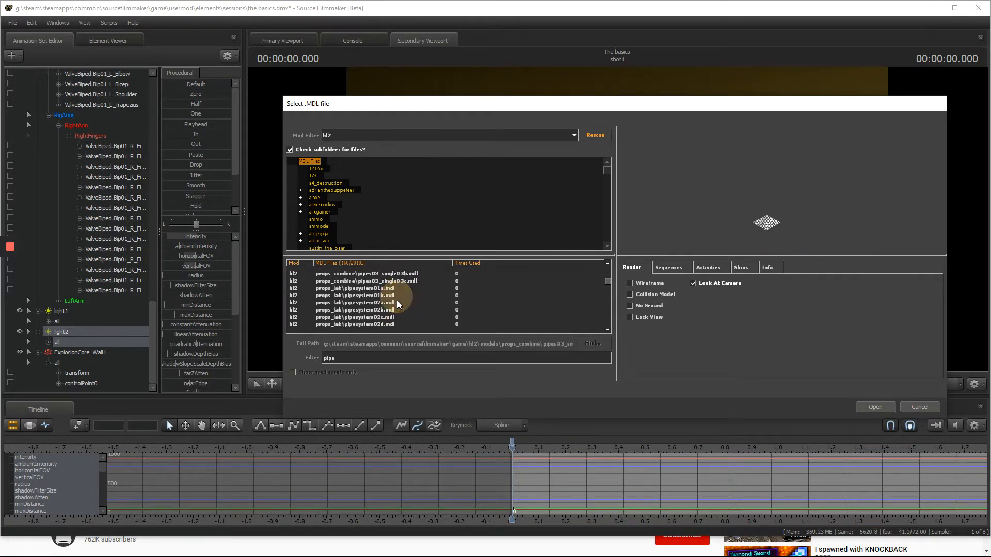
left_click(397, 301)
left_click(396, 290)
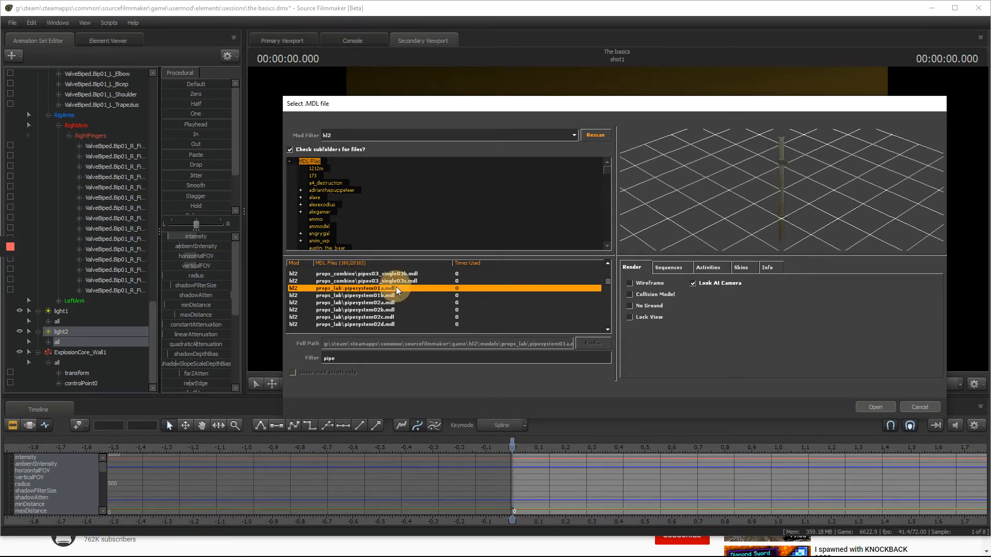
left_click(874, 407)
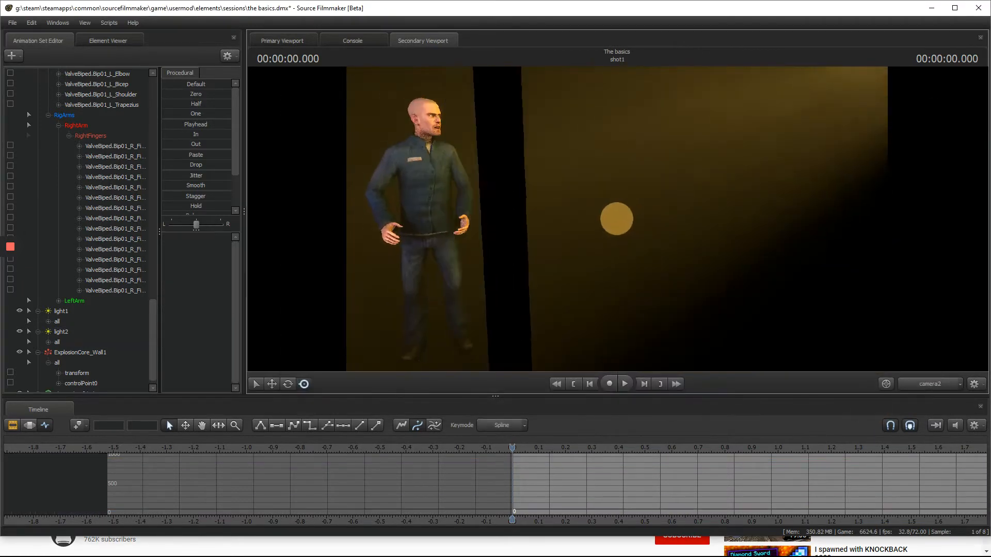
- Move camera2 back to frame the pipe beside the character, and disable lighting in the viewport
key("s")
left_click_drag(616, 219, 617, 219)
right_click(617, 219)
left_click(648, 247)
key("w")
- Expand the Body and Unknown groups of pipesystem01a1 and select its rootTransform control
scroll(32, 293, "down", 2)
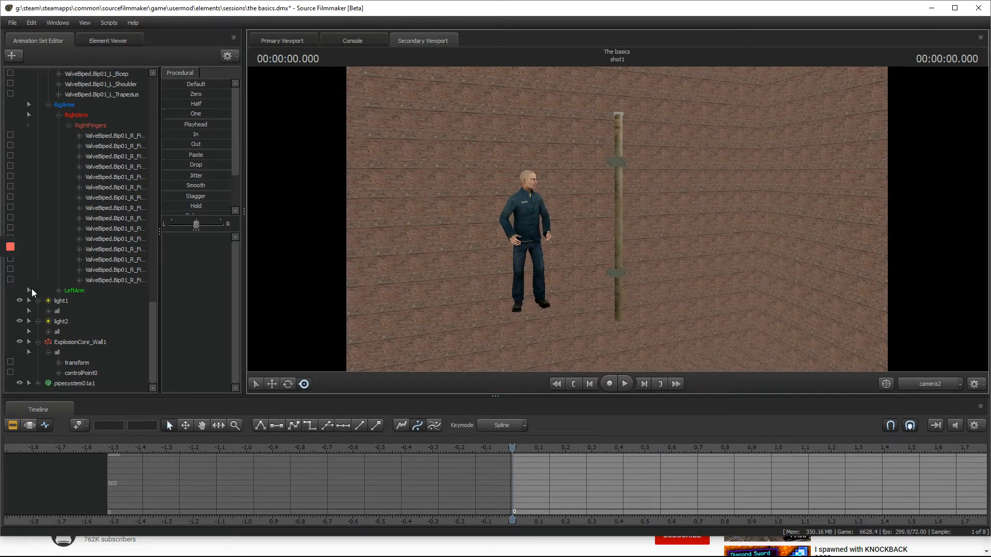
left_click(38, 383)
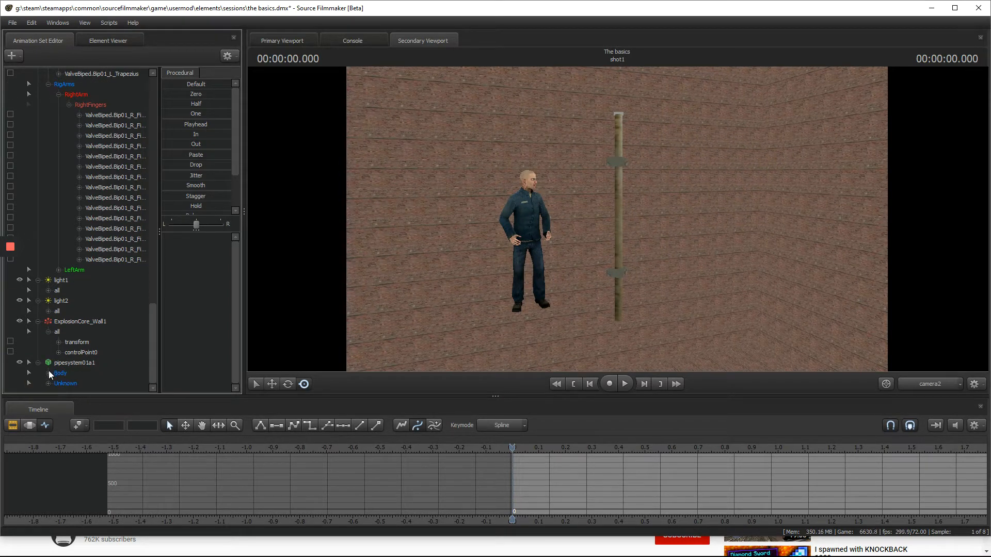
left_click(48, 373)
left_click(82, 374)
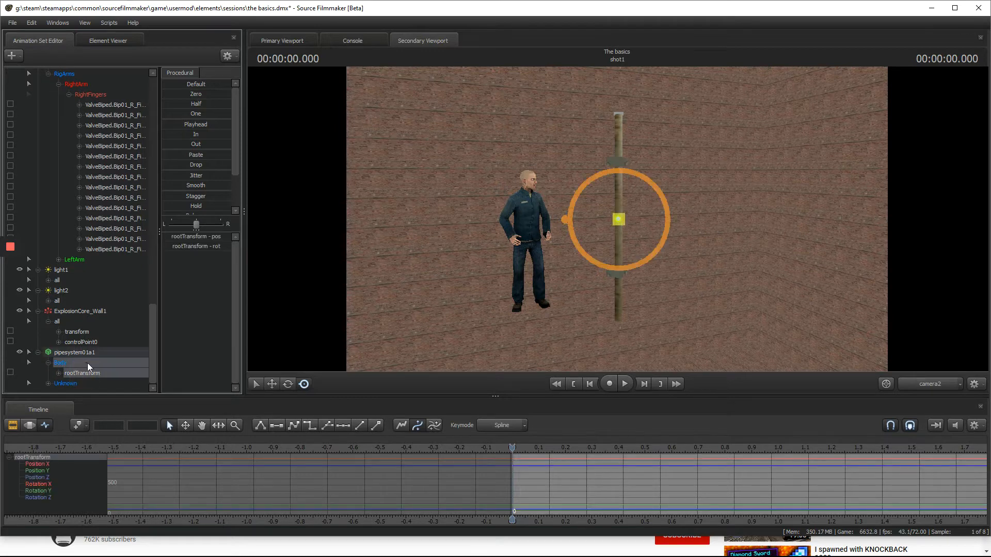
right_click(89, 371)
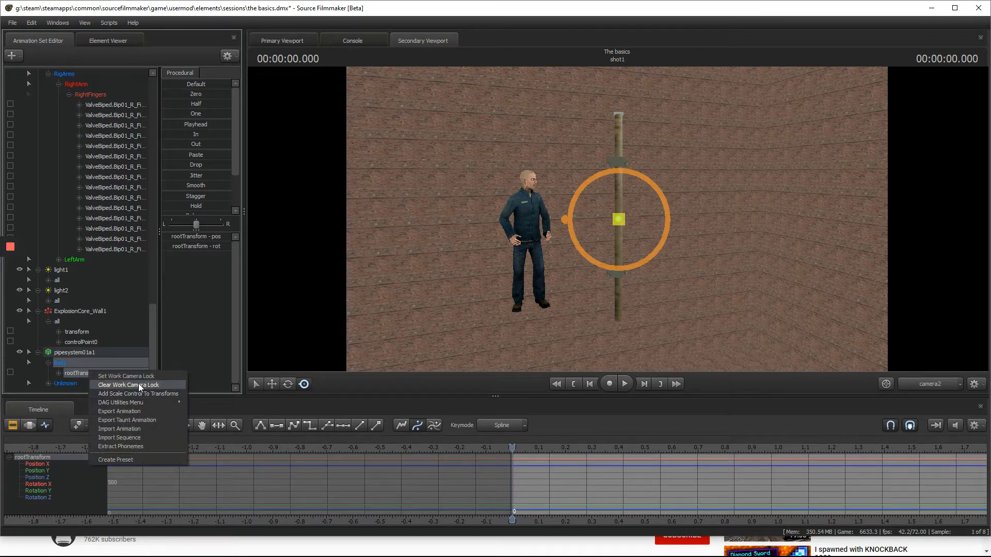
left_click(45, 382)
left_click(48, 383)
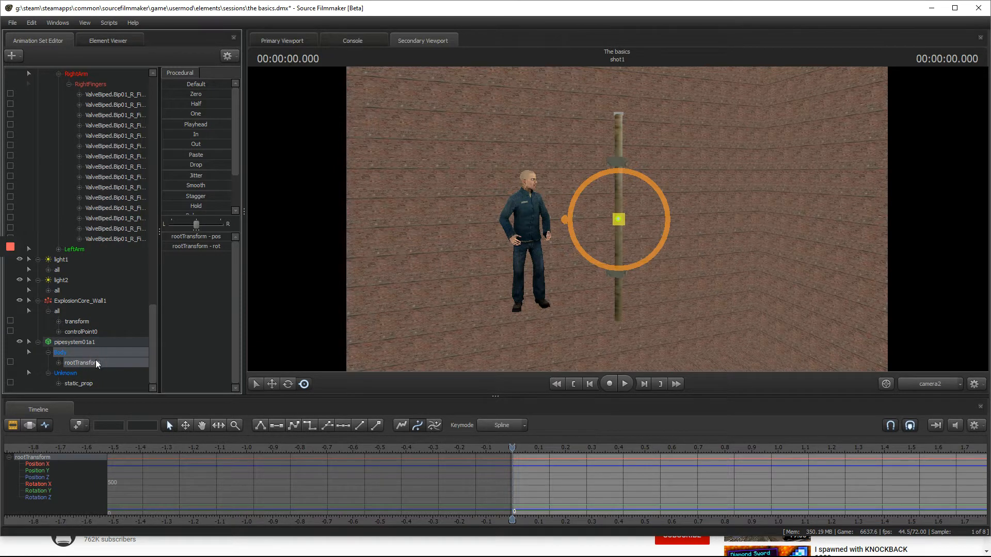
- Add a scale control to the rootTransform of pipesystem01a1
right_click(95, 361)
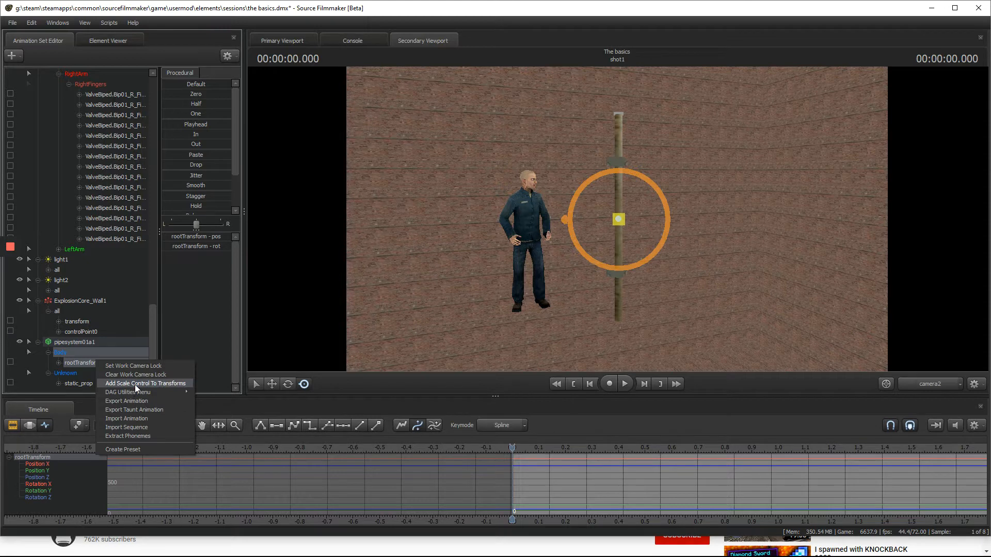
left_click(197, 387)
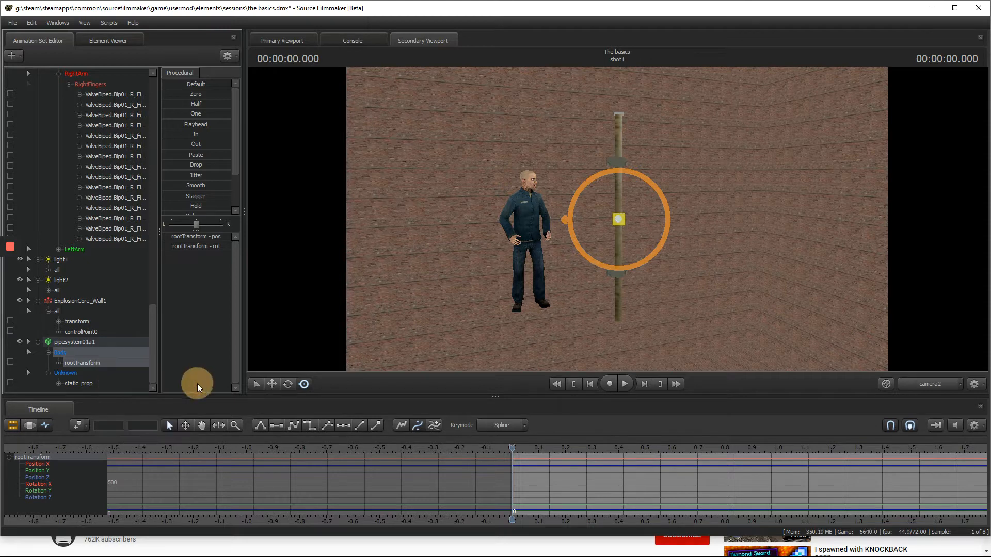
right_click(92, 352)
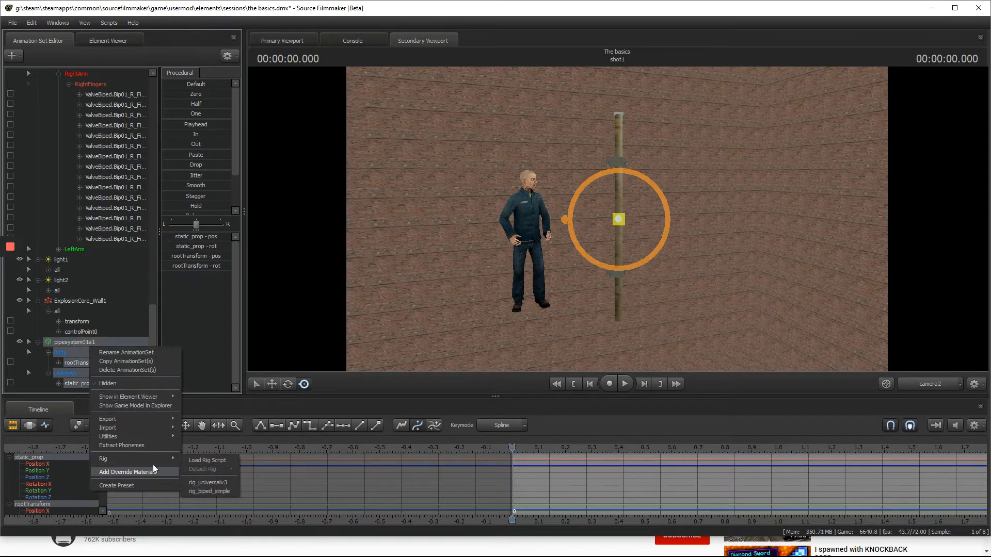
left_click(73, 363)
right_click(72, 361)
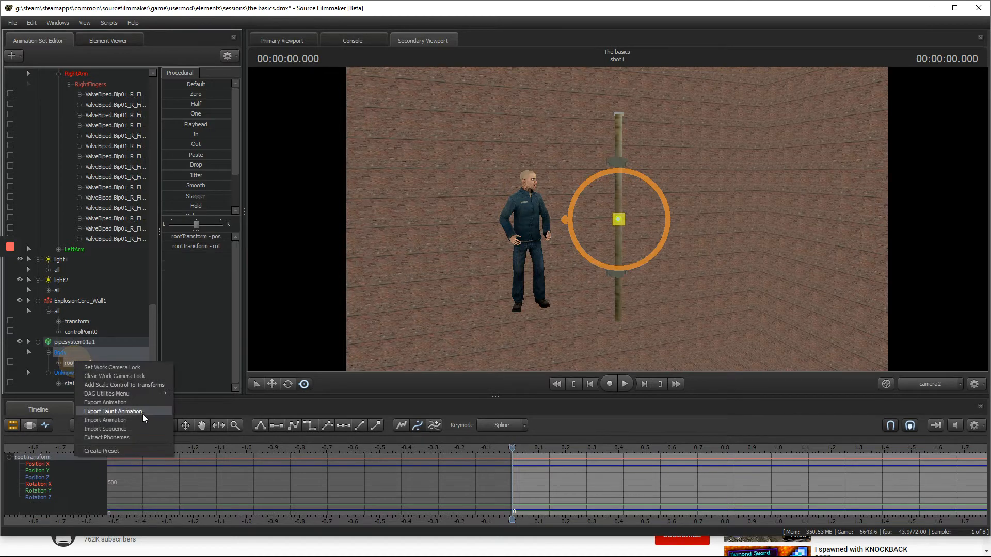
left_click(148, 385)
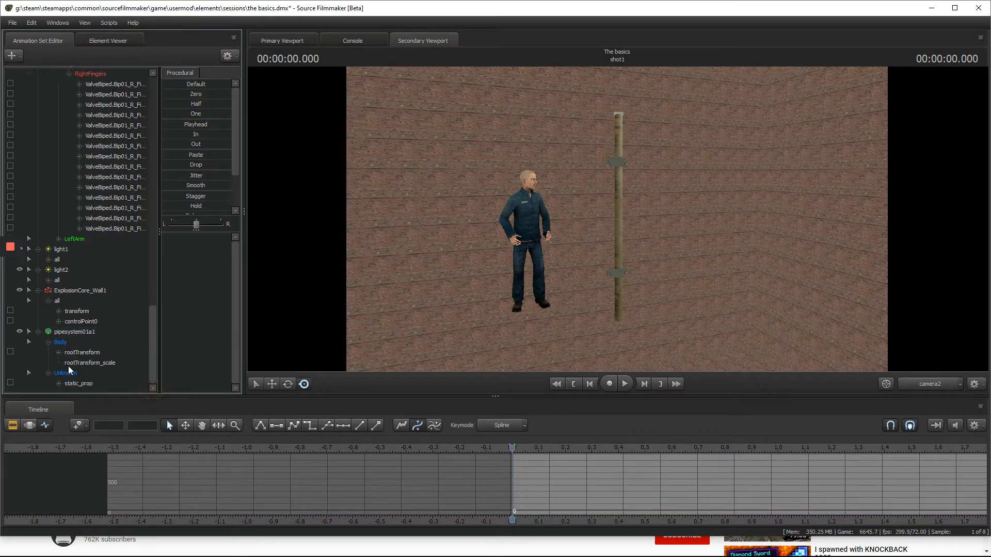
- Shrink the pipe to a hand-held size using its rootTransform_scale control
left_click(77, 365)
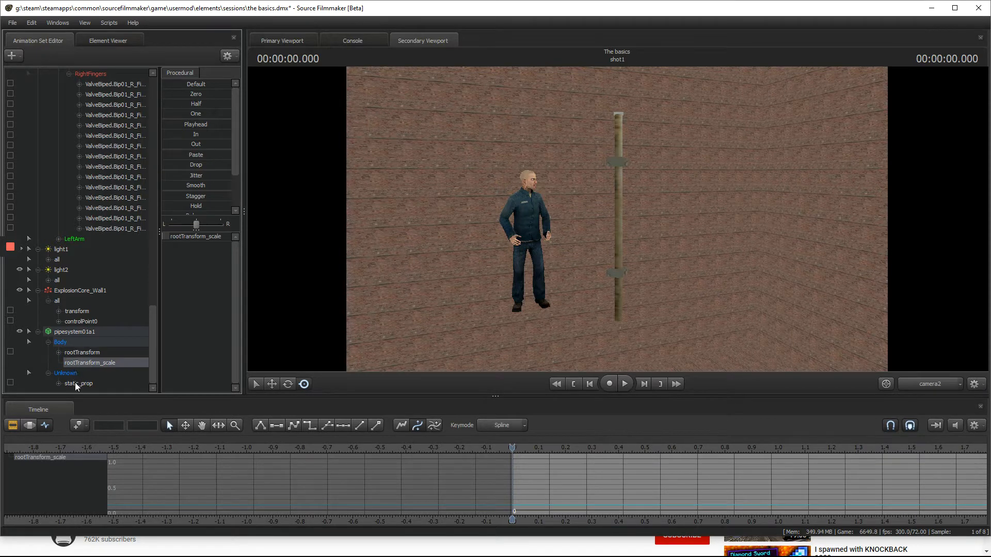
left_click(76, 383)
left_click(81, 392)
left_click(91, 364)
left_click(178, 236)
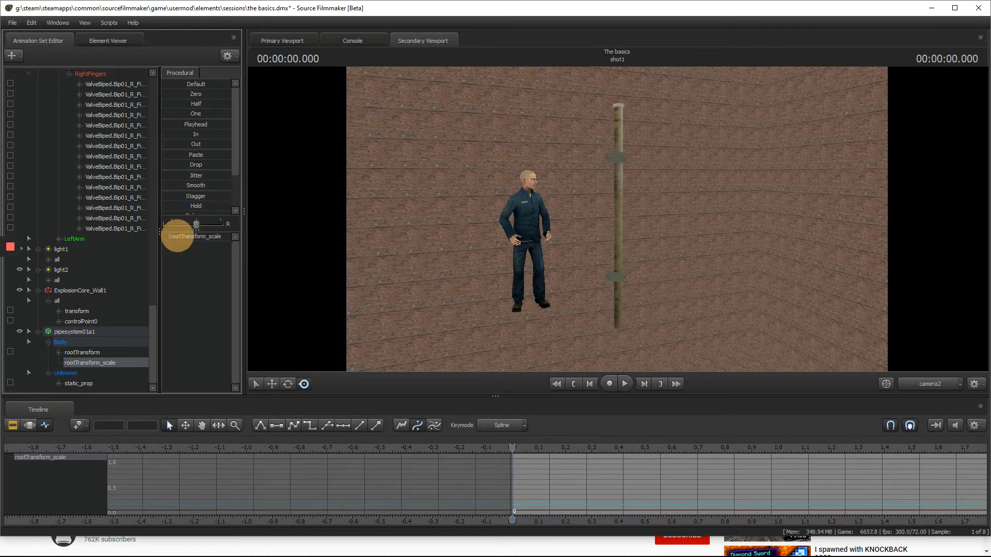
mouse_move(177, 236)
left_mouse_down()
mouse_move(262, 238)
mouse_move(174, 247)
left_mouse_up()
- Position and rotate the pipe's rootTransform so the pipe sits in male_041's right hand at the start of the shot
left_click(85, 353)
key("f")
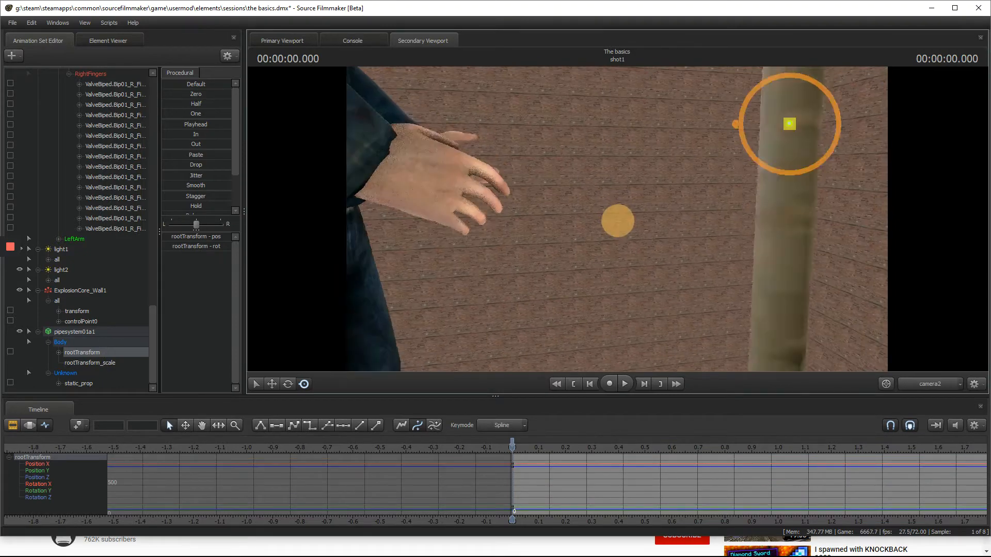
left_click_drag(584, 240, 617, 219)
left_click_drag(676, 311, 617, 219)
left_click_drag(517, 446, 759, 453)
left_click_drag(692, 452, 511, 469)
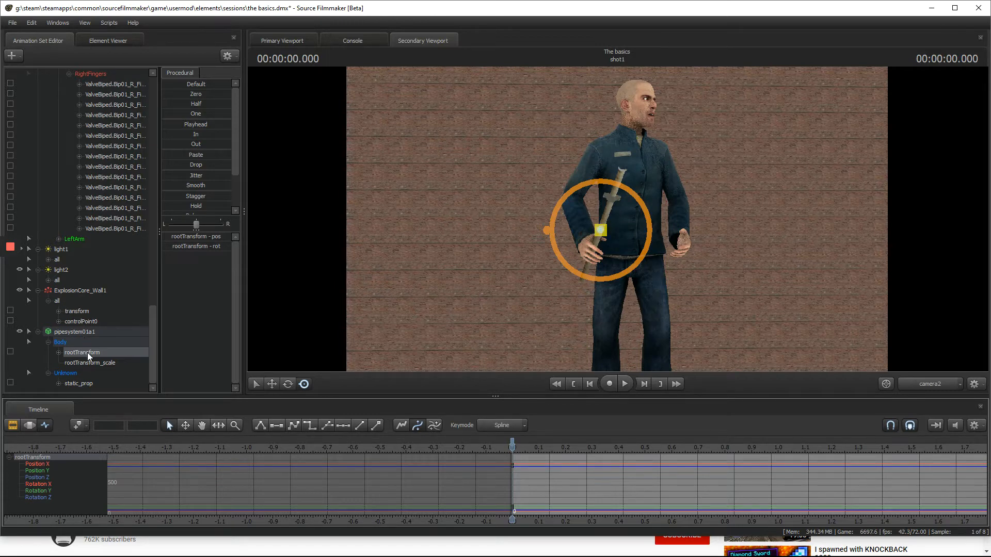
- Lock the pipe's rootTransform to male_041's ValveBiped.Bip01_R_Hand bone
scroll(85, 353, "up", 1)
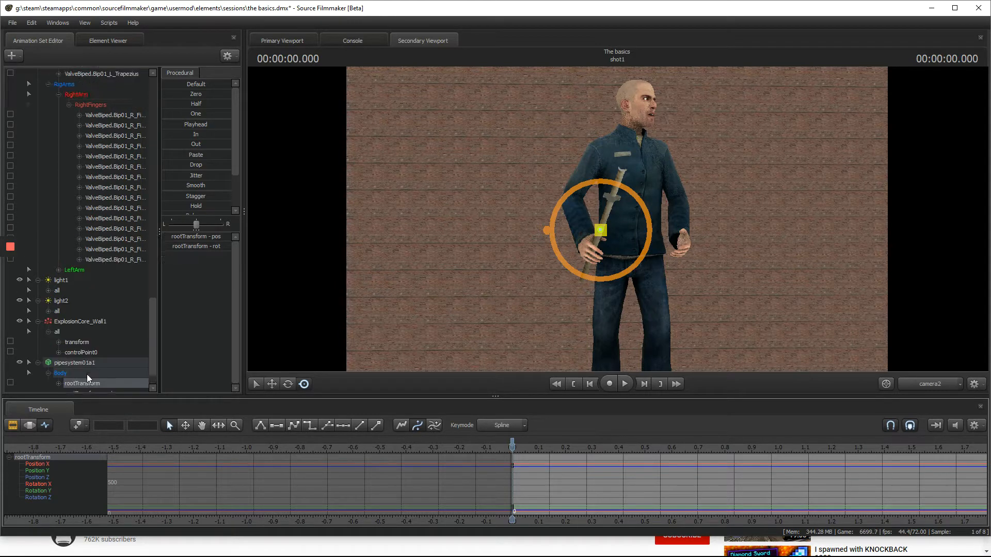
scroll(120, 231, "up", 4)
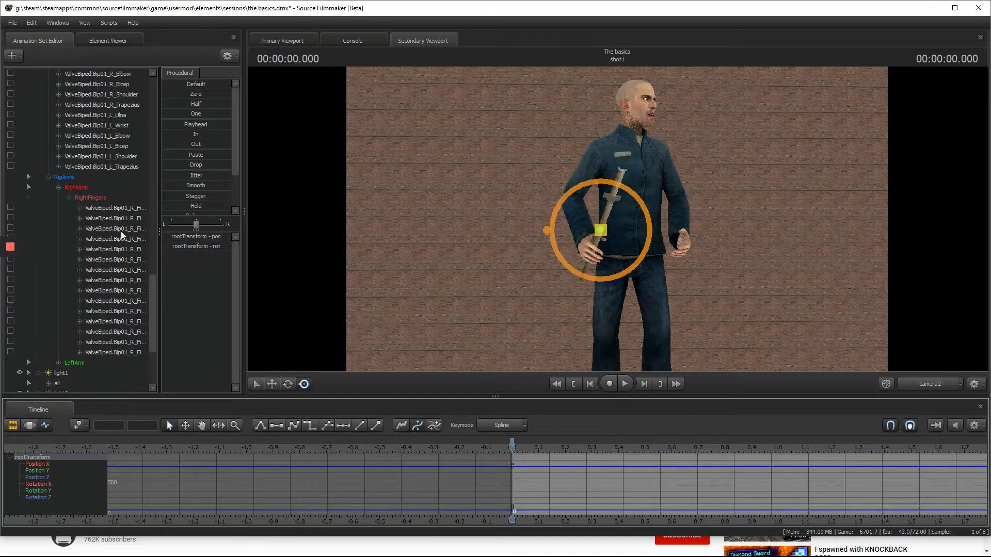
left_click(69, 229)
scroll(68, 305, "up", 4)
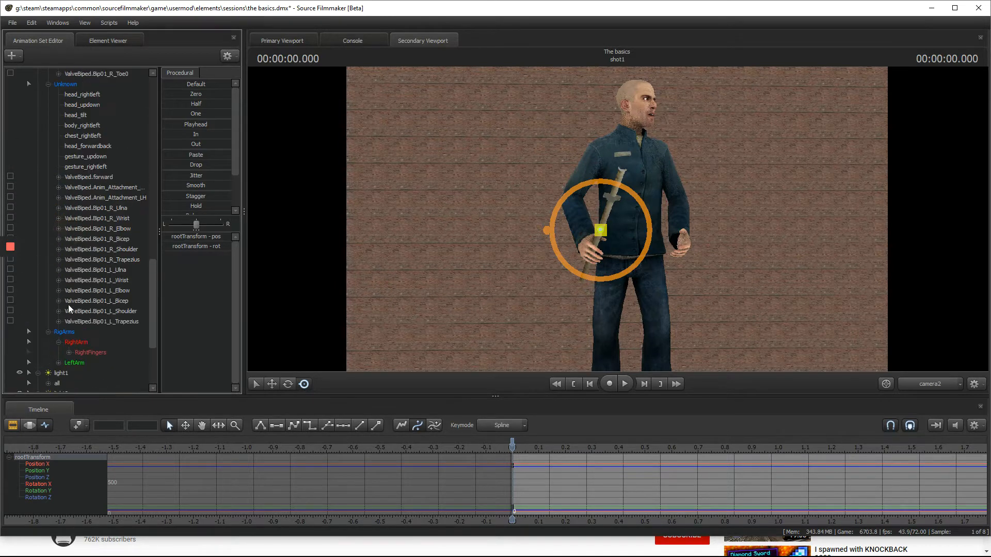
scroll(63, 345, "up", 2)
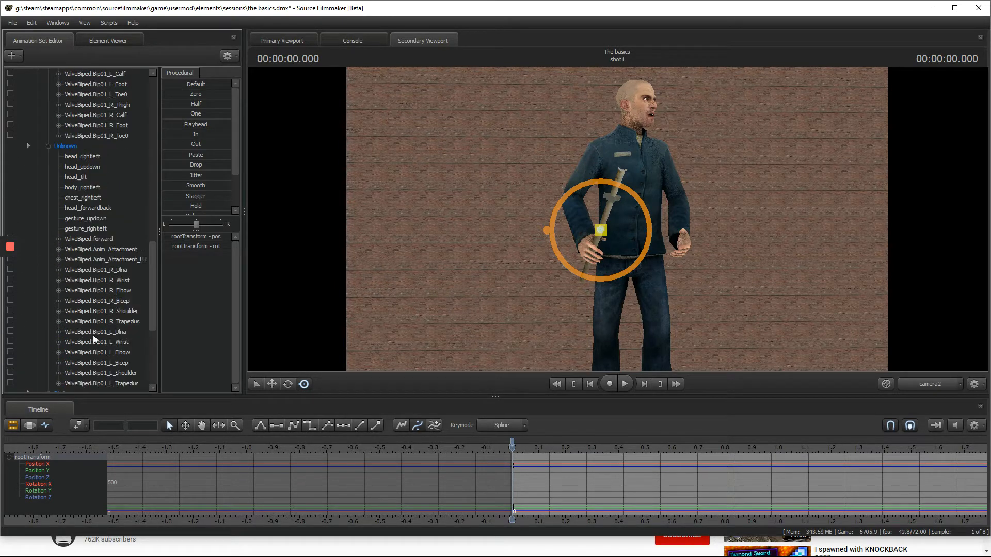
scroll(113, 248, "up", 6)
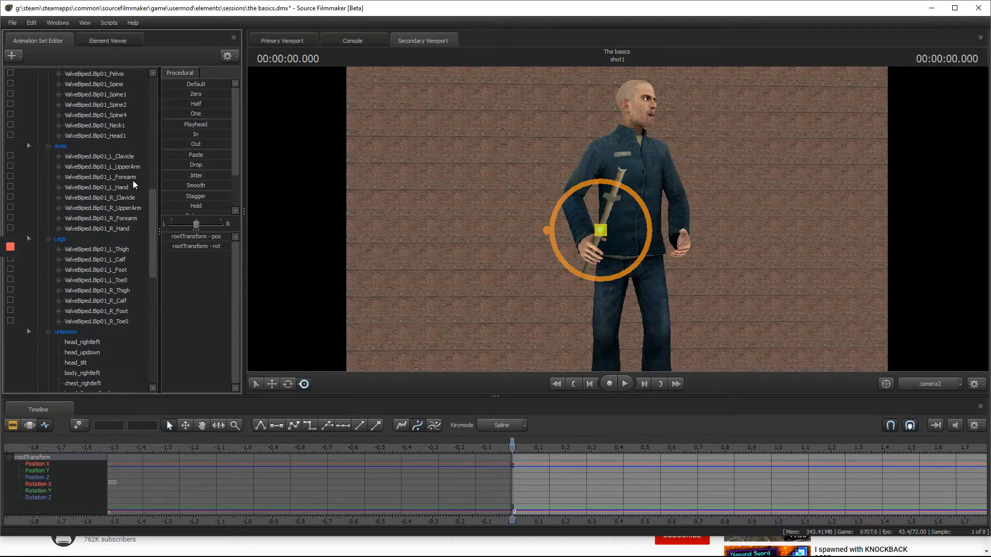
left_click(122, 225)
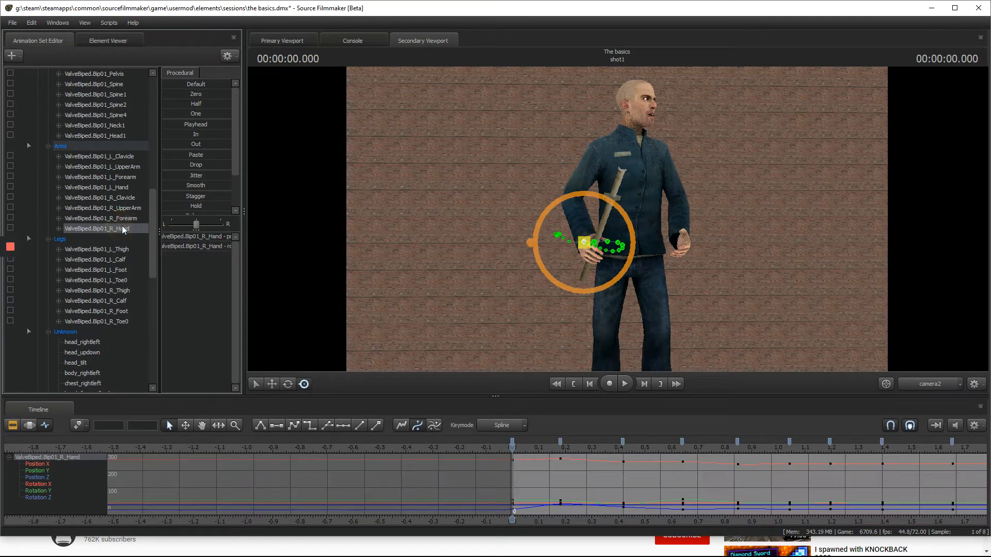
scroll(122, 225, "down", 5)
left_click_drag(123, 74, 79, 353)
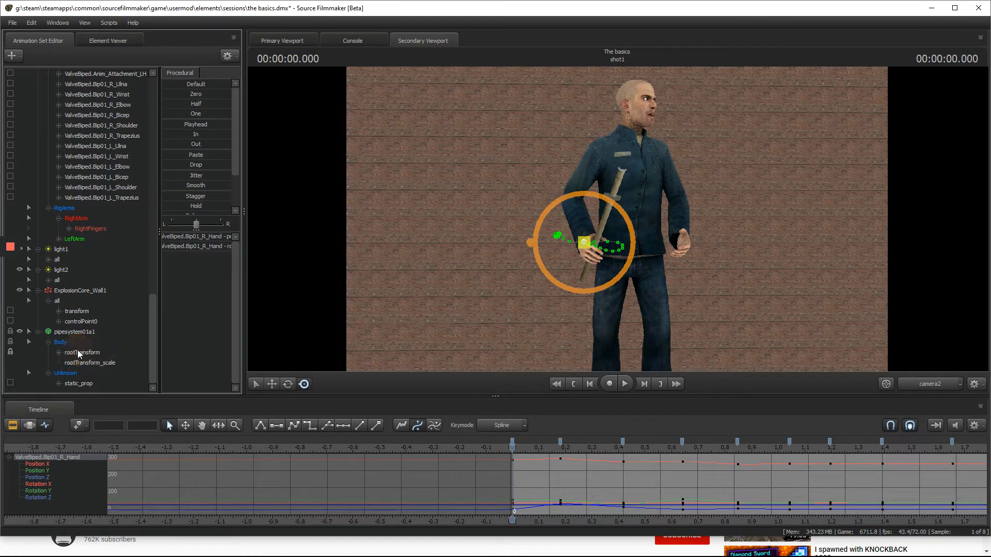
- Test the pipe's lock by moving and rotating ValveBiped.Bip01_R_Hand, and undo the trial changes
left_click(78, 352)
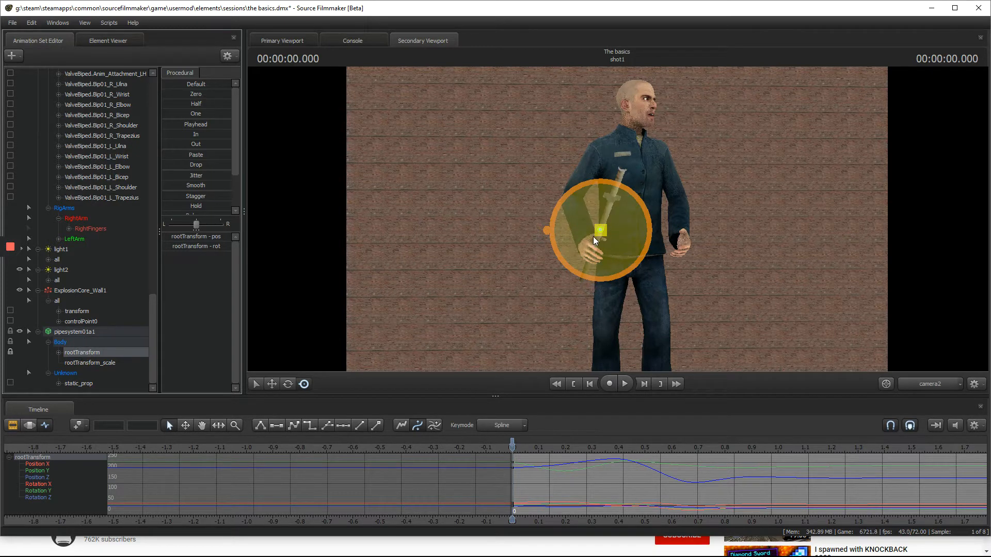
key("ctrl")
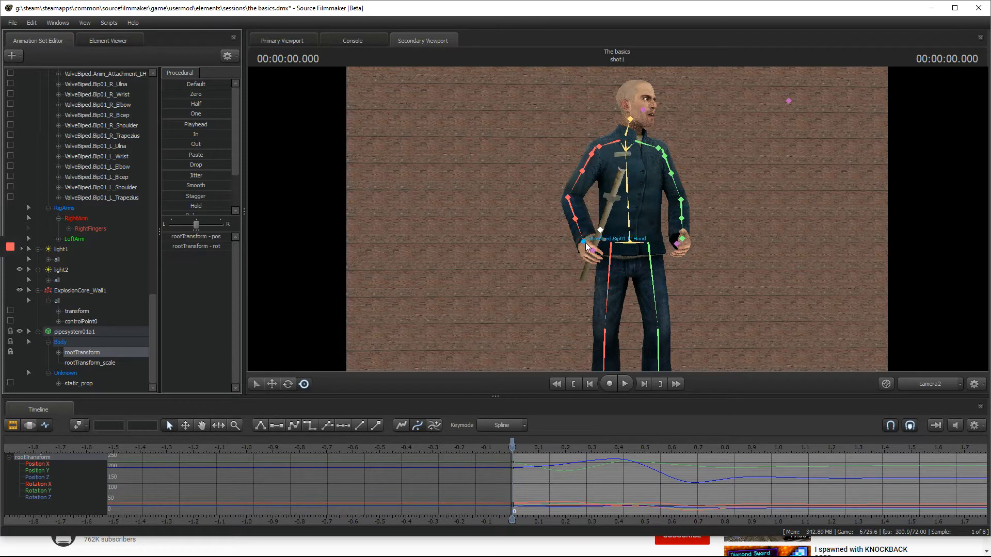
left_click(585, 243, "ctrl")
left_click_drag(584, 247, 614, 215)
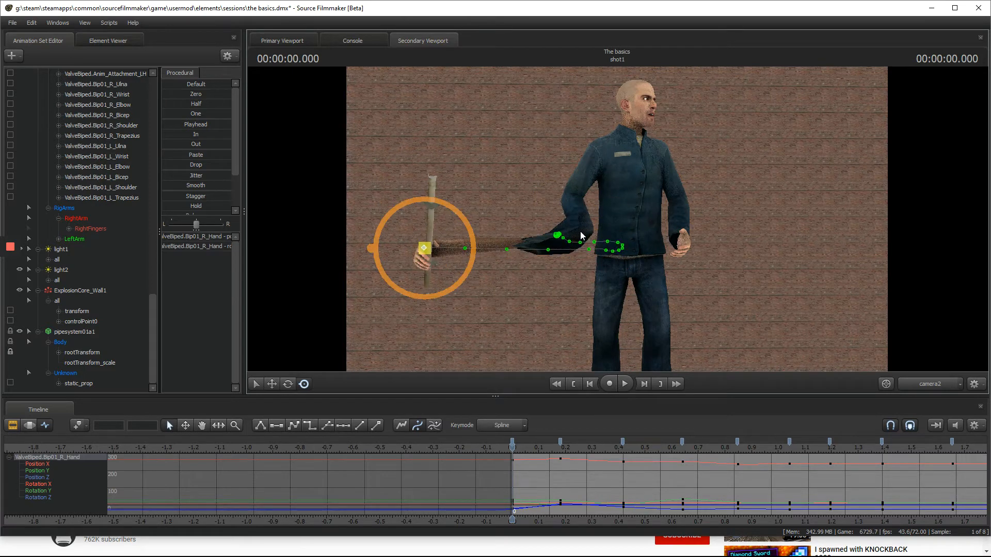
key("ctrl+z")
key("ctrl+y")
key("ctrl+z")
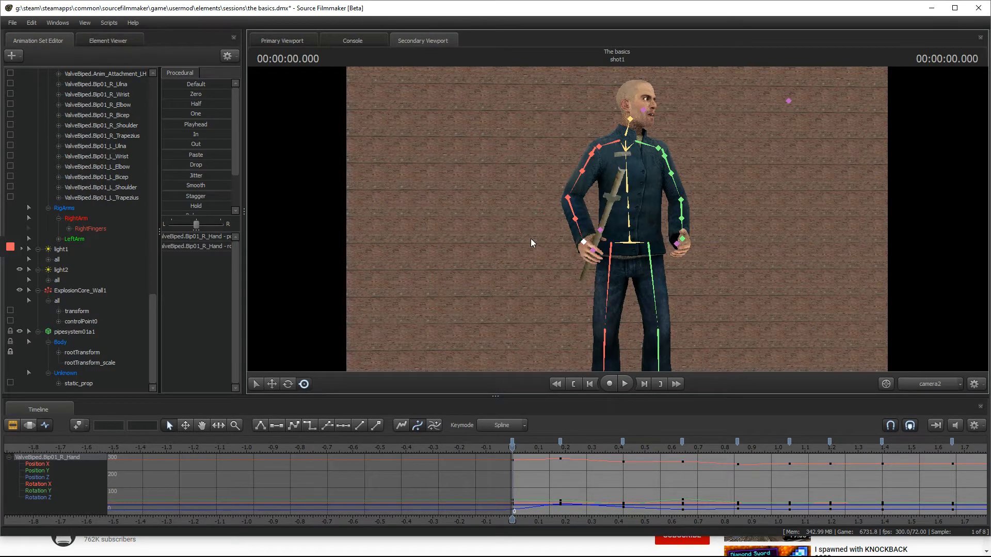
key("ctrl+y")
key("ctrl+z")
key("ctrl+y")
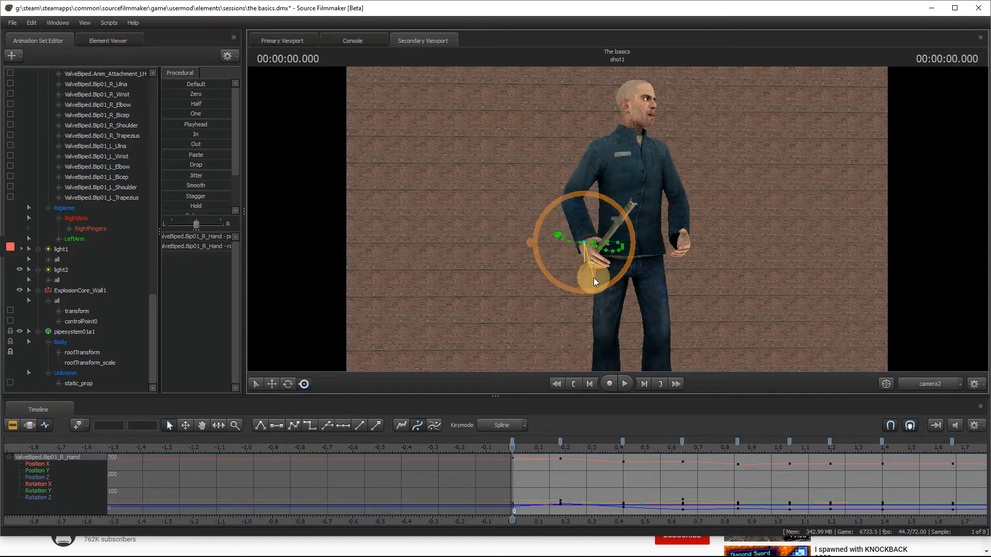
left_click_drag(594, 277, 591, 264)
- At time 0, fully apply the Playhead procedural preset to the pipe's rootTransform across the whole shot in the Motion Editor
scroll(547, 487, "down", 3)
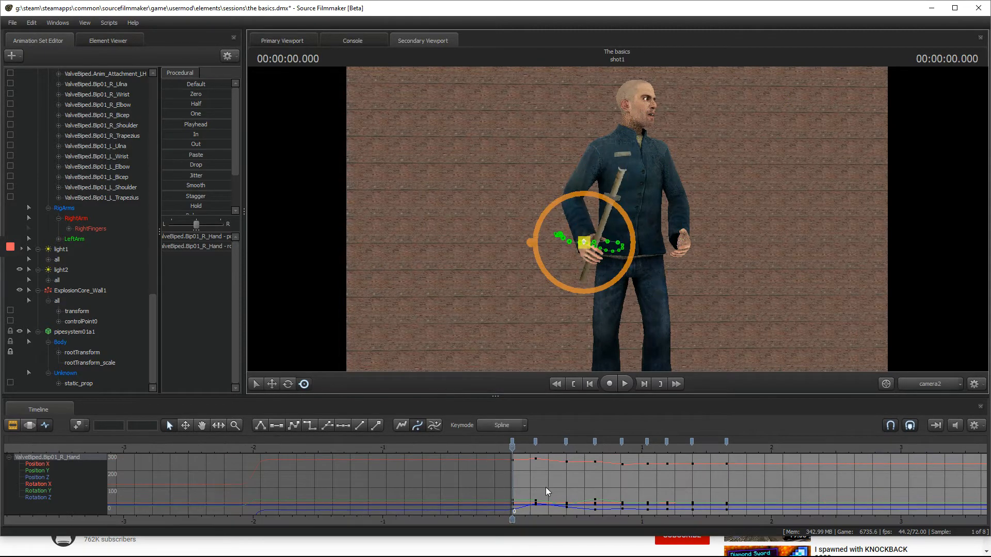
key("space")
key("space")
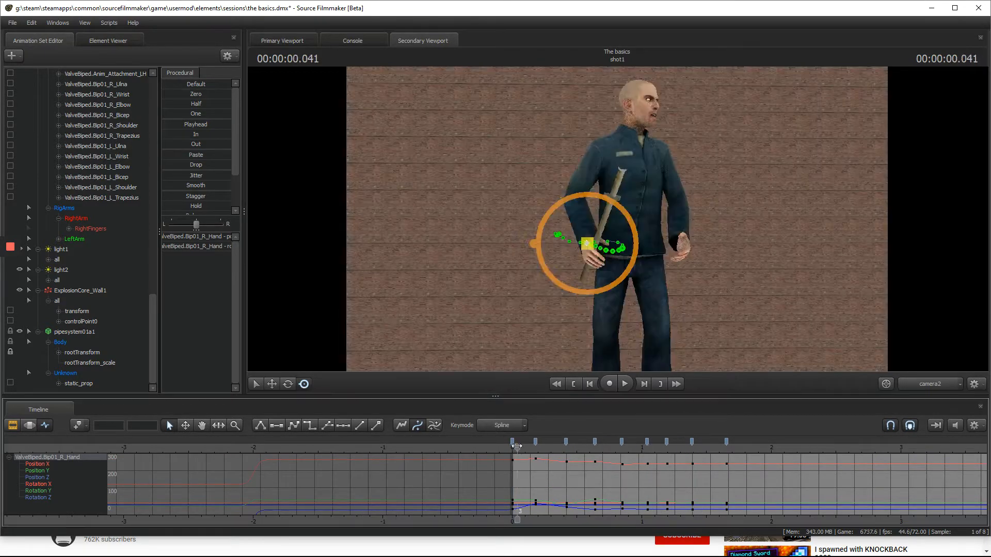
left_click(511, 447)
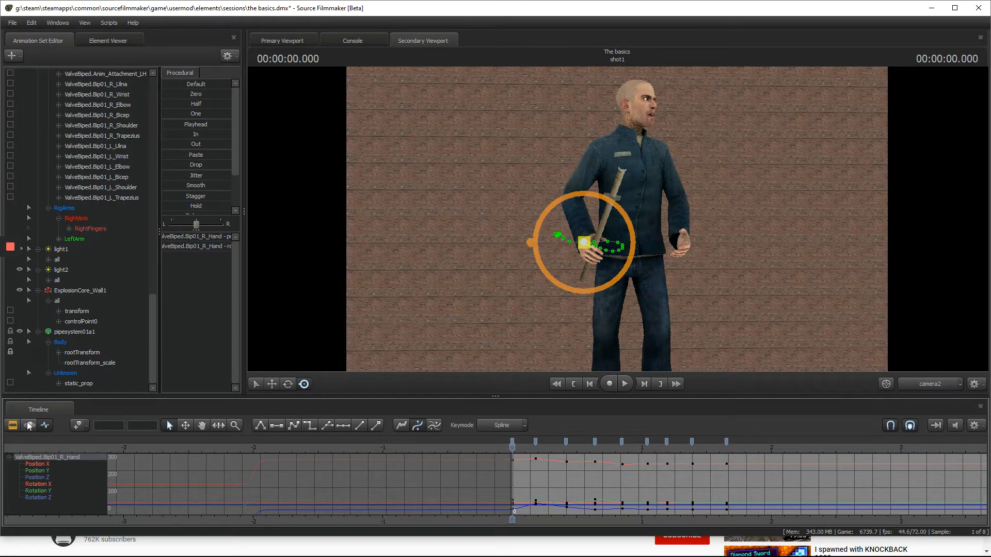
left_click(79, 353)
key("F3")
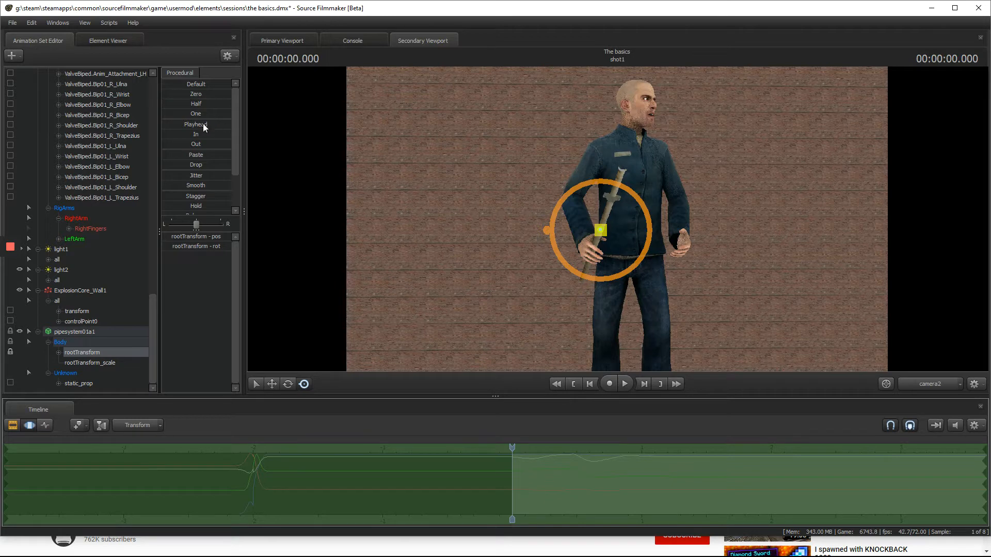
left_click_drag(198, 125, 235, 132)
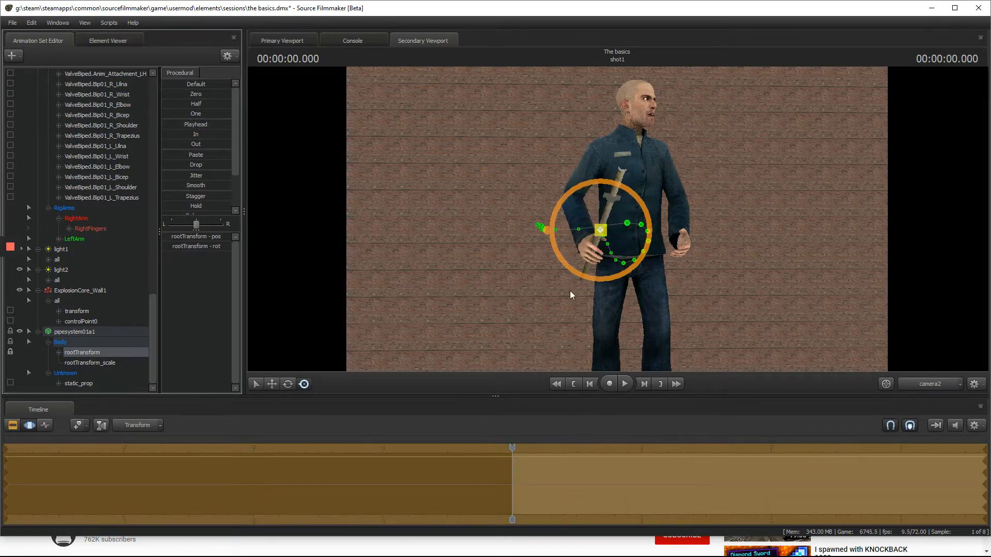
- Switch to the Graph Editor, play the shot and examine up close how the pipe follows the right hand
key("F4")
key("space")
scroll(591, 463, "up", 2)
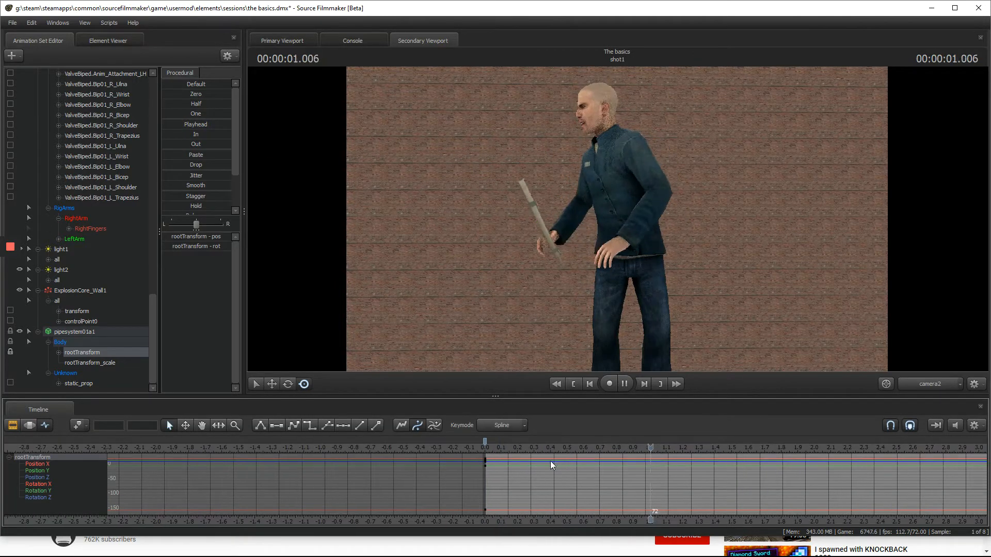
key("space")
left_click_drag(500, 448, 513, 447)
left_click_drag(618, 221, 617, 217)
key("w")
key("s")
mouse_move(514, 446)
left_mouse_down()
mouse_move(535, 445)
mouse_move(499, 444)
left_mouse_up()
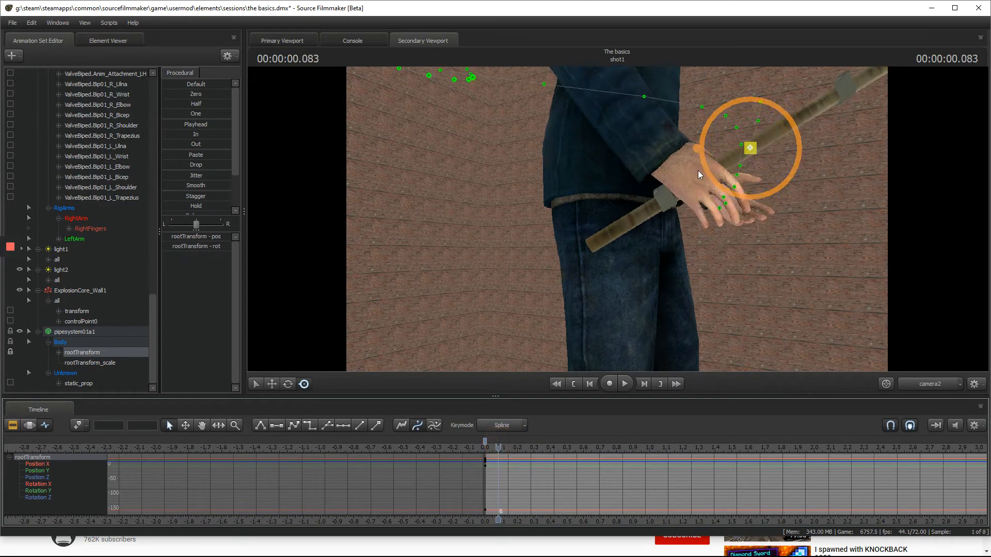
- Select ValveBiped.Bip01_R_Forearm and adjust its rotation at the keyframes near 0.49 and 0.2 seconds
key("ctrl")
key("ctrl")
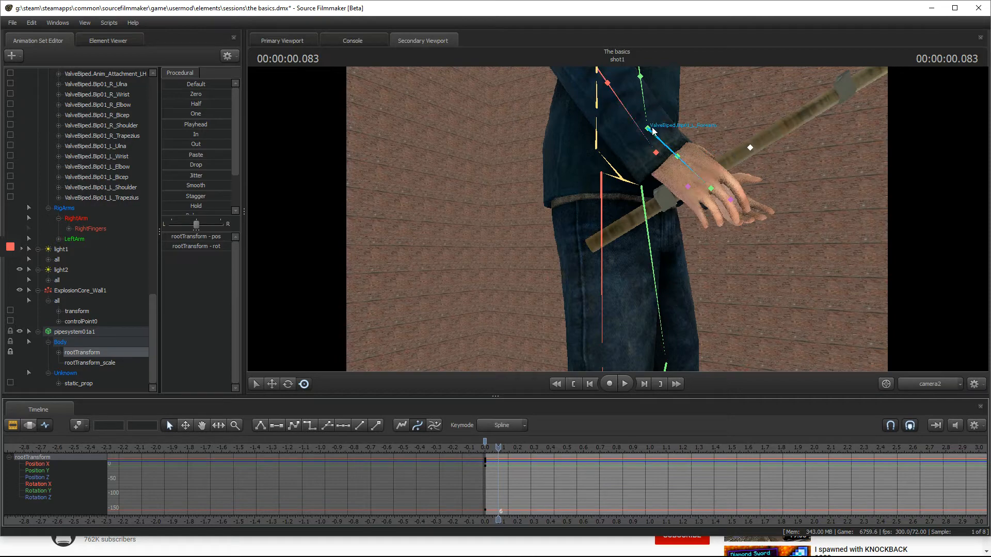
key("d")
left_click_drag(867, 227, 617, 219)
key("ctrl")
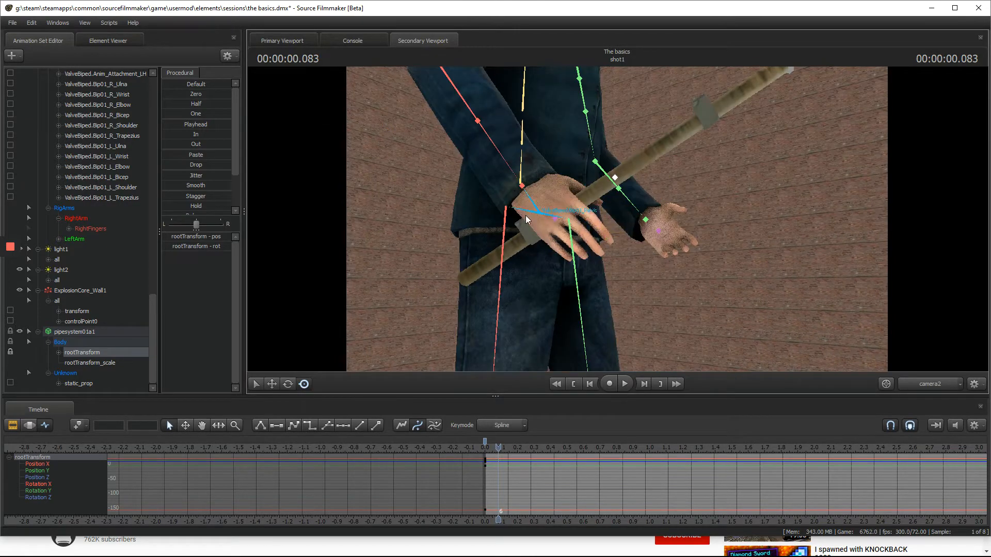
left_click(502, 148, "ctrl")
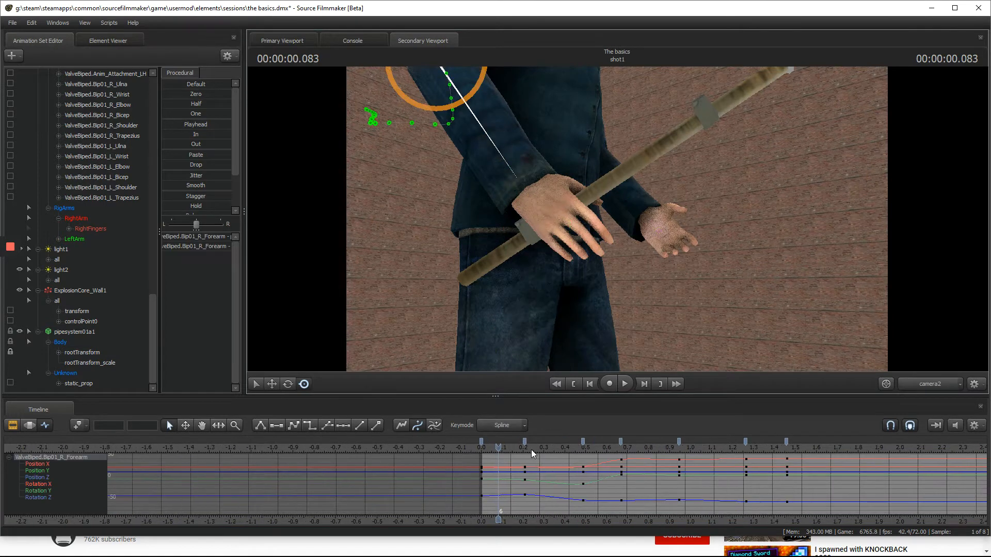
left_click_drag(531, 451, 584, 450)
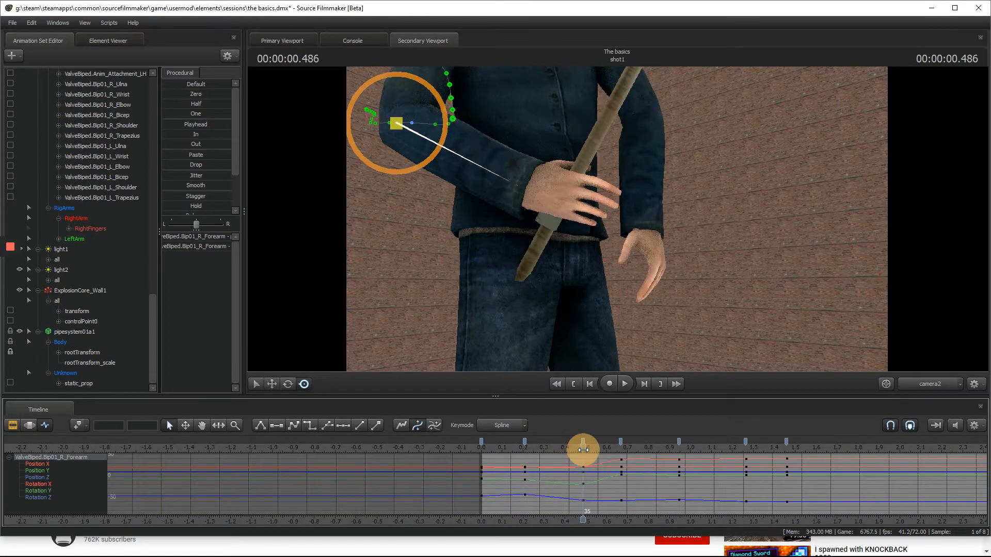
mouse_move(410, 138)
left_mouse_down()
mouse_move(399, 138)
mouse_move(400, 126)
left_mouse_up()
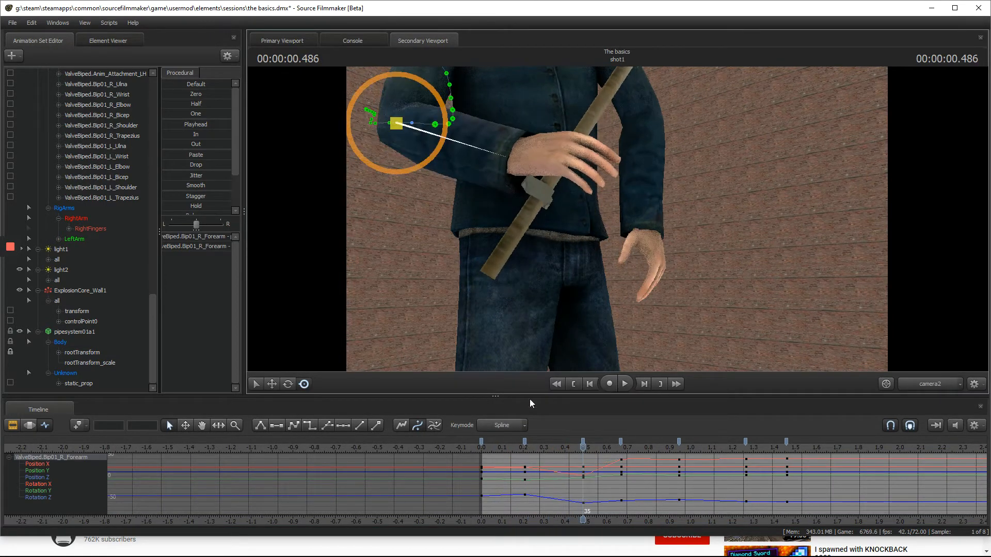
left_click_drag(528, 448, 525, 448)
left_click_drag(431, 105, 439, 93)
left_click_drag(525, 448, 501, 445)
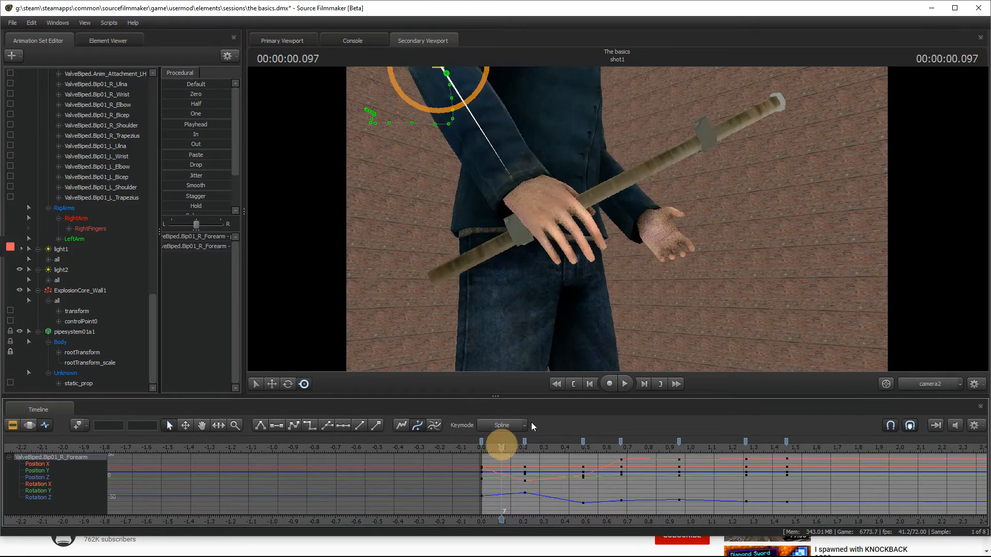
- Pull camera2 back and play the shot to review the revised arm and pipe motion
key("s")
left_click_drag(617, 218, 617, 219)
key("space")
key("space")
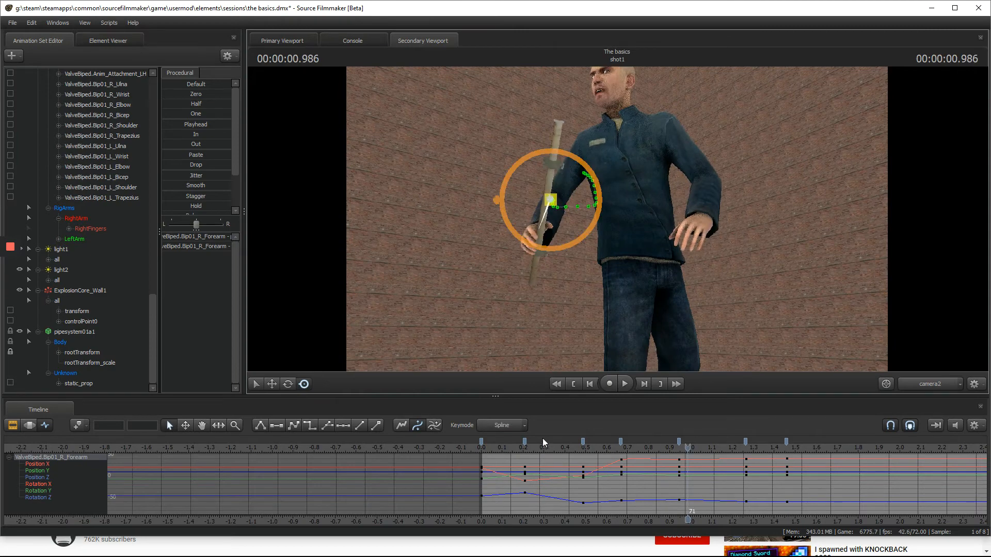
- Select ValveBiped.Bip01_R_Hand, adjust its rotation at the keyframe near 0.18 seconds and replay the shot
left_click(584, 444)
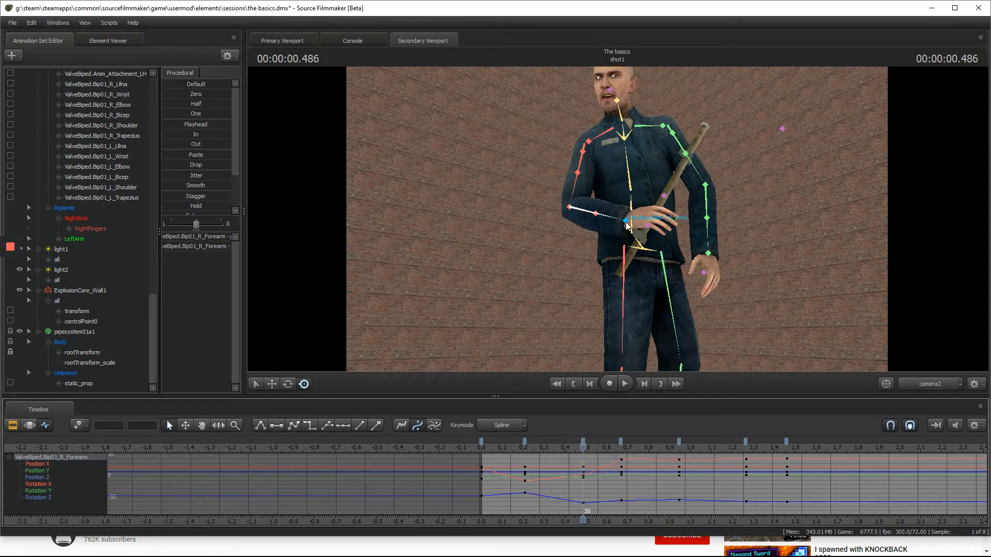
left_click(626, 226)
left_click_drag(583, 447, 519, 447)
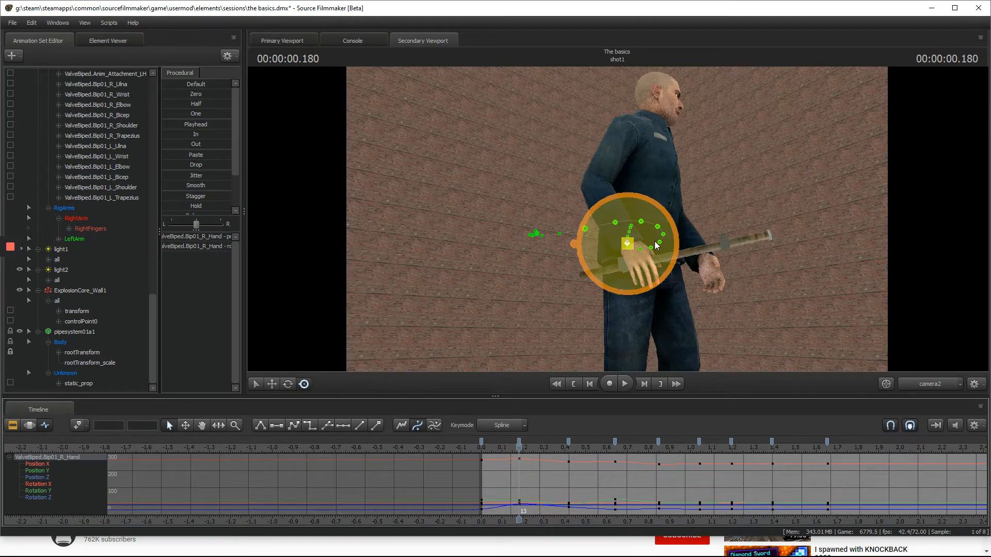
mouse_move(655, 245)
left_mouse_down()
mouse_move(649, 251)
mouse_move(662, 235)
left_mouse_up()
key("space")
key("space")
left_click(569, 448)
key("space")
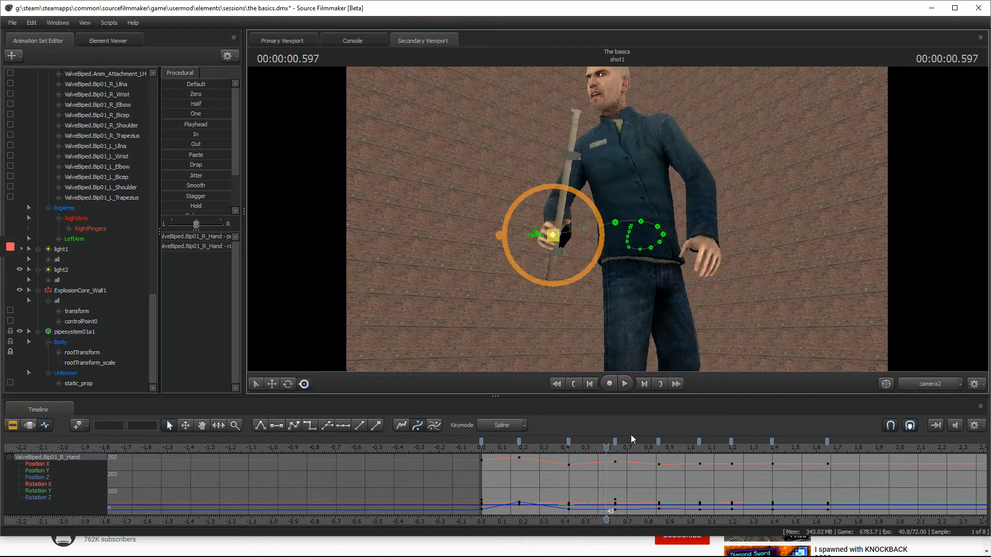
- Adjust the rotation of ValveBiped.Bip01_R_Hand at the keyframe near 0.64 seconds
left_click_drag(606, 445, 614, 445)
left_click_drag(509, 233, 618, 219)
key("w")
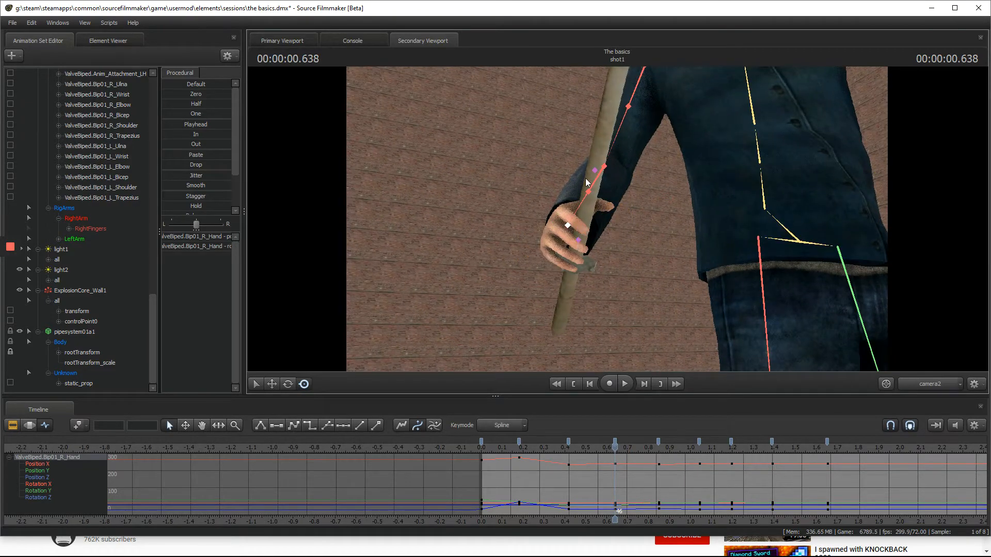
- Select the pipe's rootTransform and rotate it at time 0 to tilt the pipe in the right hand
left_click(594, 173)
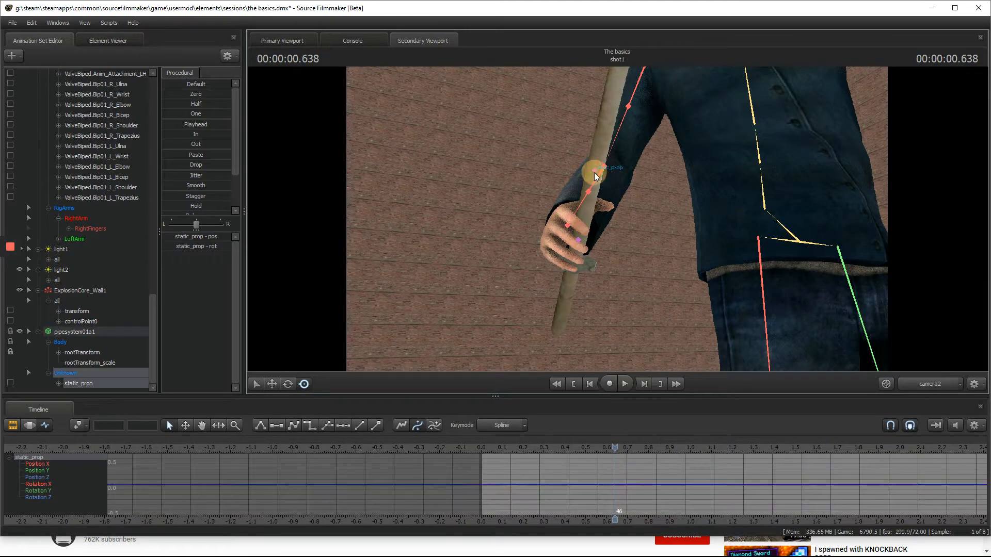
left_click(78, 353)
left_click_drag(485, 452, 482, 452)
left_click_drag(578, 248, 617, 218)
left_click(288, 385)
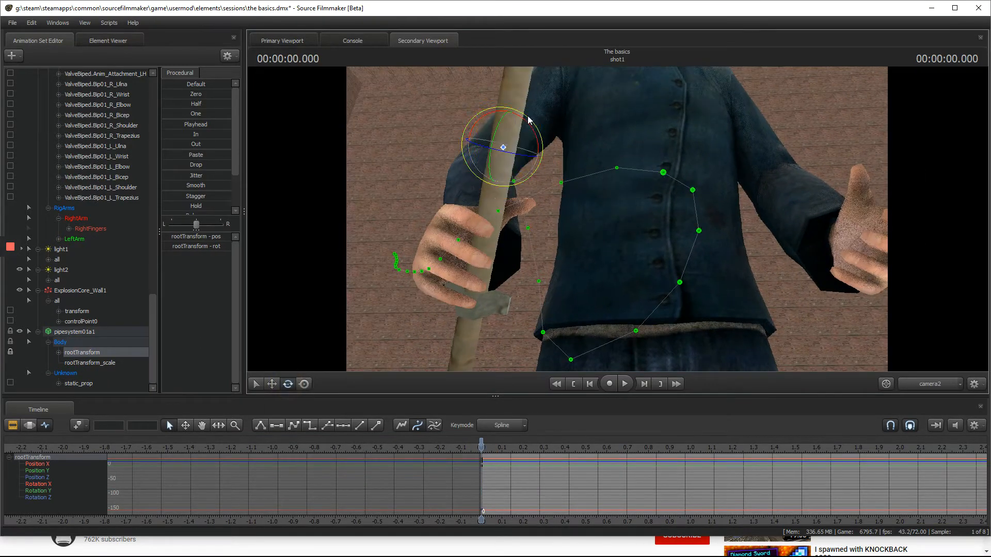
left_click_drag(528, 120, 532, 123)
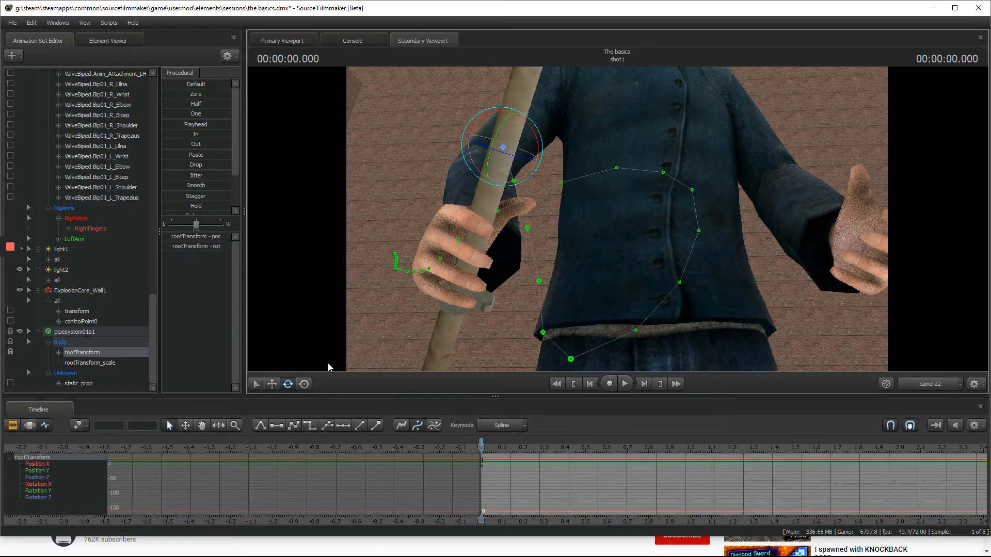
- Move the pipe's rootTransform at time 0 to fit the right hand's grip, checking it from several angles
left_click(272, 385)
left_click_drag(408, 258, 542, 283)
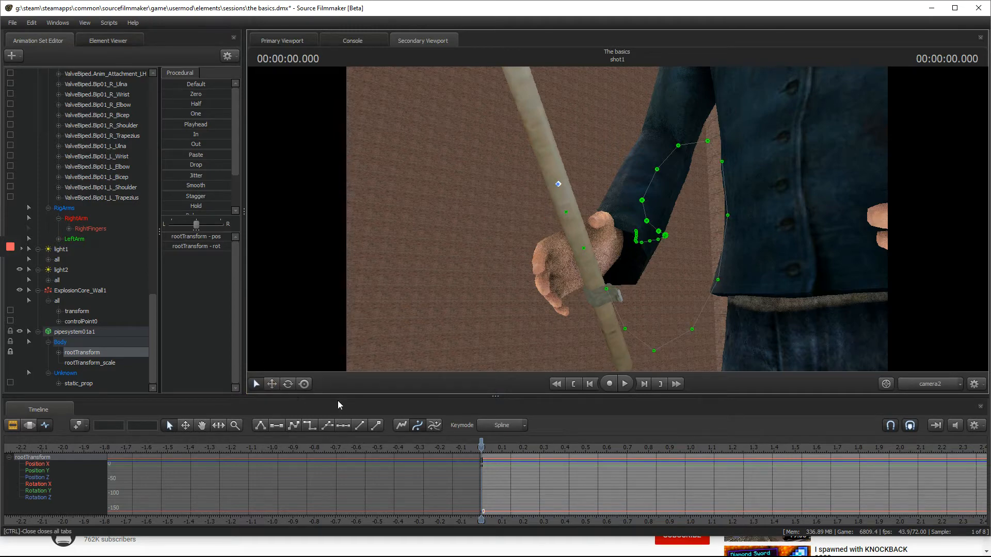
key("s")
left_click_drag(381, 328, 617, 219)
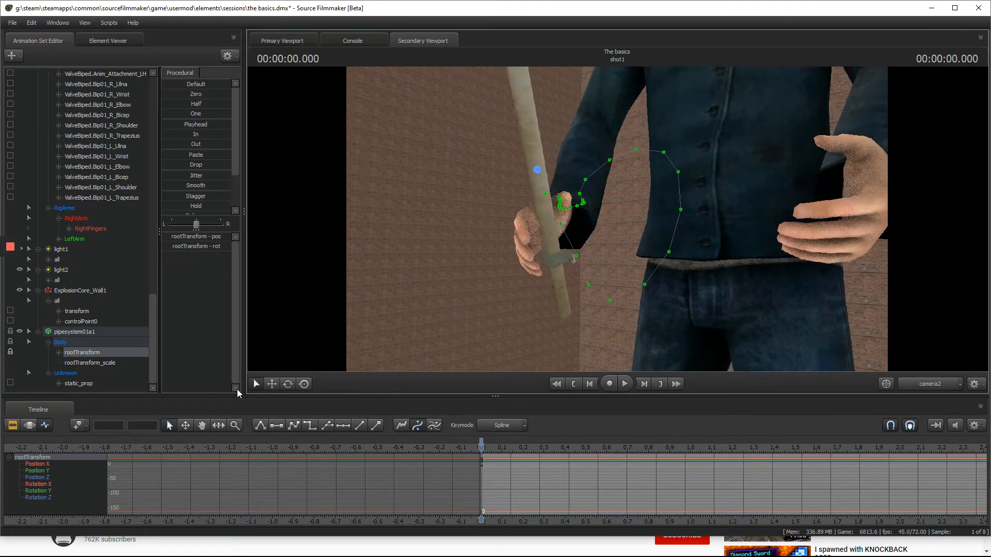
- Try to move the pipe's rootTransform along its individual axes at time 0 and undo the moves
left_click(272, 385)
left_click_drag(535, 176, 543, 199)
key("ctrl+z")
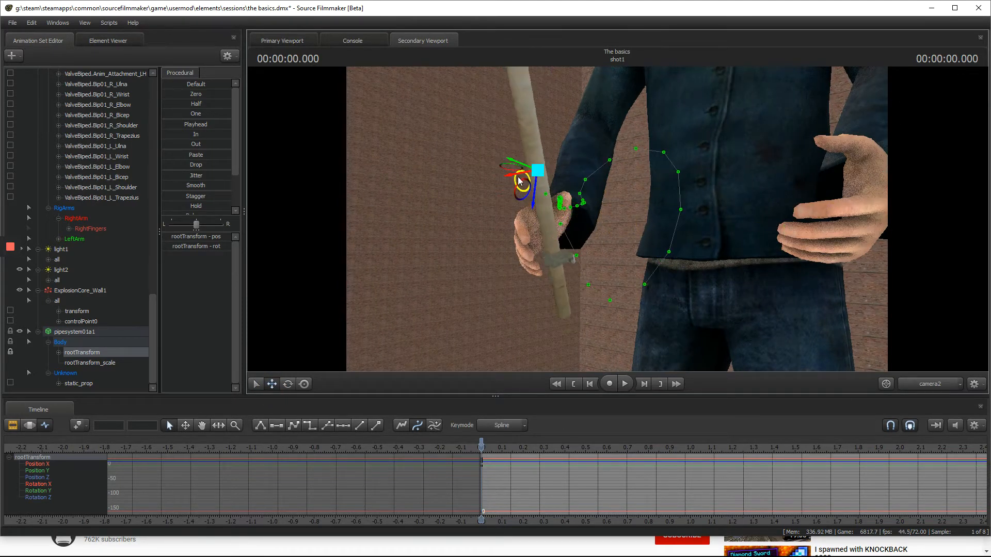
left_click_drag(617, 219, 619, 259)
key("ctrl+z")
key("ctrl+z")
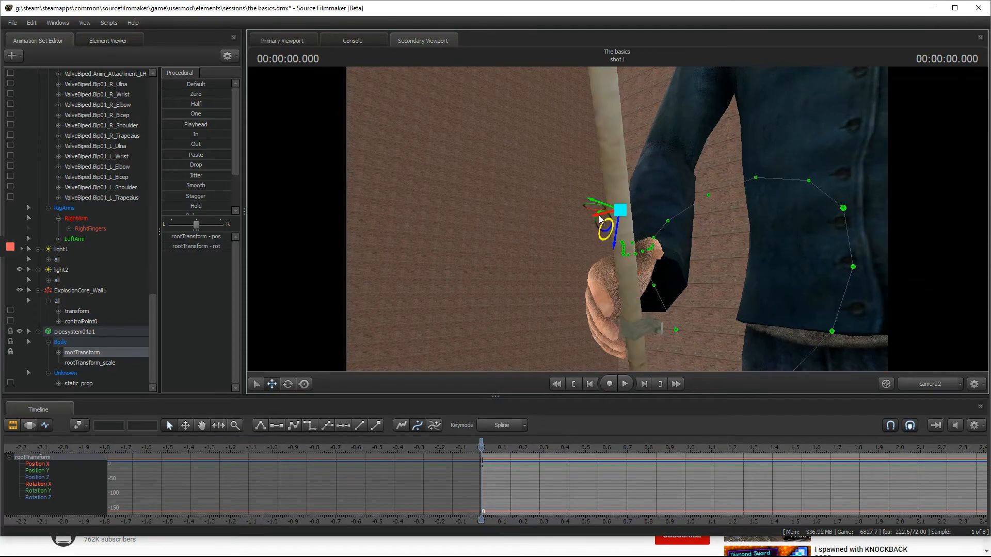
left_click_drag(592, 210, 618, 226)
key("ctrl+z")
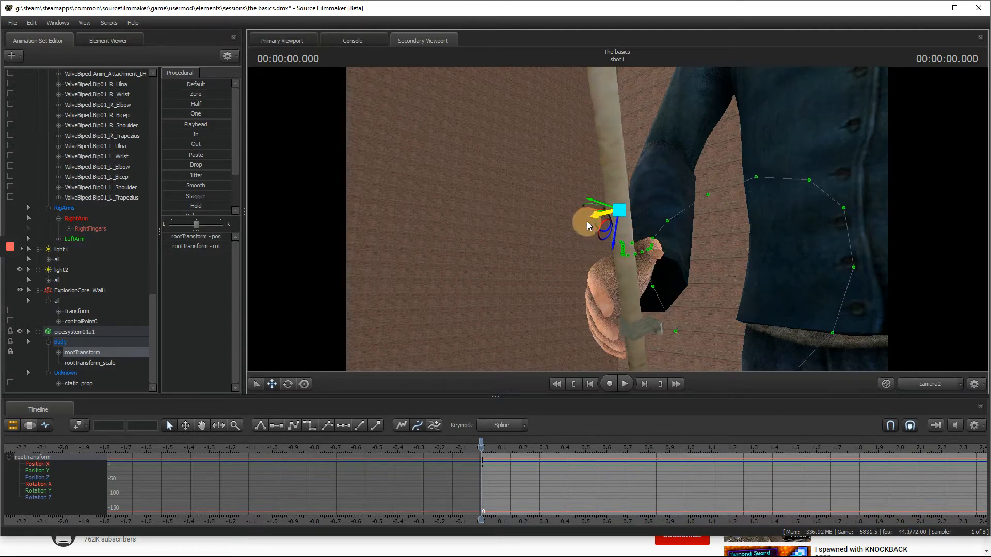
left_click_drag(587, 221, 587, 215)
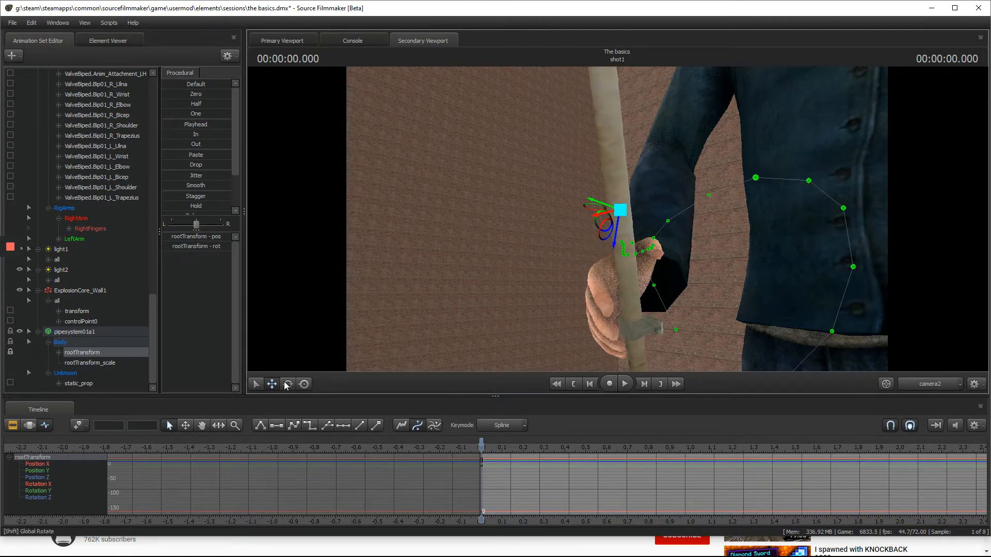
- Try to rotate the pipe's rootTransform about its axes at time 0 and undo the rotations
left_click_drag(632, 191, 659, 227)
key("ctrl+z")
left_click_drag(610, 190, 628, 227)
key("ctrl+z")
key("ctrl+z")
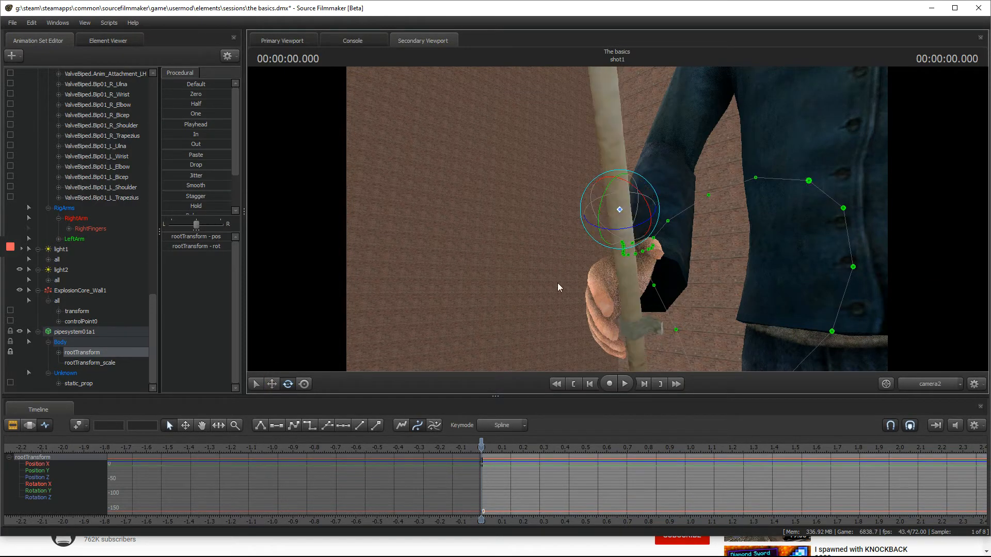
- Adjust the pipe's rootTransform at time 0 with the screen-space manipulator so it sits in the right palm
left_click(303, 385)
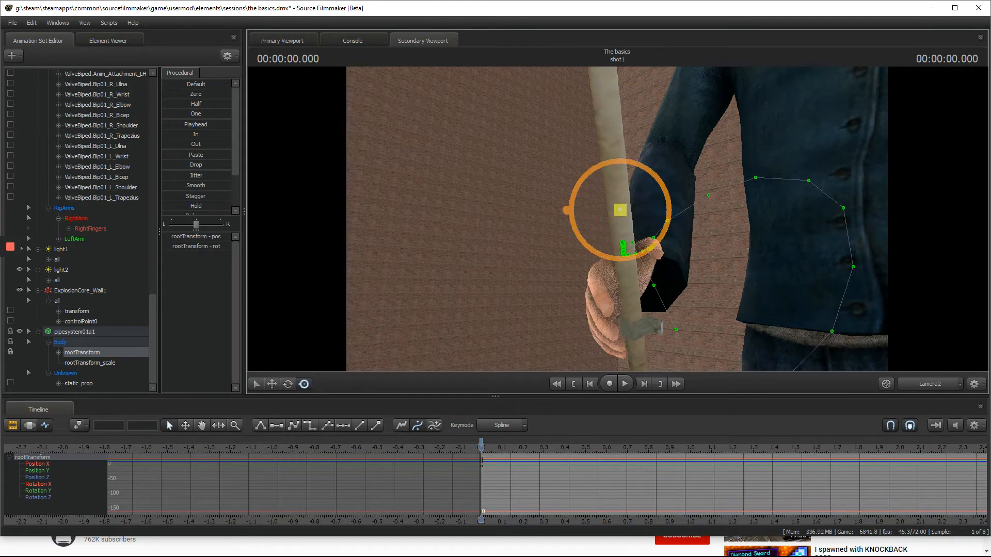
left_click_drag(620, 242, 616, 219)
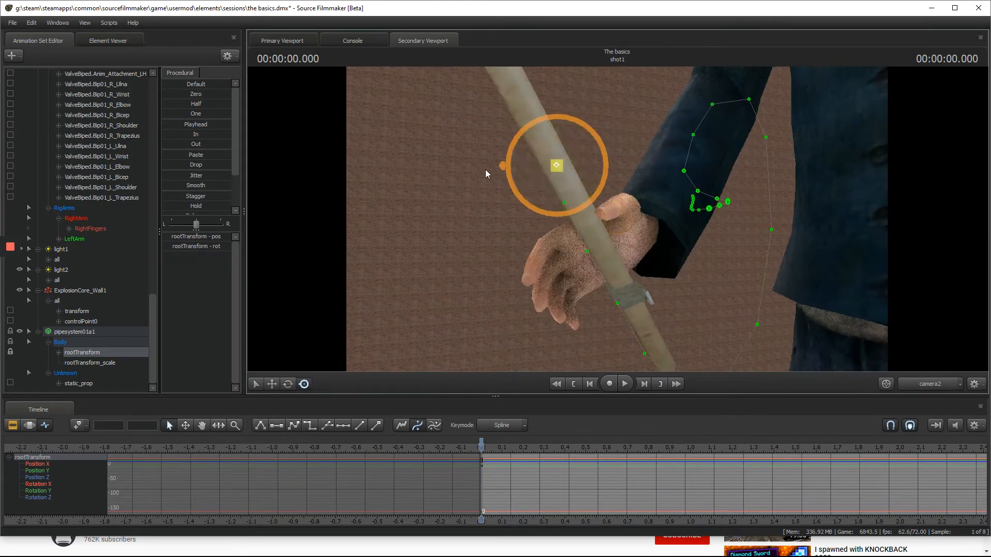
left_click_drag(504, 165, 617, 219)
- Pull camera2 back and replay the shot from the start to review how the pipe moves with the hand
key("space")
key("space")
key("space")
key("space")
left_click_drag(689, 215, 530, 352)
left_click(493, 448)
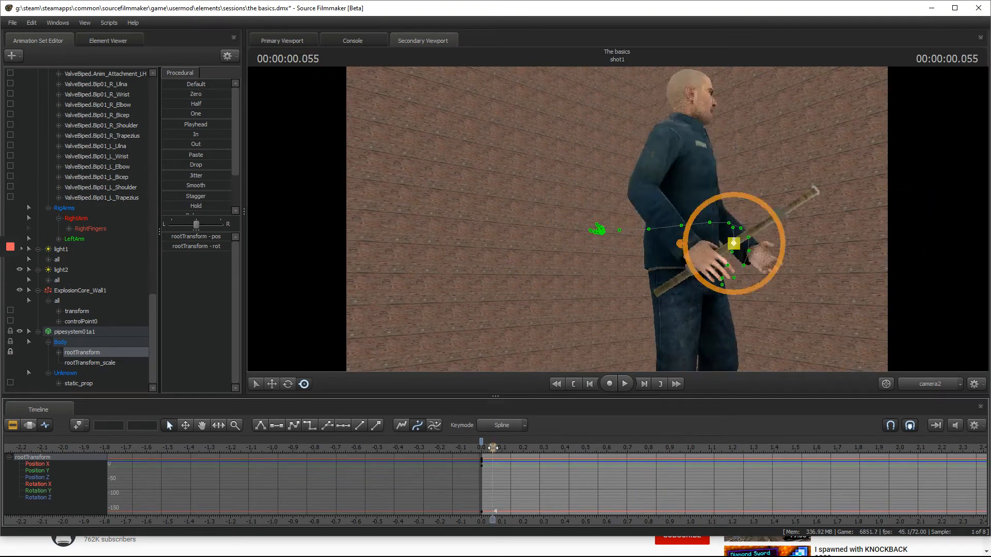
key("space")
key("space")
left_click(494, 448)
key("space")
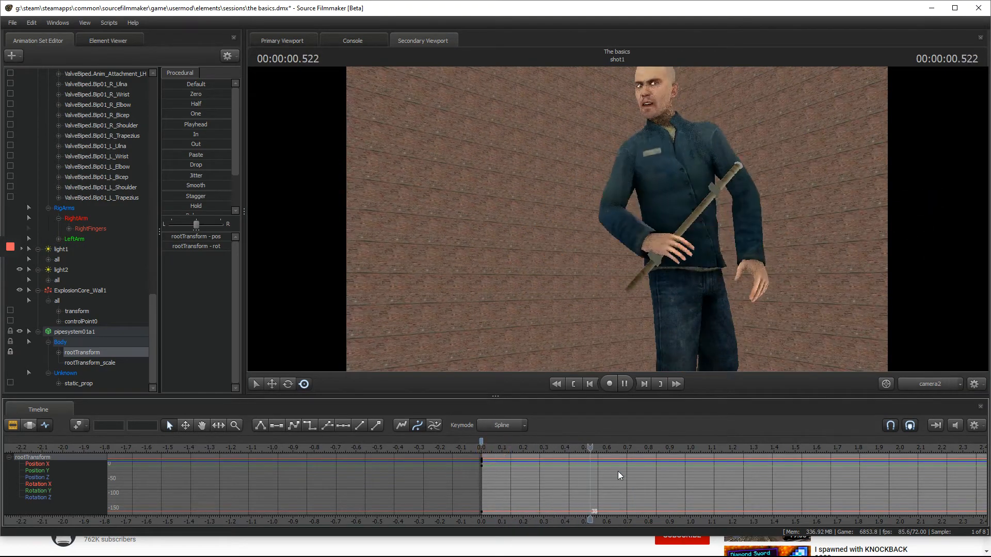
scroll(618, 472, "down", 2)
key("space")
key("space")
key("space")
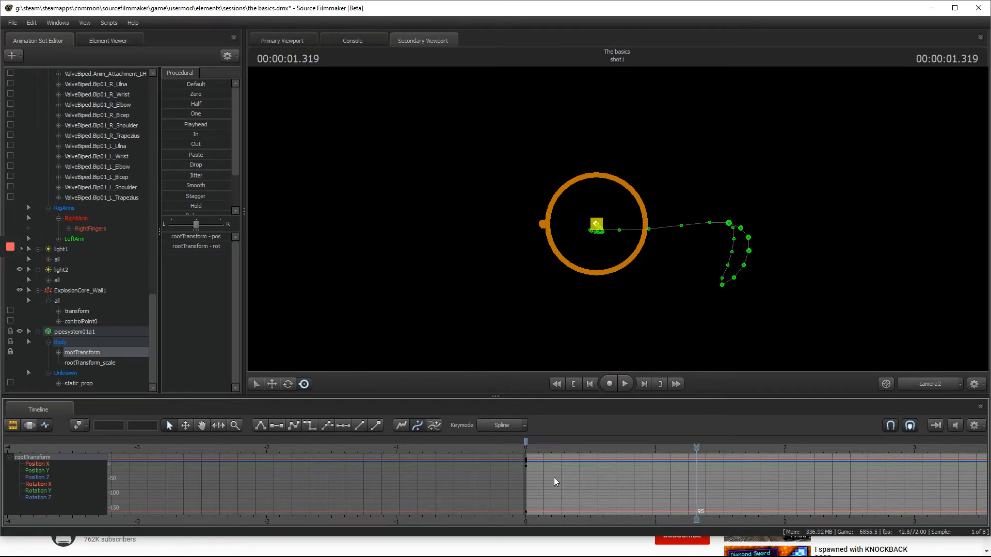
- At time 0, select the RightFingers group and rotate it to curl all the fingers around the pipe
left_click(529, 443)
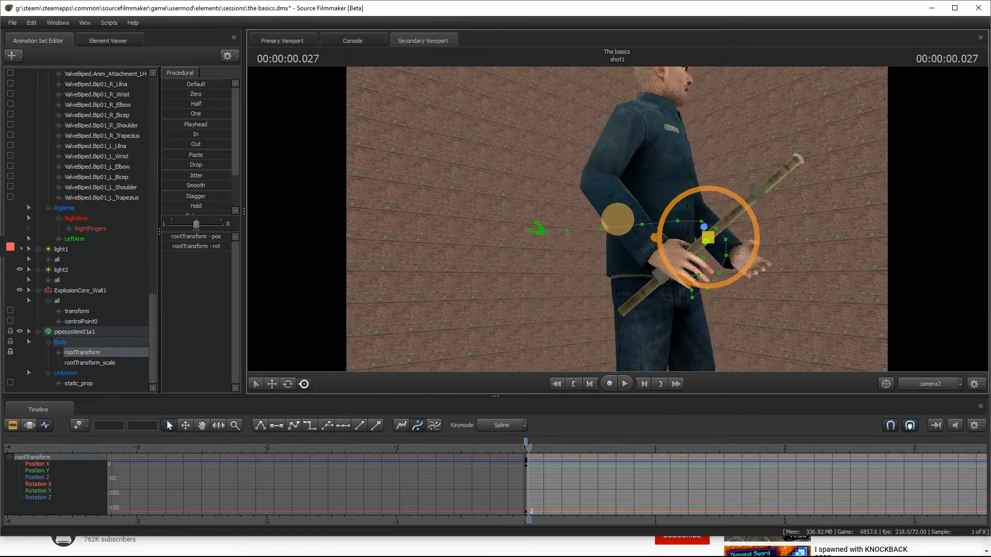
key("w")
left_click_drag(618, 219, 618, 219)
scroll(61, 286, "up", 2)
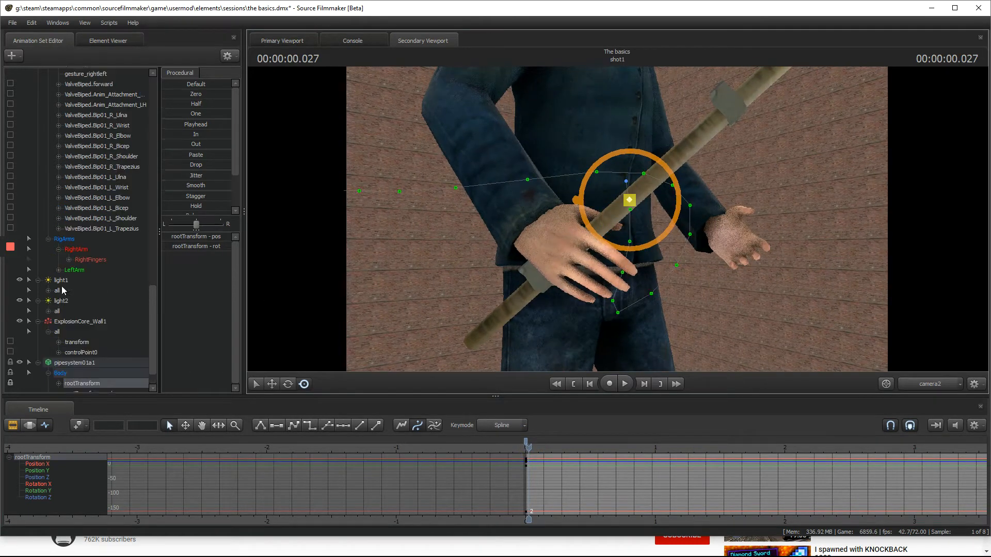
left_click(83, 290)
left_click(288, 384)
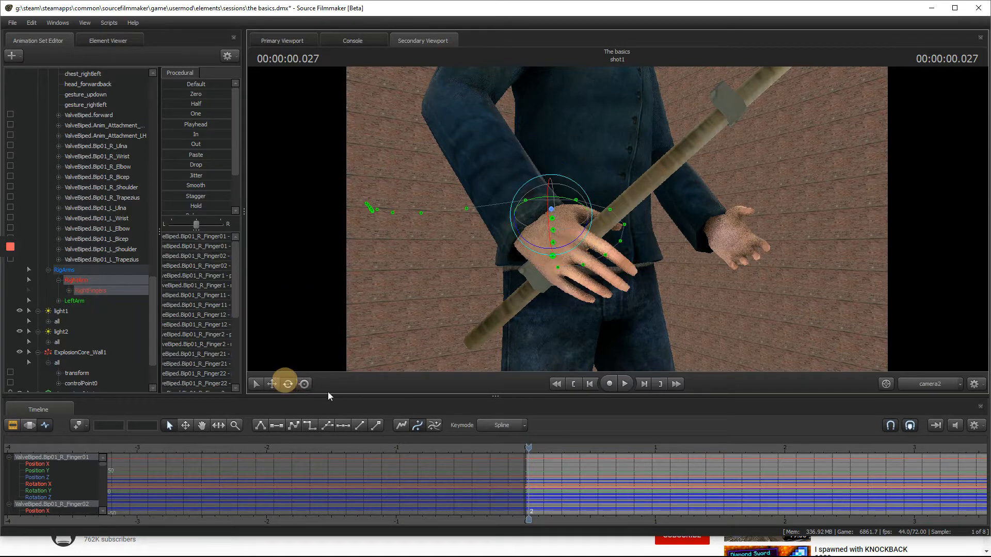
scroll(549, 466, "up", 4)
left_click(516, 447)
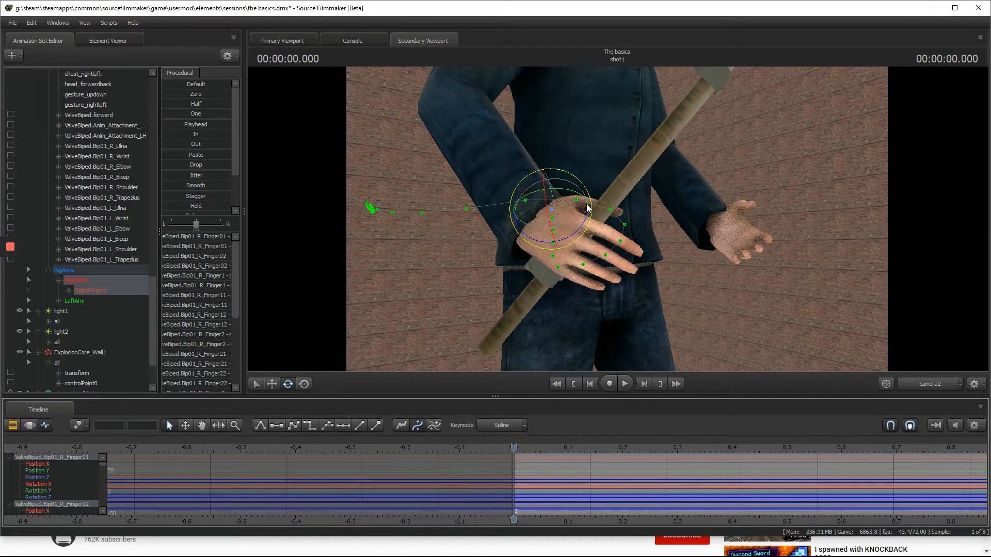
left_click_drag(583, 221, 616, 219)
key("w")
key("d")
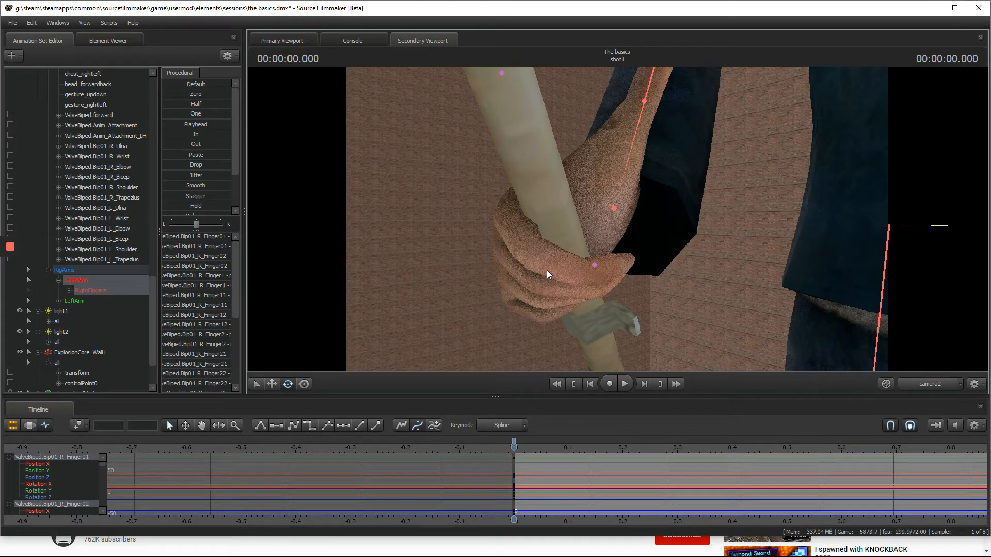
- Expand RightFingers and pose the thumb bones Finger0, Finger01 and Finger02 against the pipe at time 0
left_click(535, 301)
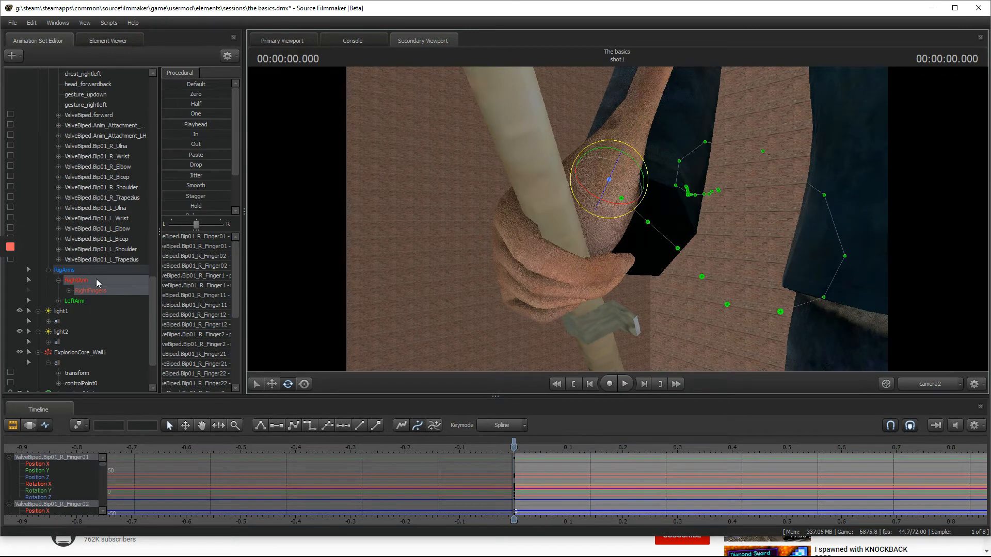
left_click(68, 292)
left_click(107, 302)
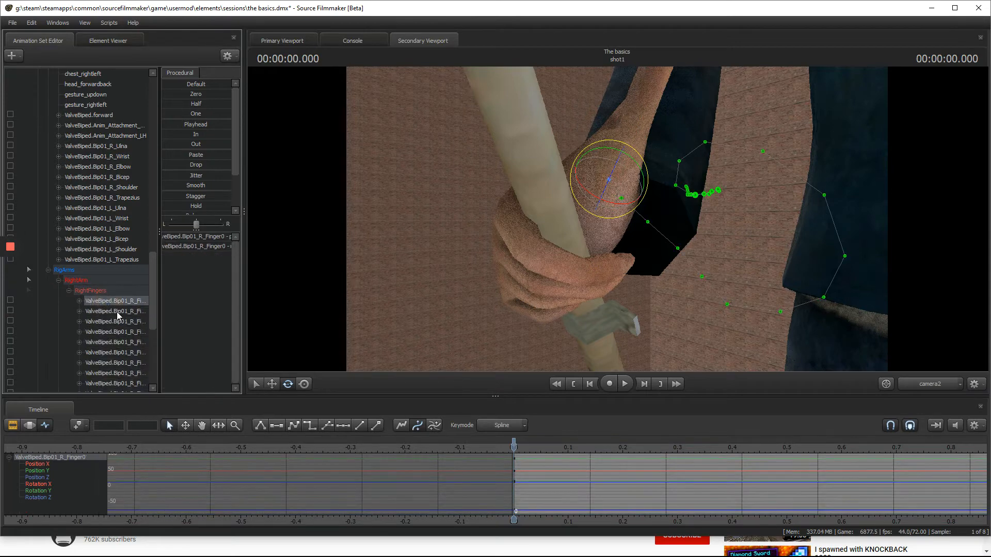
mouse_move(643, 219)
left_mouse_down()
mouse_move(616, 217)
mouse_move(510, 274)
mouse_move(477, 235)
mouse_move(619, 242)
left_mouse_up()
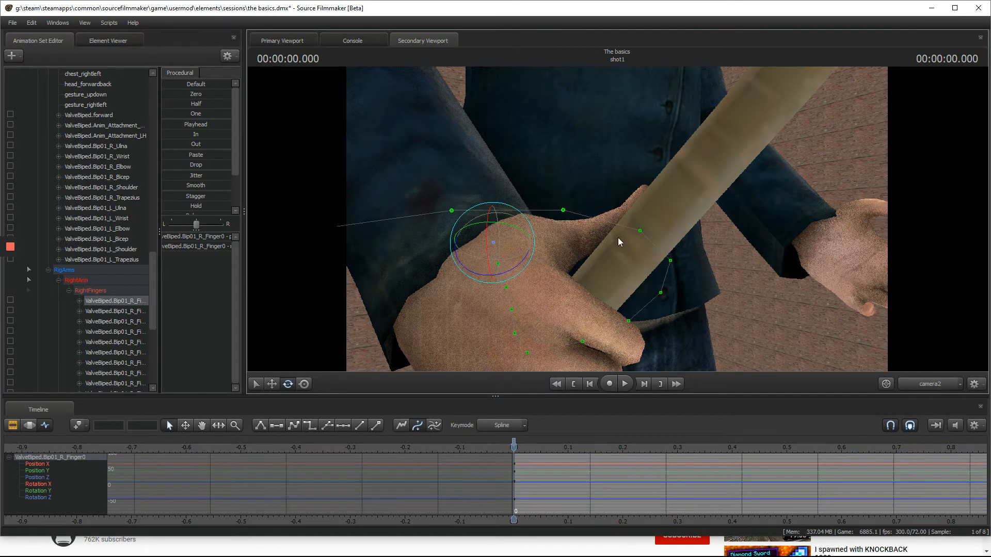
left_click(132, 311)
left_click_drag(241, 317, 285, 316)
left_click_drag(717, 300, 609, 227)
left_click(119, 300)
left_click(122, 311)
left_click(122, 322)
- Rotate Finger1, Finger11 and Finger12 at time 0 to wrap the right index finger around the pipe
left_click(150, 335)
left_click_drag(626, 188, 627, 189)
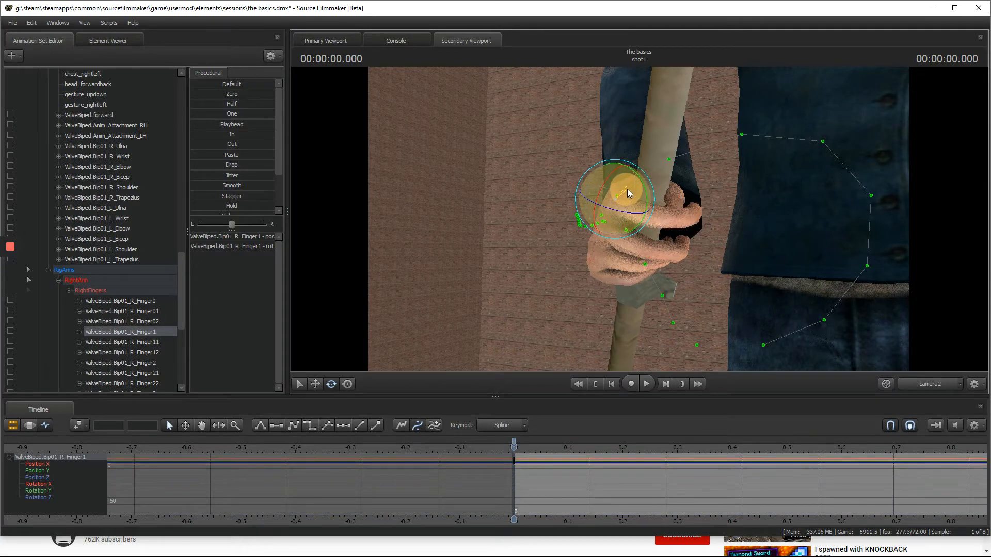
left_click(150, 342)
mouse_move(653, 226)
left_mouse_down()
mouse_move(662, 222)
mouse_move(638, 219)
left_mouse_up()
left_click_drag(509, 266, 511, 265)
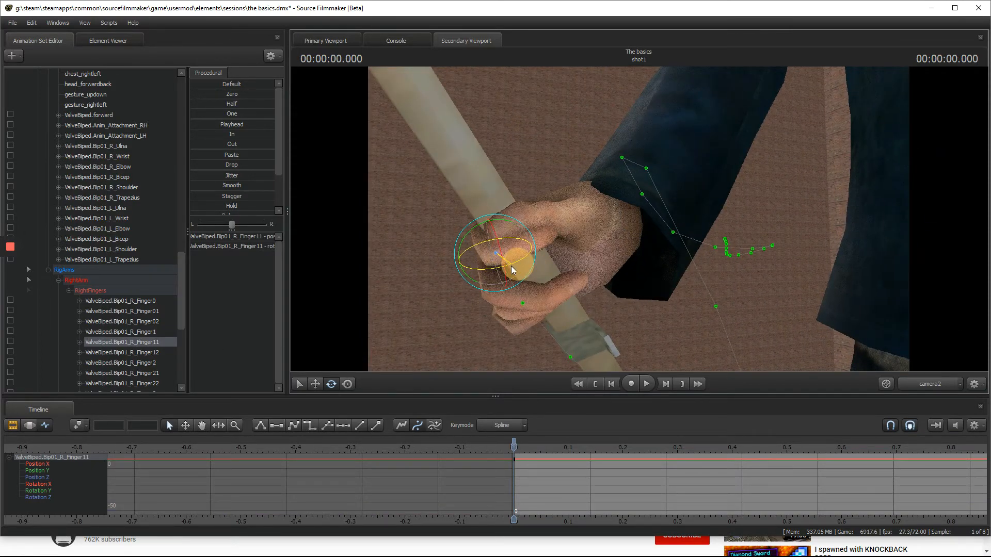
left_click(137, 353)
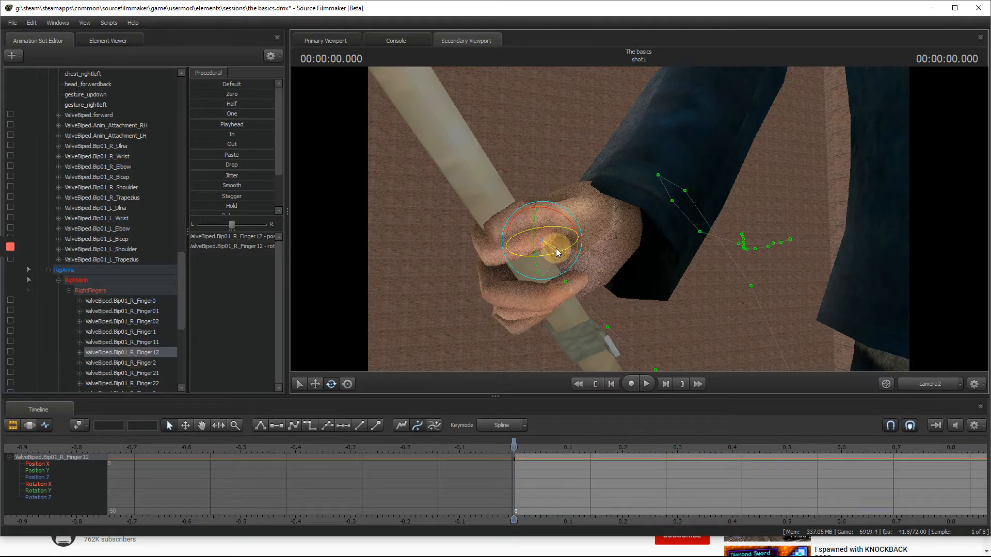
- Rotate Finger2, Finger21 and Finger22 at time 0 to wrap the right middle finger around the pipe
left_click(133, 363)
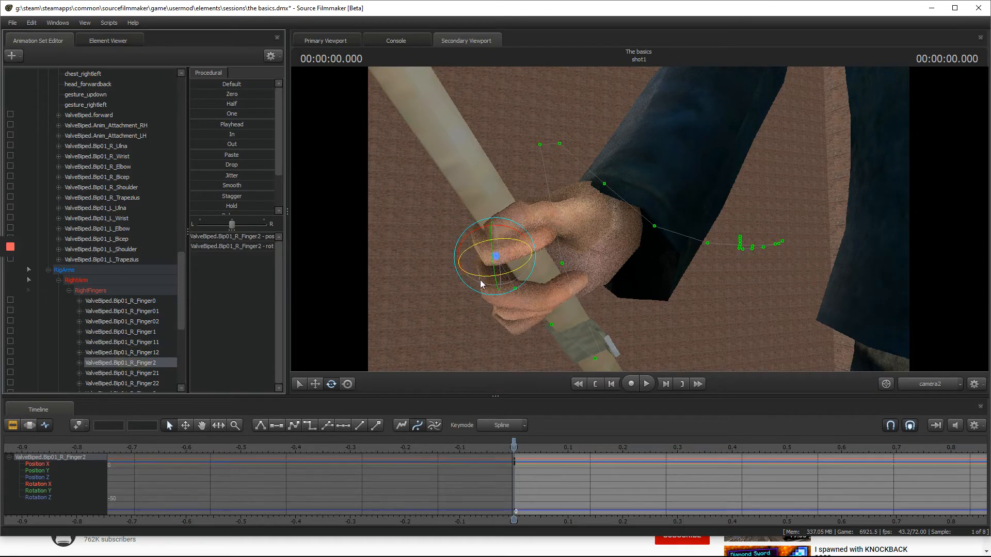
left_click_drag(480, 281, 517, 267)
left_click_drag(578, 222, 646, 234)
key("ctrl")
left_click(122, 373)
left_click(149, 384)
key("w")
- Pose Finger3, Finger31 and Finger32 at time 0 to wrap the right ring finger around the pipe
scroll(155, 362, "down", 1)
left_click(149, 362)
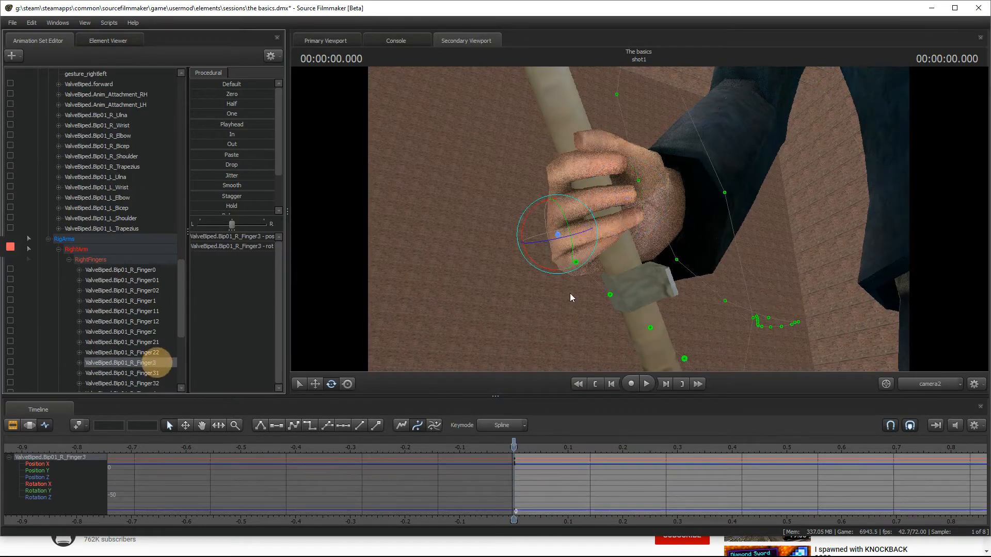
left_click_drag(580, 242, 565, 223)
key("ctrl+z")
left_click(150, 373)
left_click(150, 362)
left_click(150, 372)
left_click(150, 383)
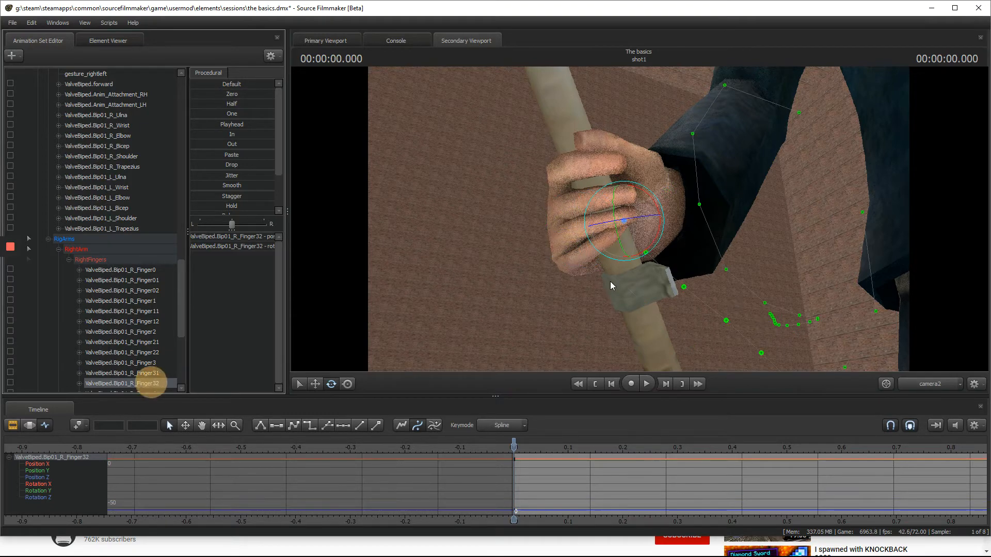
left_click_drag(642, 219, 648, 205)
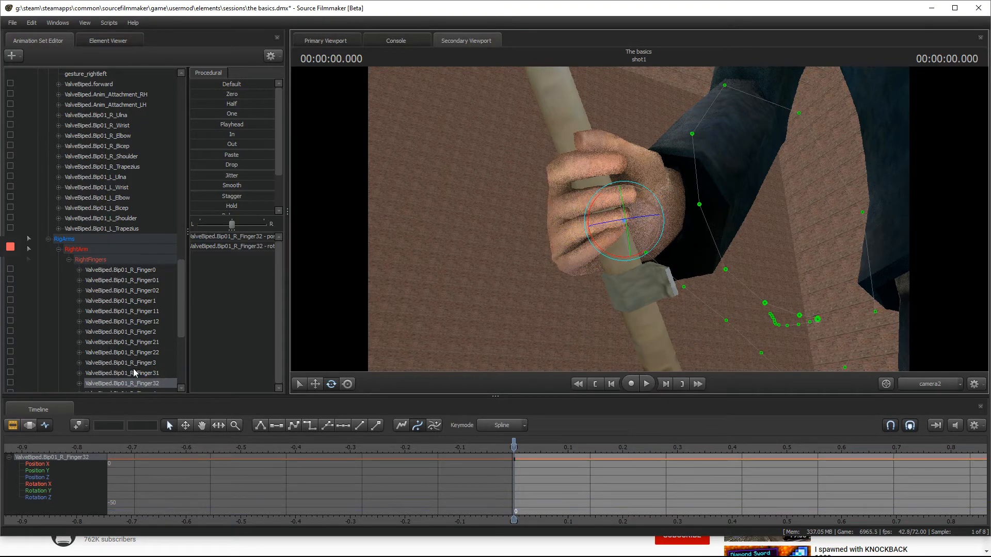
- Rotate Finger4, Finger41 and Finger42 at time 0 to wrap the right little finger around the pipe
scroll(136, 385, "down", 2)
left_click(143, 334)
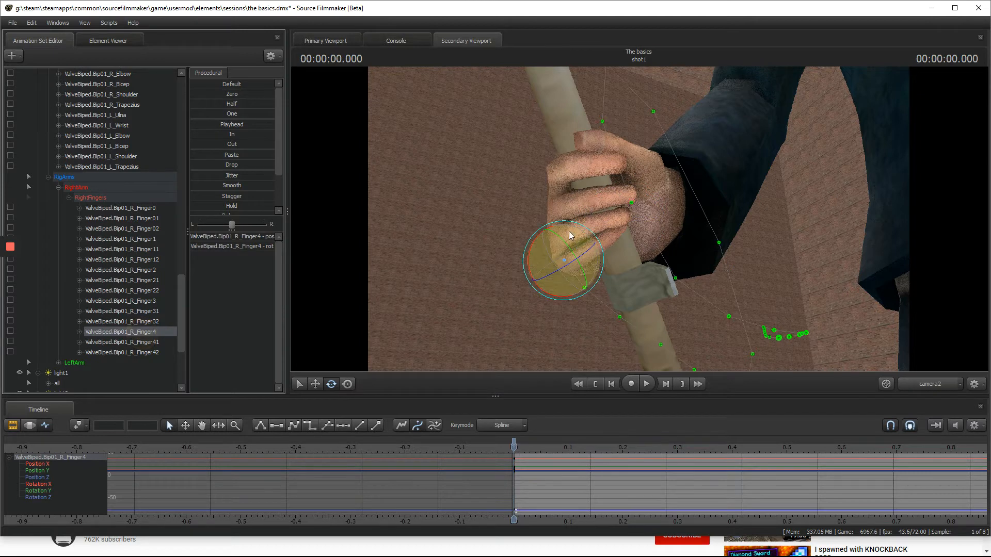
left_click_drag(546, 231, 615, 233)
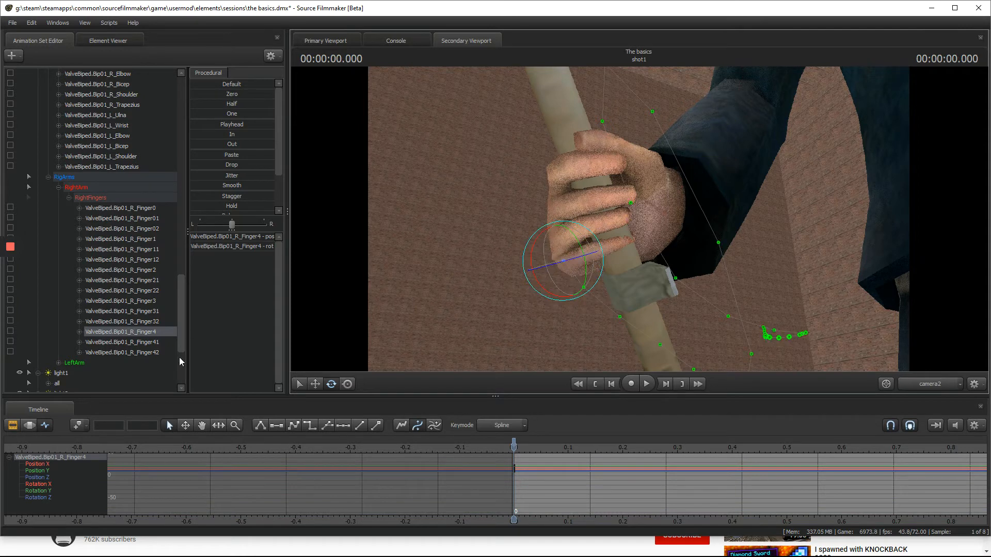
left_click(150, 341)
left_click_drag(608, 252, 618, 243)
left_click(150, 352)
left_click_drag(666, 289, 633, 226)
- Play the animation repeatedly from near the start with the whole character in view to check the right-hand grip
key("s")
key("s")
key("w")
key("s")
key("space")
key("space")
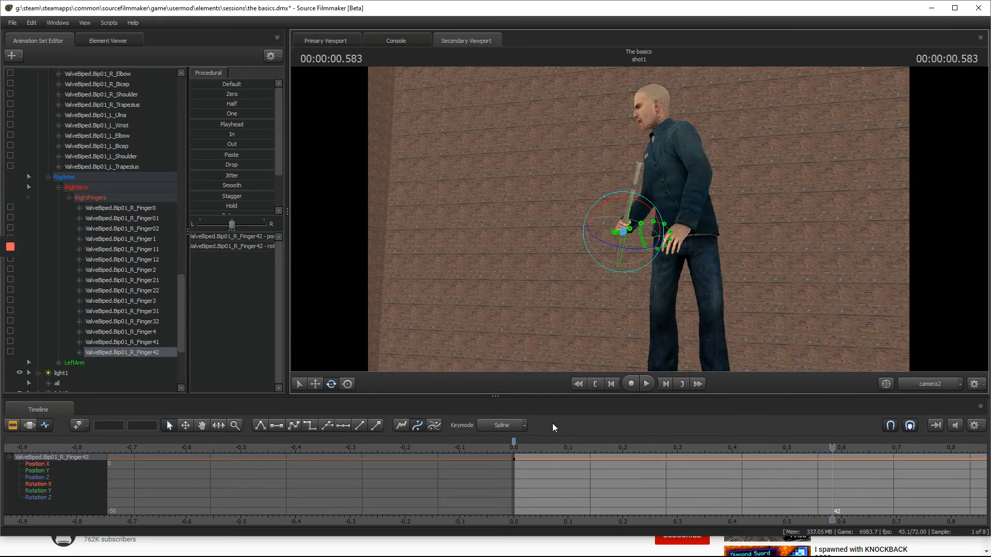
left_click(526, 455)
left_click(529, 450)
scroll(529, 451, "down", 3)
key("space")
key("space")
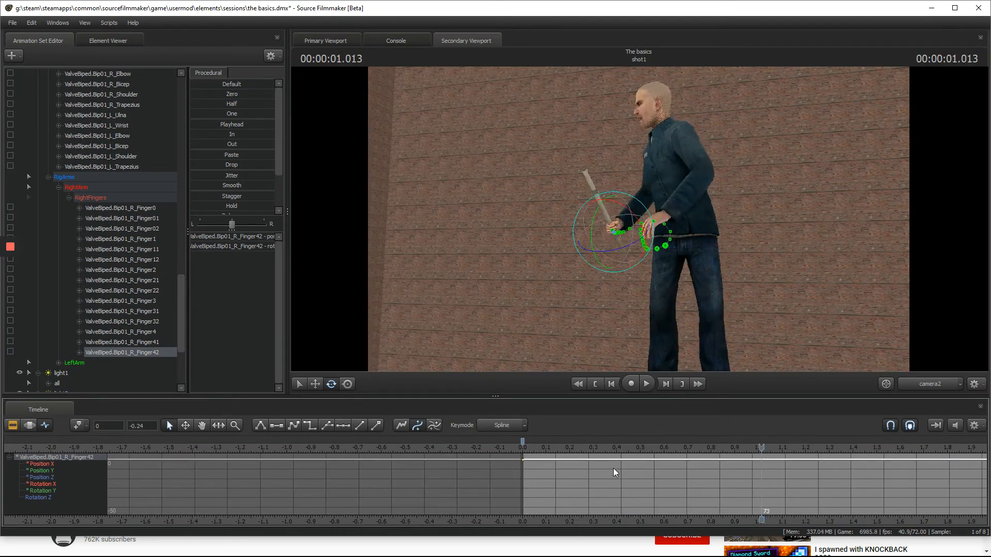
left_click(524, 449)
key("space")
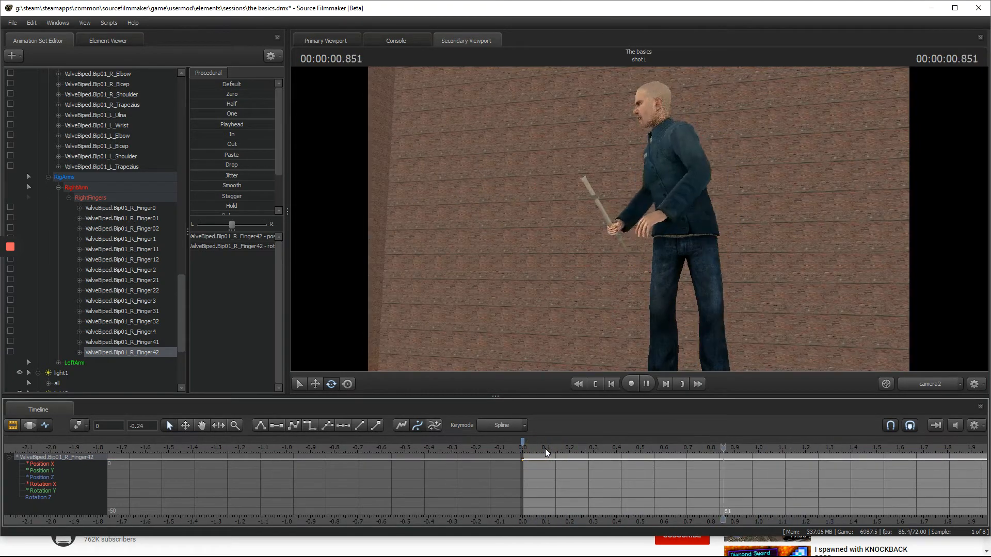
left_click(534, 453)
left_click(551, 452)
key("space")
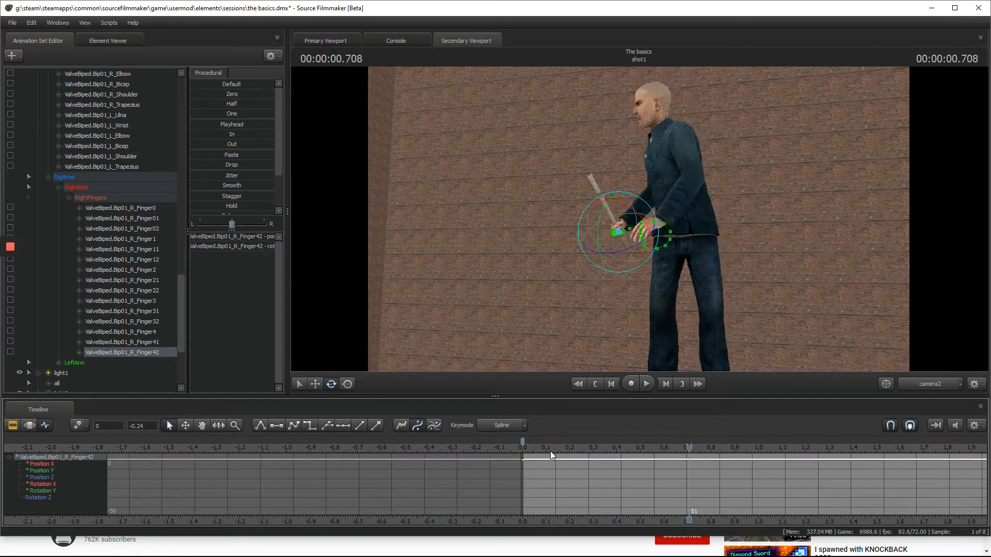
key("space")
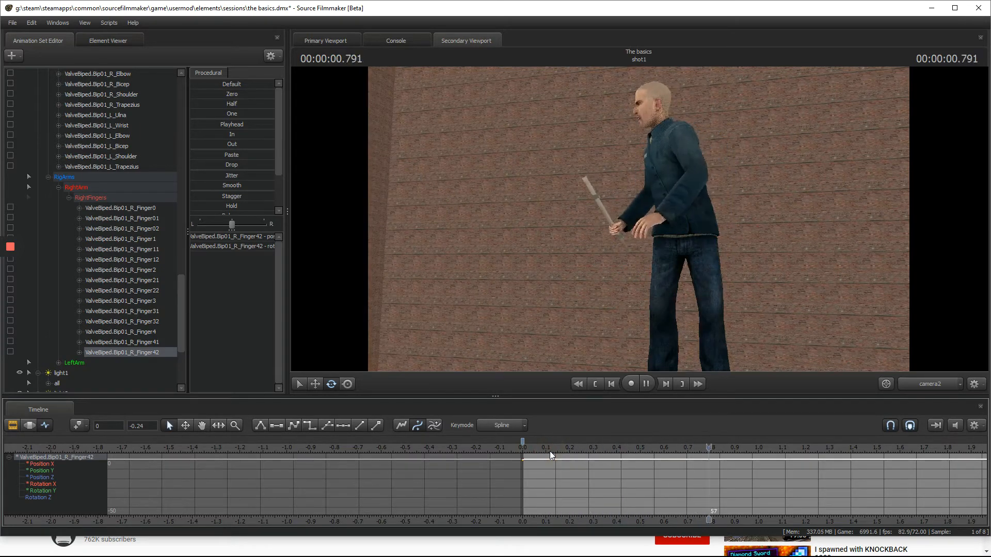
left_click(539, 451)
key("space")
- Select the LeftFingers group under LeftArm and return the playhead to time 0
left_click_drag(663, 241, 644, 219)
key("w")
key("w")
key("ctrl")
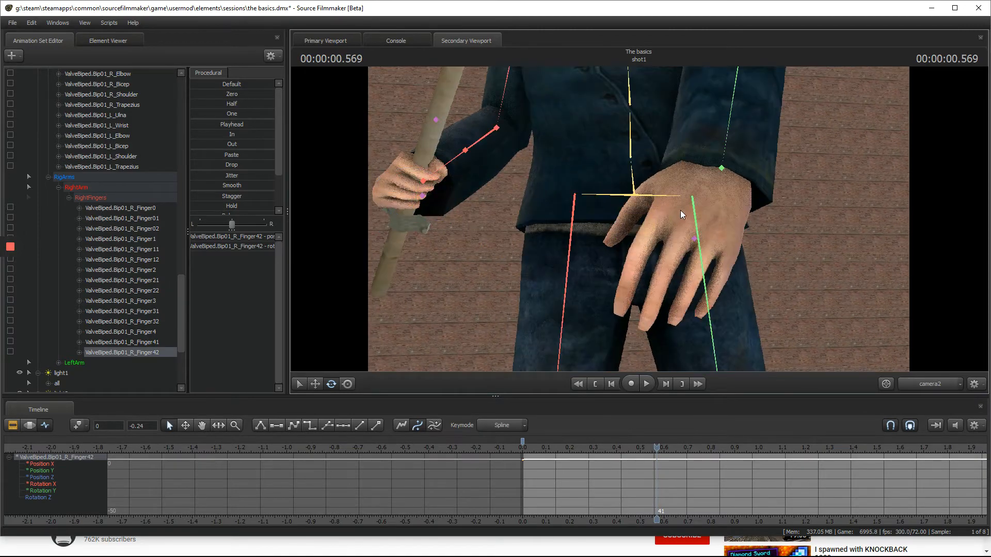
left_click(67, 363)
scroll(63, 360, "down", 2)
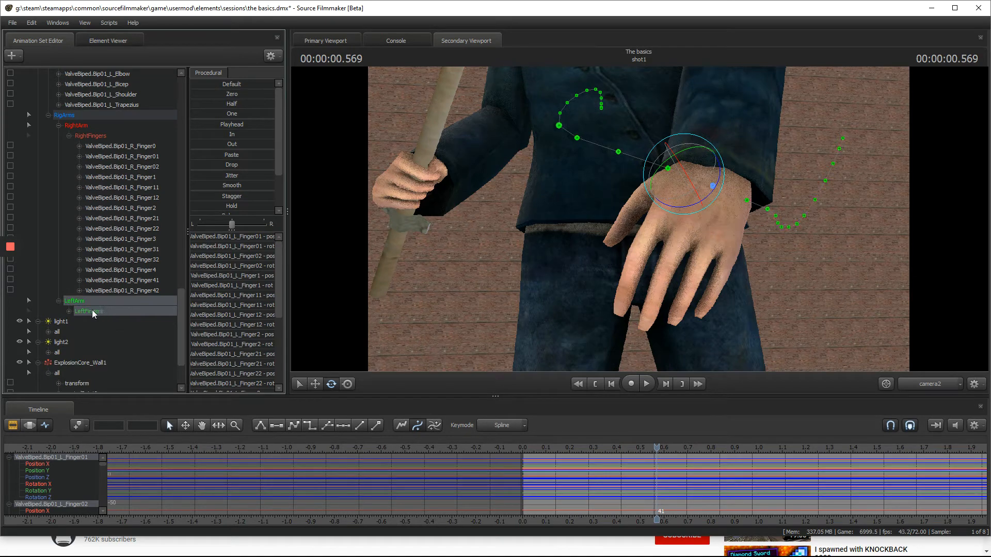
left_click_drag(540, 449, 524, 447)
left_click(347, 385)
scroll(529, 446, "up", 3)
left_click(517, 442)
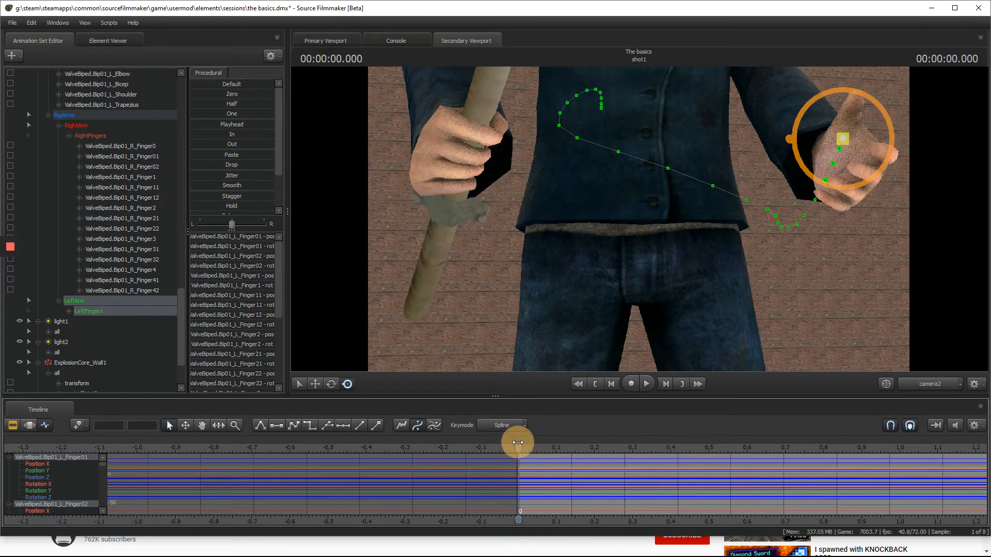
key("w")
left_click_drag(640, 218, 640, 219)
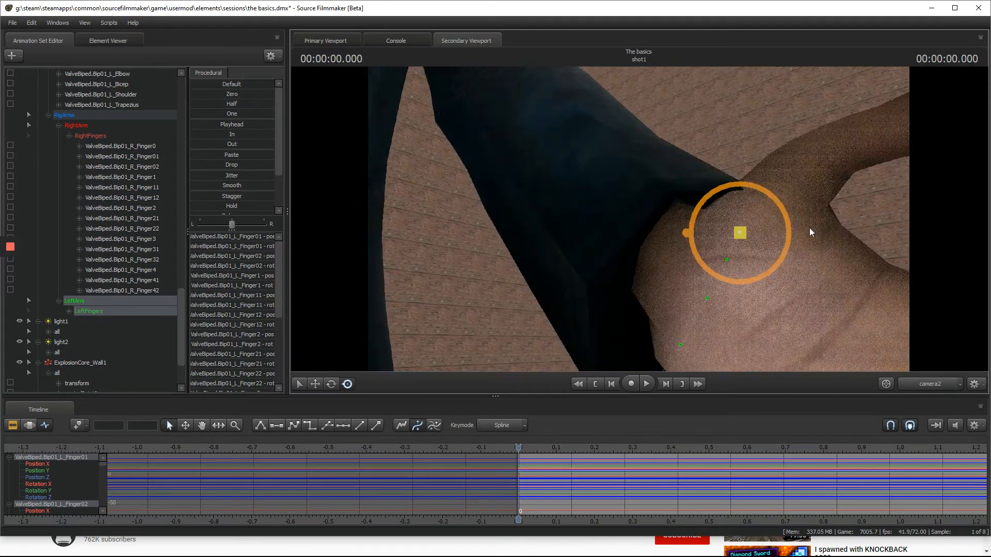
key("s")
left_click_drag(811, 230, 624, 195)
left_click(333, 383)
key("ctrl+z")
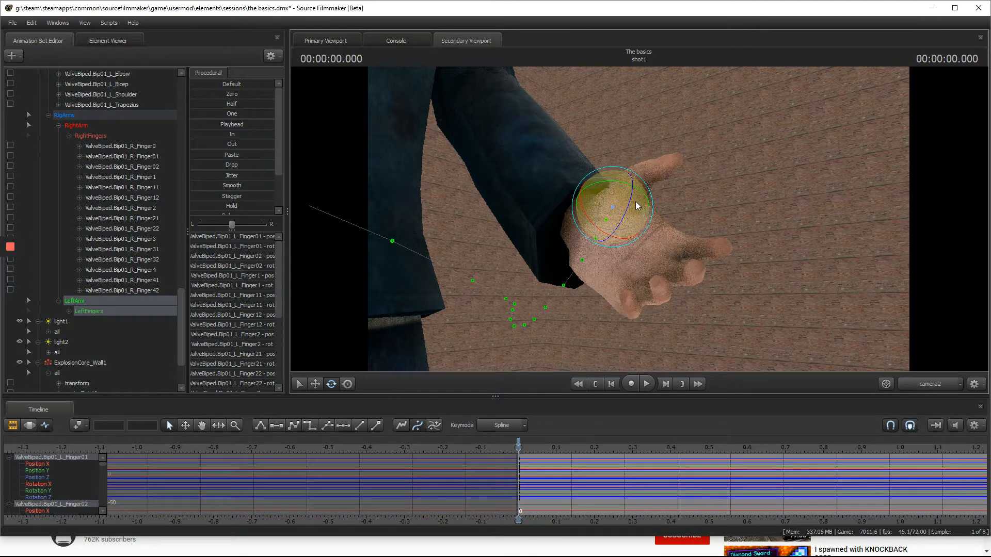
left_click_drag(633, 200, 617, 216)
key("ctrl+z")
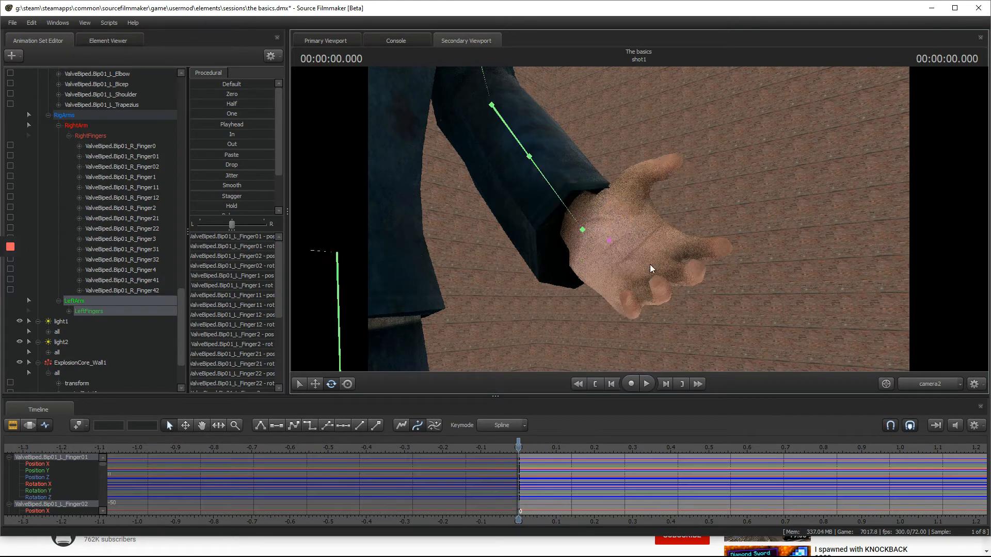
- Rotate all the left finger bones together at time 0 to curl the hand into a loose fist
left_click(348, 384)
left_click_drag(516, 289, 639, 219)
left_click(331, 385)
- Expand LeftFingers and rotate the thumb bones Finger0, Finger01 and Finger02 inward at time 0
left_click(69, 312)
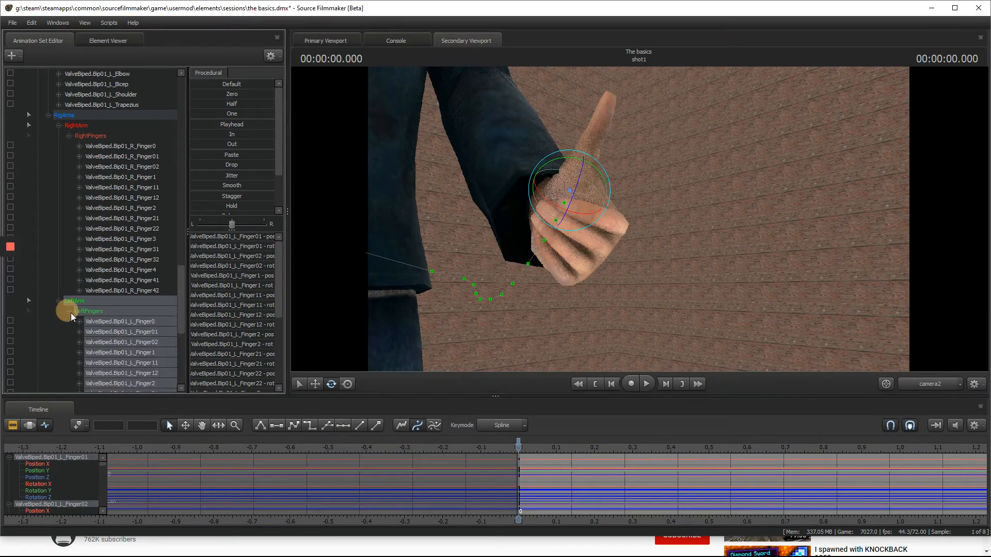
left_click(112, 322)
mouse_move(544, 182)
left_mouse_down()
mouse_move(542, 160)
mouse_move(568, 174)
mouse_move(557, 192)
left_mouse_up()
left_click(124, 332)
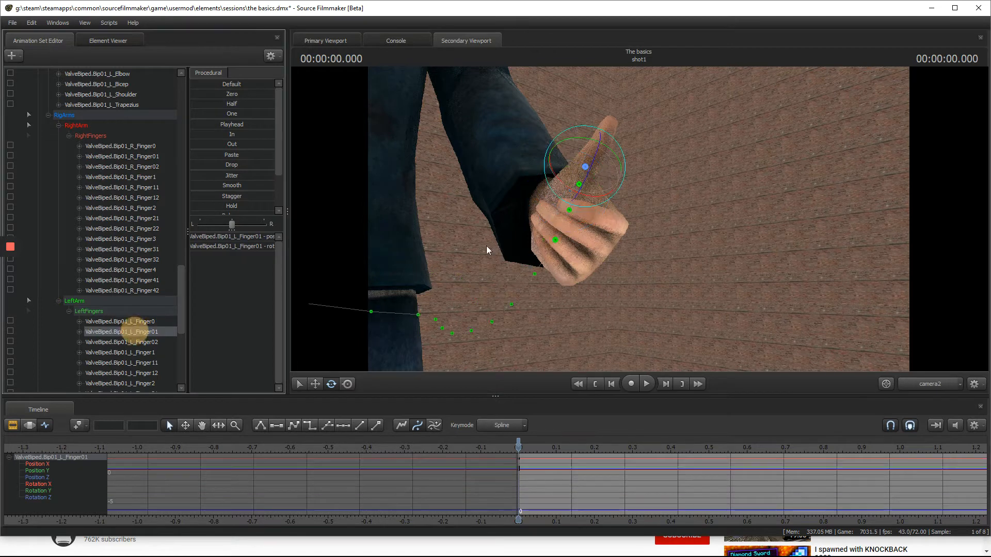
left_click(150, 342)
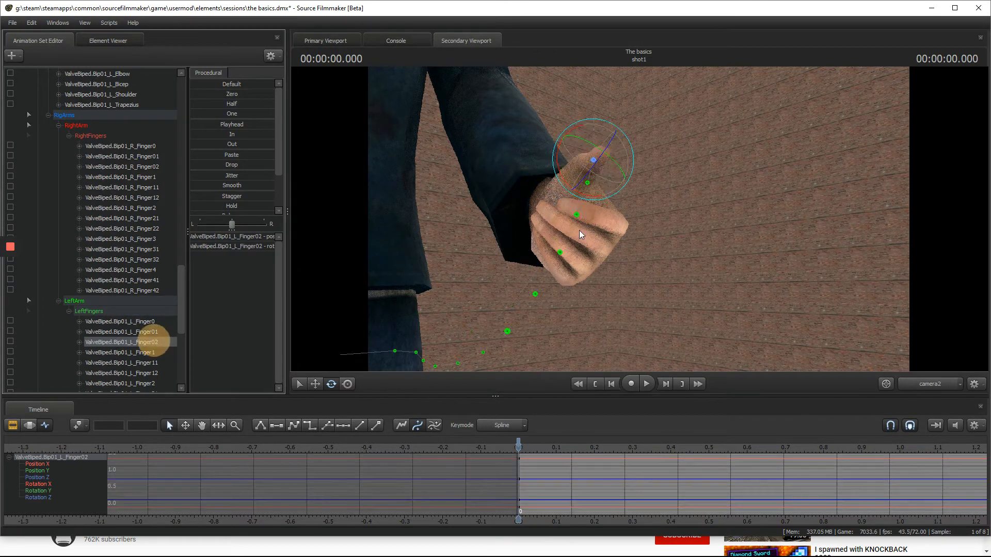
- Adjust the left index bones Finger1 and Finger11 and the middle bone Finger2 at time 0
left_click(163, 352)
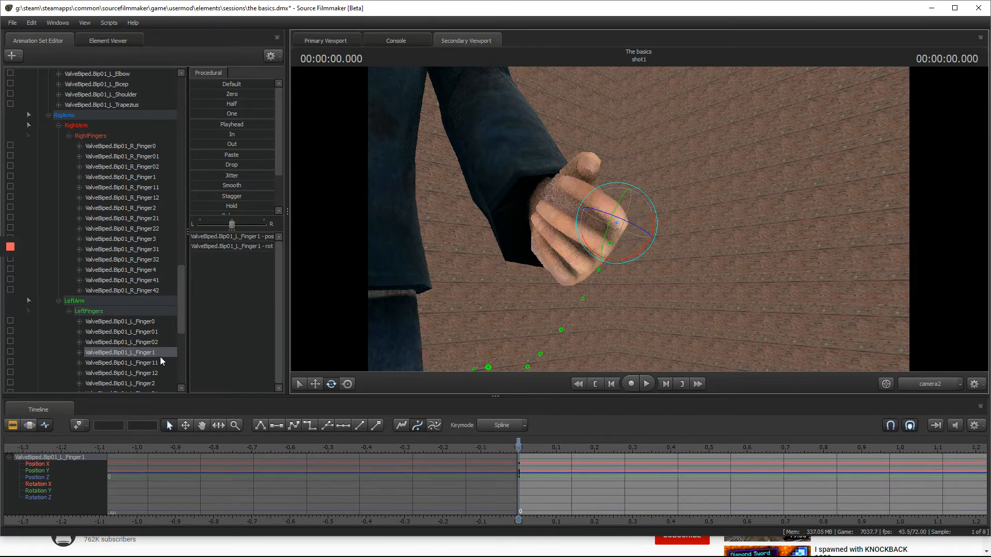
left_click(155, 363)
left_click_drag(583, 223, 587, 214)
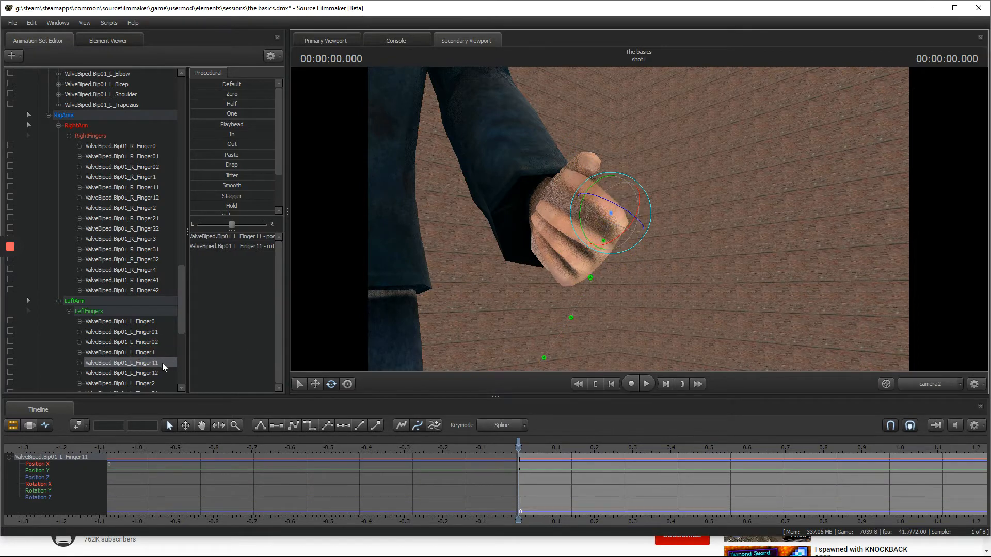
left_click(149, 384)
left_click_drag(587, 250, 585, 247)
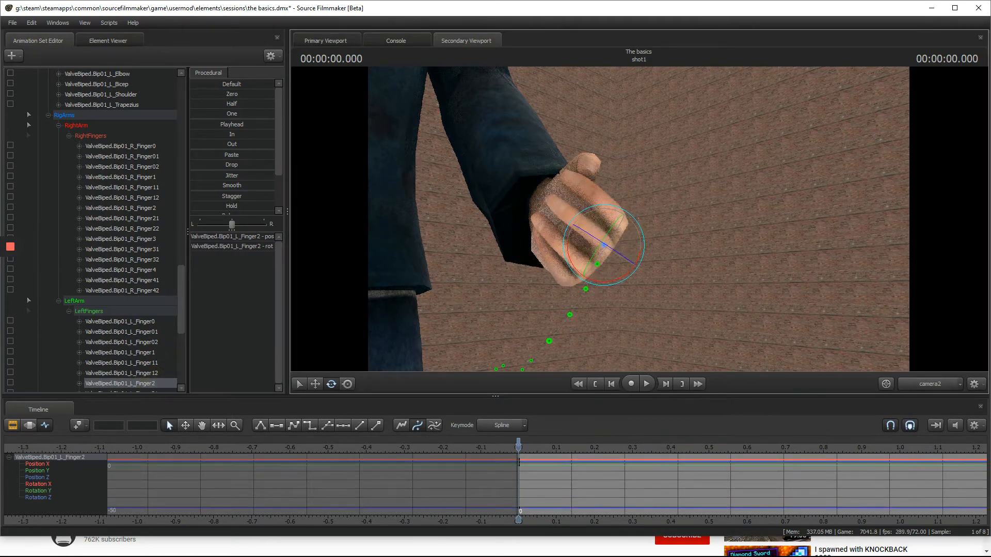
- Rotate Finger3 and Finger4 of the left hand at time 0 to vary the ring and little finger curl
left_click_drag(647, 217, 639, 223)
scroll(155, 368, "down", 2)
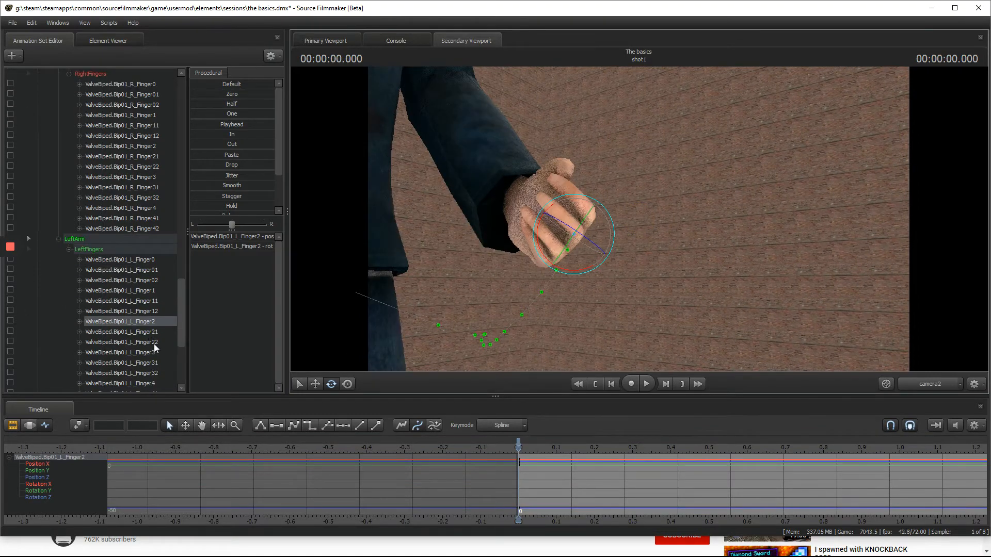
left_click(148, 351)
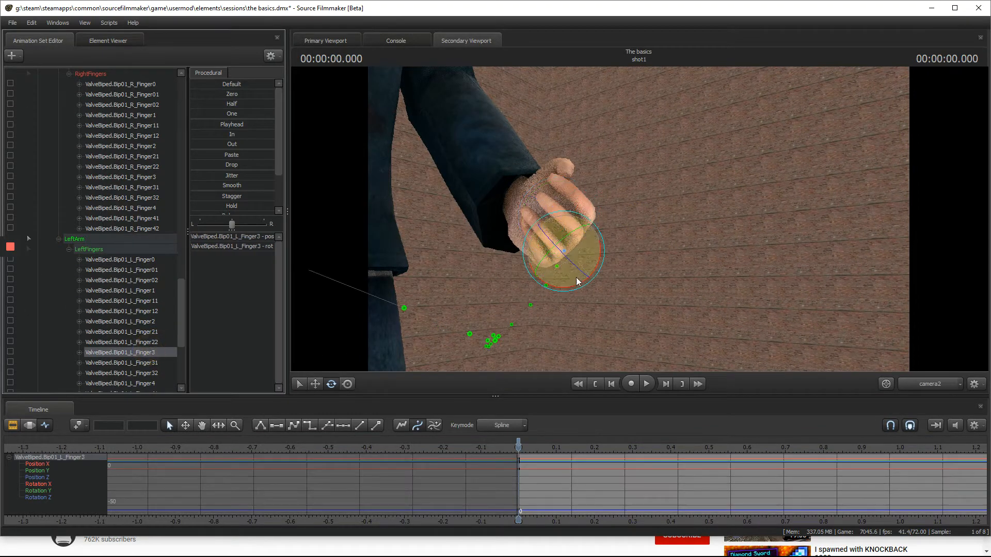
left_click_drag(577, 281, 559, 263)
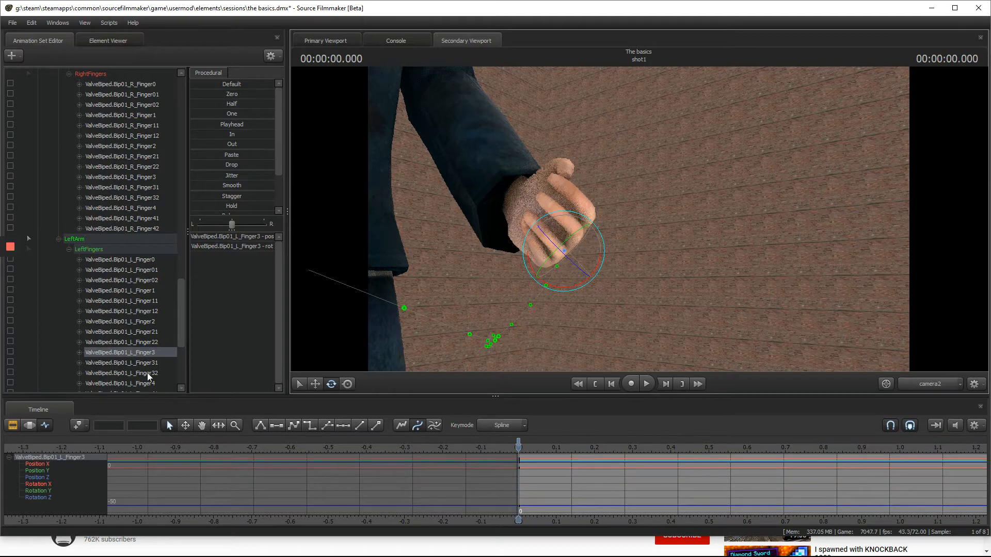
left_click(140, 384)
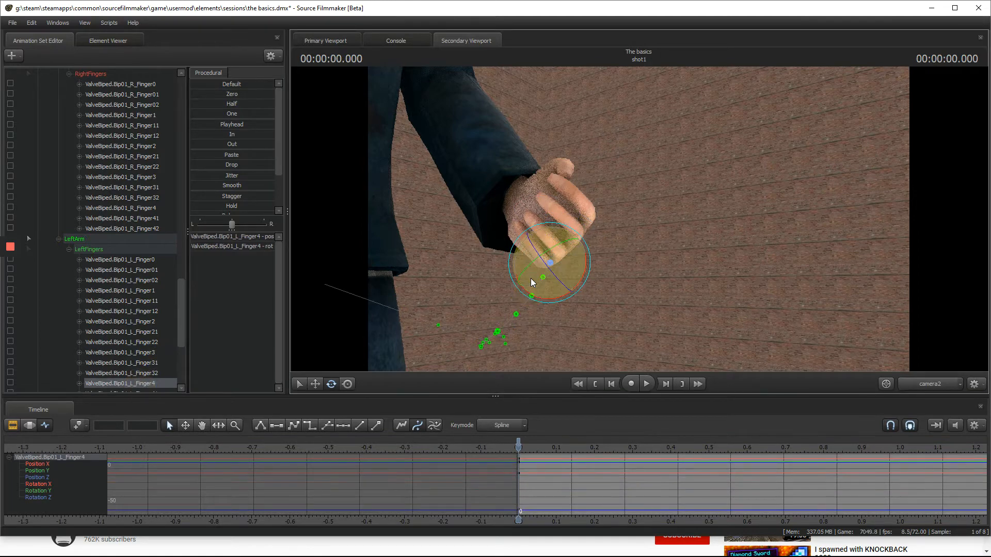
mouse_move(532, 283)
left_mouse_down()
mouse_move(536, 294)
mouse_move(537, 285)
left_mouse_up()
- Select the whole LeftFingers group and rotate the fingers open into a relaxed pose at 0.152 s
left_click_drag(609, 299, 568, 294)
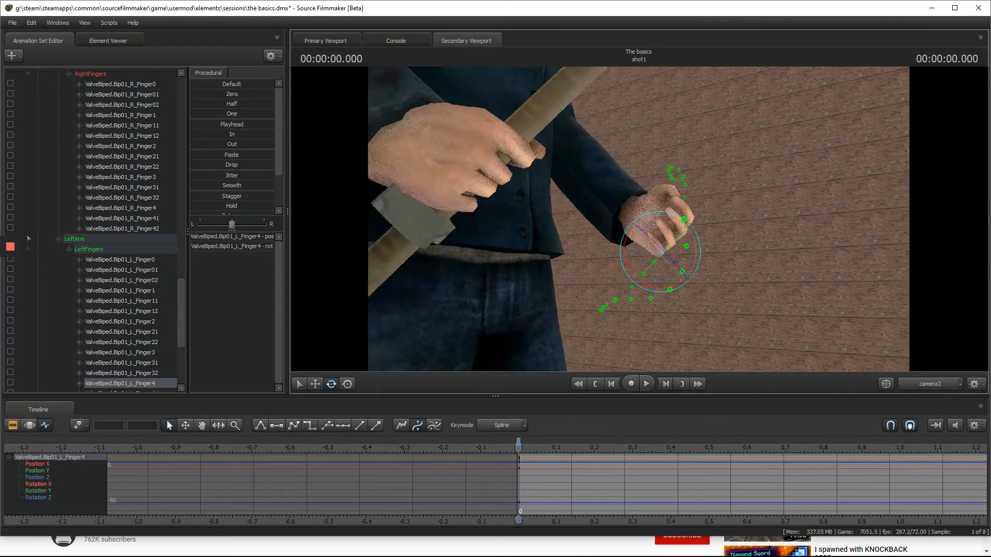
left_click_drag(429, 236, 429, 237)
key("d")
left_click(119, 250)
key("Down")
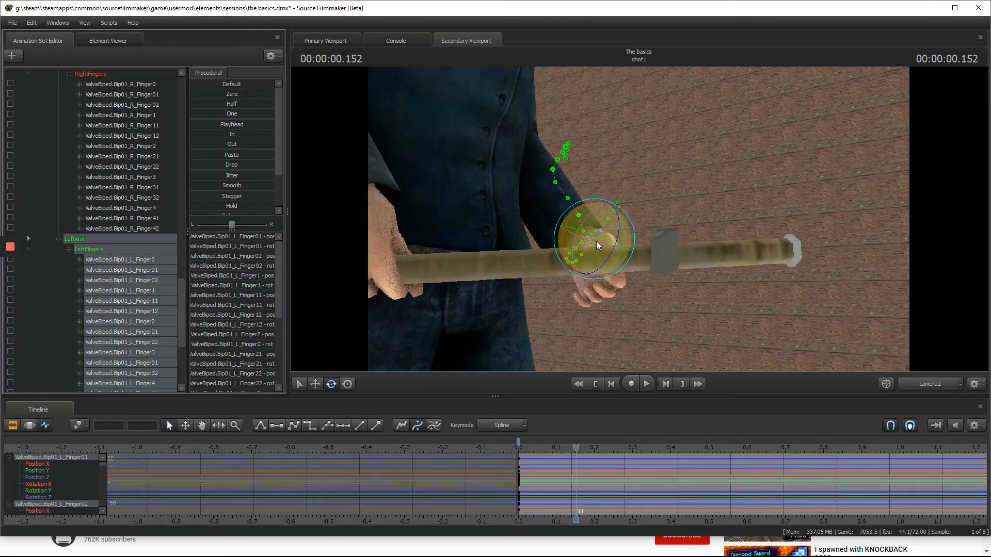
left_click_drag(609, 249, 609, 268)
left_click_drag(608, 289, 602, 310)
key("w")
key("s")
mouse_move(627, 203)
left_mouse_down()
mouse_move(637, 184)
mouse_move(645, 195)
mouse_move(634, 201)
left_mouse_up()
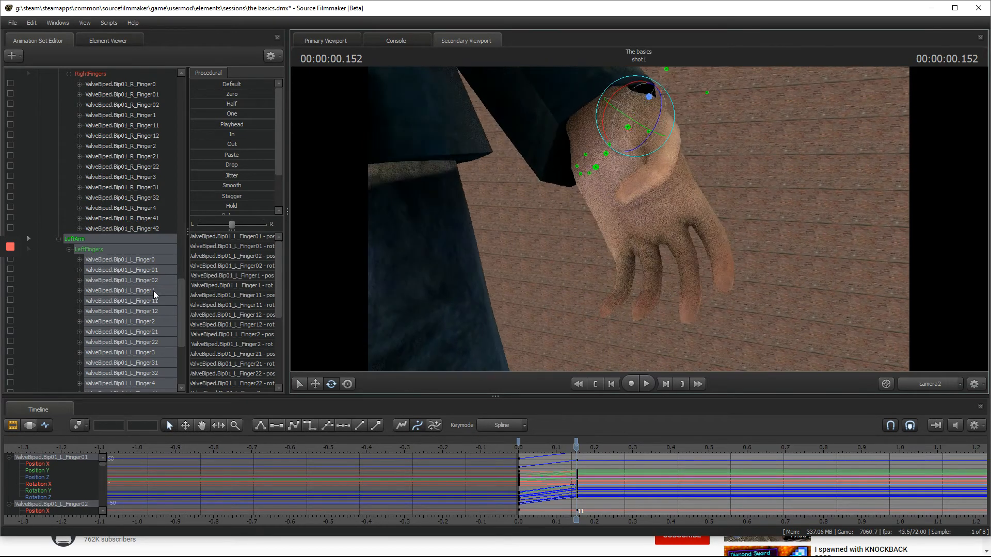
- Rotate the left thumb bones Finger0, Finger01 and Finger02 outward into a natural bend at 0.152 s
left_click(144, 260)
left_click_drag(650, 126, 521, 175)
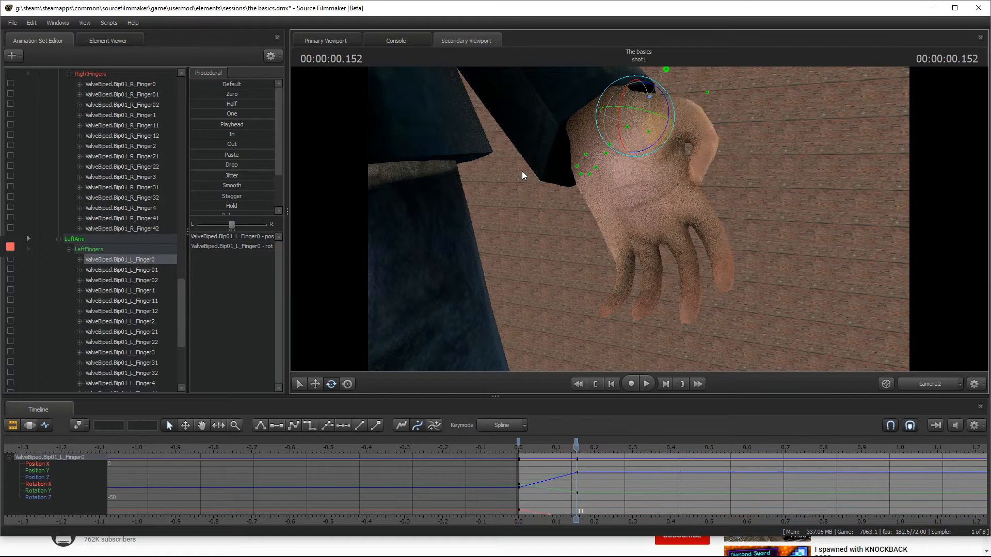
left_click(148, 271)
left_click_drag(711, 129, 723, 153)
left_click(159, 282)
key("s")
left_click_drag(743, 207, 716, 201)
key("w")
key("s")
key("w")
key("w")
key("w")
key("s")
key("a")
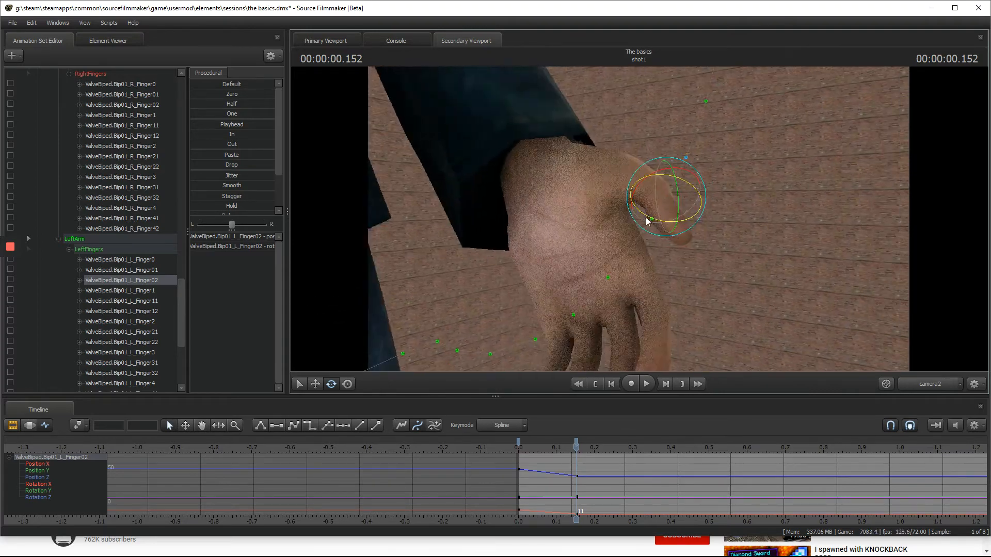
- Review the left-hand motion, then reselect LeftFingers and curl the fingers at about 0.29 s
left_click(139, 290)
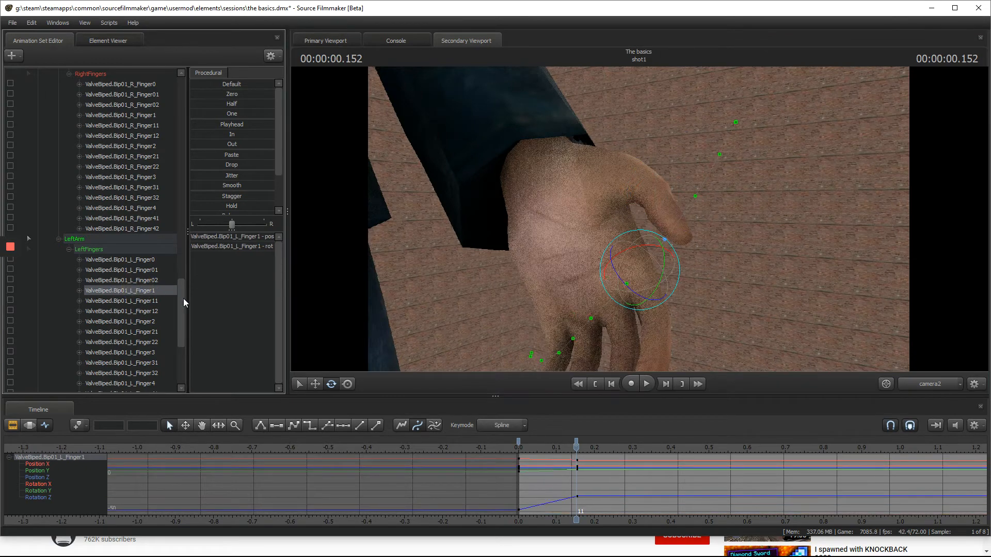
left_click(529, 449)
key("space")
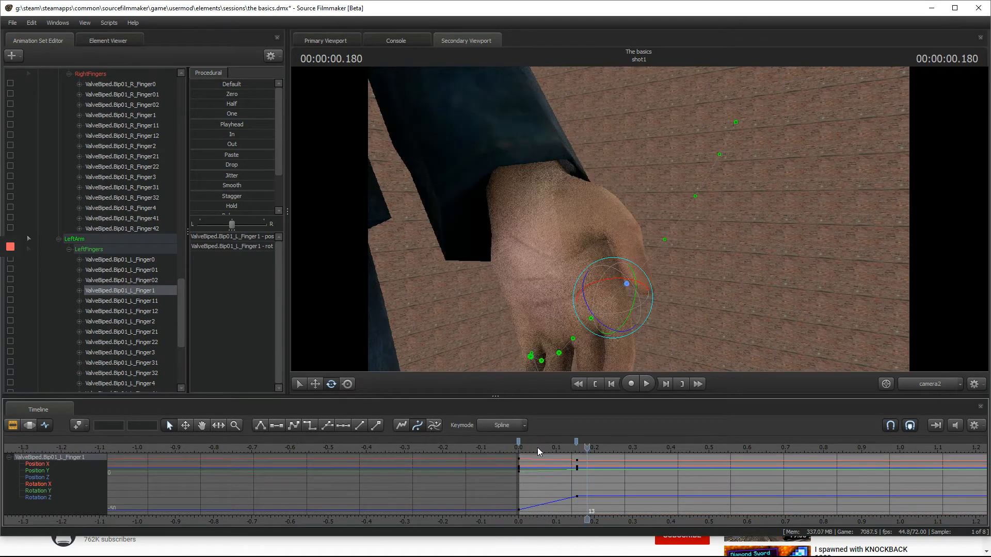
left_click(576, 449)
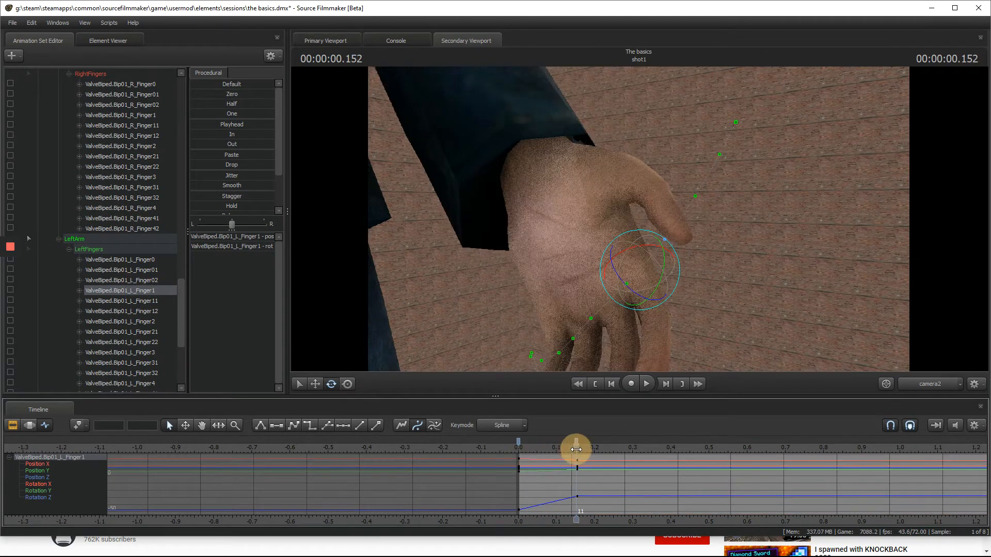
left_click(128, 250)
left_click_drag(638, 217, 639, 212)
key("s")
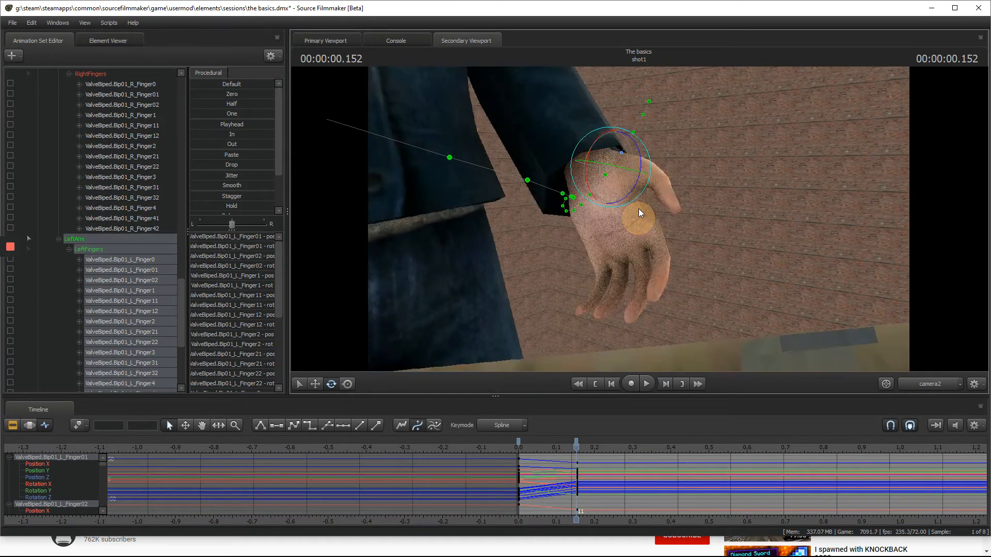
key("space")
key("space")
left_click_drag(573, 208, 566, 204)
- Advance to 0.472 s and rotate all the left fingers open into a relaxed, hanging pose
key("space")
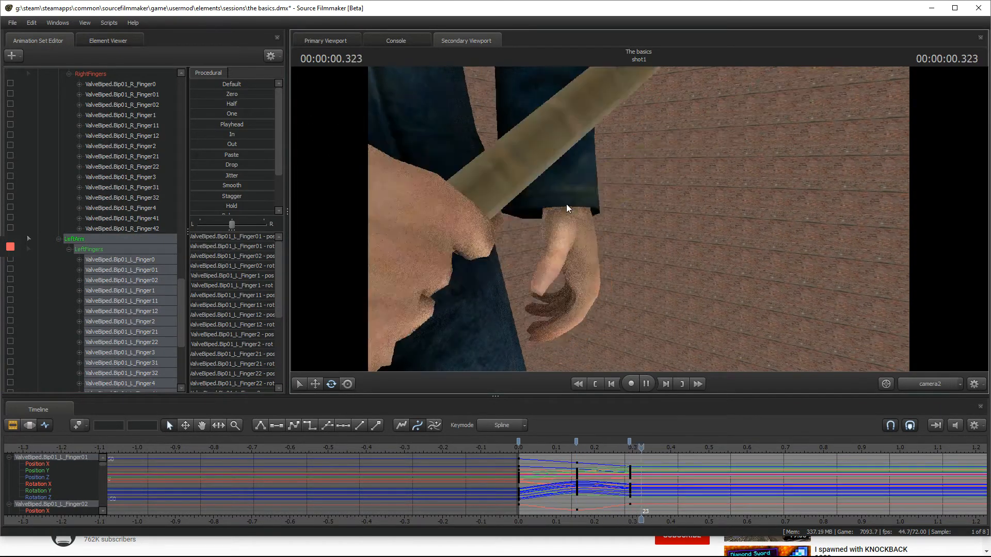
key("space")
left_click_drag(635, 219, 635, 216)
key("s")
left_click_drag(563, 209, 564, 235)
key("s")
mouse_move(633, 219)
left_mouse_down()
mouse_move(596, 212)
mouse_move(639, 218)
left_mouse_up()
key("w")
key("s")
key("a")
- Rotate the base bones Finger1, Finger2, Finger3 and Finger4 of the left hand individually at 0.472 s to adjust their spread
left_click(150, 296)
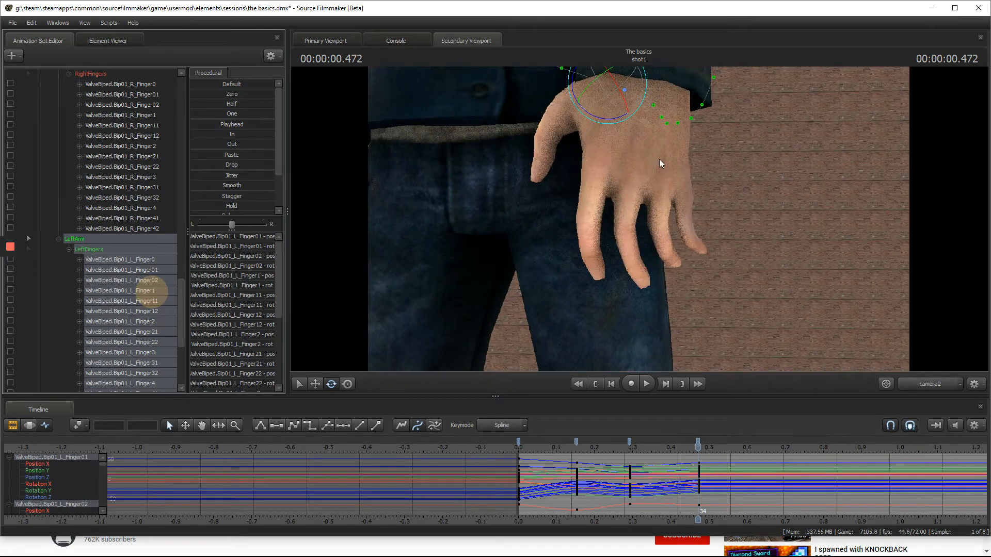
left_click(150, 292)
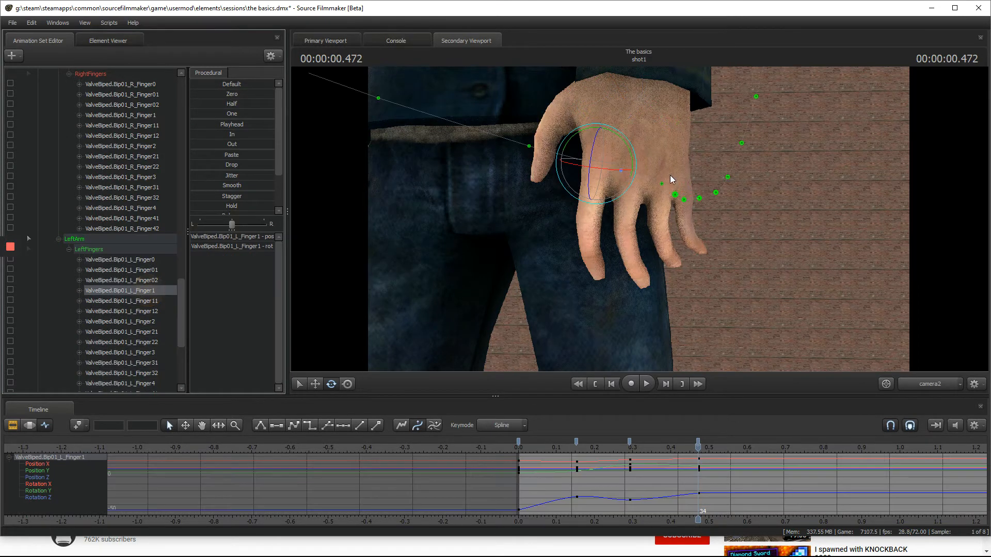
left_click_drag(571, 174, 642, 191)
left_click(154, 322)
left_click_drag(597, 167, 596, 150)
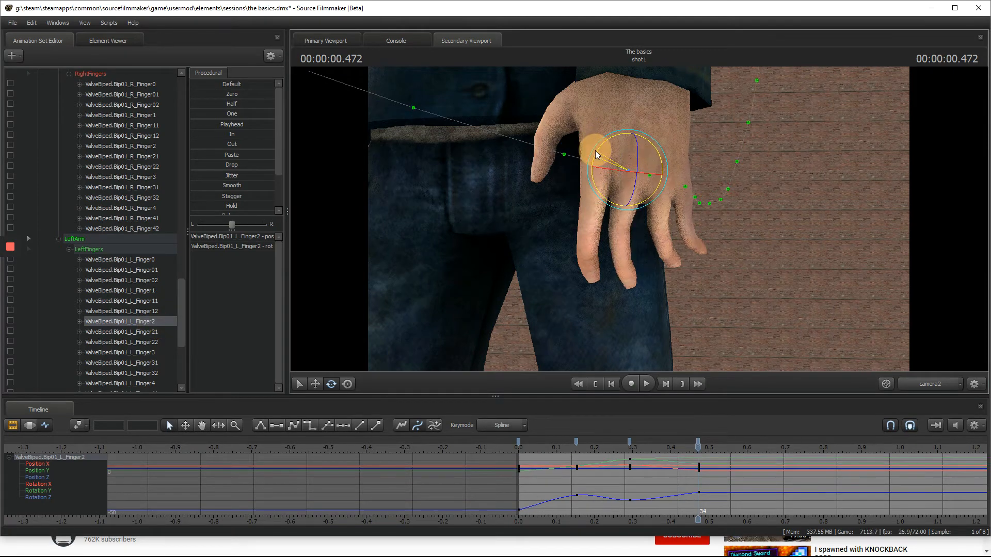
left_click(149, 353)
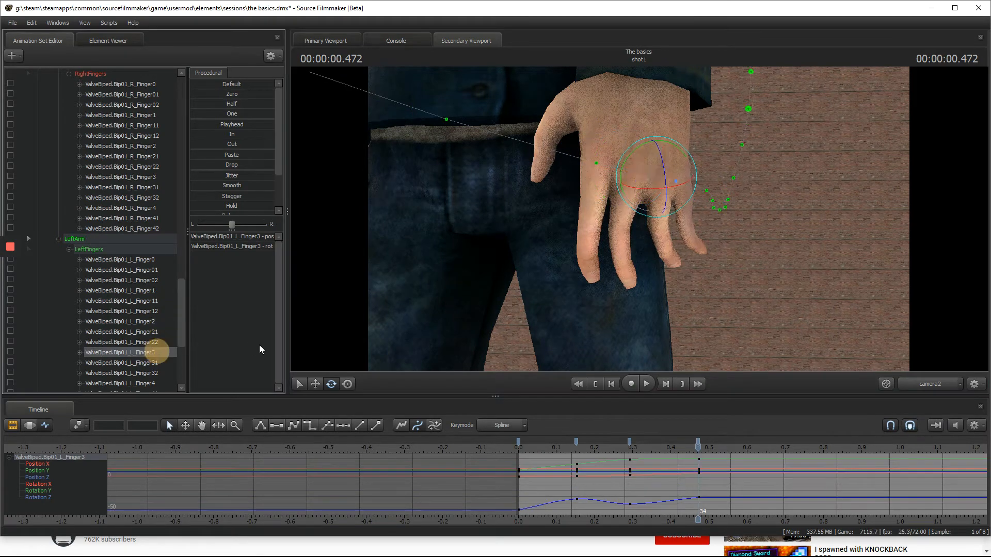
left_click_drag(634, 190, 660, 141)
left_click(135, 384)
key("s")
left_click_drag(659, 141, 639, 142)
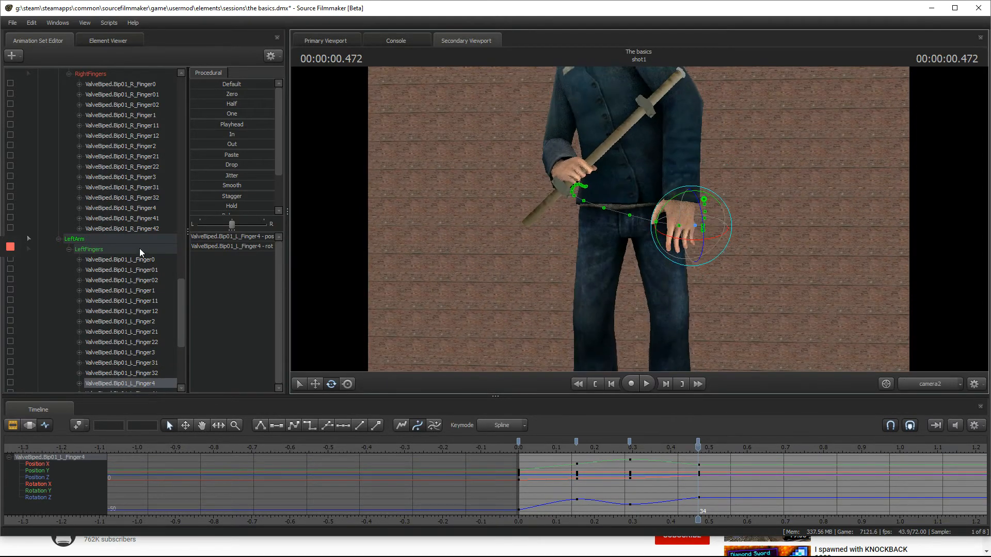
- Select the LeftFingers group, add a keyframe holding its pose at 0.625 s, and replay the motion
left_click(139, 249)
left_click_drag(746, 442, 759, 441)
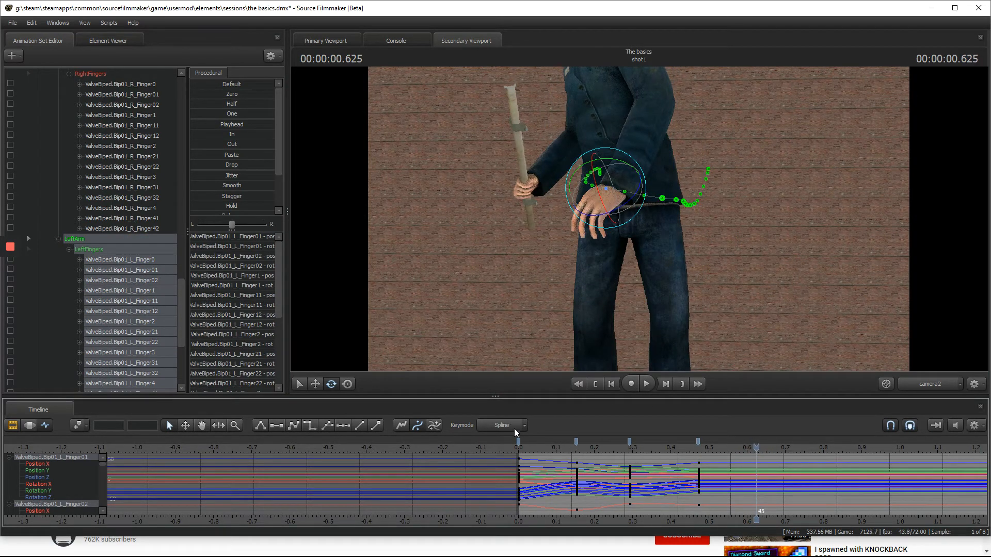
left_click(699, 443)
key("space")
key("space")
key("m")
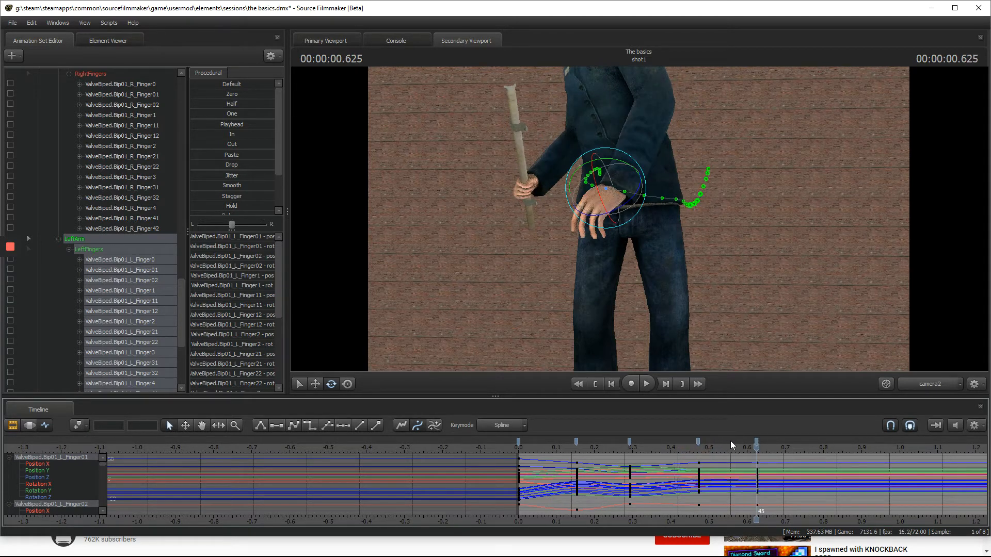
key("ctrl+z")
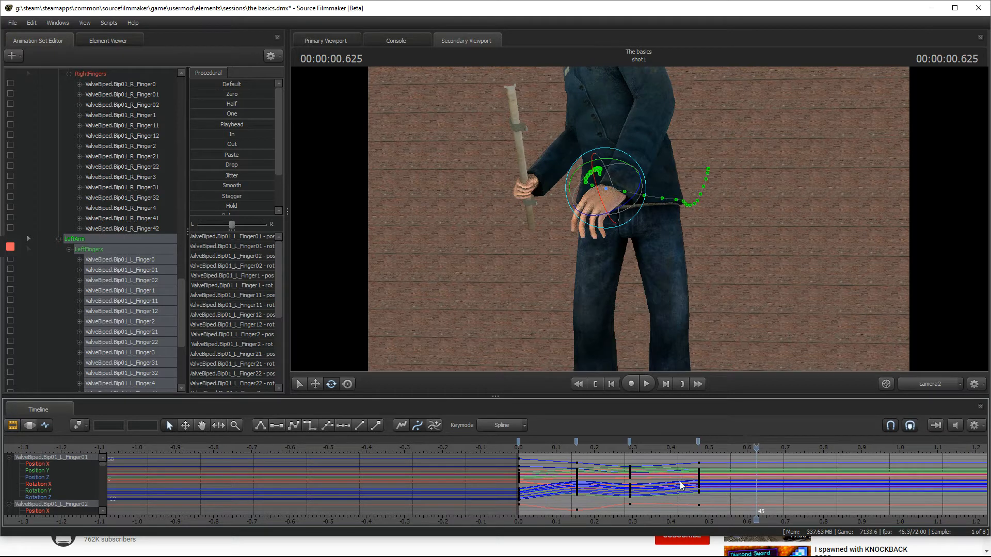
left_click(682, 485)
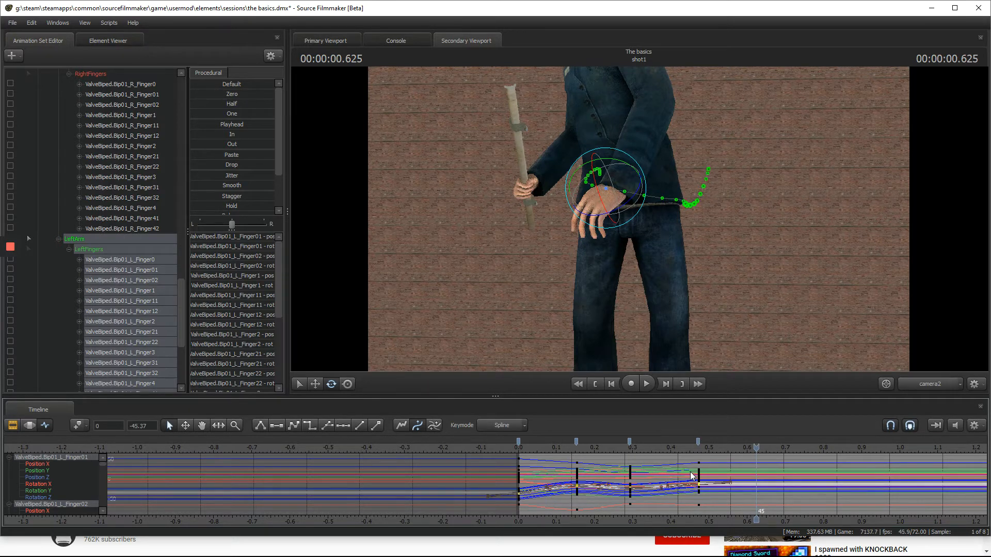
left_click(708, 443)
key("space")
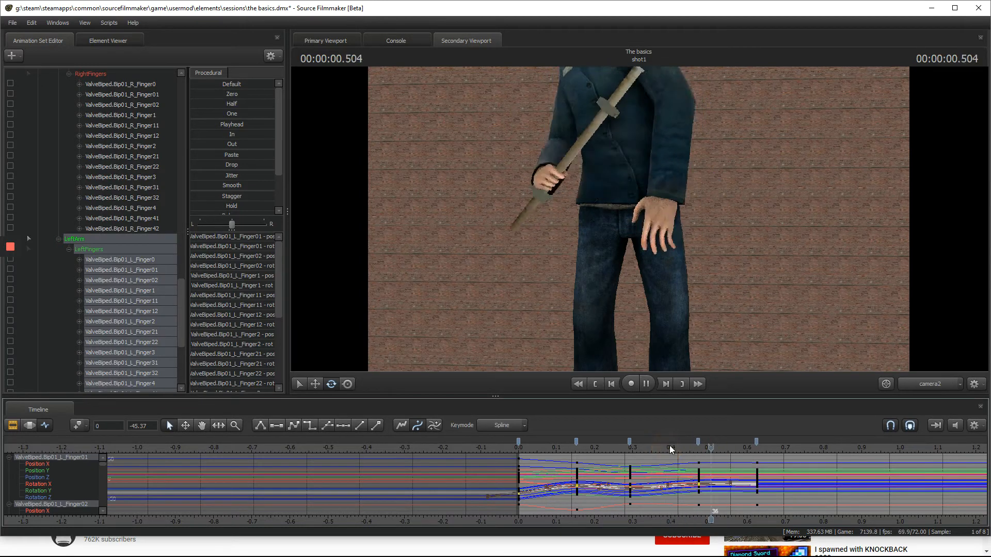
left_click(560, 443)
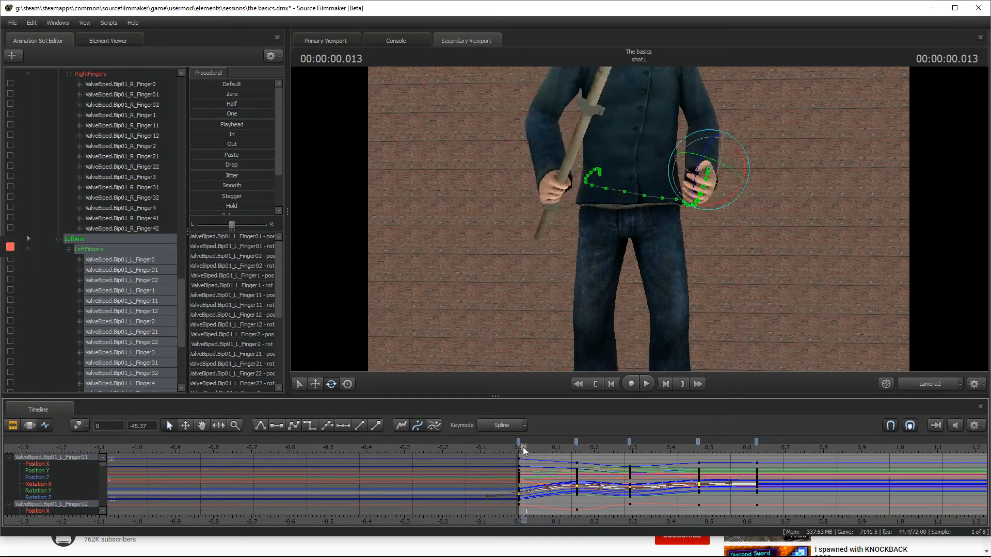
key("space")
- Advance to 0.750 s and rotate the whole LeftFingers group to curl the fingers
left_click_drag(656, 451, 788, 447)
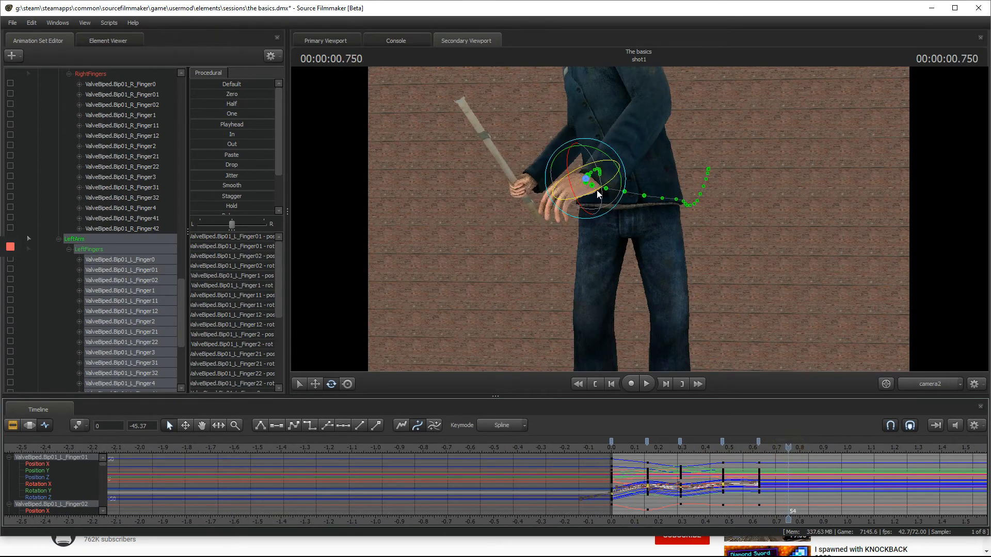
mouse_move(597, 190)
left_mouse_down()
mouse_move(587, 191)
mouse_move(643, 219)
mouse_move(635, 220)
left_mouse_up()
key("w")
left_click(148, 260)
left_click(115, 241)
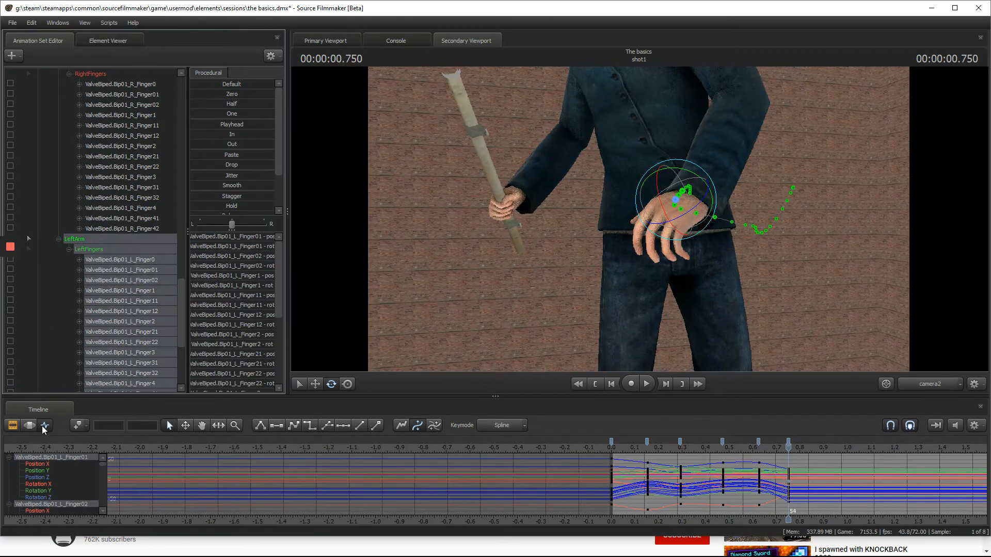
- Using the screen-space rotation manipulator, rotate the left fingers into further key poses at about 0.92 s and 1.17 s
left_click(348, 385)
key("space")
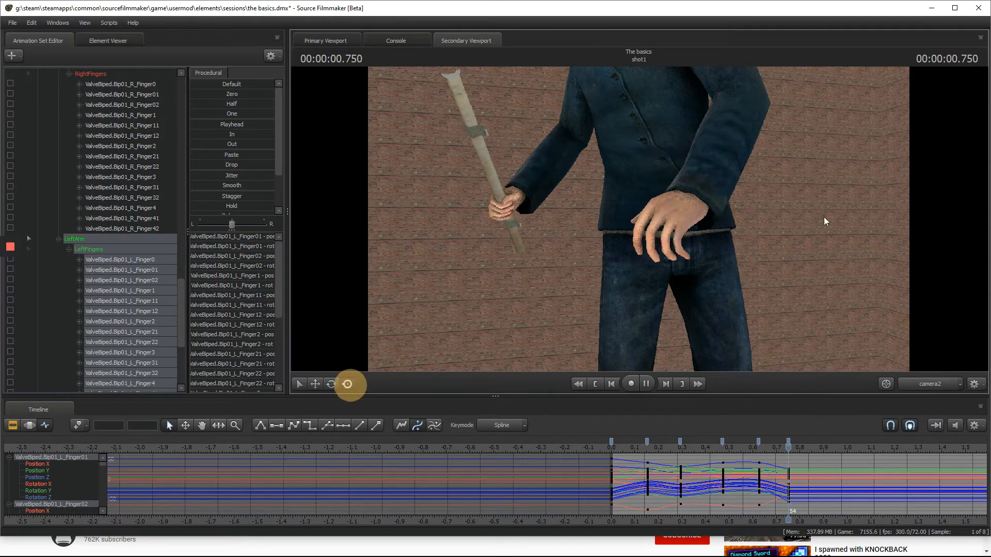
key("space")
mouse_move(664, 221)
left_mouse_down()
mouse_move(665, 196)
mouse_move(669, 207)
left_mouse_up()
key("space")
key("space")
- Return to 0.625 s, rotate the left fingers further open, and play through the change
left_click_drag(847, 449, 718, 449)
scroll(722, 474, "down", 2)
key("space")
scroll(752, 475, "up", 1)
scroll(751, 472, "up", 2)
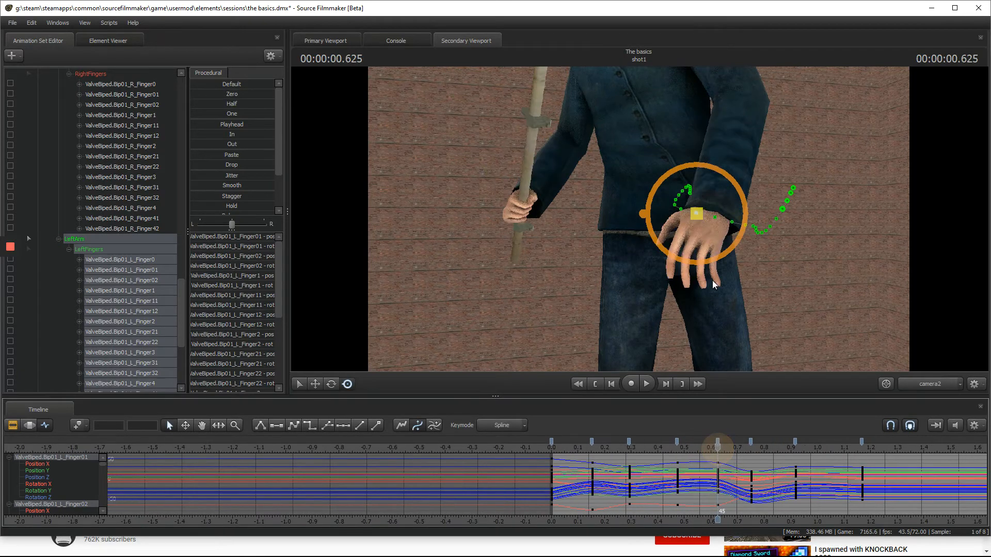
left_click_drag(729, 238, 723, 251)
key("space")
key("space")
scroll(713, 465, "down", 1)
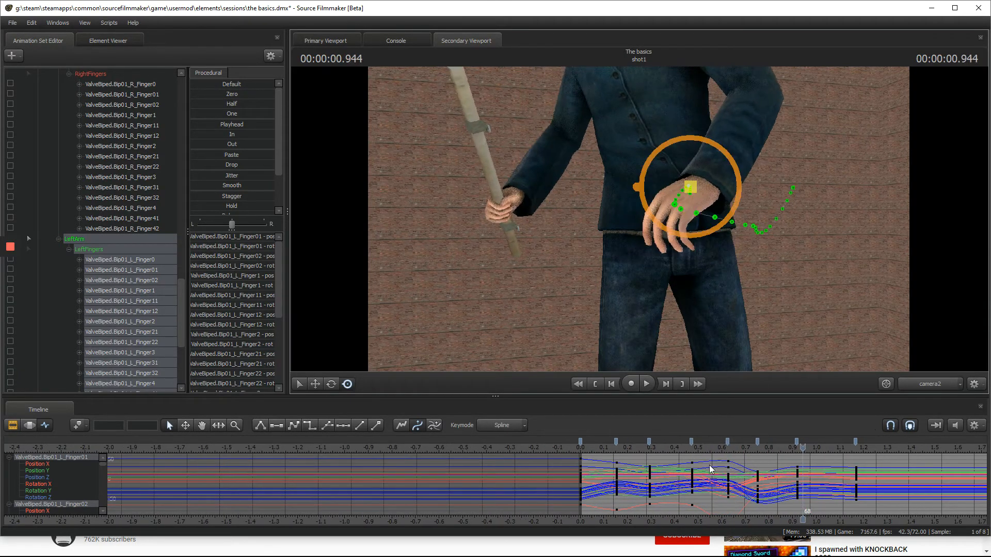
- Apply Smooth to the left-finger animation across the whole timeline in the Motion Editor, and return to the Graph Editor
left_click(650, 451)
key("space")
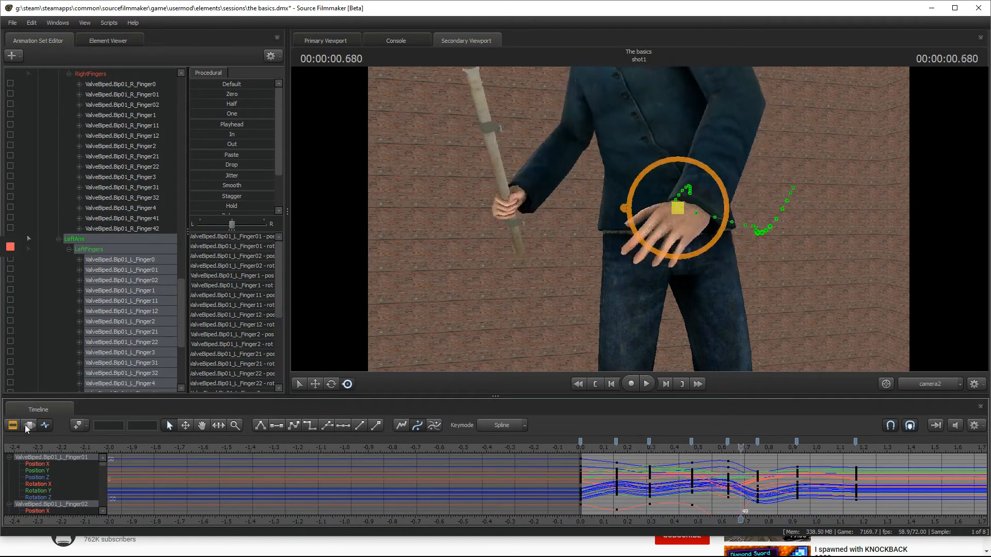
left_click(29, 425)
key("space")
left_click_drag(208, 184, 236, 185)
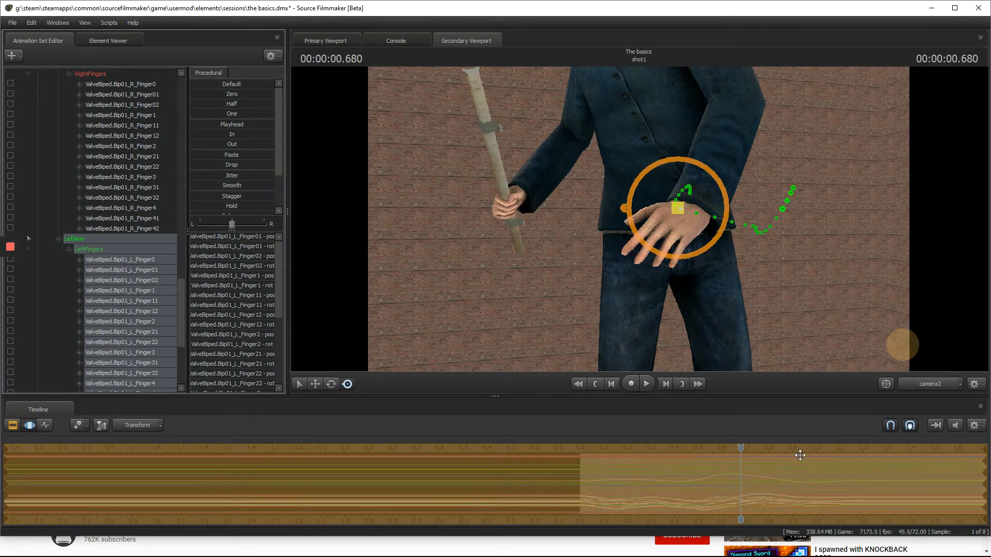
key("F4")
- Play the animation repeatedly from the beginning to examine the left-hand finger motion
left_click(580, 447)
key("space")
left_click(580, 447)
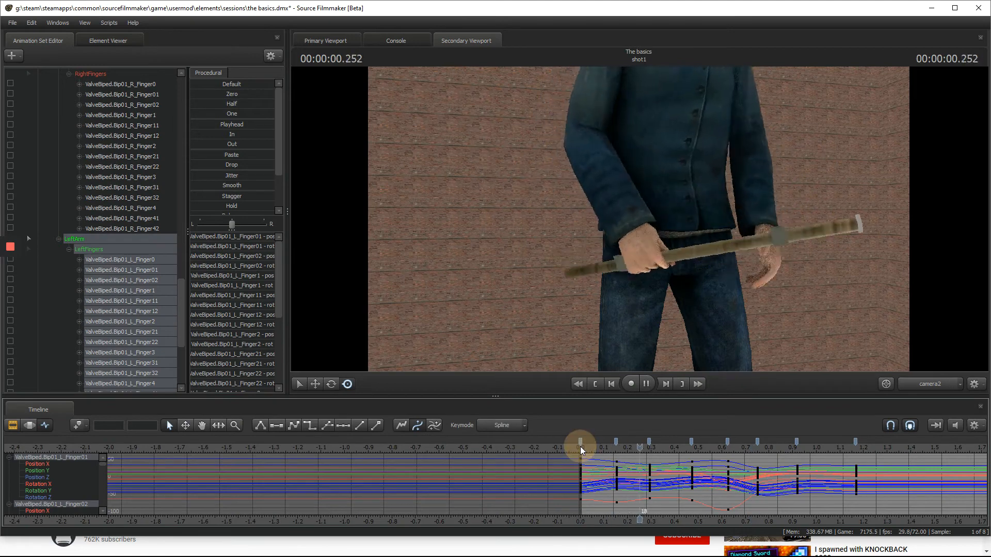
left_click(580, 447)
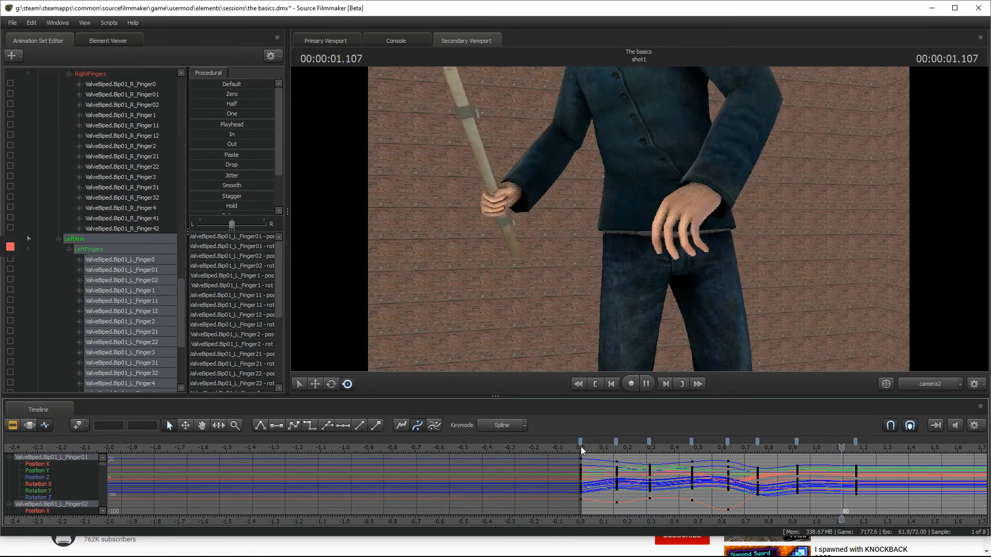
left_click(580, 447)
scroll(580, 447, "down", 3)
key("space")
key("space")
key("space")
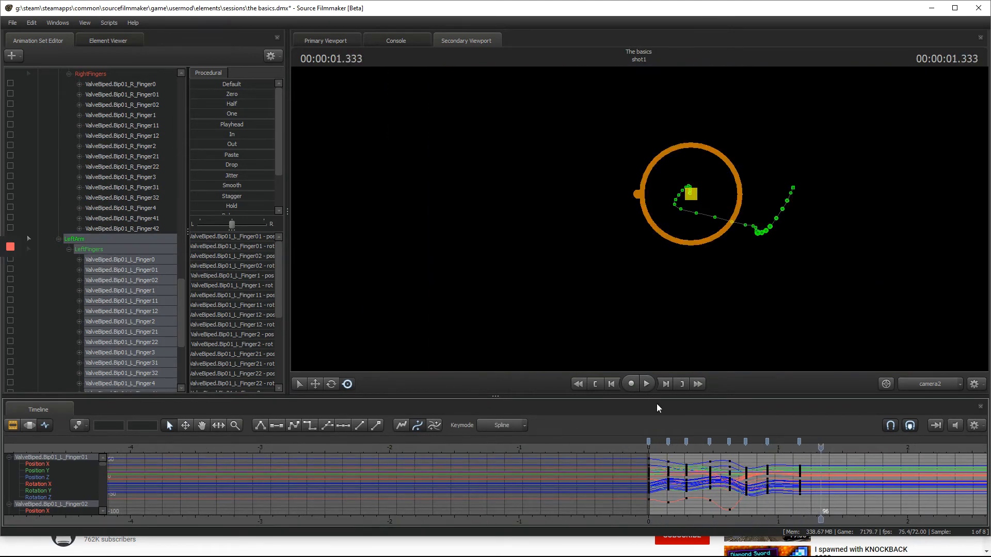
left_click(650, 448)
key("space")
key("space")
- Replay the animation from a wider view to examine how the hands move with the full body
left_click_drag(586, 315, 637, 217)
key("s")
key("space")
left_click(658, 446)
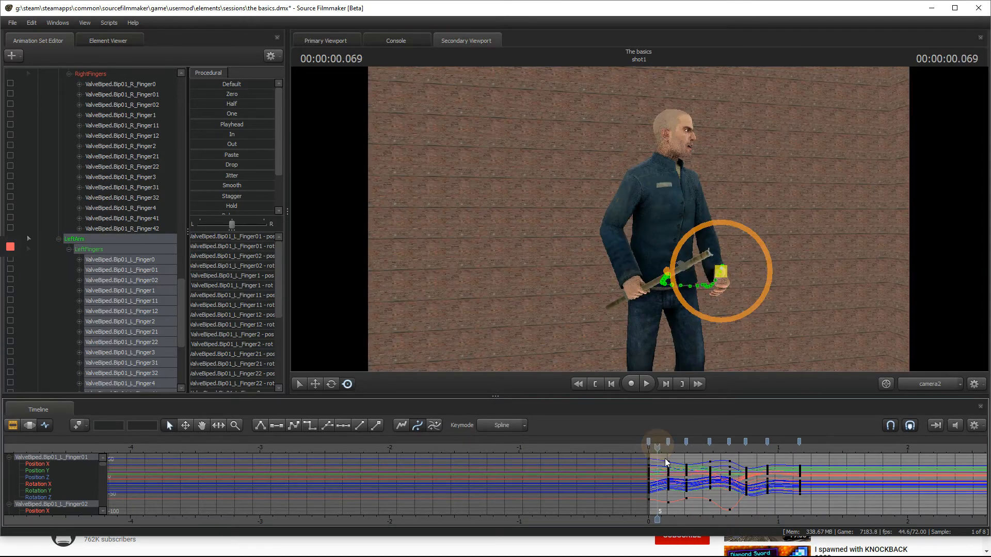
key("space")
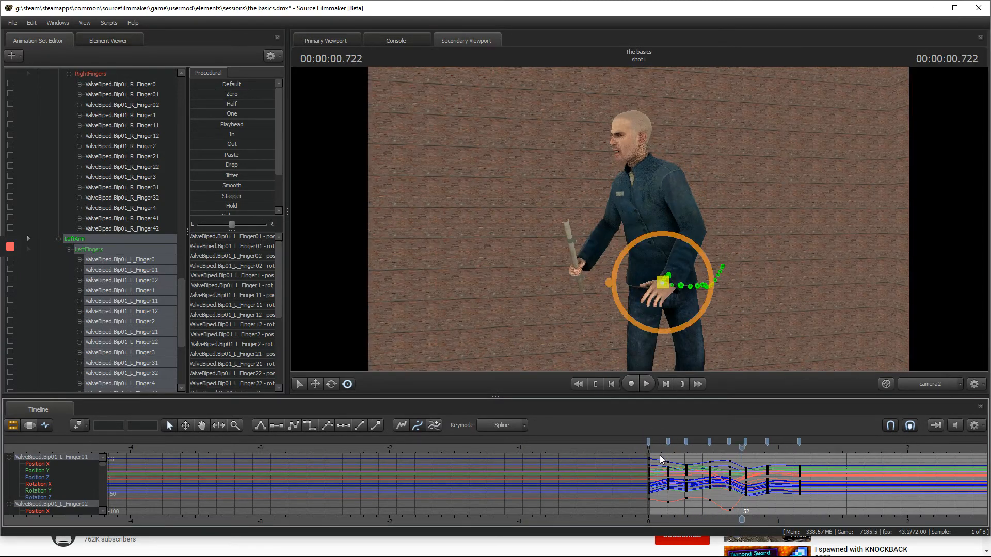
left_click(649, 447)
key("space")
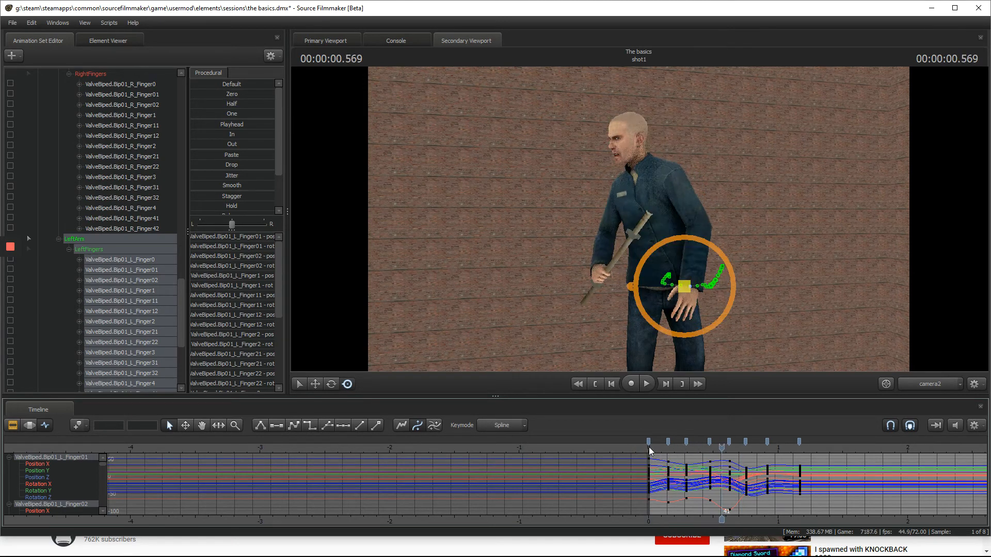
left_click(648, 447)
key("space")
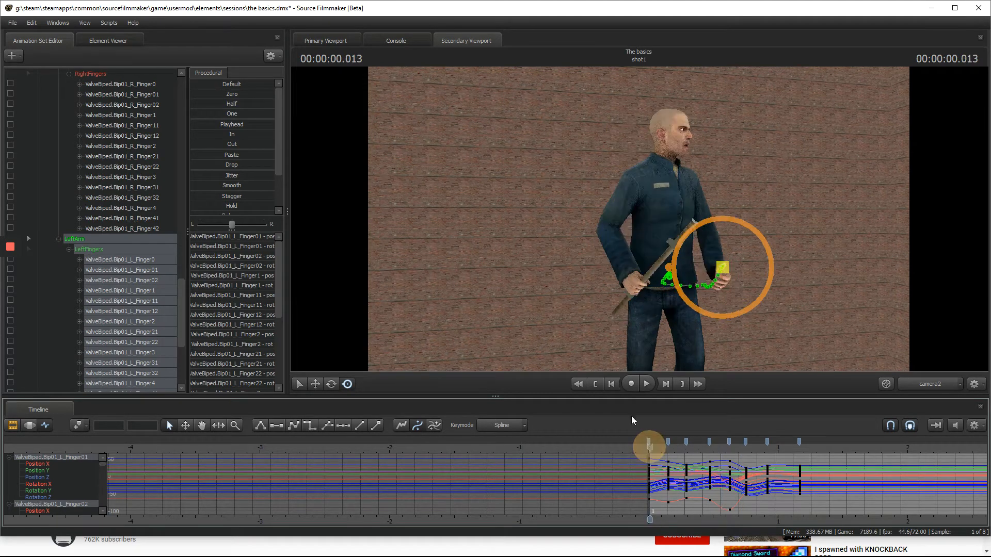
key("space")
- Frame the whole character in view and copy the male_041 animation set
key("w")
left_click_drag(538, 307, 639, 219)
key("w")
key("s")
key("w")
key("s")
scroll(135, 199, "up", 7)
scroll(135, 200, "up", 15)
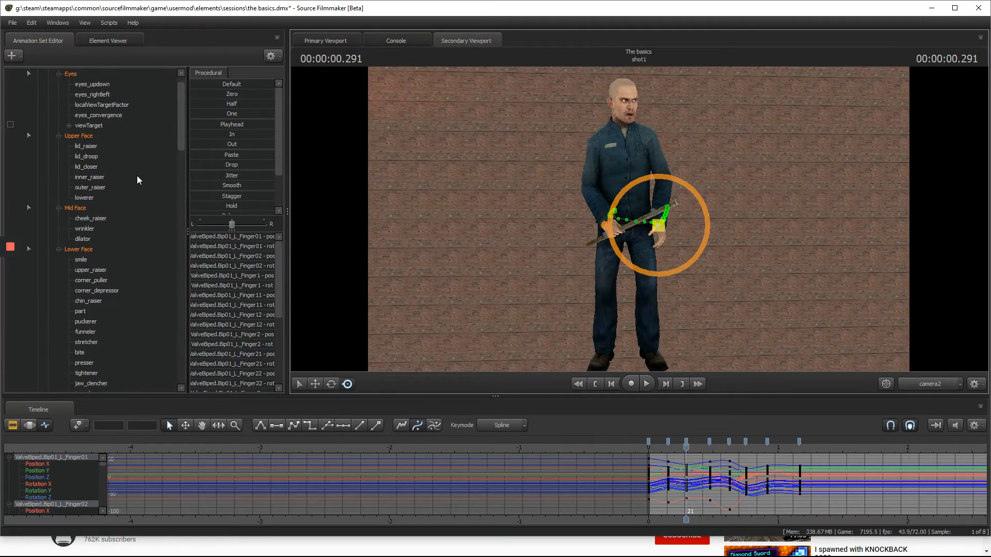
right_click(85, 73)
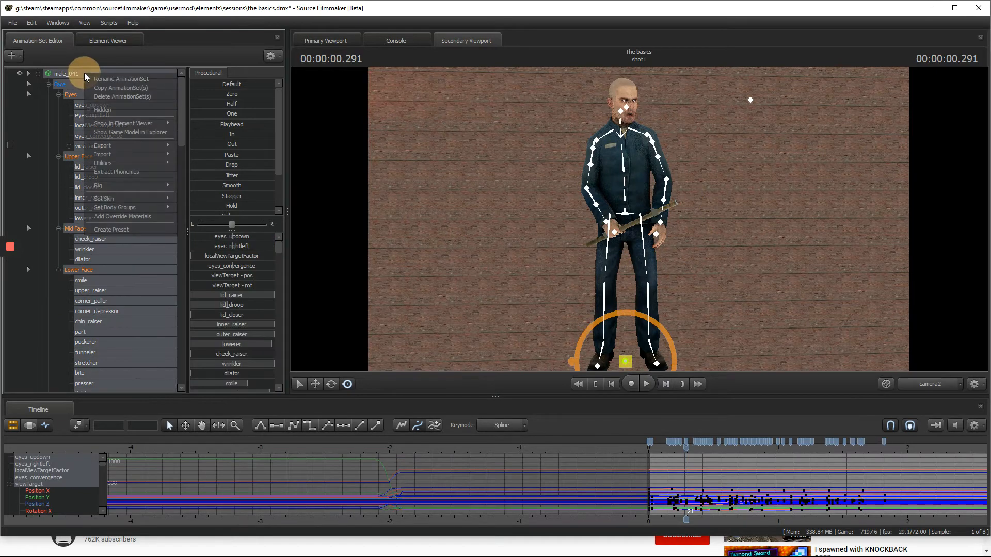
left_click(112, 90)
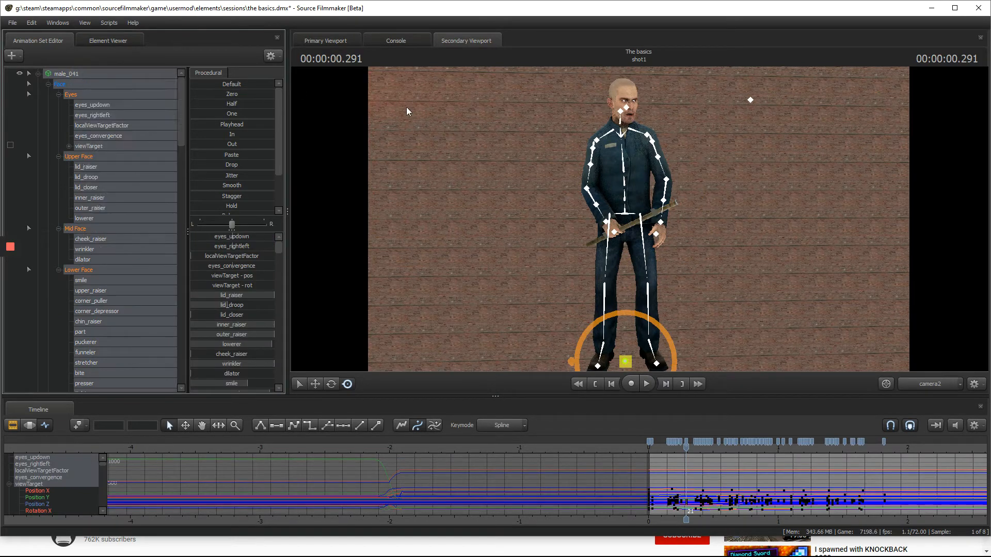
right_click(116, 74)
left_click(132, 89)
- Paste the copied male_041 animation set into the shot as a new animation set
scroll(171, 187, "down", 15)
scroll(170, 269, "down", 5)
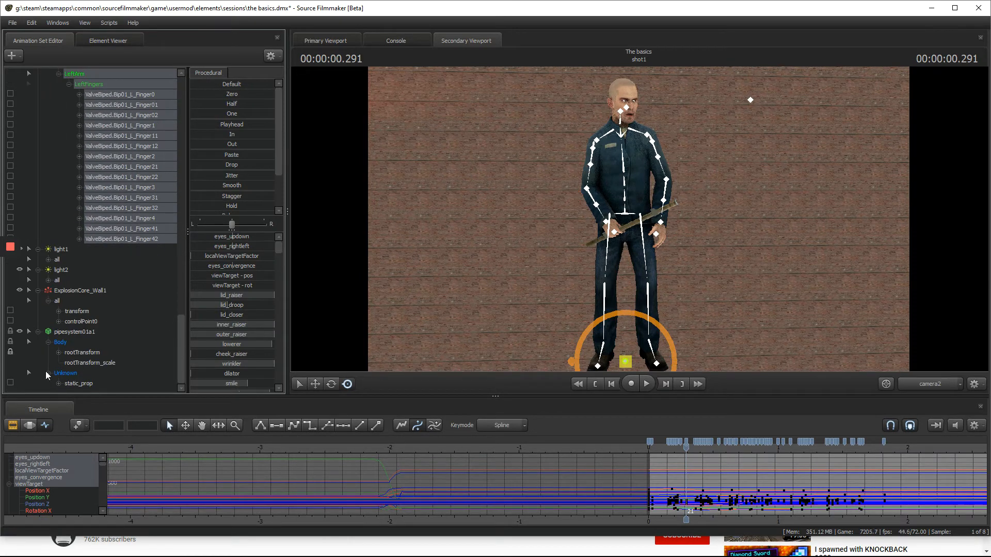
scroll(45, 371, "up", 1)
right_click(66, 389)
left_click(66, 388)
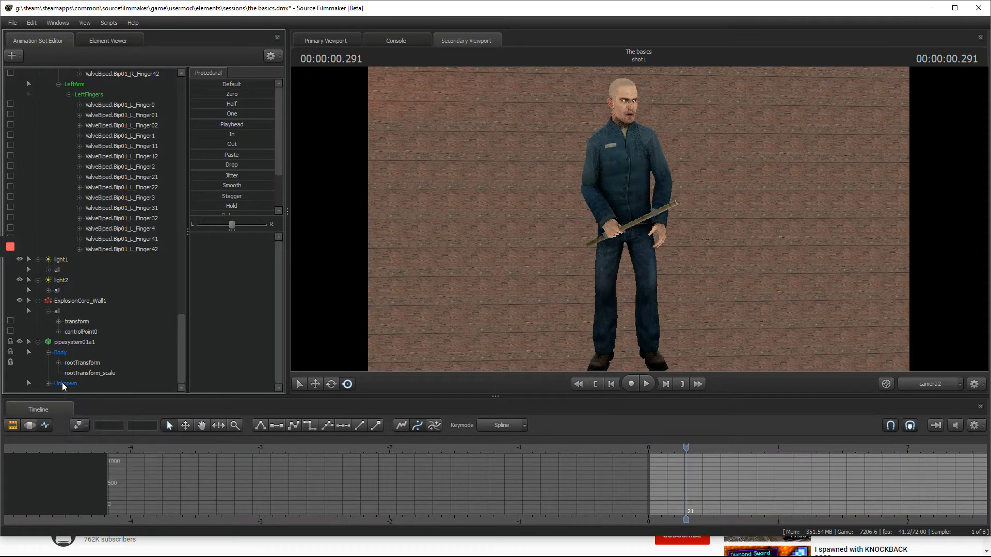
right_click(58, 388)
left_click(57, 393)
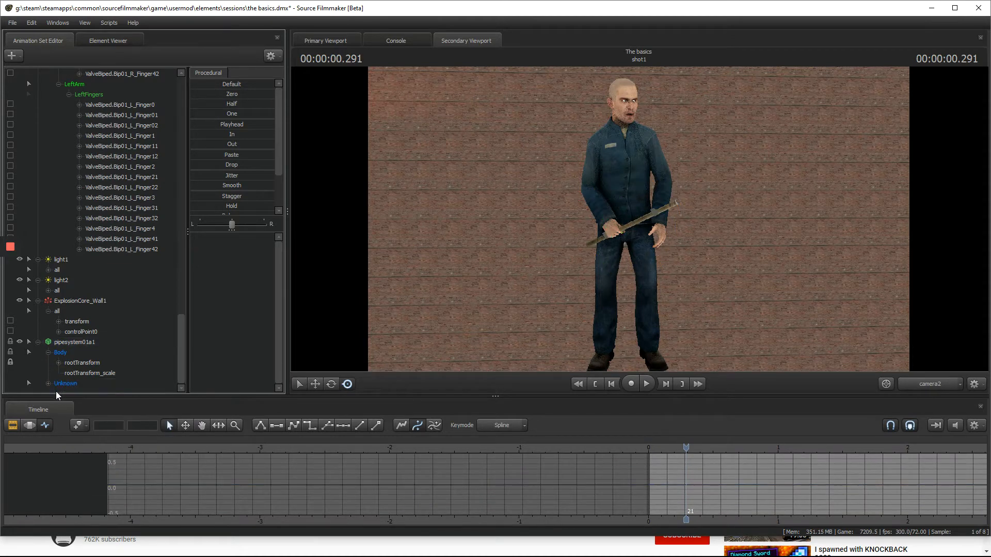
right_click(61, 395)
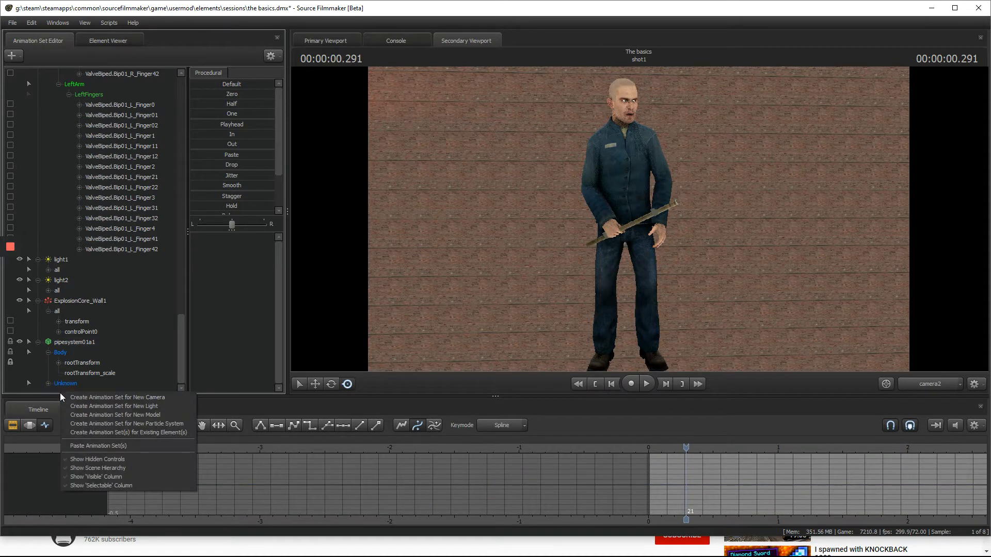
left_click(105, 446)
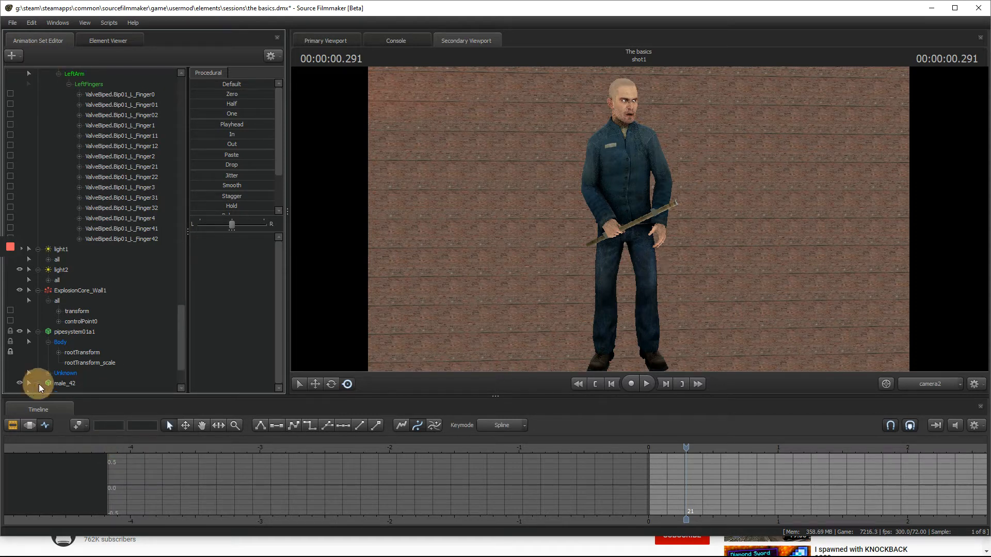
- Select male_42's rootTransform and move the duplicated character sideways beside the original
left_click(39, 384)
left_click(48, 342)
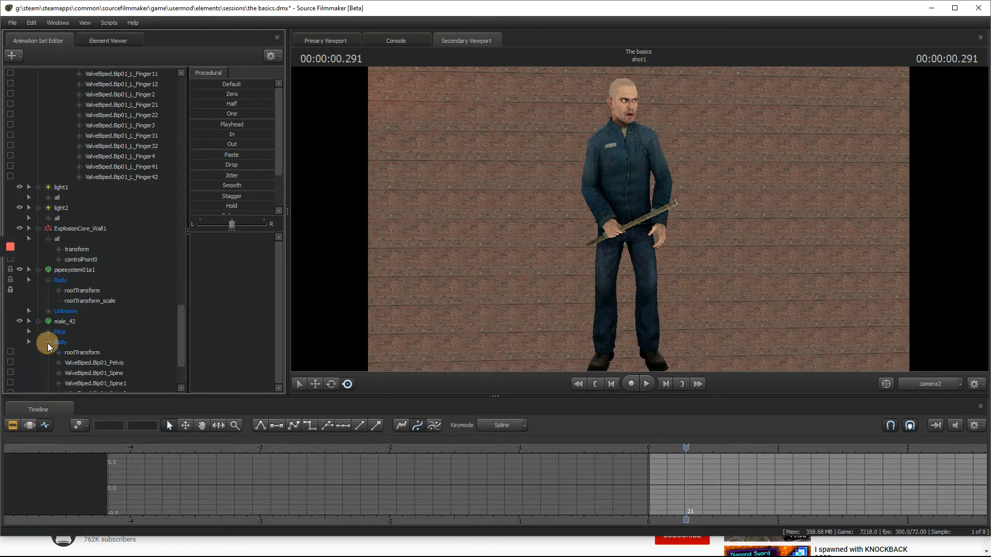
left_click(85, 349)
left_click(314, 384)
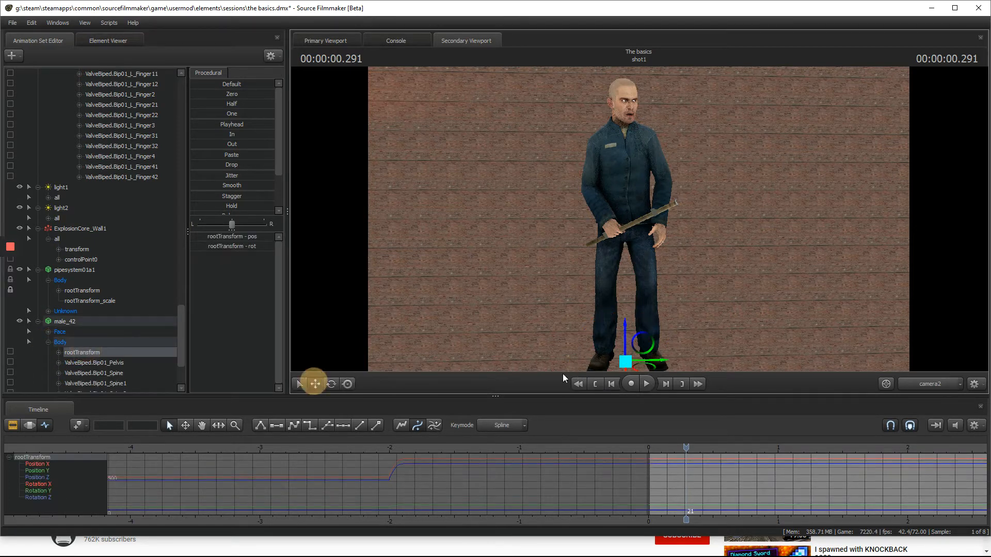
left_click_drag(664, 361, 768, 364)
key("w")
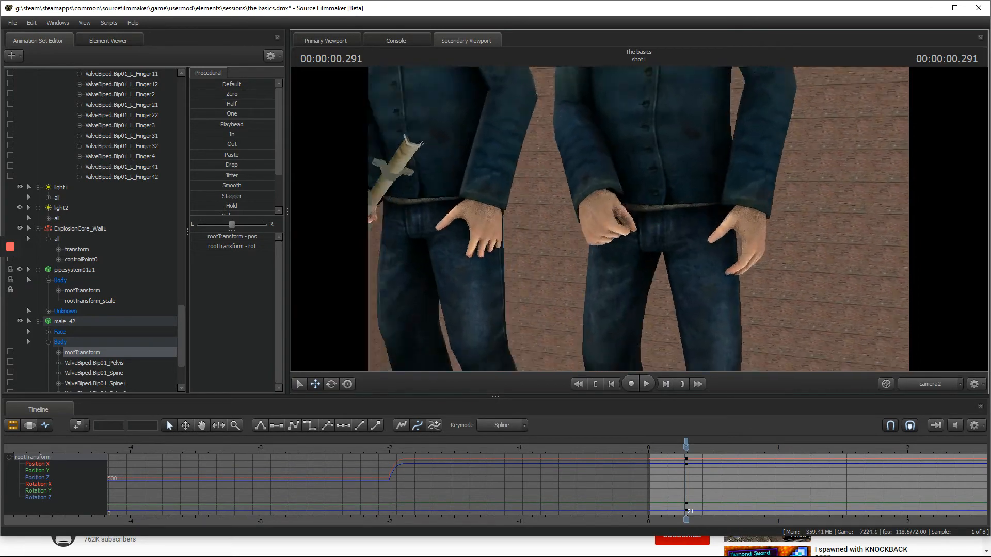
key("s")
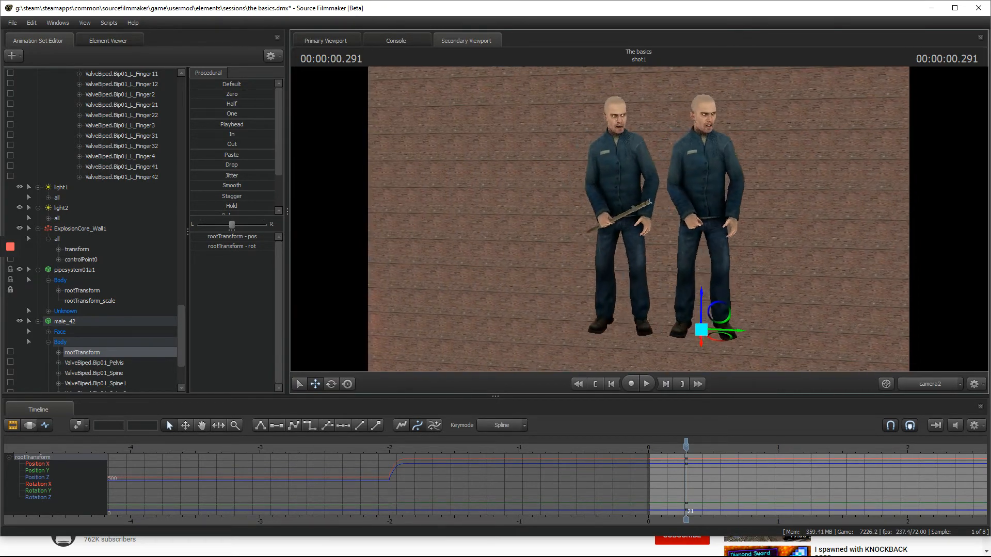
- Copy the pipesystem01a1 animation set, continuing despite its locked controls
scroll(94, 266, "down", 1)
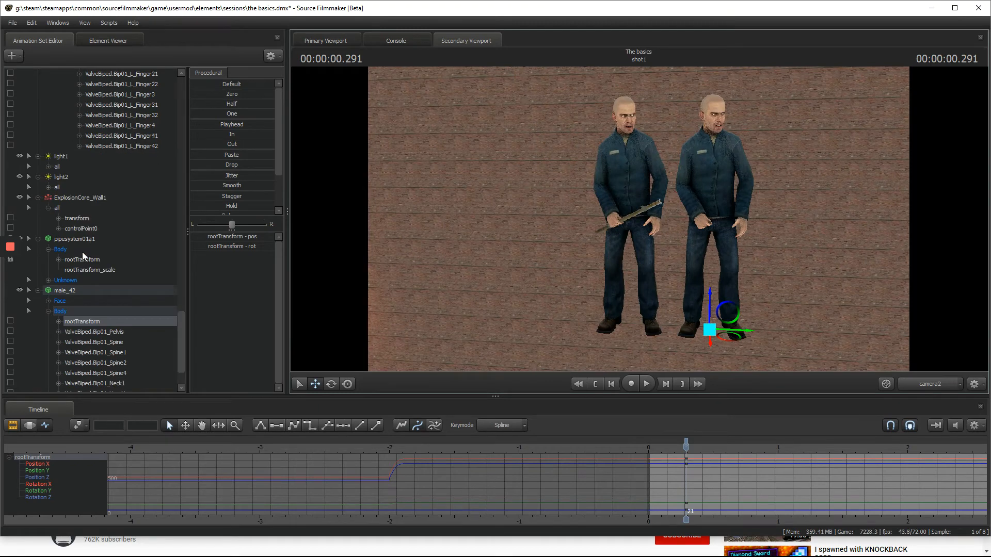
scroll(81, 251, "up", 1)
right_click(81, 265)
left_click(107, 280)
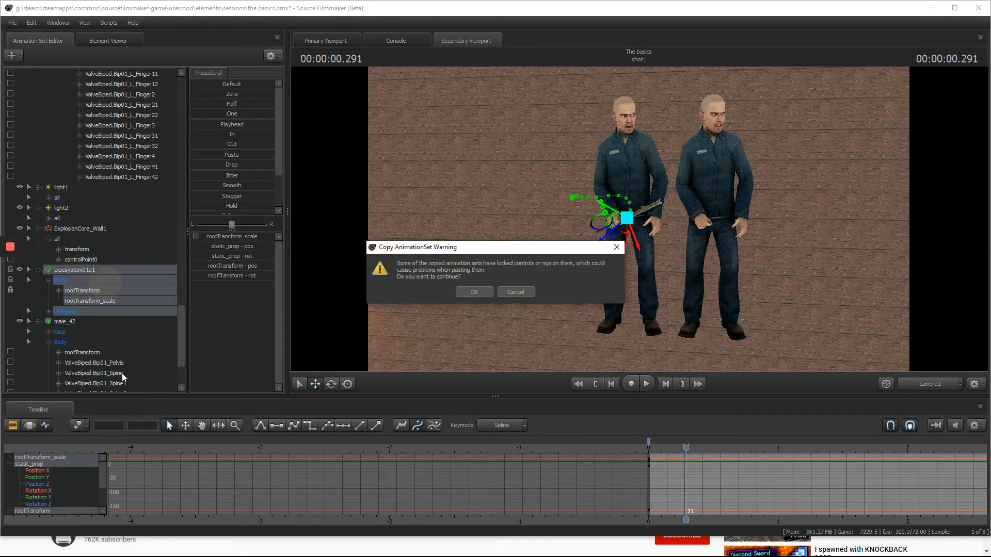
left_click(471, 293)
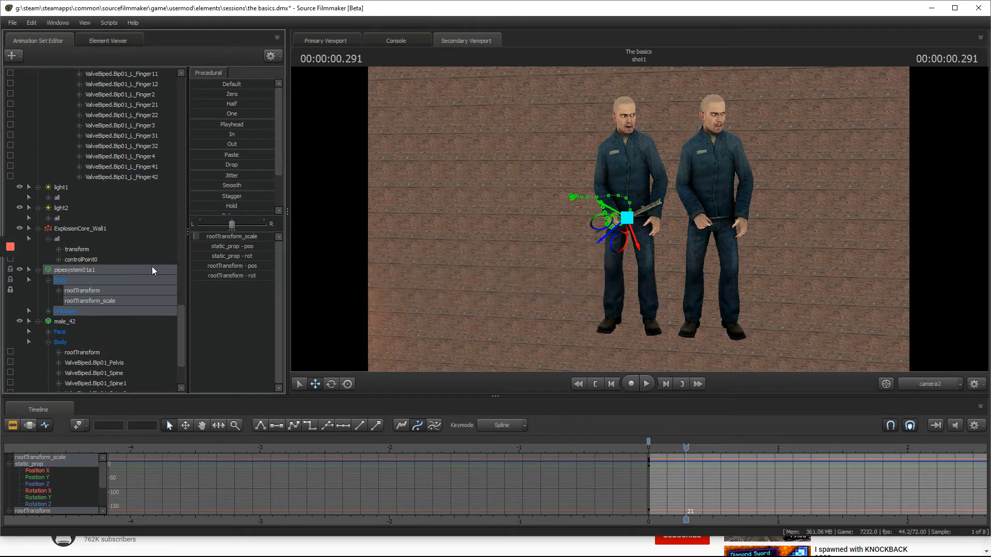
right_click(92, 271)
left_click(126, 289)
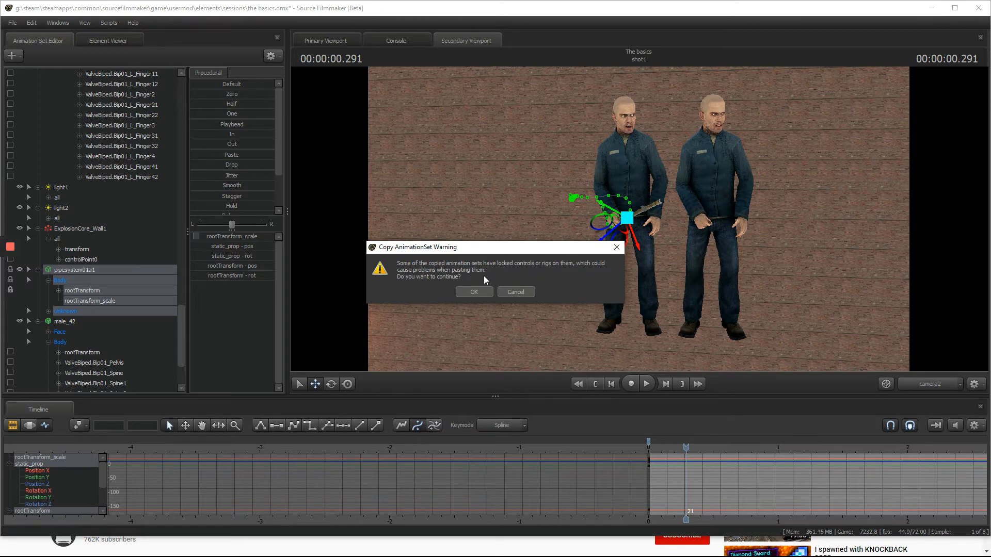
left_click(473, 291)
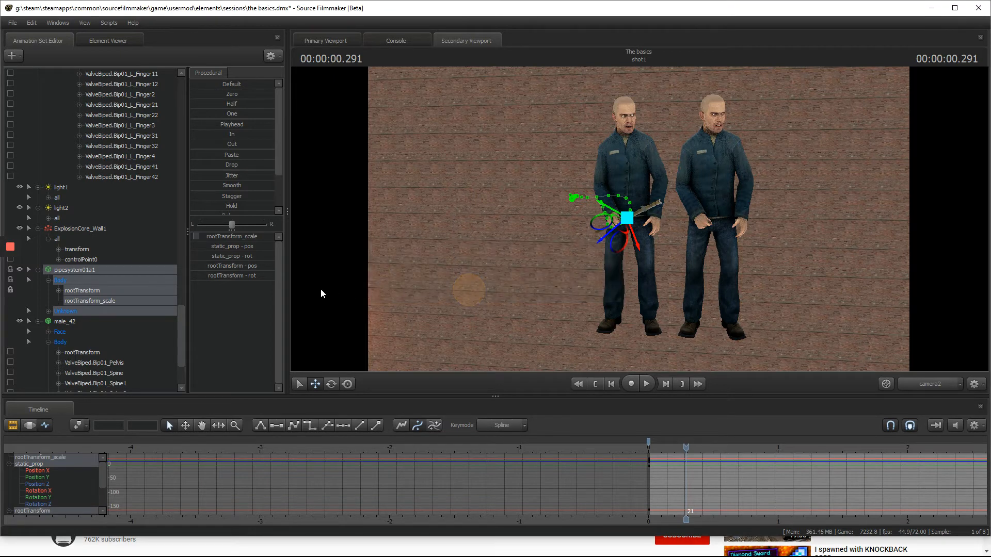
- Paste the copied pipesystem01a1 animation set into the shot as a new animation set
scroll(82, 364, "down", 3)
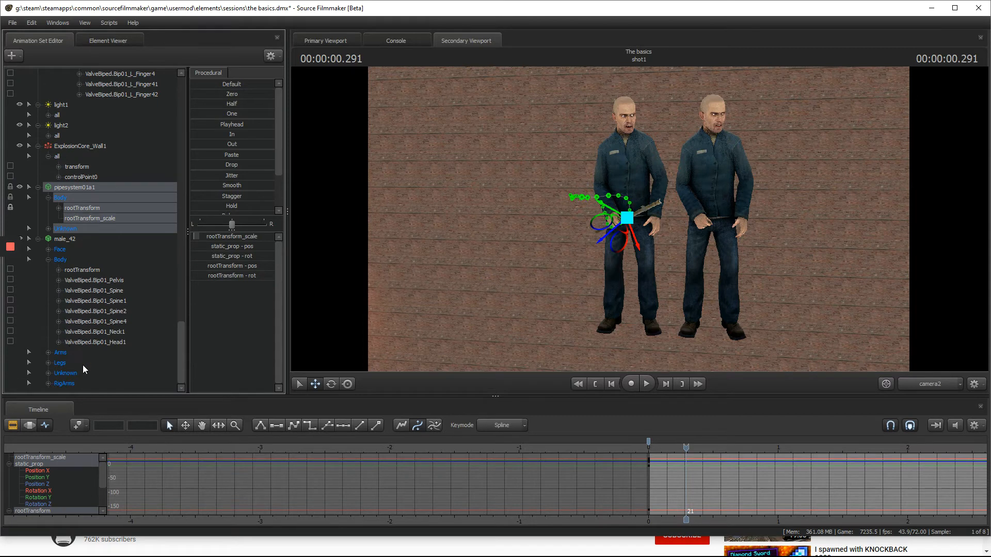
right_click(77, 391)
left_click(133, 445)
- Select pipesystem01a2's rootTransform and move the copied pipe into the second character's right hand
scroll(45, 383, "down", 2)
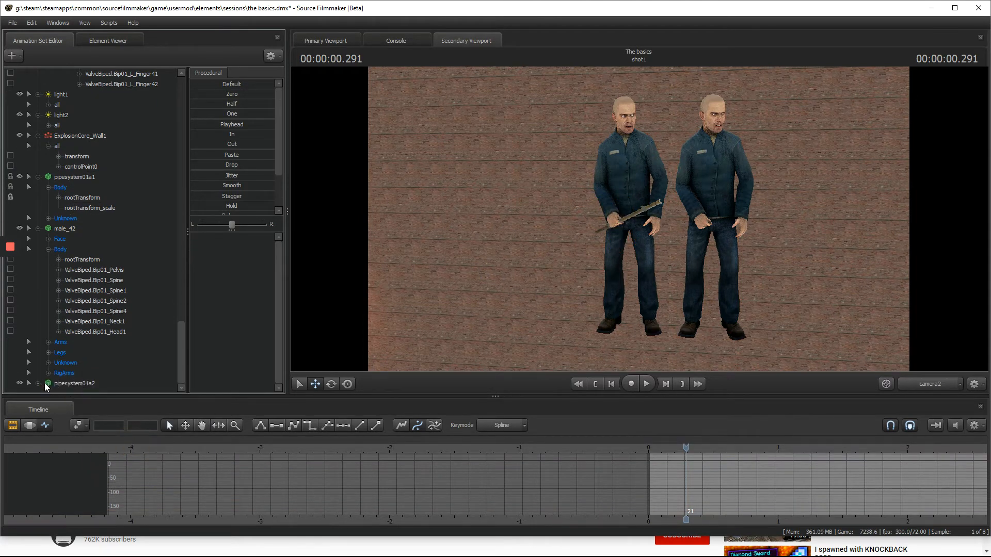
left_click(82, 363)
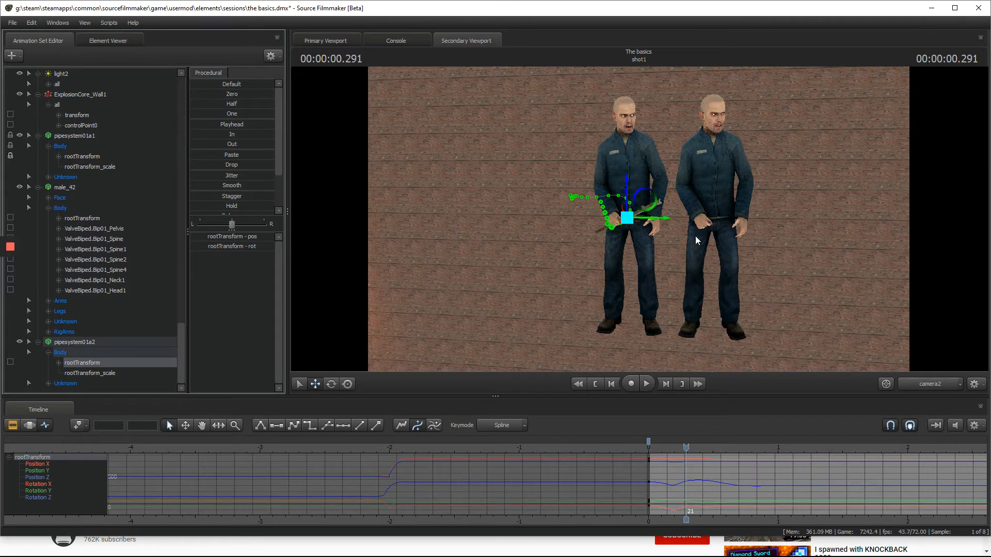
mouse_move(670, 219)
left_mouse_down()
mouse_move(792, 209)
mouse_move(681, 225)
left_mouse_up()
key("w")
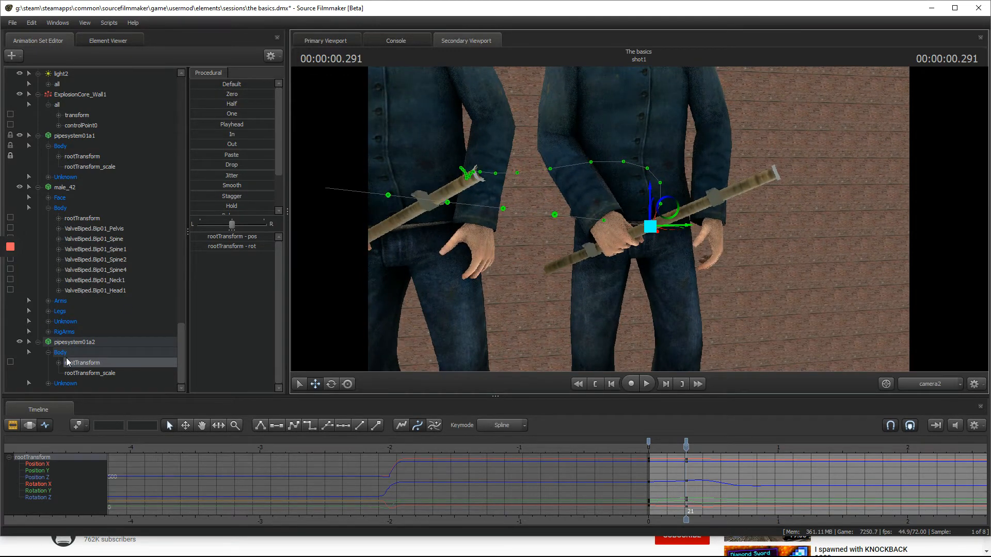
- Lock pipesystem01a2's rootTransform to male_42's ValveBiped.Bip01_R_Forearm and apply the Playhead preset to the pipe across the timeline
left_click(48, 301)
left_click(95, 362)
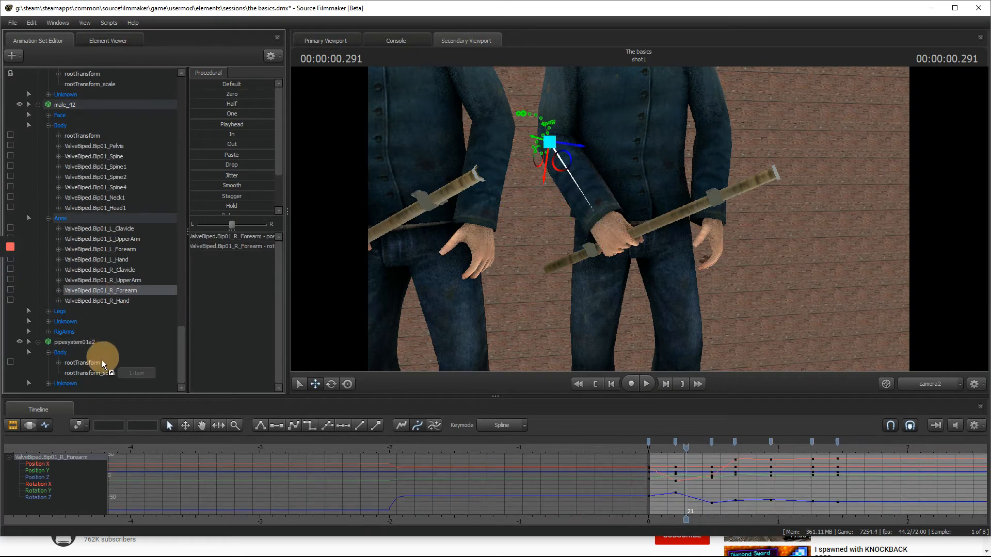
left_click(29, 425)
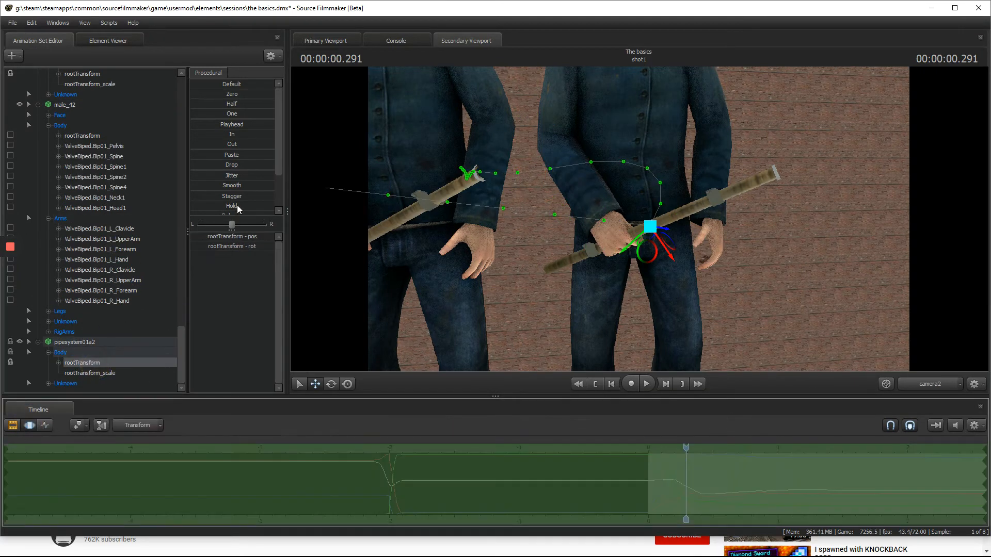
left_click_drag(242, 124, 689, 159)
- Play the animation repeatedly from the beginning to check how both characters carry their pipes
scroll(715, 472, "down", 6)
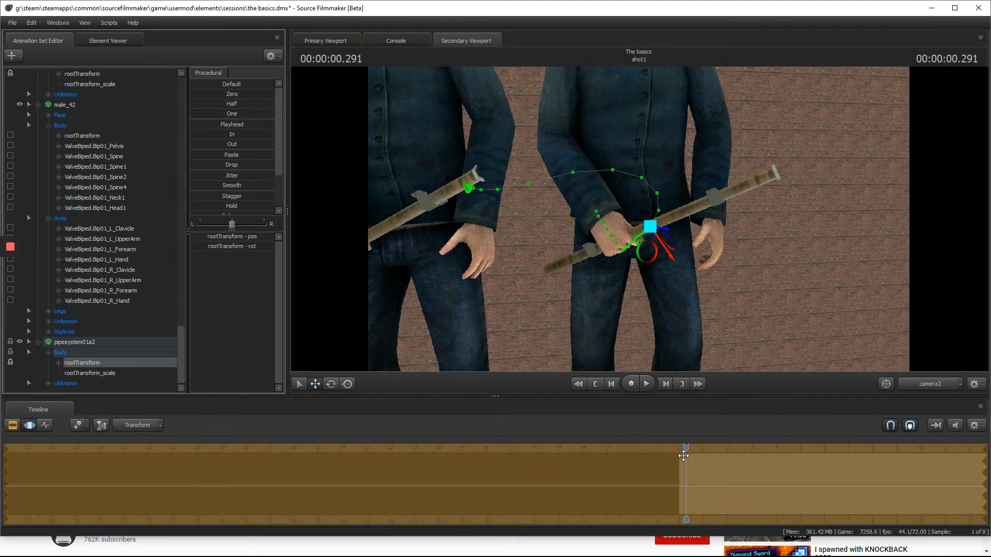
left_click_drag(686, 449, 680, 449)
key("space")
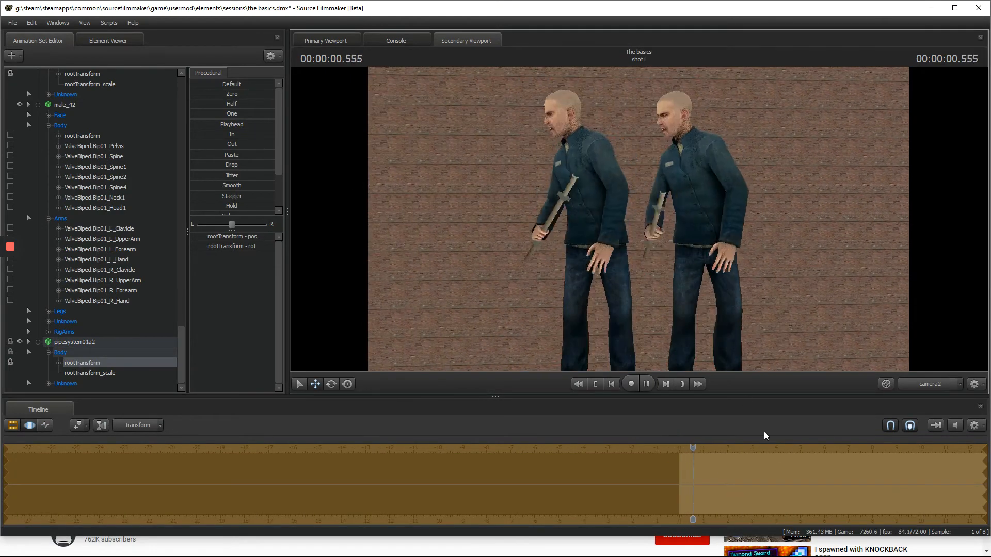
key("space")
left_click_drag(707, 449, 660, 448)
key("space")
key("space")
scroll(721, 452, "up", 3)
key("space")
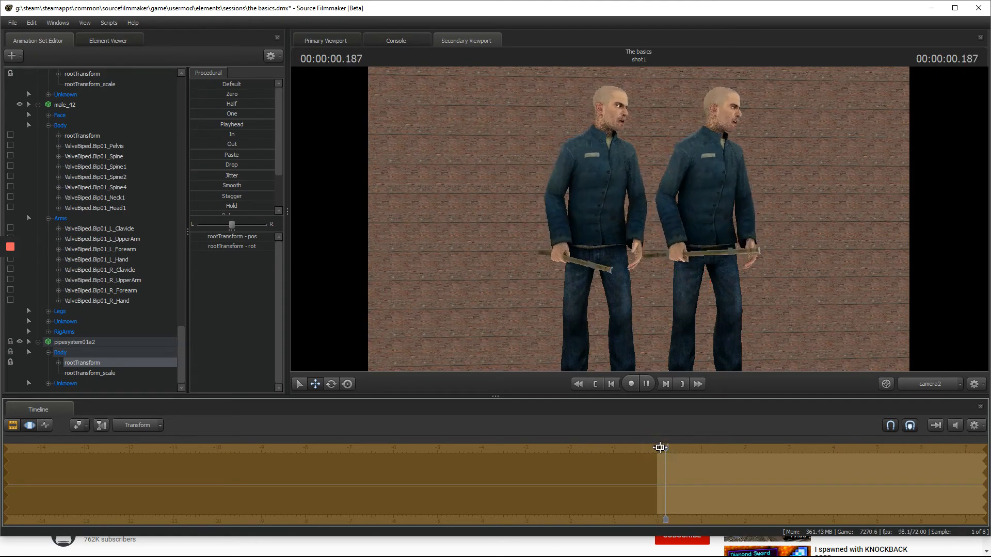
key("space")
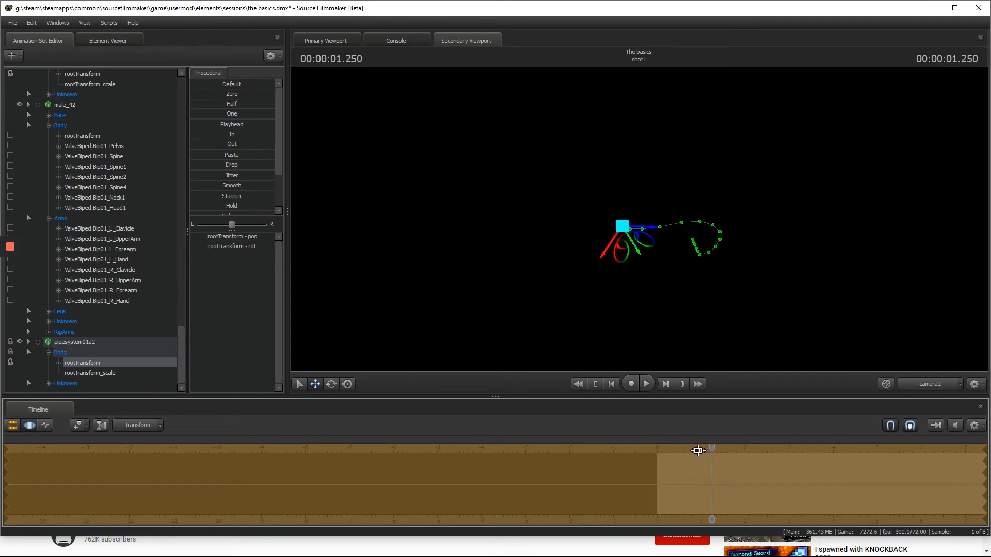
- Undo the copied pipe's locking, placement and pasting, and the duplicated character's sideways move
key("ctrl+z")
key("ctrl+z")
key("ctrl+z")
key("ctrl+z")
key("ctrl+z")
key("ctrl+z")
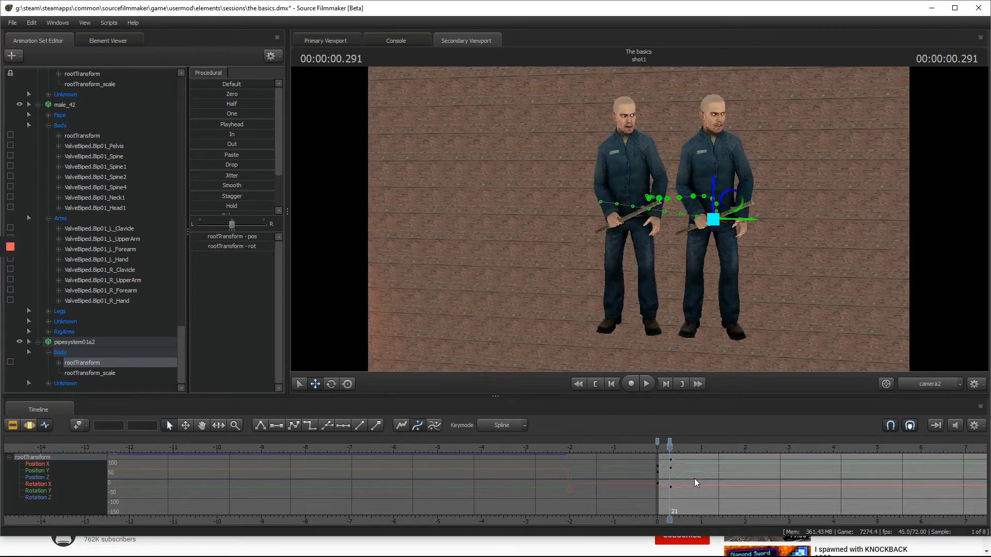
key("ctrl+z")
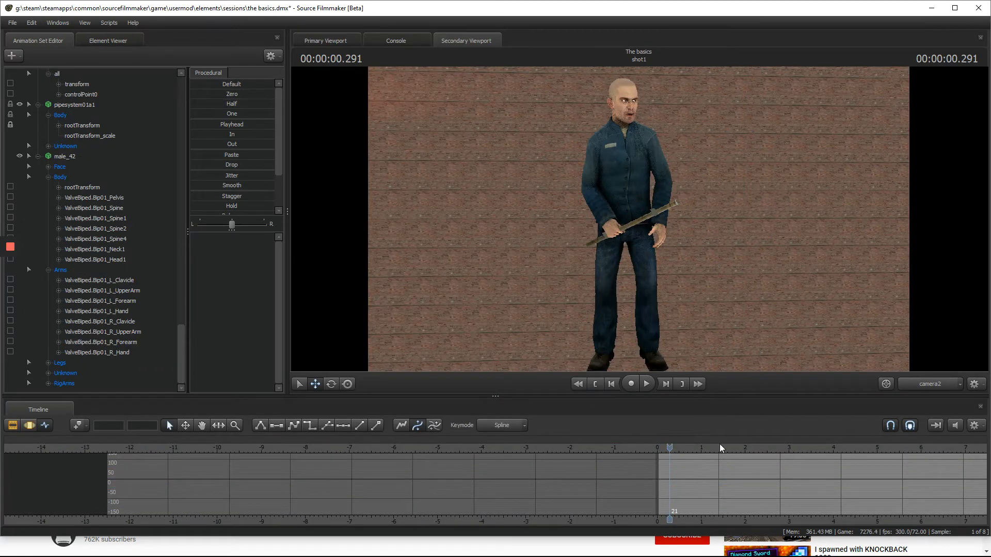
- Frame the character and the explosion in a wider view and enable lighting in the viewport
key("s")
mouse_move(735, 285)
left_mouse_down()
mouse_move(636, 216)
mouse_move(640, 223)
left_mouse_up()
key("w")
key("s")
right_click(716, 218)
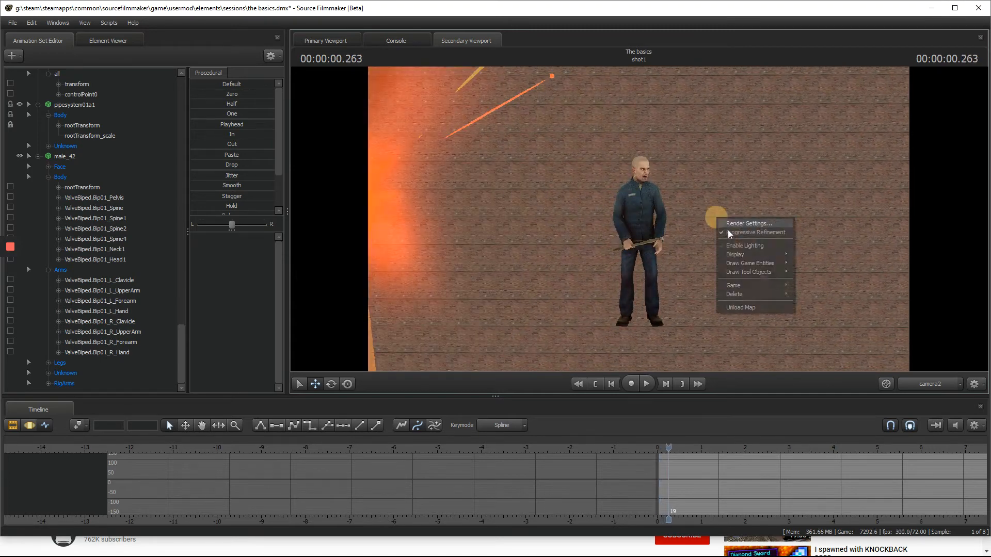
left_click(737, 244)
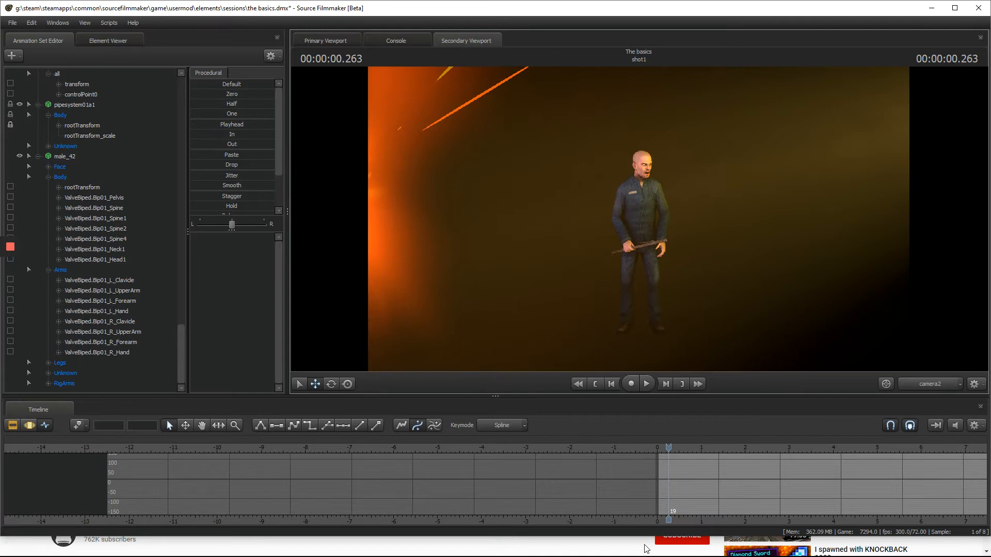
- Play the lit shot repeatedly from the start to examine the explosion and the character's animation together
scroll(658, 445, "up", 5)
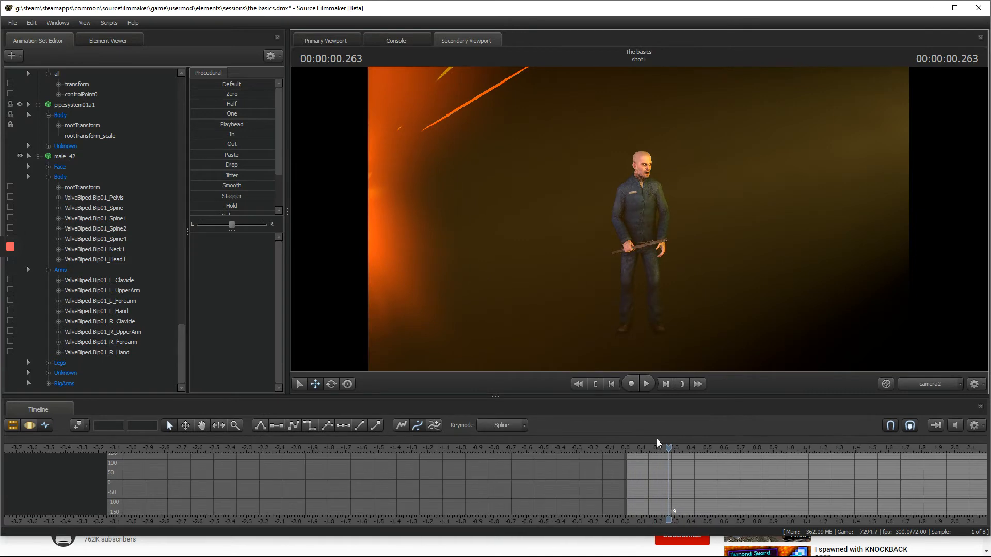
left_click_drag(657, 447, 634, 452)
key("space")
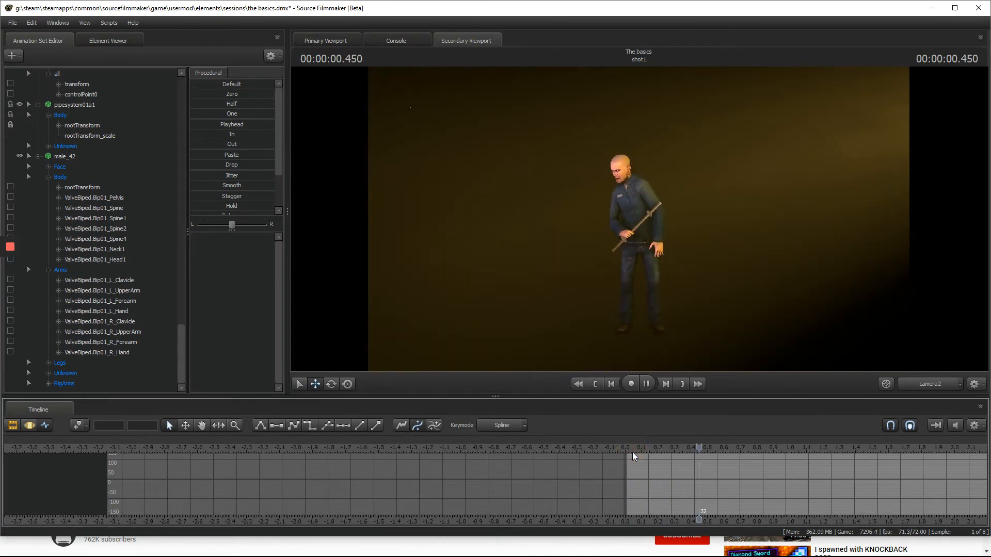
scroll(815, 477, "down", 5)
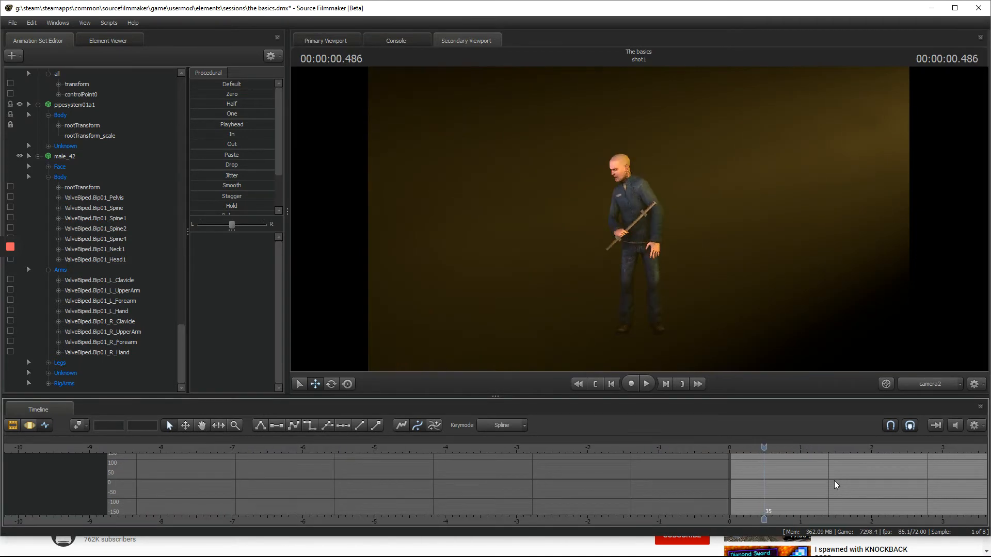
key("space")
left_click(752, 447)
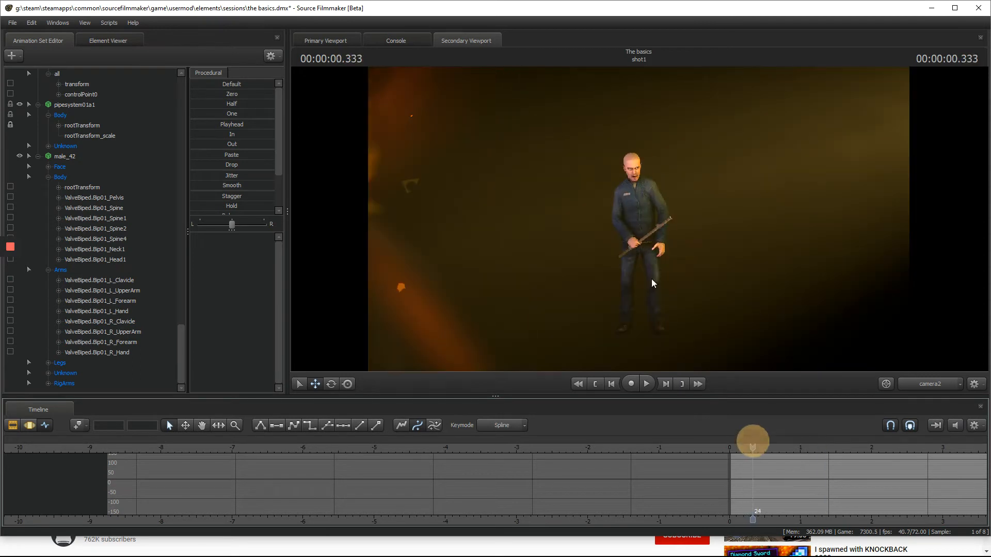
key("space")
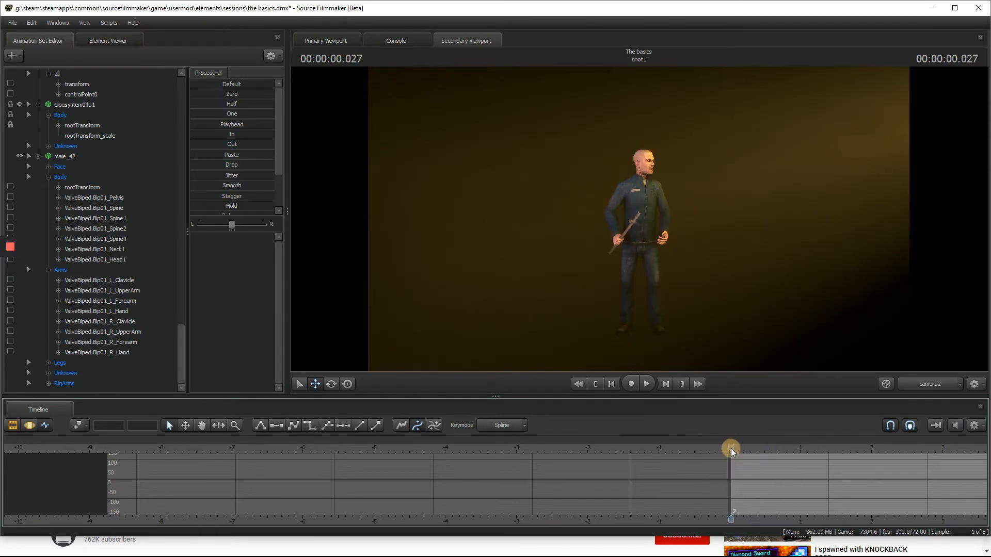
left_click(731, 448)
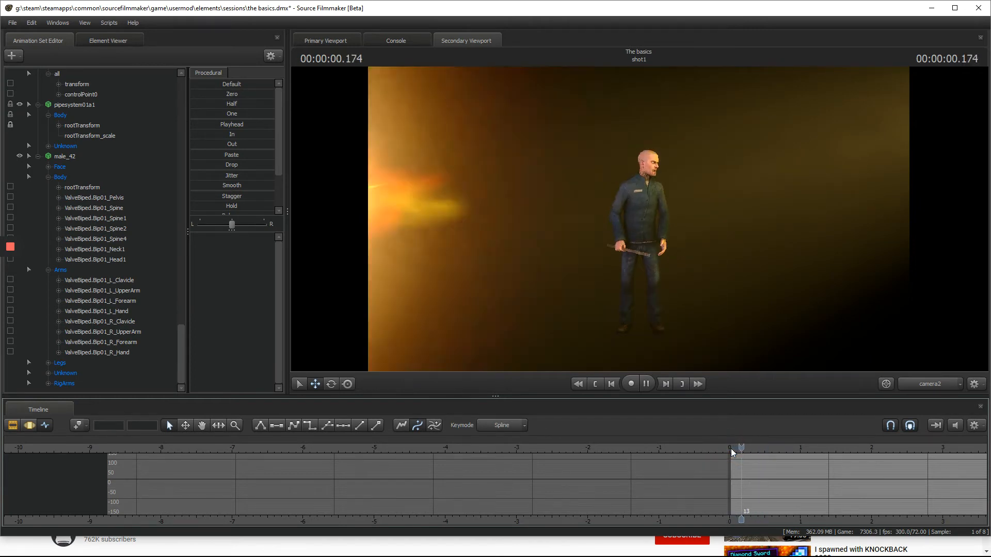
scroll(730, 449, "up", 4)
left_click(731, 449)
scroll(731, 449, "down", 3)
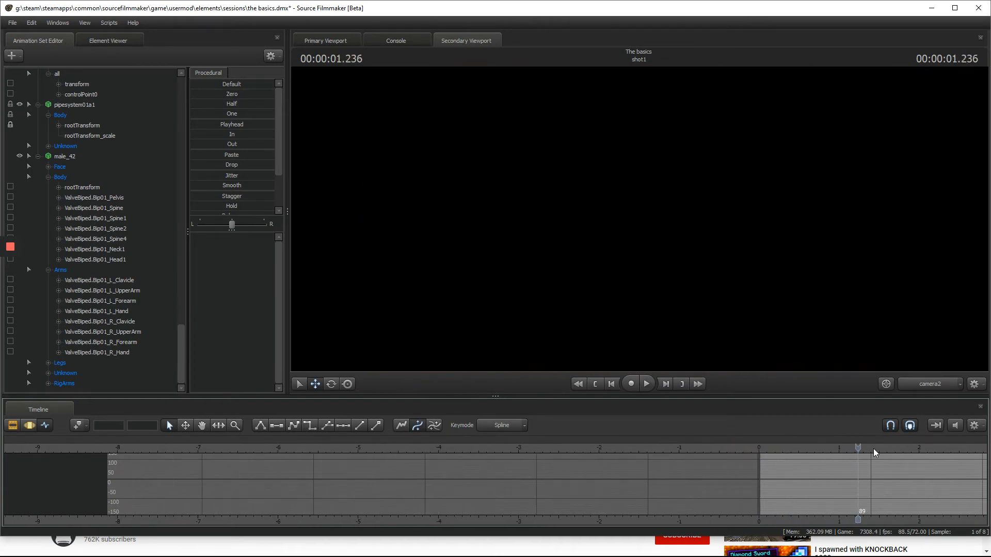
left_click(752, 444)
key("space")
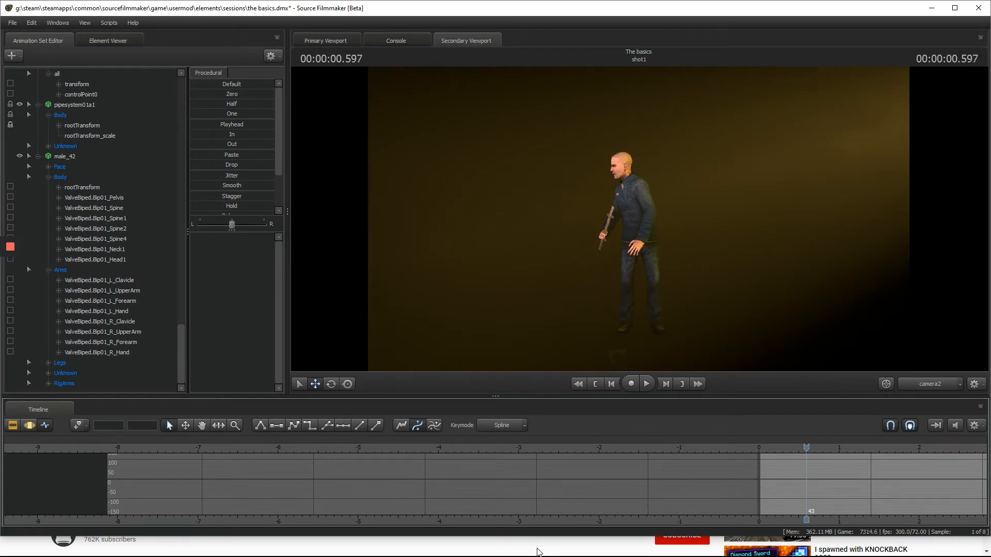
- Return to the start of the shot, switch to the work camera and frame the character's face in close-up
left_click(760, 447)
left_click(918, 384)
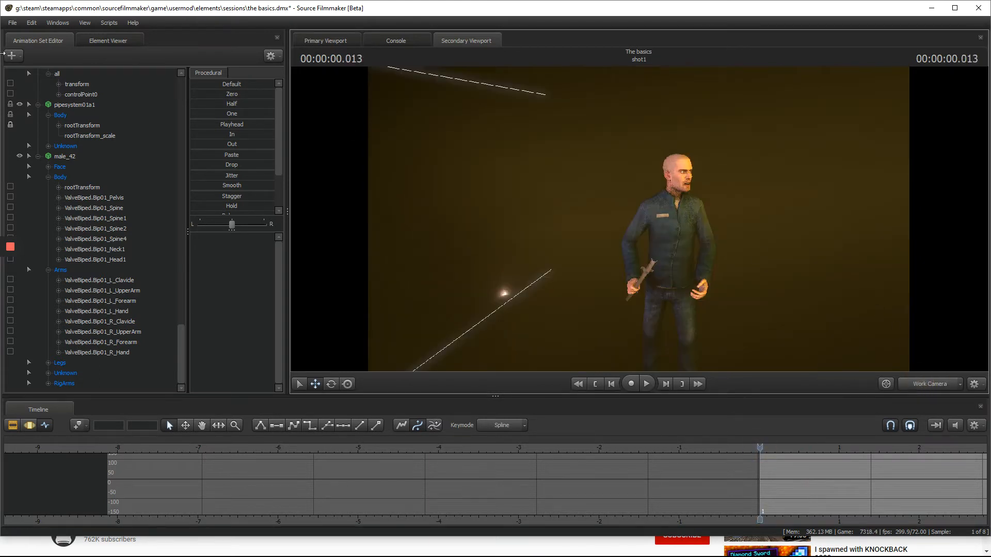
left_click(11, 55)
left_click_drag(615, 172, 627, 224)
key("w")
key("w")
key("s")
key("w")
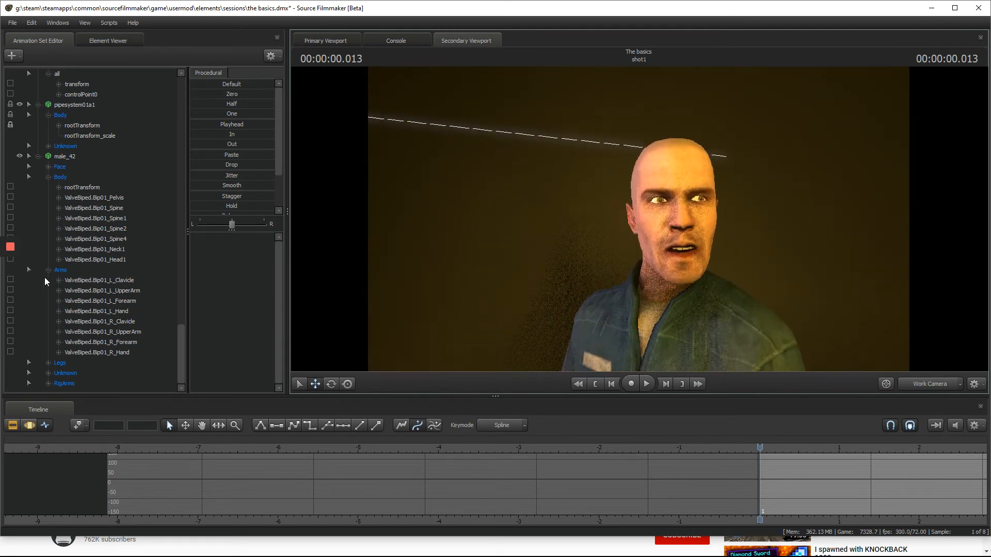
- Expand male_42's Face group and examine the lid_droop and outer_raiser controls and the Lower Face group
scroll(42, 240, "up", 3)
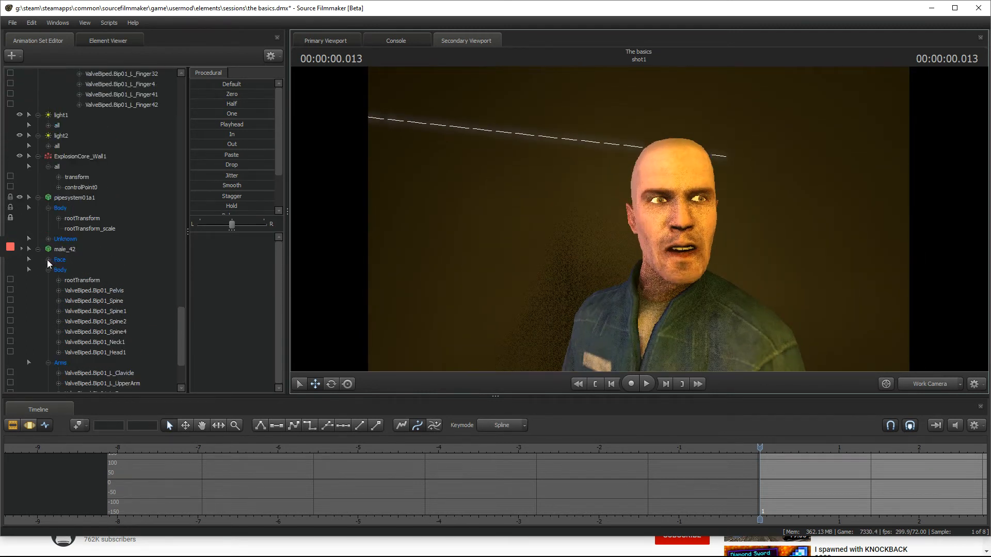
left_click(47, 259)
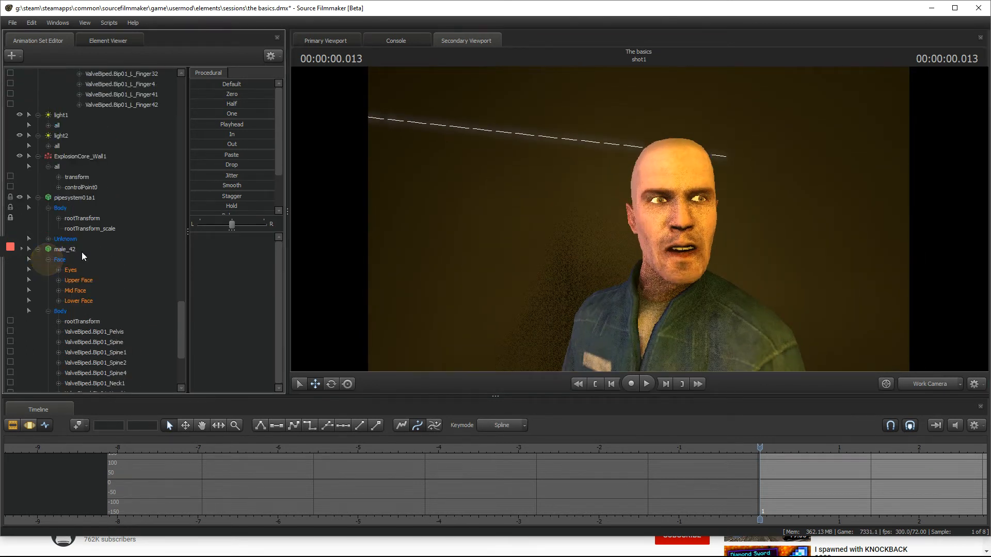
left_click(60, 280)
left_click(97, 291)
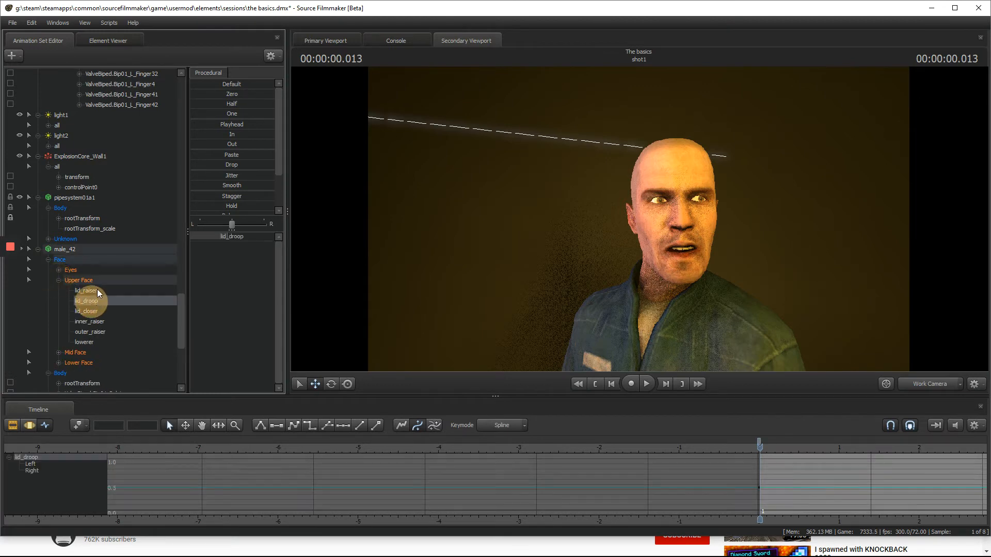
left_click(101, 332)
left_click(58, 362)
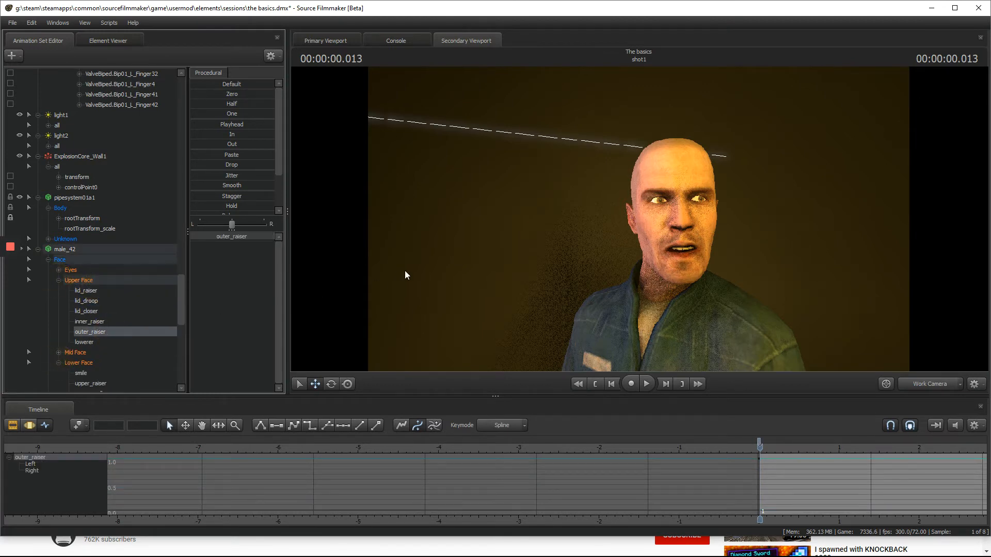
- Reframe the face, briefly play the shot and set the playhead to 0.166 s
key("s")
left_click_drag(406, 274, 382, 269)
key("w")
left_click_drag(639, 219, 637, 219)
key("w")
key("s")
key("space")
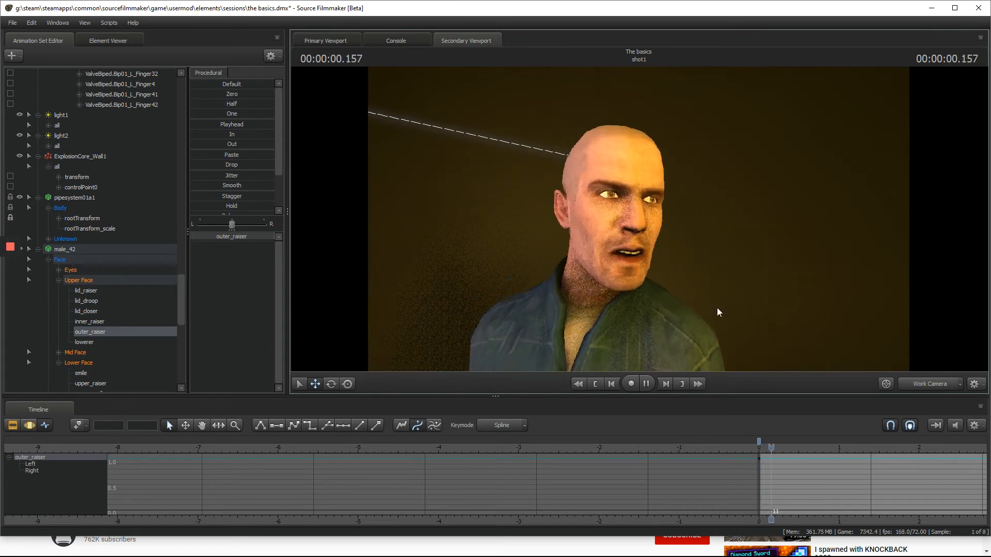
scroll(779, 448, "up", 3)
left_click_drag(774, 450, 719, 452)
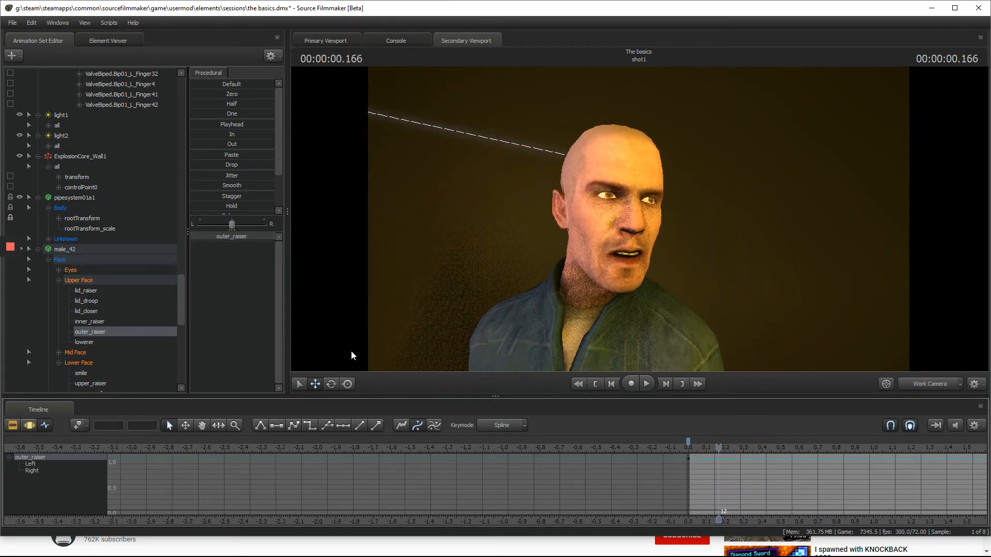
- Expand male_42's Eyes group, select all of the Face controls and keyframe them at 0.166 s
left_click(58, 270)
scroll(96, 292, "down", 3)
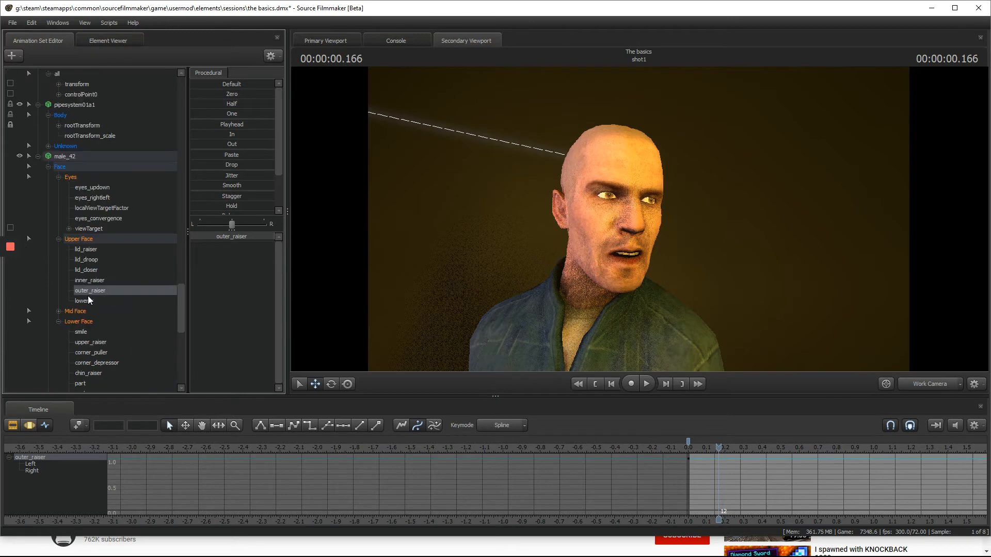
left_click(90, 283)
scroll(707, 446, "up", 3)
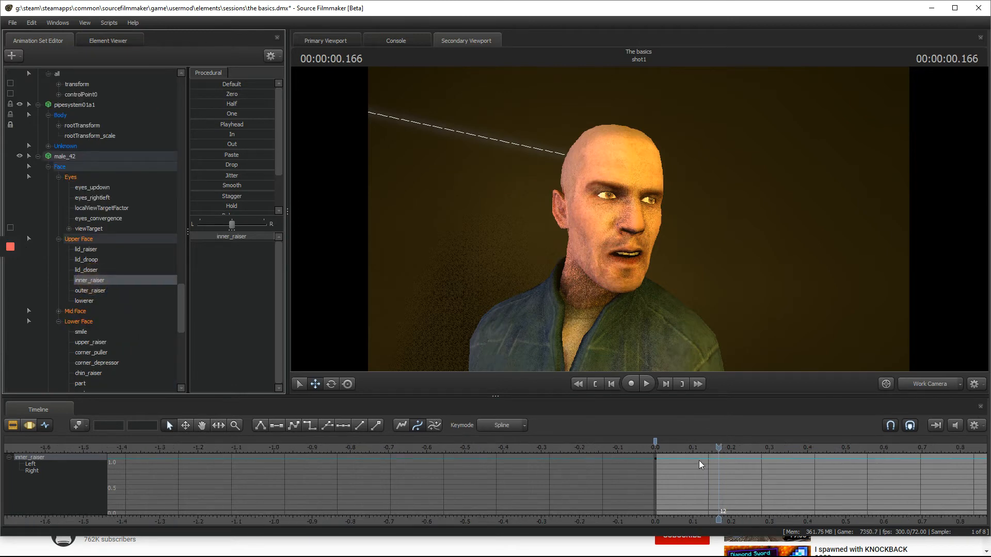
left_click(70, 176)
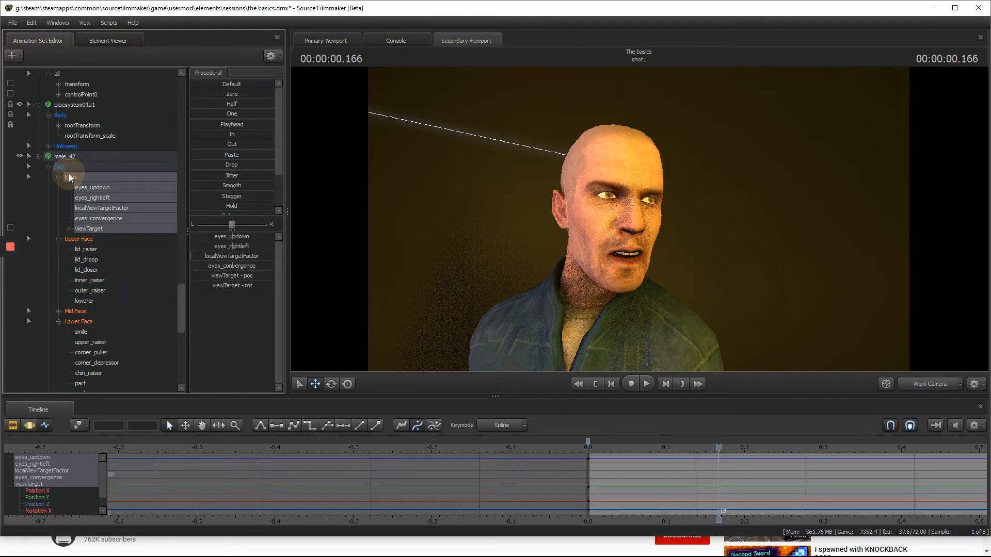
left_click(70, 170)
scroll(70, 172, "down", 5)
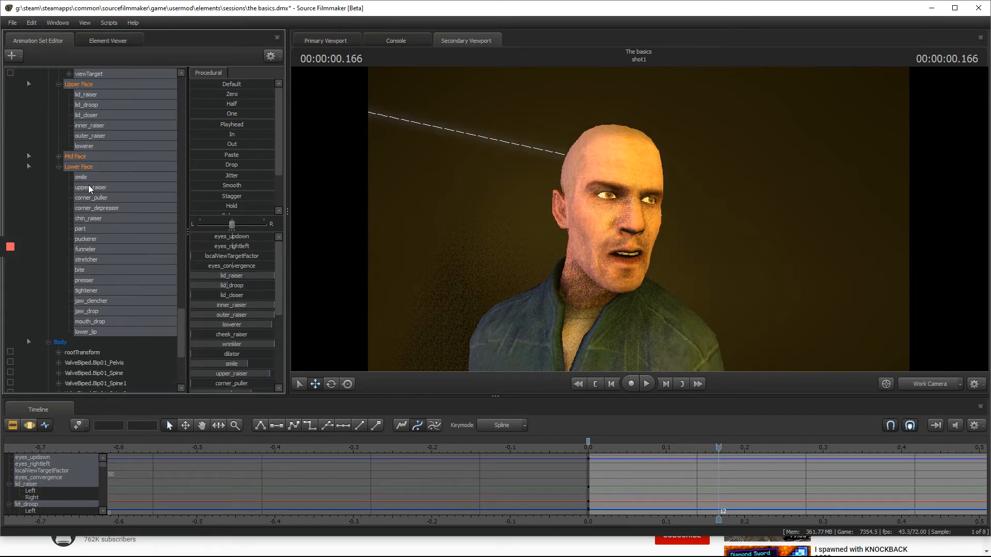
scroll(97, 203, "up", 3)
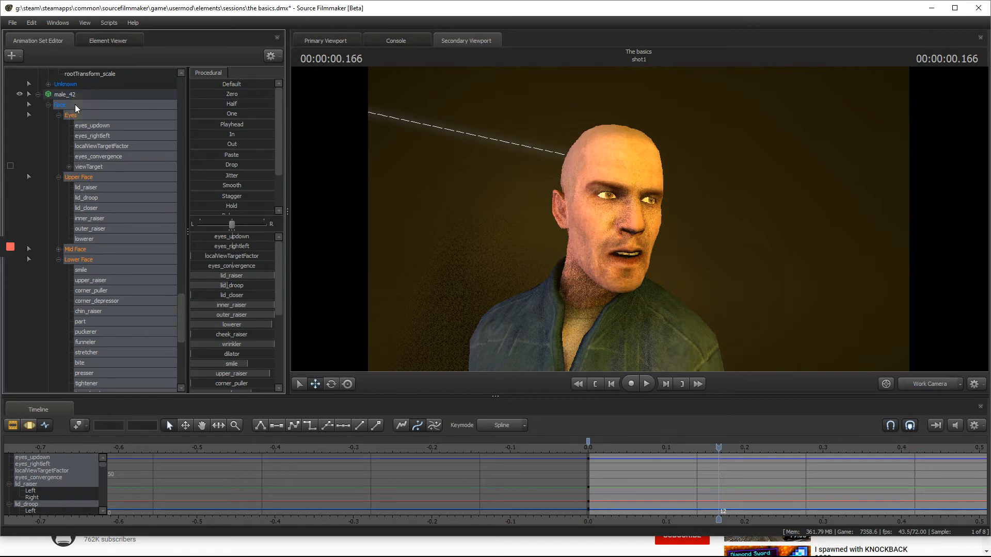
scroll(85, 124, "down", 5)
scroll(697, 449, "up", 5)
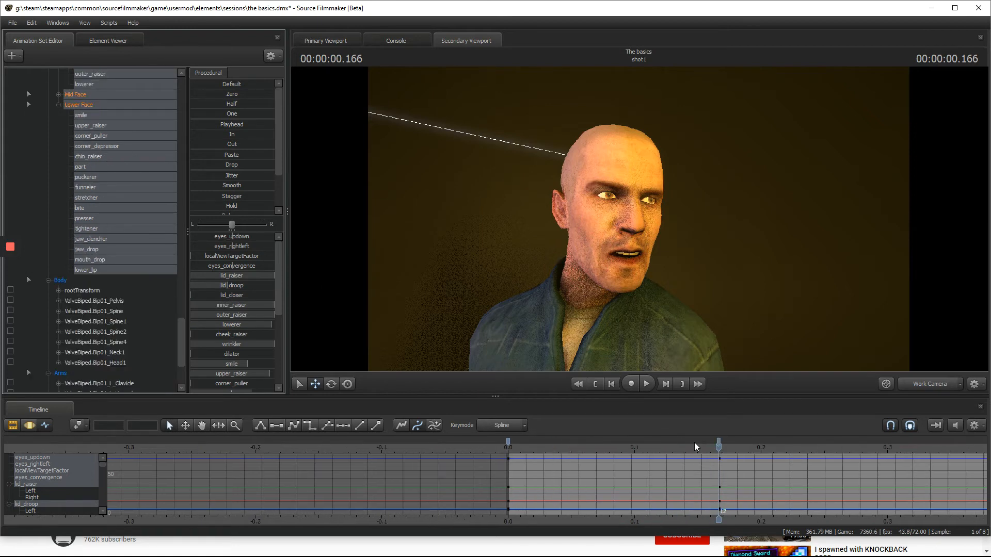
- Keyframe male_42's facial controls at 0.152 s as well and move the playhead to 0.208 s
left_click_drag(705, 452, 691, 444)
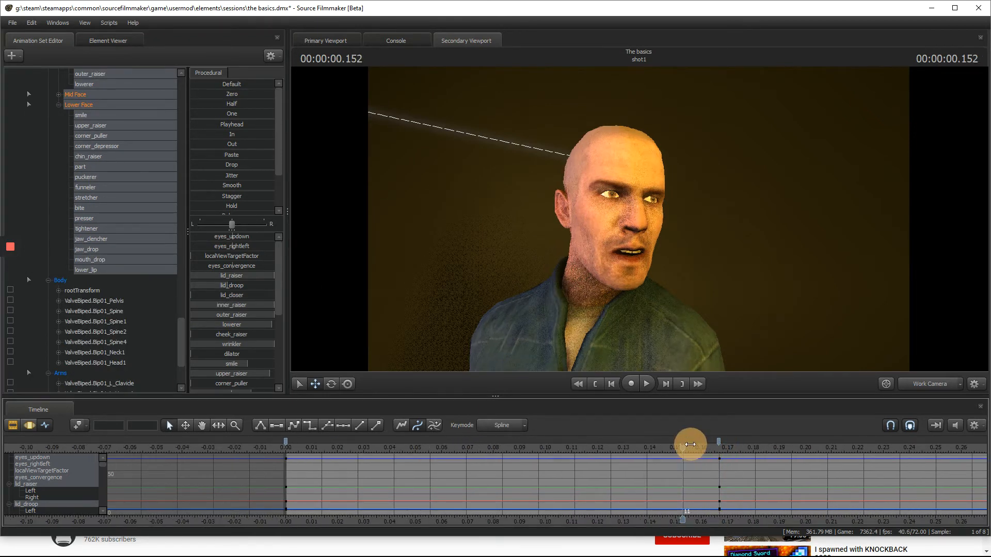
scroll(687, 446, "down", 2)
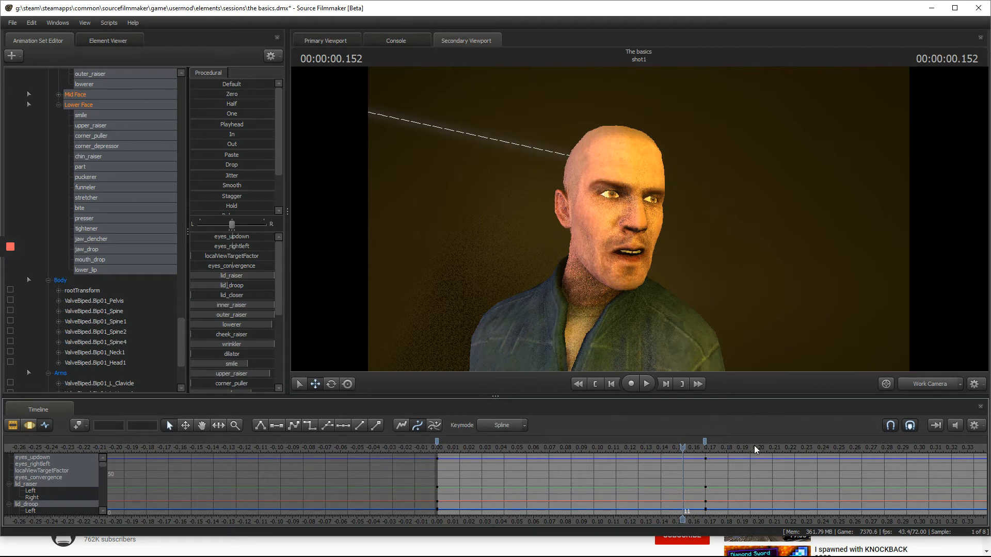
left_click(704, 447)
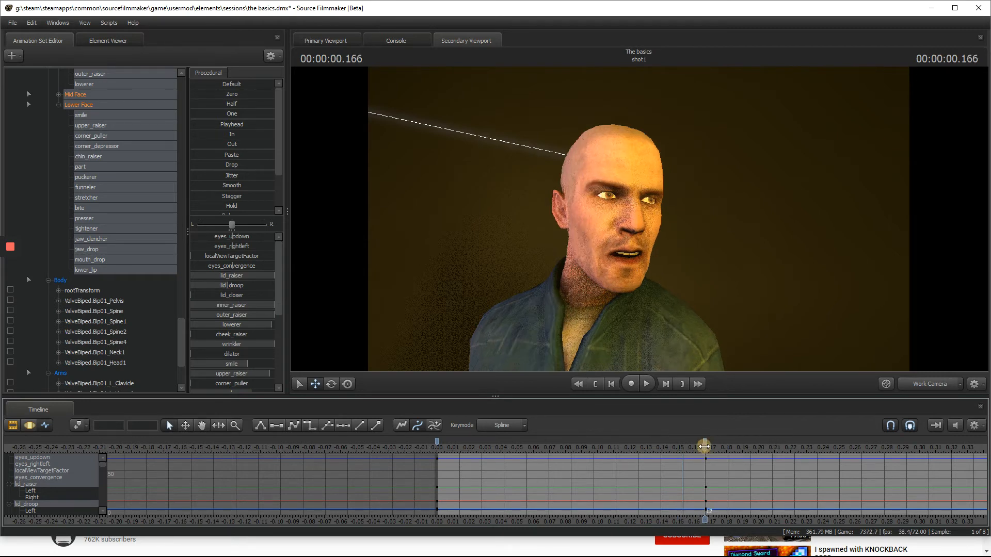
left_click_drag(702, 447, 770, 449)
key("m")
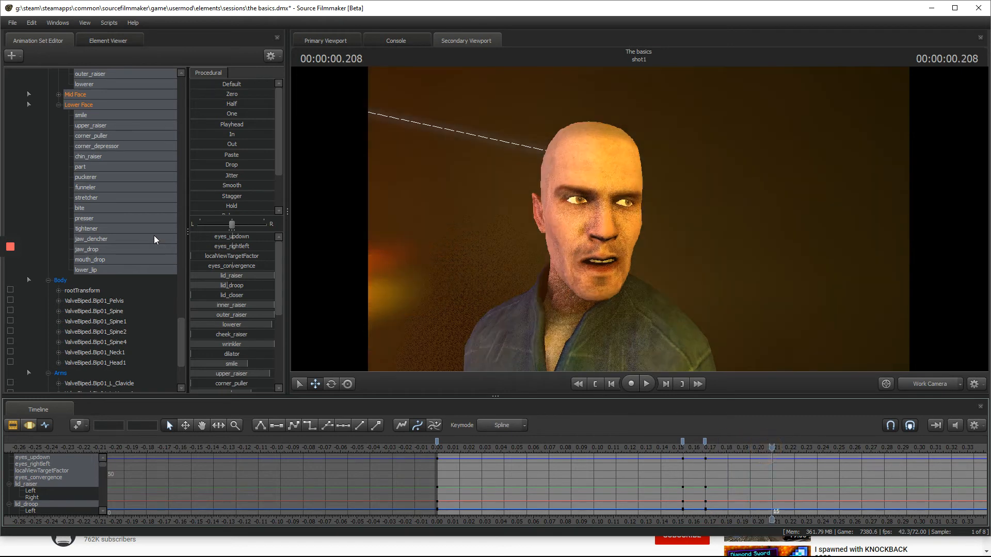
- Try adjusting male_42's mouth at 0.208 s with the bite, jaw_drop, jaw_clencher, mouth_drop and lower_lip controls
left_click(116, 207)
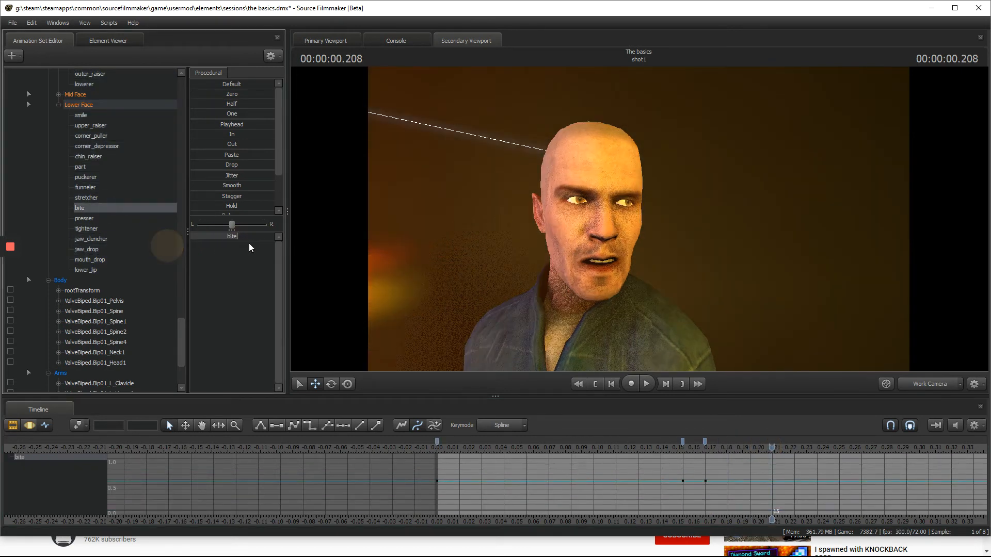
left_click_drag(208, 235, 183, 237)
left_click(112, 249)
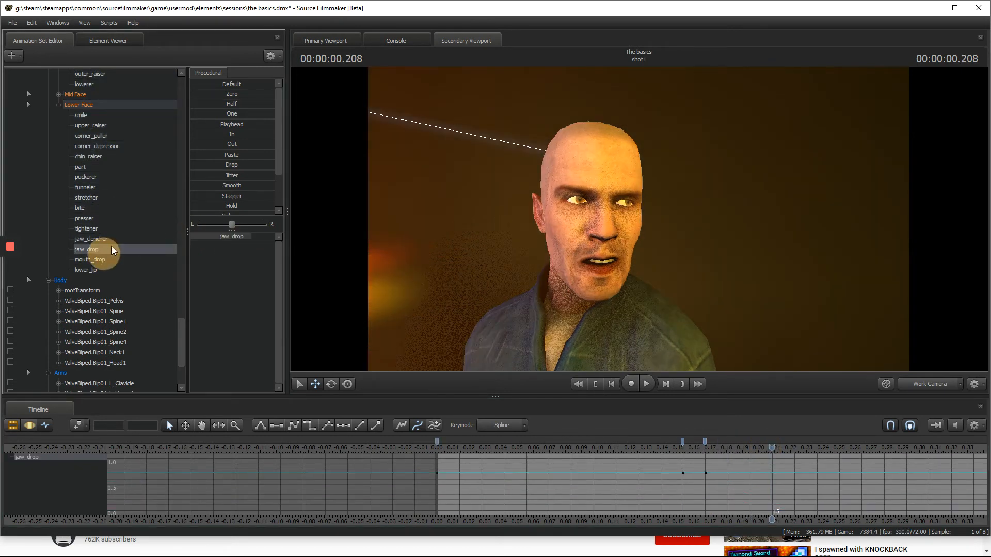
left_click(104, 239)
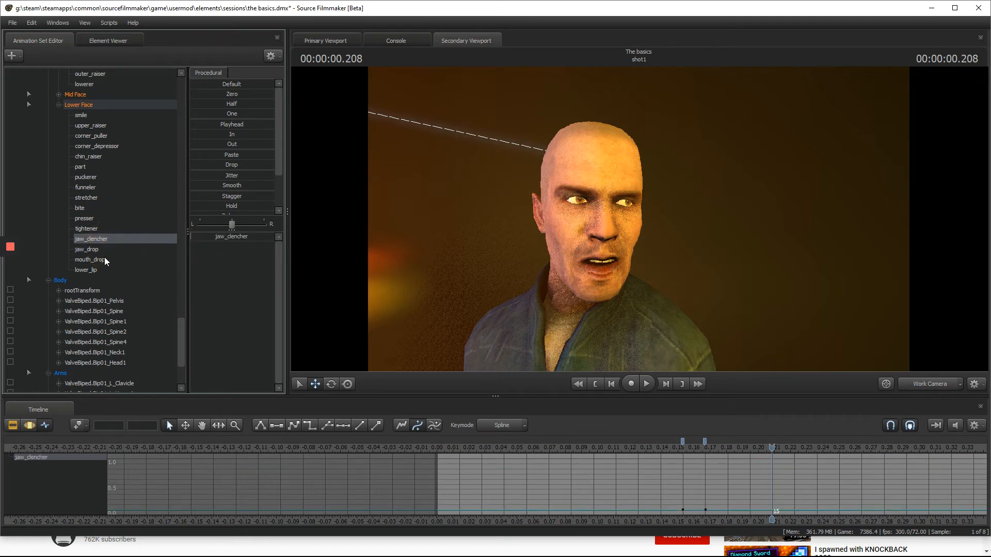
left_click(105, 259)
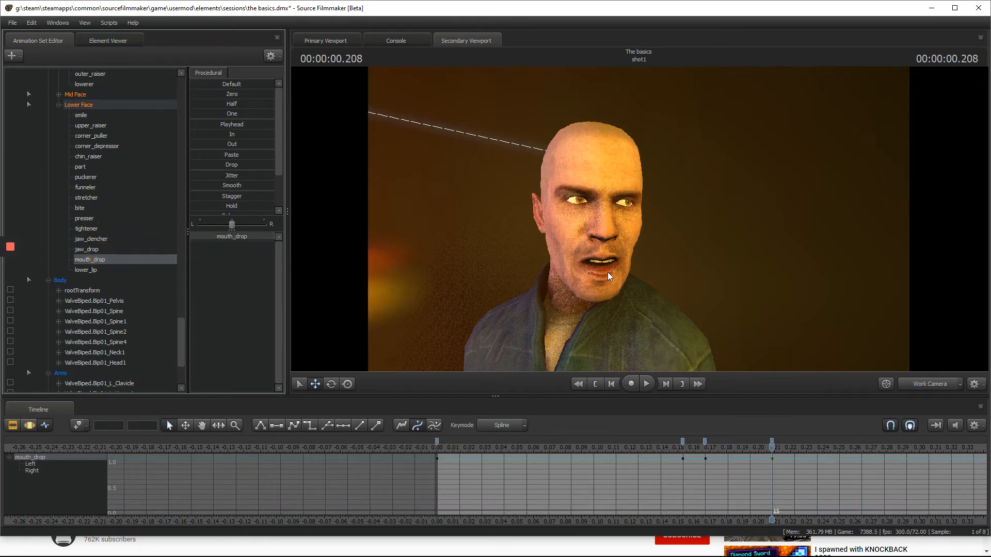
left_click(128, 270)
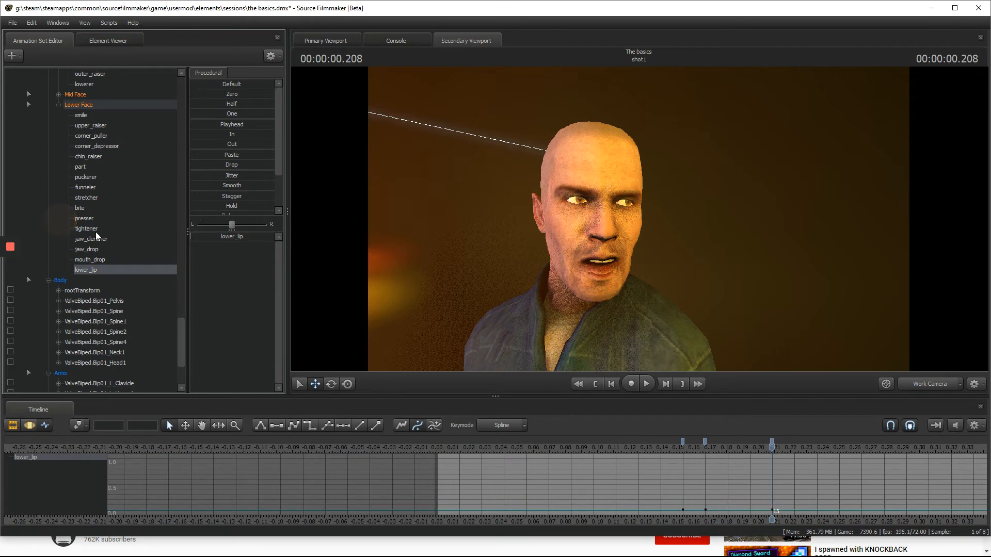
- Go through male_42's remaining Lower Face controls and adjust corner_depressor at 0.208 s
left_click(82, 226)
left_click(85, 210)
left_click(85, 217)
left_click(95, 200)
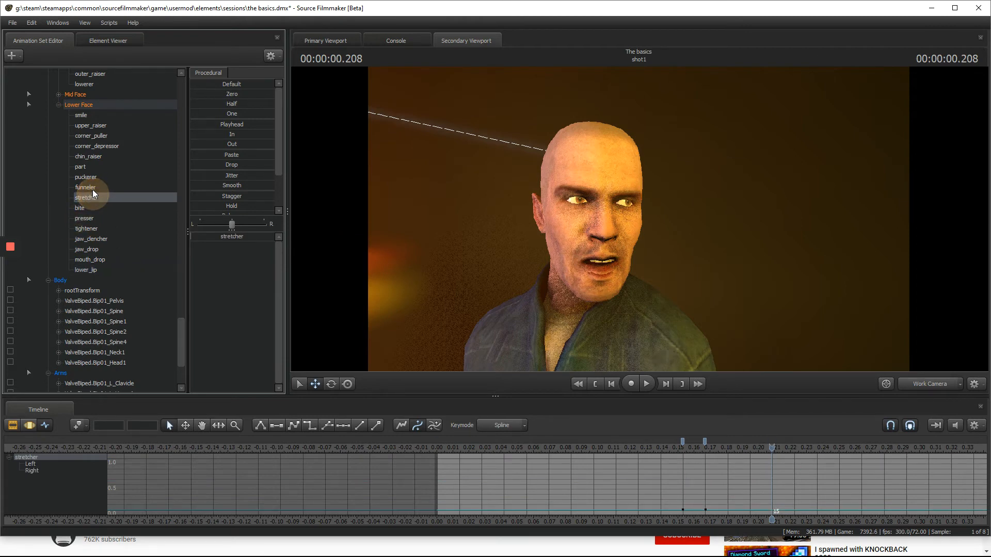
left_click(92, 189)
left_click(95, 178)
left_click(96, 227)
left_click(100, 239)
left_click(88, 168)
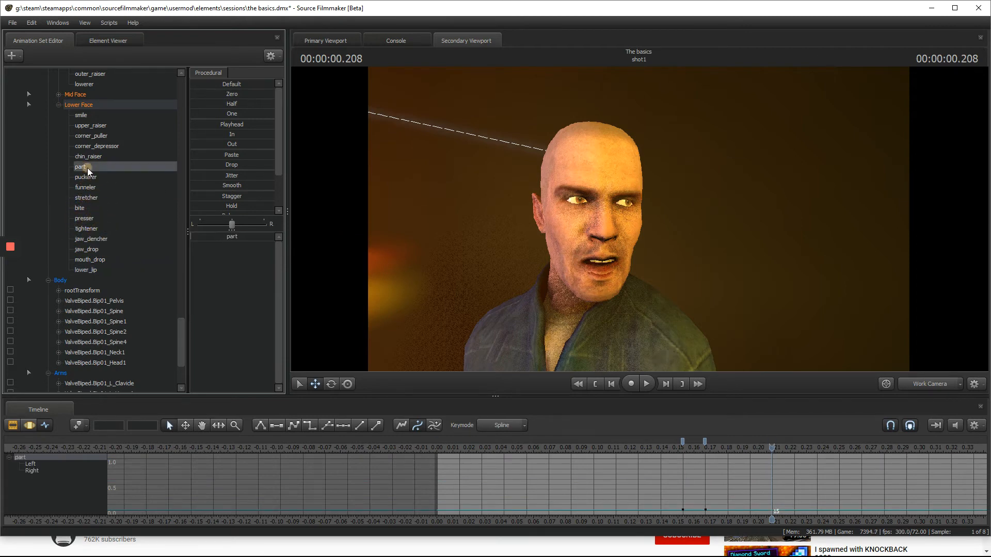
left_click(93, 144)
left_click_drag(265, 239, 341, 263)
- Delete the duplicate character male_42 from the animation sets
scroll(88, 258, "down", 15)
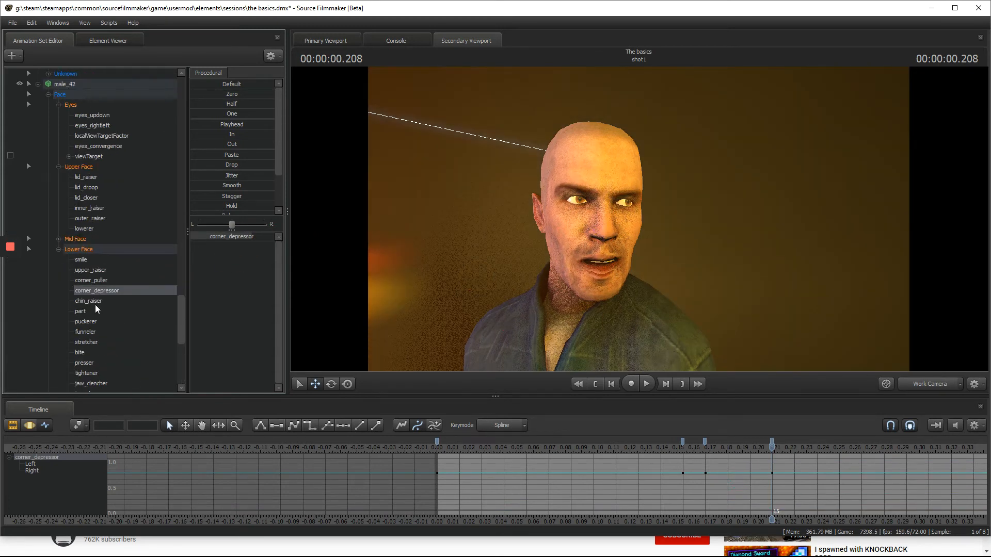
scroll(97, 302, "up", 20)
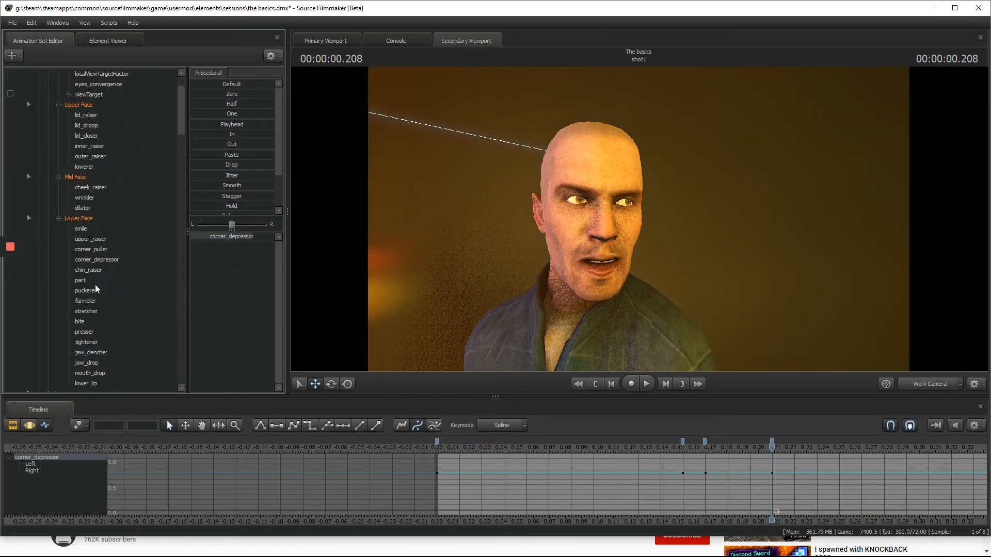
scroll(91, 278, "down", 20)
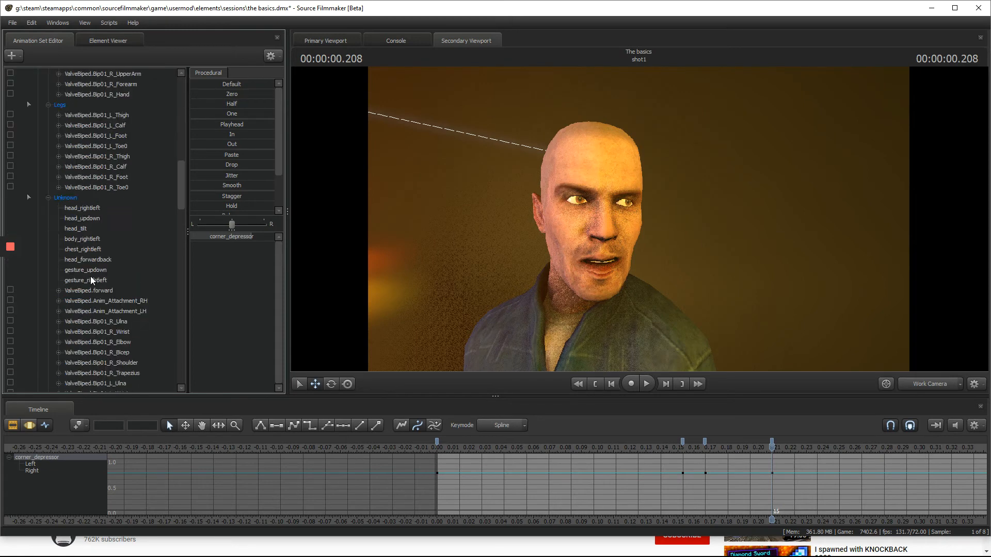
left_click(82, 320)
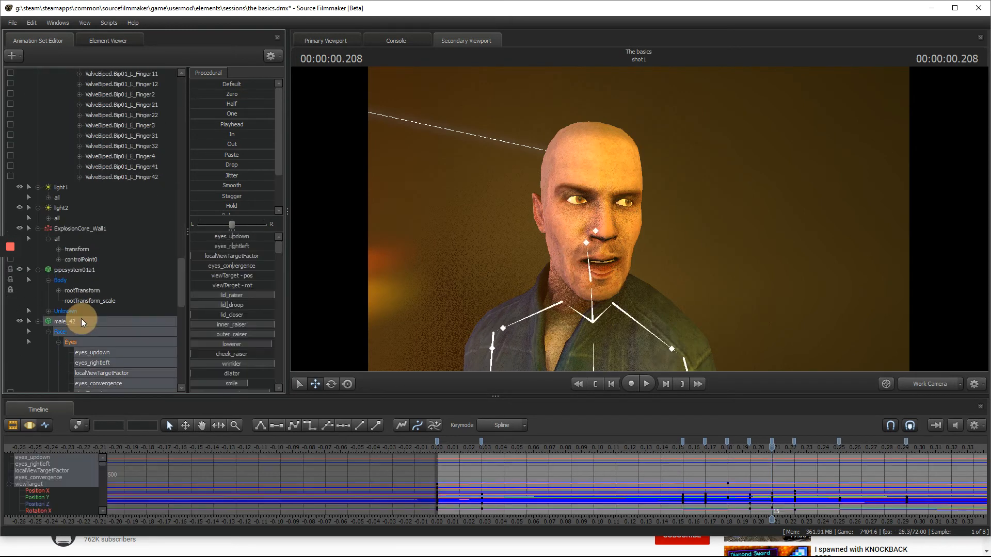
right_click(78, 321)
left_click(123, 341)
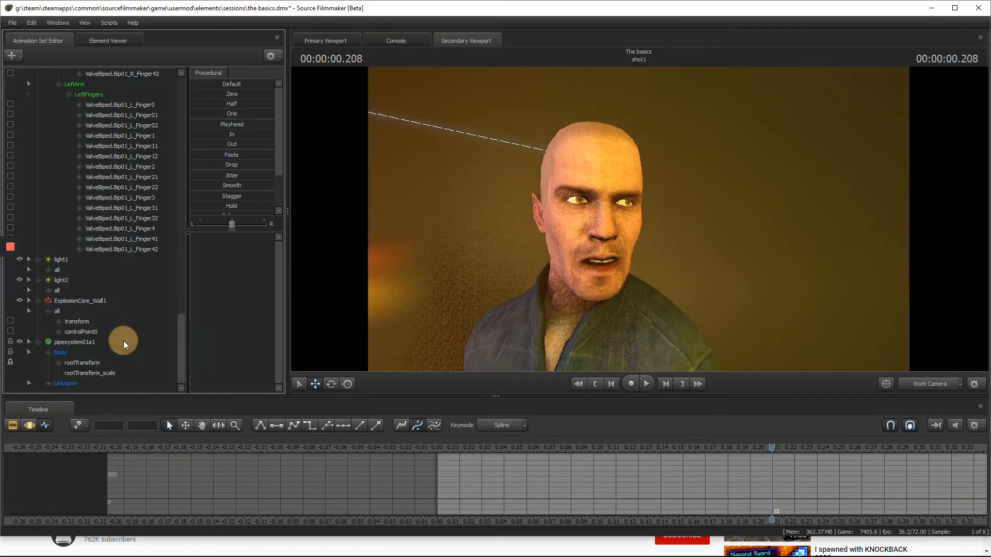
- Frame the remaining character's face in a tighter close-up and select all of male_041's Face controls
key("w")
left_click_drag(561, 261, 640, 218)
key("s")
key("w")
key("ctrl")
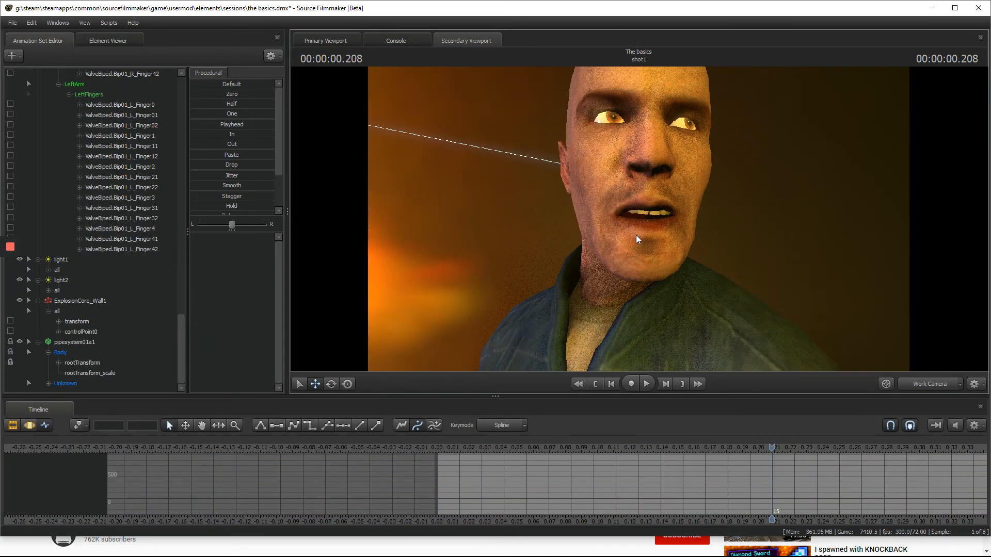
scroll(40, 304, "up", 20)
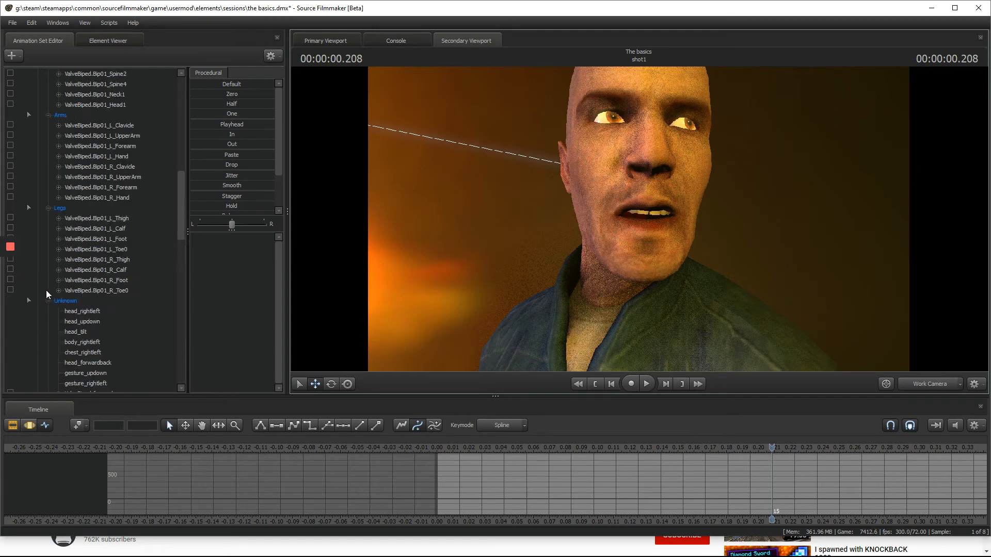
left_click(67, 83)
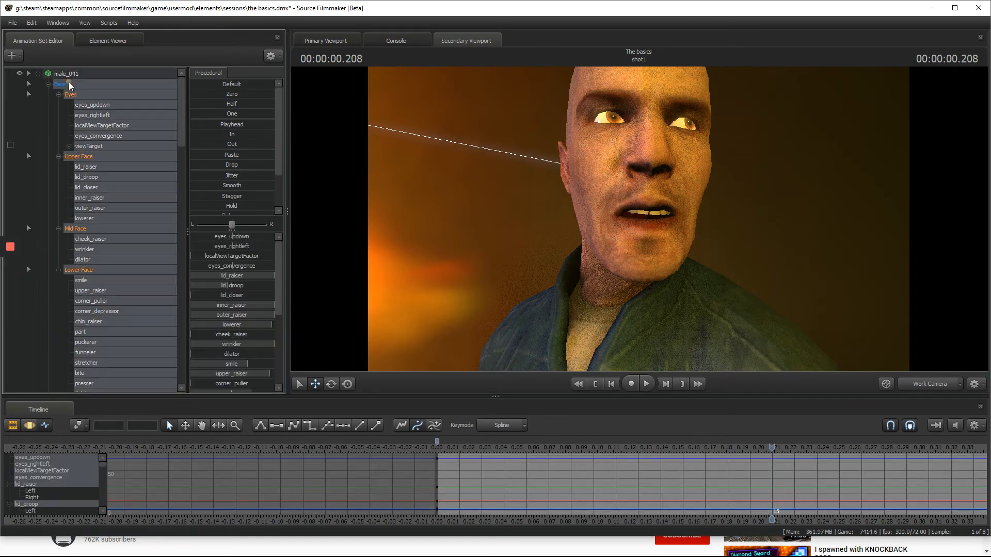
- Keyframe male_041's facial controls on two nearby frames shortly before 0.2 s
scroll(712, 442, "up", 3)
mouse_move(710, 443)
left_mouse_down()
mouse_move(628, 450)
mouse_move(726, 456)
left_mouse_up()
scroll(730, 460, "down", 3)
- At 0.236 s, raise male_041's lid_raiser to its maximum and lower lid_droop to zero
key("Right")
key("Right")
key("Right")
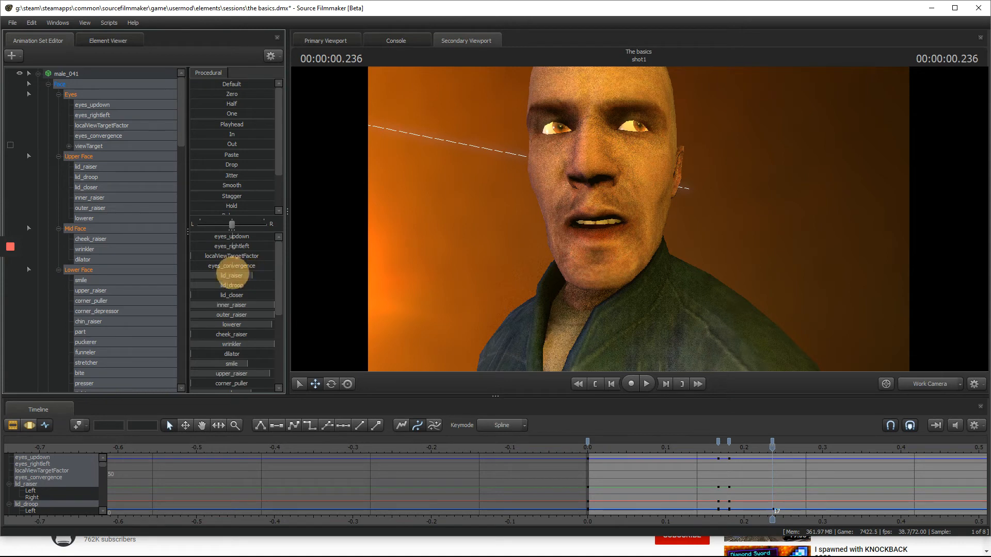
left_click_drag(233, 273, 313, 302)
left_click(125, 282)
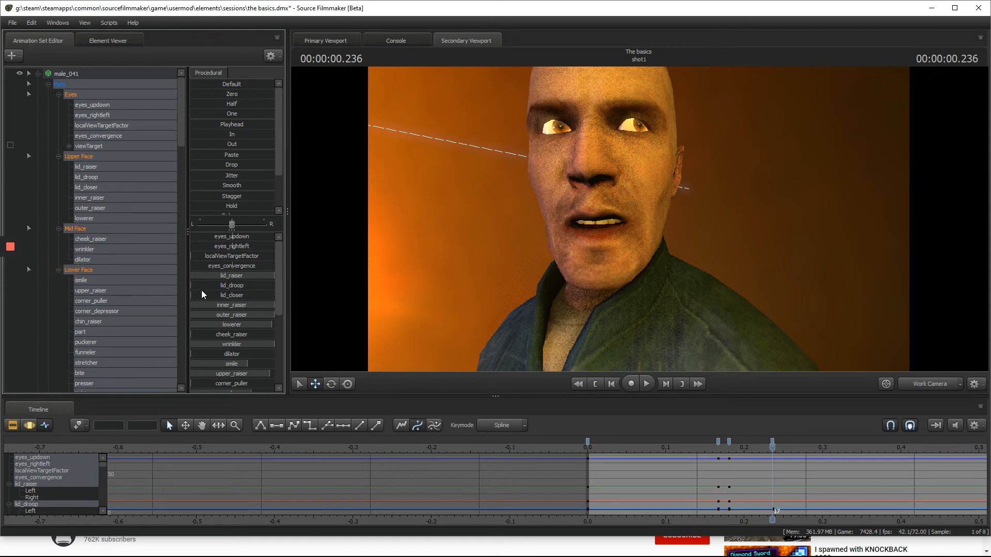
- Raise male_041's lid_closer to its maximum at 0.236 s and move the playhead to 0.361 s
left_click_drag(202, 293, 393, 299)
key("Right")
key("Right")
key("Right")
key("Right")
key("Right")
key("Right")
key("Right")
key("Right")
key("Right")
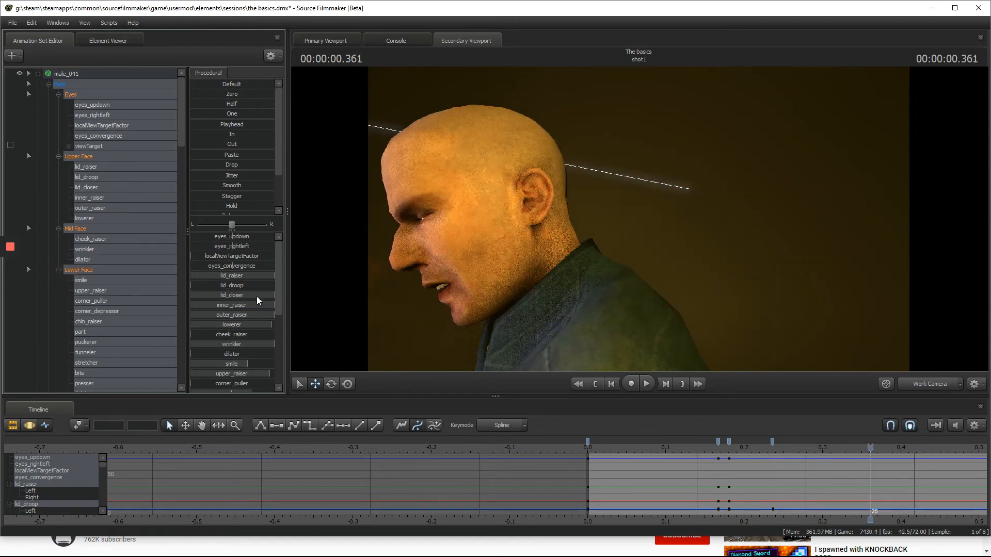
- At 0.361 s, lower male_041's lid_closer and wrinkler to zero
left_click_drag(257, 297, 38, 293)
left_click_drag(360, 268, 641, 220)
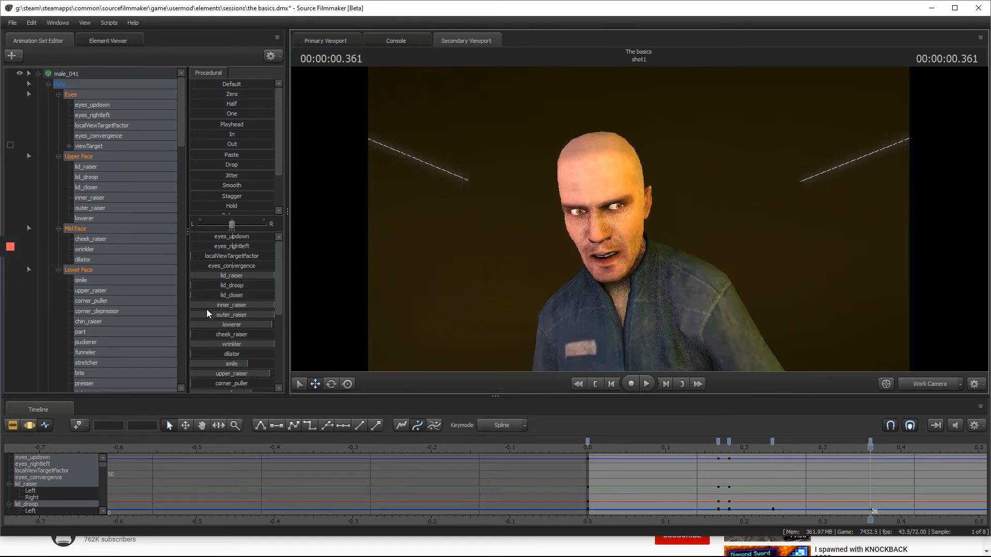
scroll(227, 313, "down", 3)
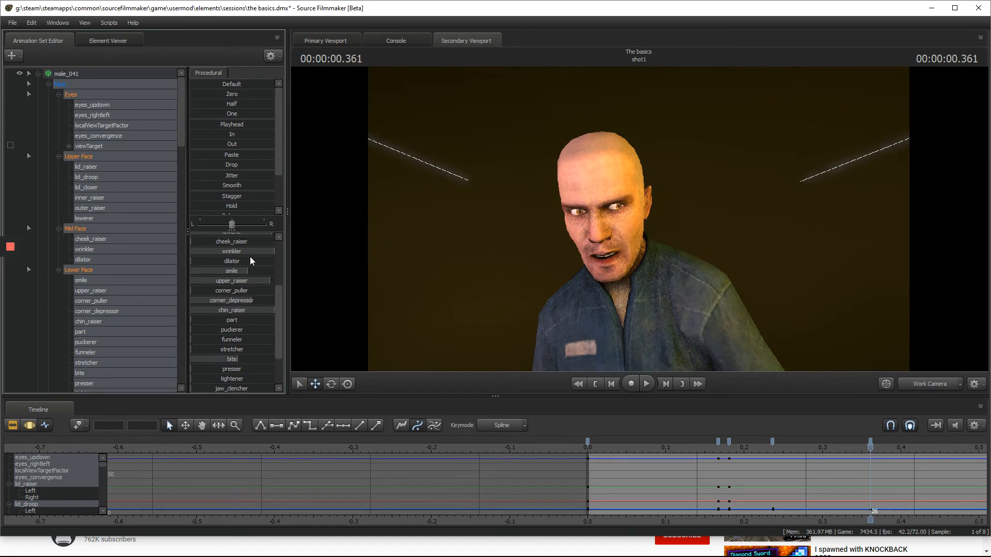
left_click_drag(236, 248, 50, 243)
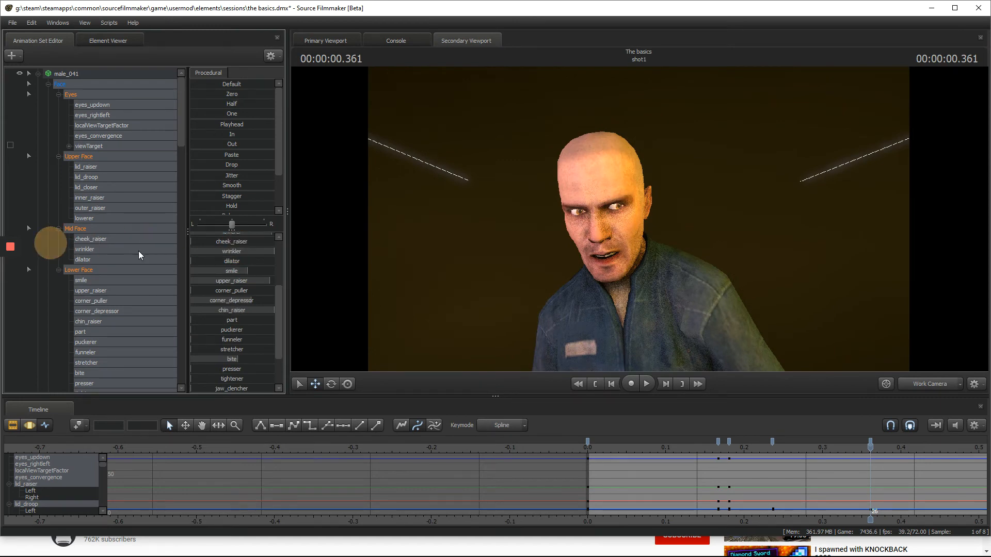
- At 0.236 s, lower chin_raiser and bite to zero and raise corner_depressor and jaw_drop to their maximum
scroll(764, 470, "up", 3)
left_click_drag(870, 448, 713, 455)
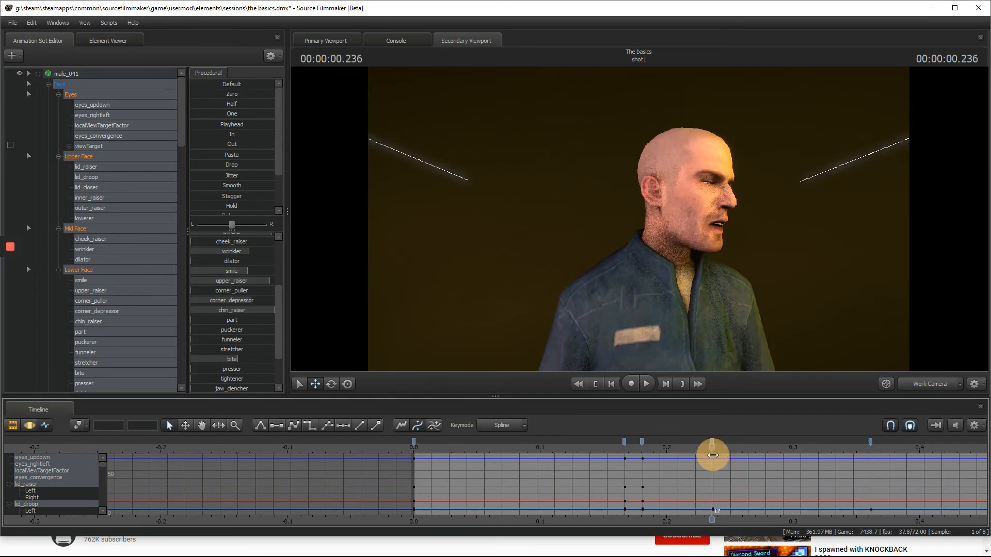
left_click_drag(245, 308, 138, 325)
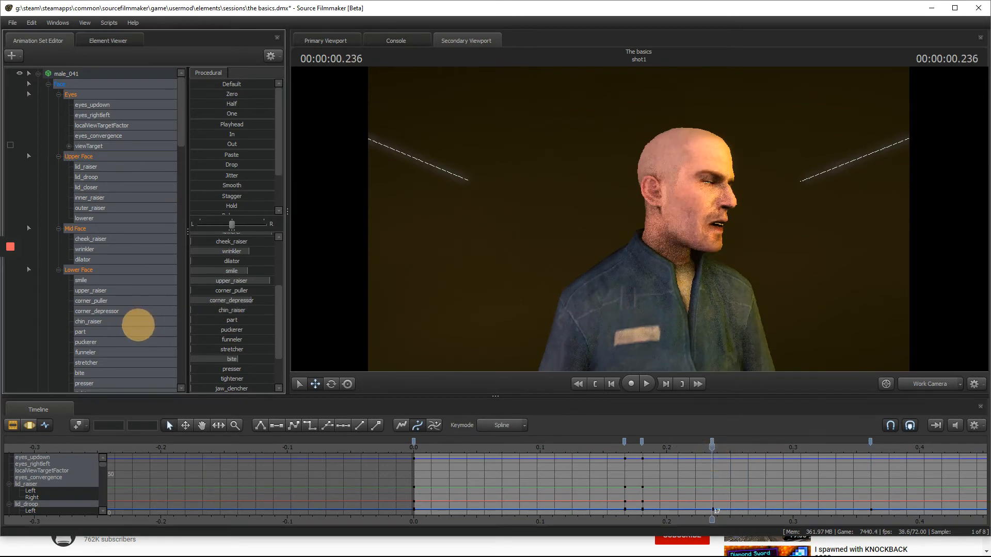
left_click_drag(204, 298, 424, 327)
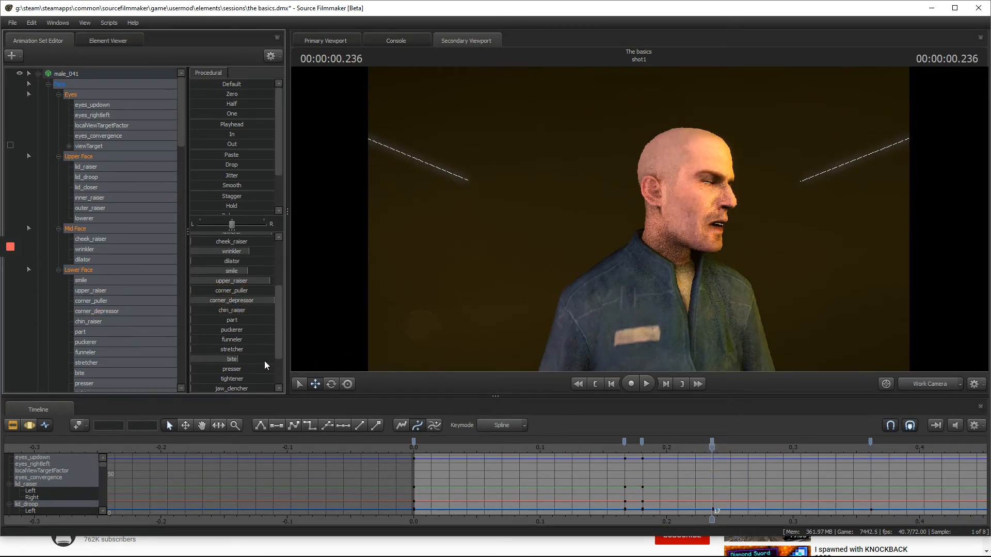
scroll(243, 330, "down", 2)
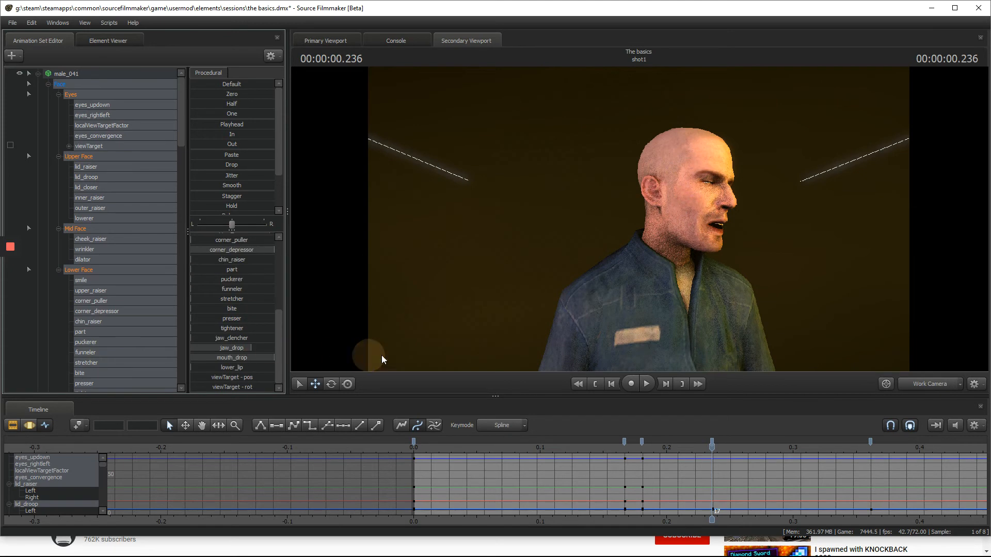
left_click_drag(258, 348, 510, 358)
- Lower male_041's smile, upper_raiser and wrinkler to zero at 0.236 s
key("d")
left_click_drag(637, 219, 637, 218)
key("w")
scroll(198, 254, "up", 3)
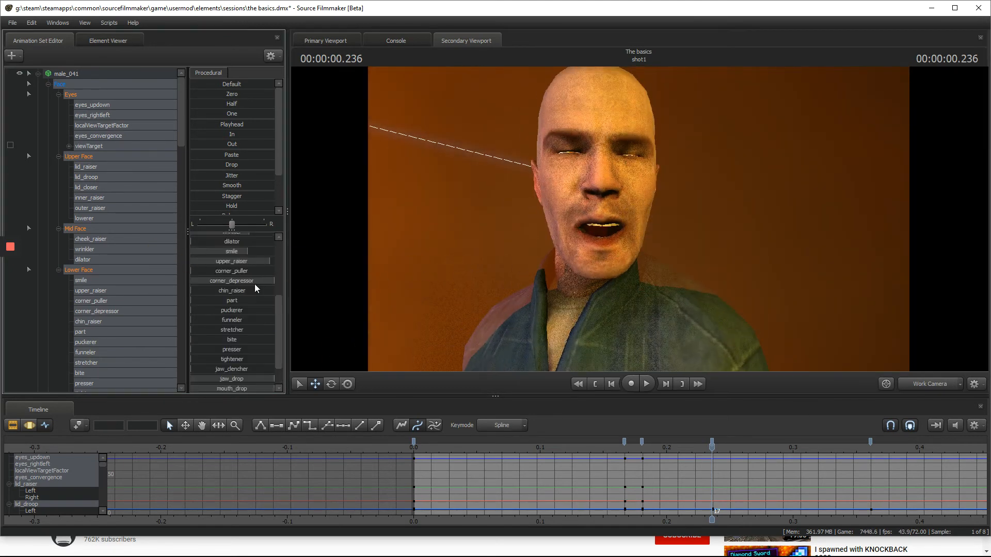
left_click(149, 255)
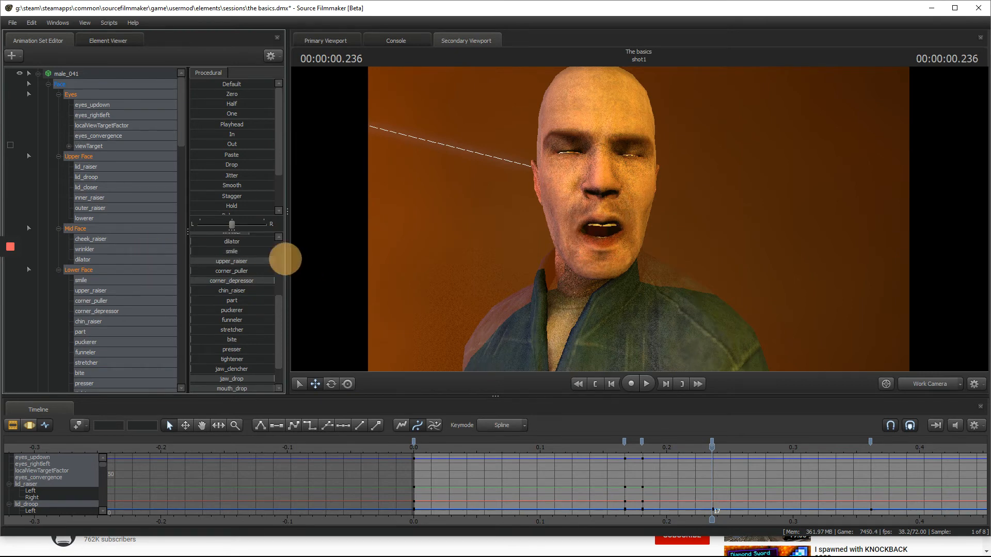
left_click(124, 262)
scroll(231, 269, "up", 6)
left_click(162, 293)
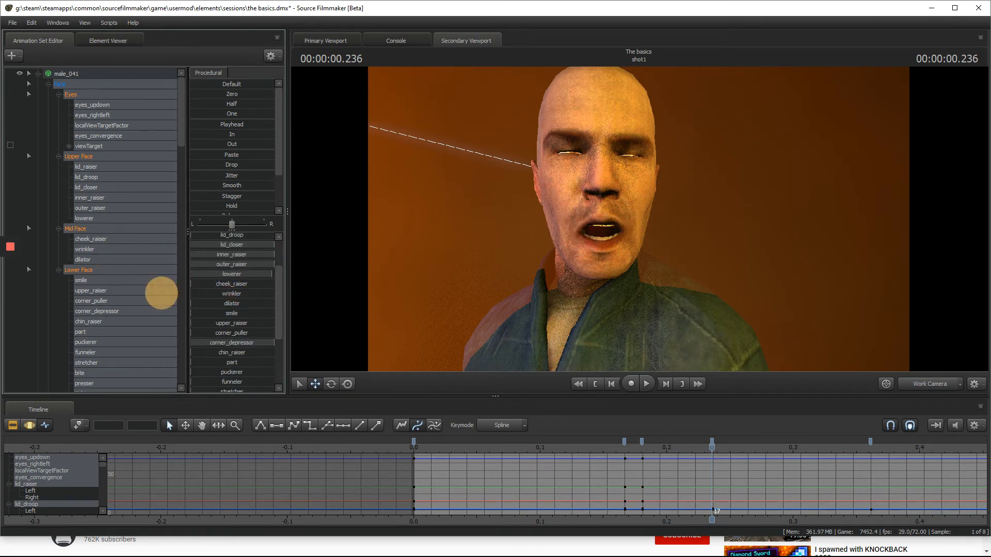
scroll(234, 293, "up", 5)
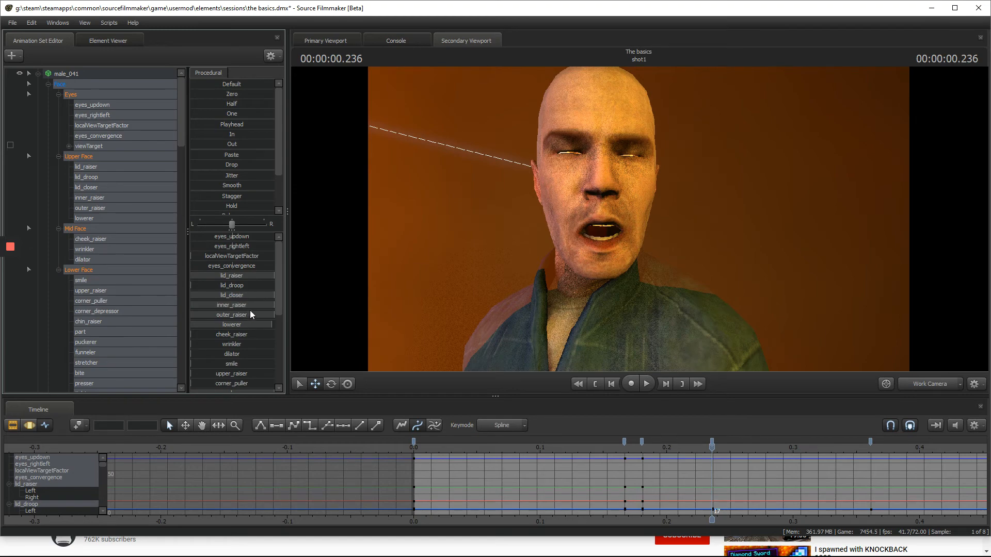
scroll(243, 289, "down", 5)
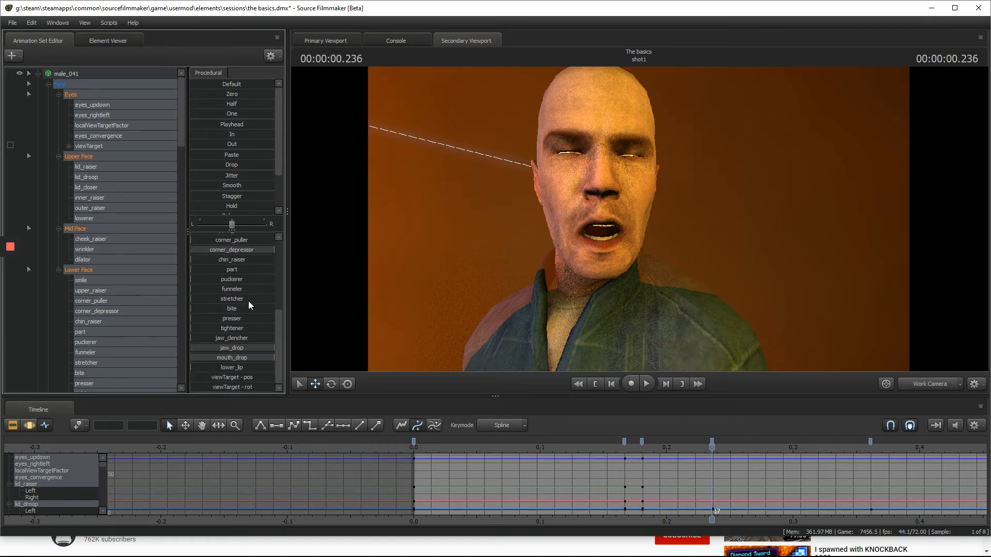
- Play the expression from 0.152 s and remove the facial keys at 0.361 s
left_click(603, 444)
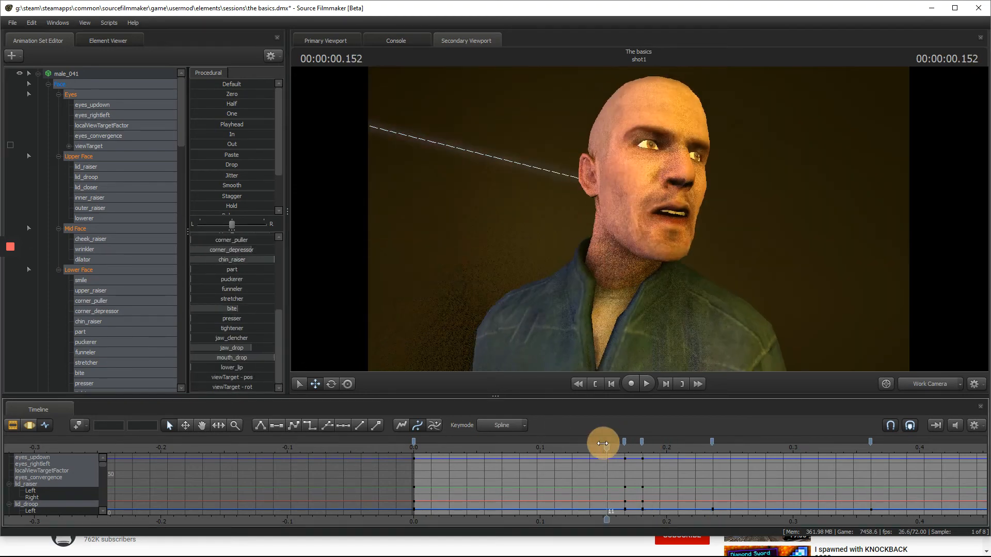
key("space")
left_click(719, 453)
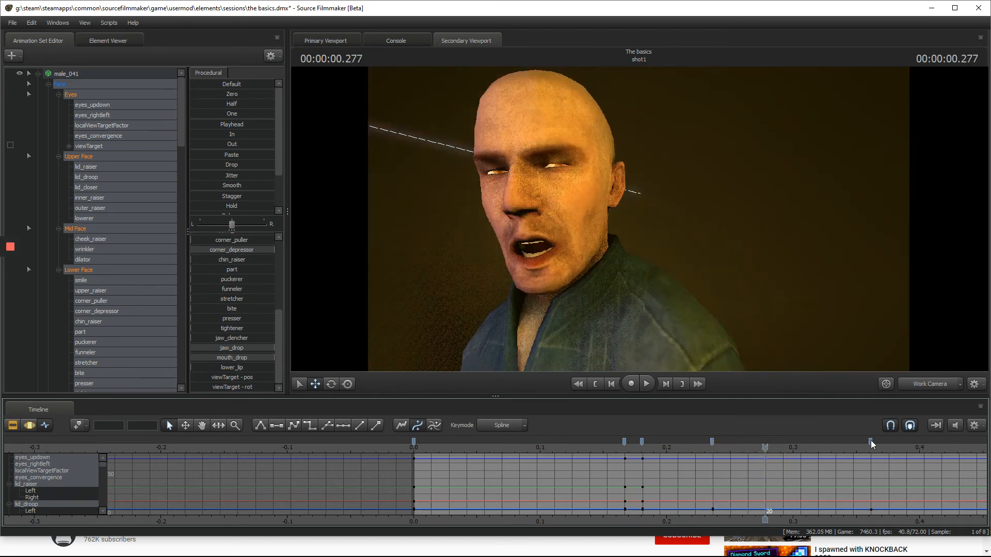
scroll(872, 445, "down", 2)
- At 0.319 s, lower male_041's lid_closer, lid_raiser, inner_raiser and outer_raiser to zero
left_click(798, 446)
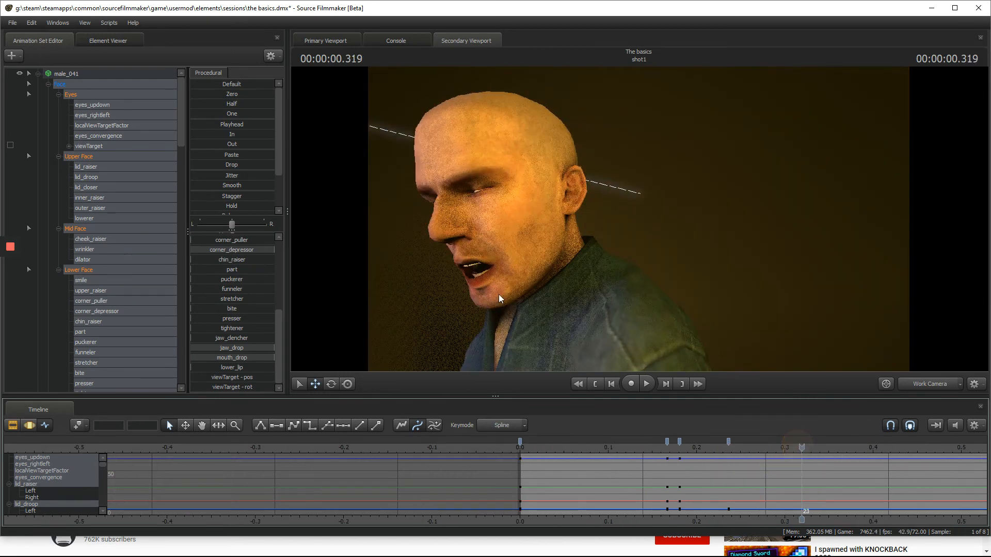
scroll(215, 289, "up", 5)
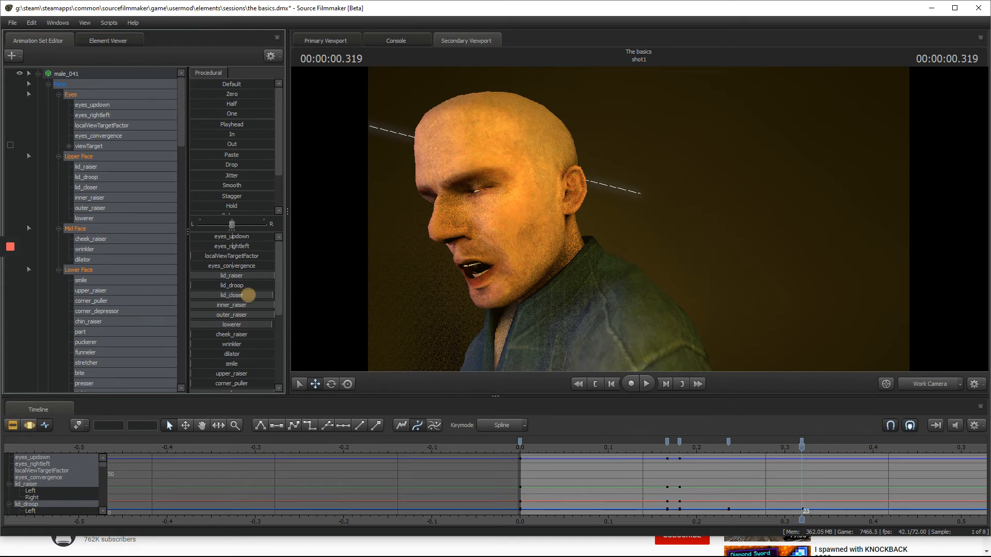
left_click_drag(248, 295, 129, 294)
left_click_drag(638, 219, 639, 218)
key("w")
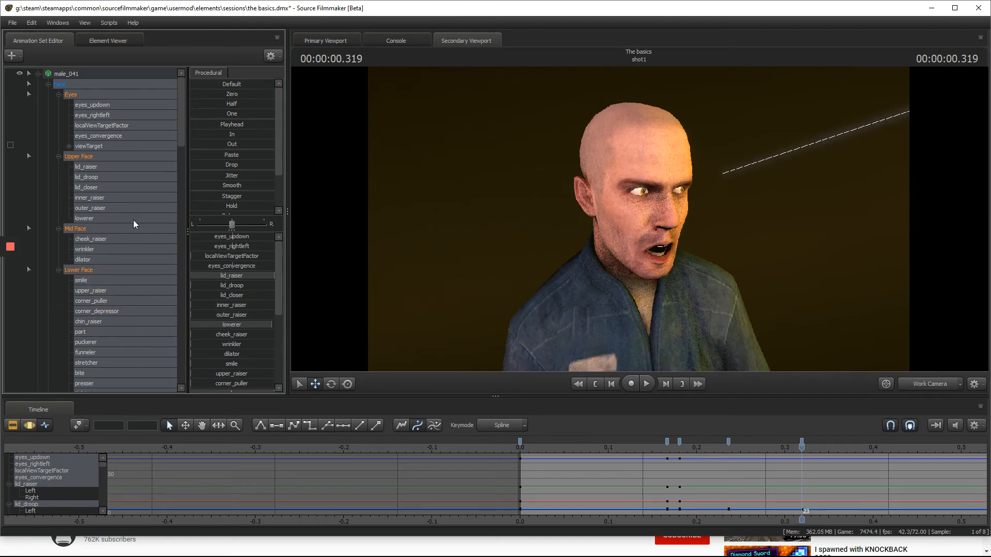
left_click(93, 168)
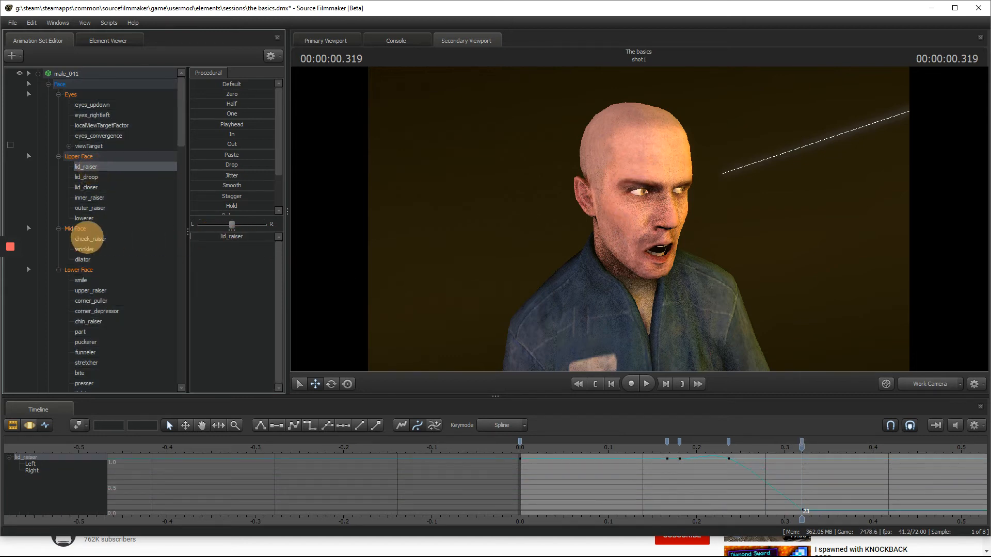
- Check the animation curves of individual face controls, including wrinkler, bite, presser and eyes_rightleft
left_click(92, 208)
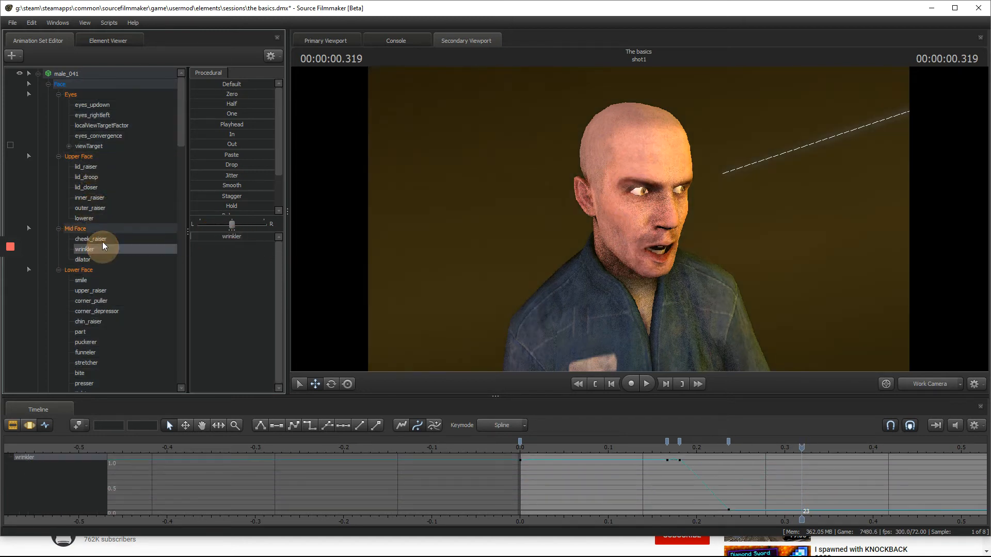
left_click(103, 291)
scroll(109, 290, "down", 3)
left_click(107, 283)
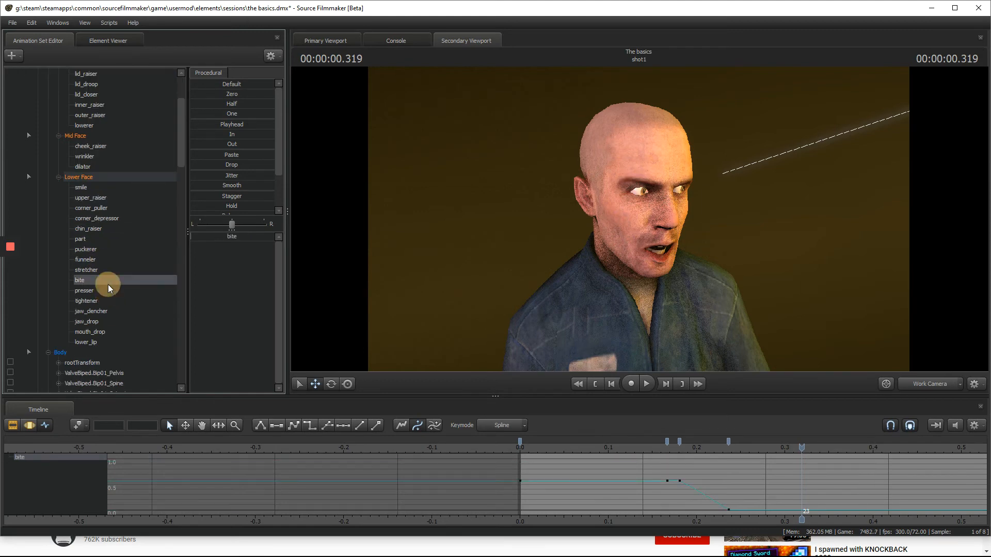
left_click(109, 292)
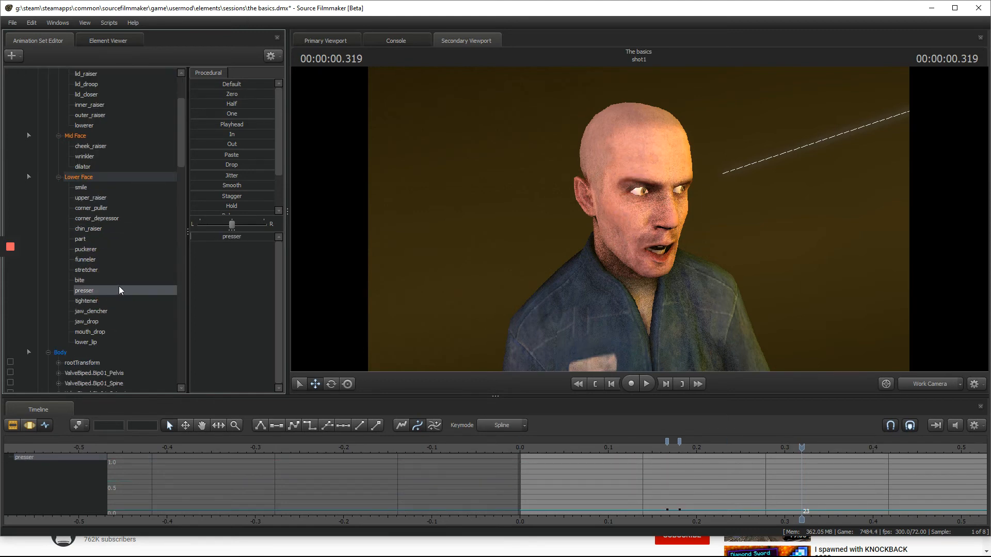
left_click(100, 218)
scroll(98, 215, "up", 2)
scroll(99, 214, "up", 1)
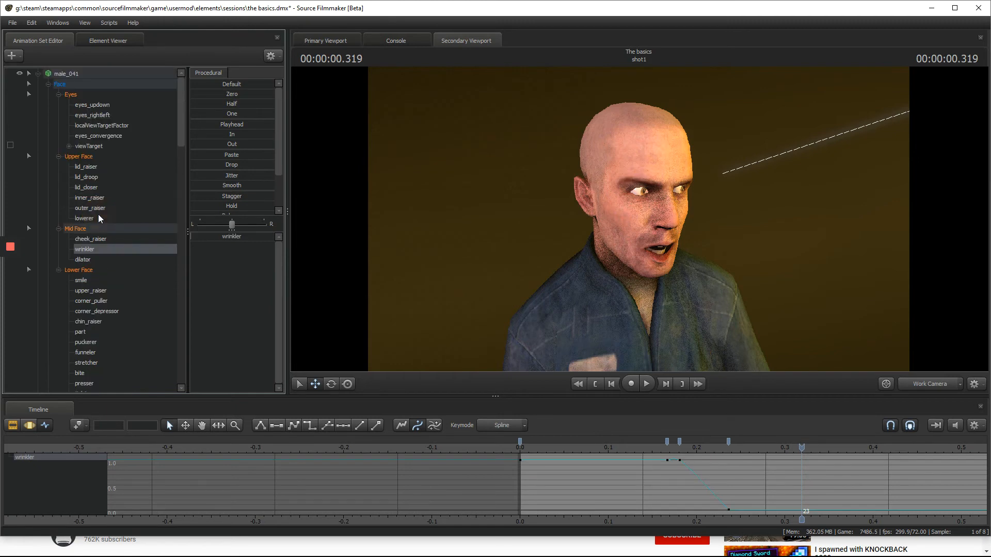
left_click(94, 186)
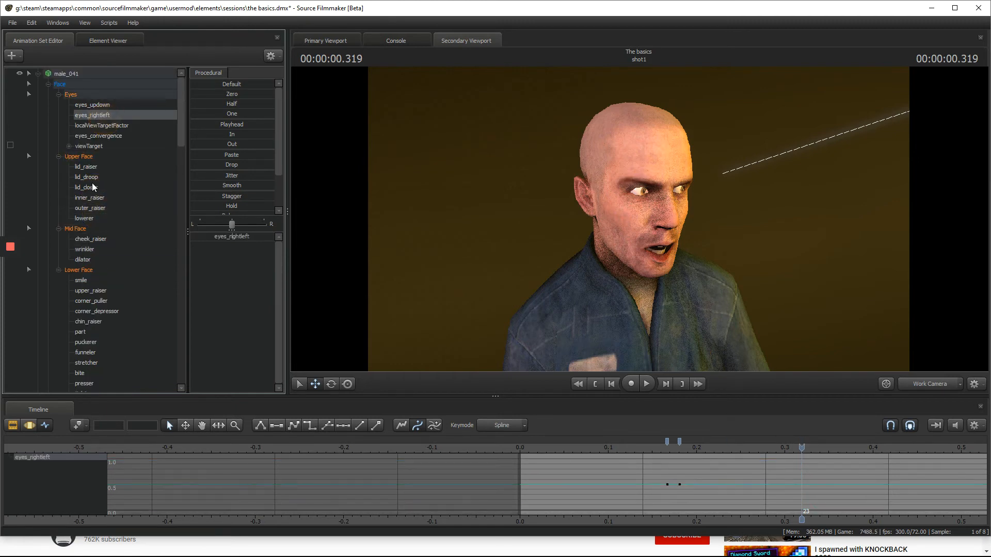
left_click(94, 168)
key("super")
- Select inner_raiser and outer_raiser together and set both to zero at 0.319 s with the face in close-up
left_click(107, 196)
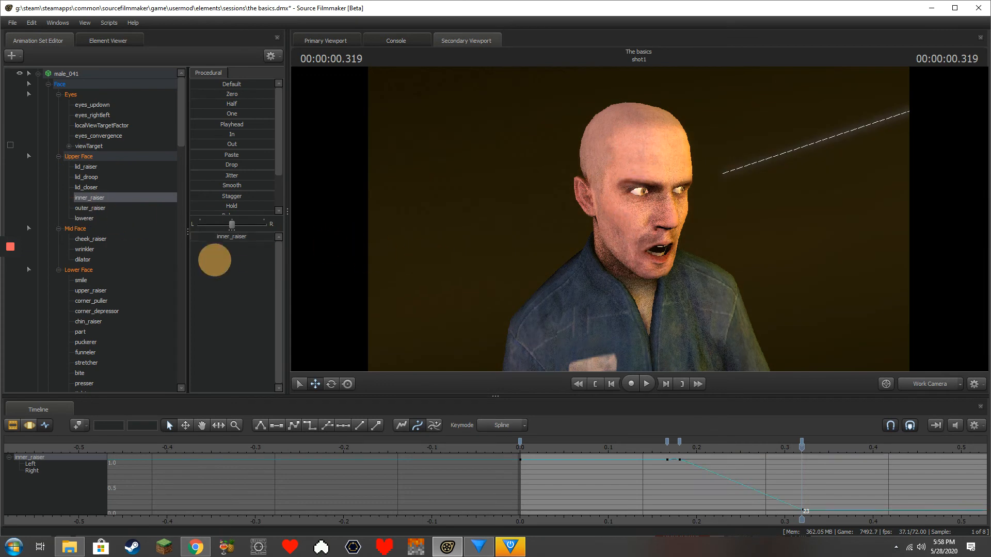
left_click(96, 207, "ctrl")
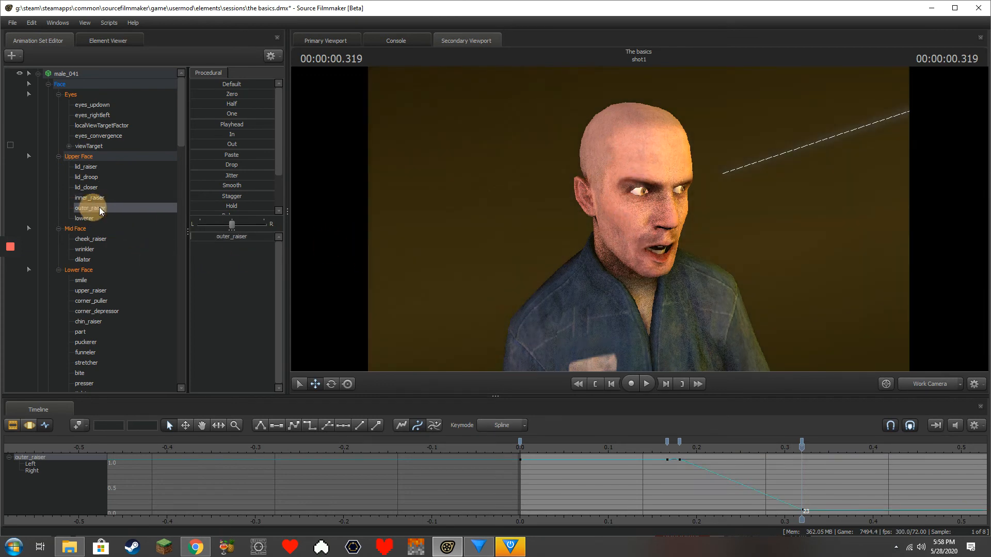
left_click_drag(248, 241, 167, 243)
key("w")
left_click_drag(465, 257, 639, 219)
key("s")
key("w")
key("s")
key("w")
left_click_drag(241, 250, 212, 254)
- Look through male_041's body, arm, finger and remaining controls in the animation set
scroll(116, 246, "down", 7)
scroll(118, 250, "down", 15)
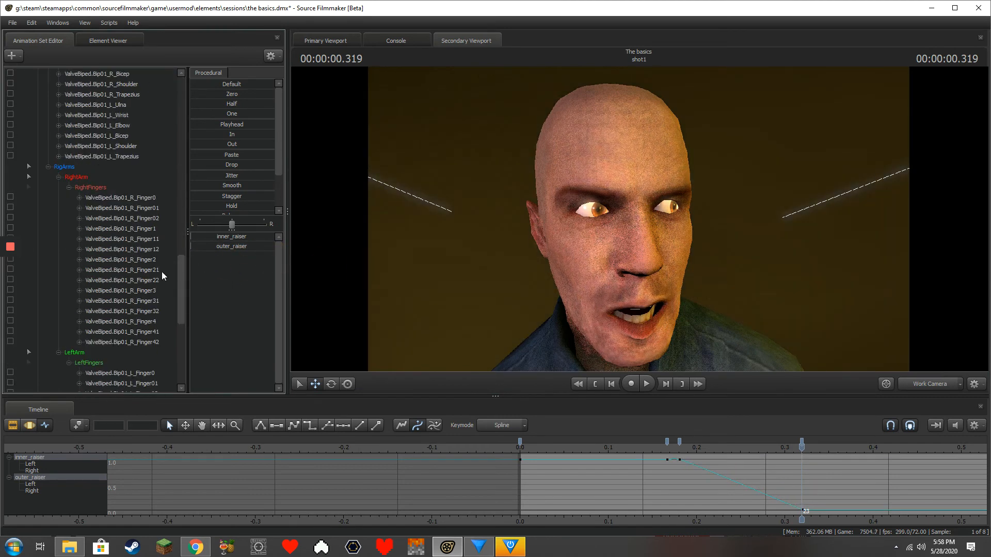
scroll(42, 322, "up", 10)
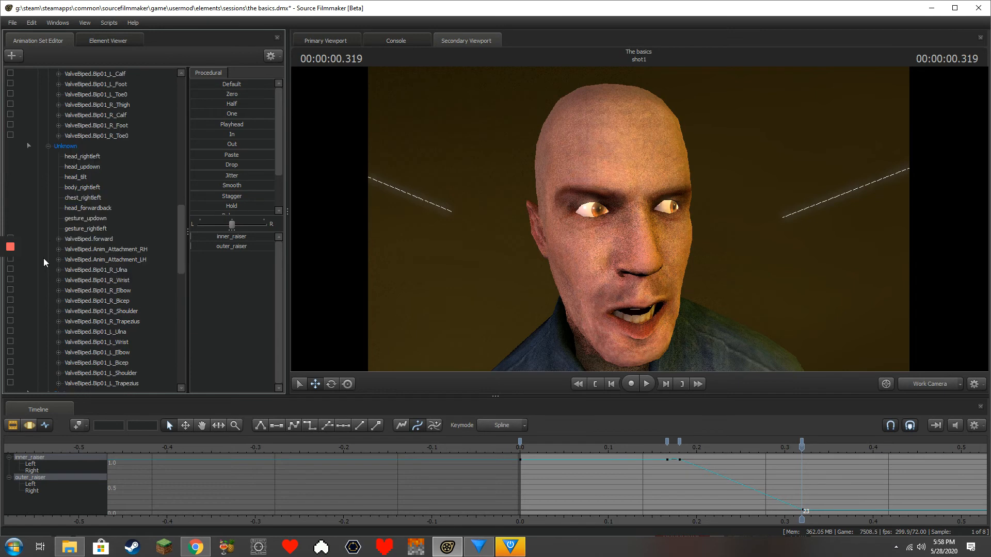
scroll(43, 258, "up", 1)
scroll(41, 255, "up", 12)
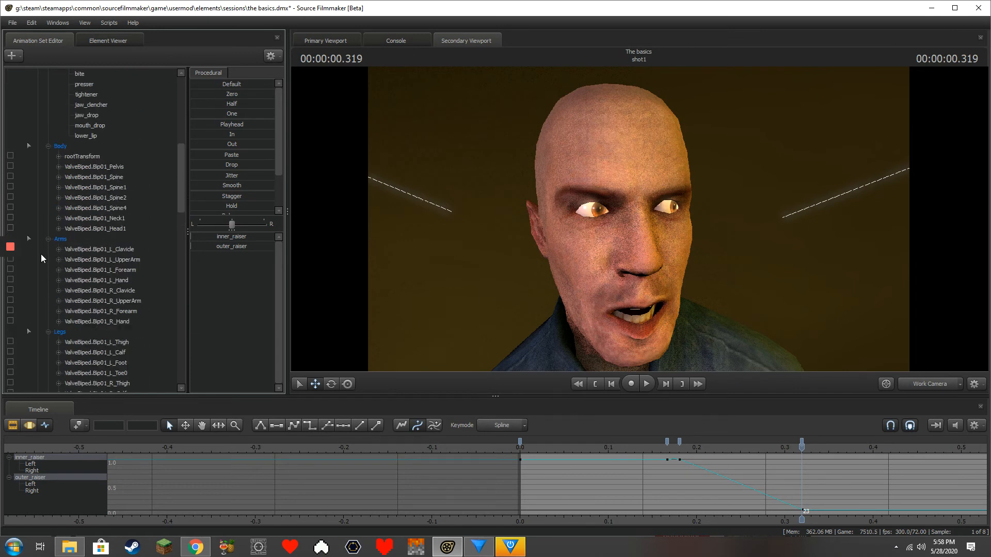
scroll(153, 290, "up", 3)
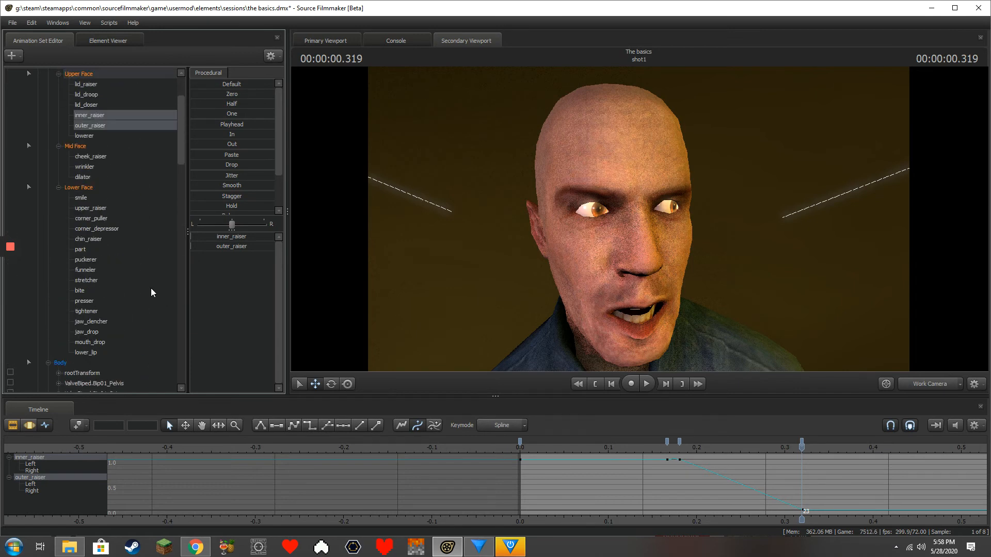
- Pull the view back to show the character's body and review the facial animation in playback
key("s")
left_click_drag(600, 288, 600, 287)
key("w")
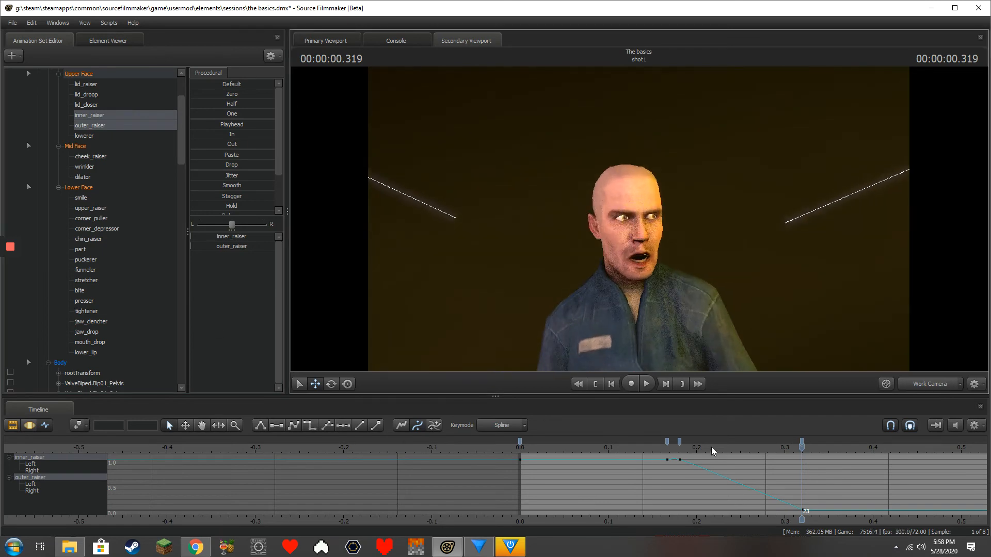
left_click_drag(713, 451, 767, 449)
key("space")
scroll(756, 461, "down", 3)
scroll(797, 458, "down", 2)
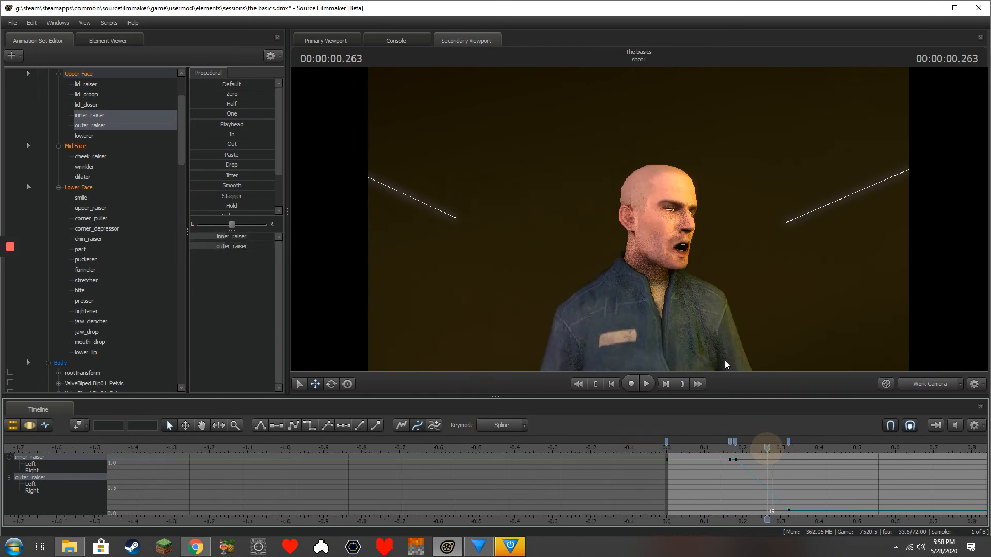
key("s")
left_click_drag(638, 218, 640, 219)
key("space")
key("space")
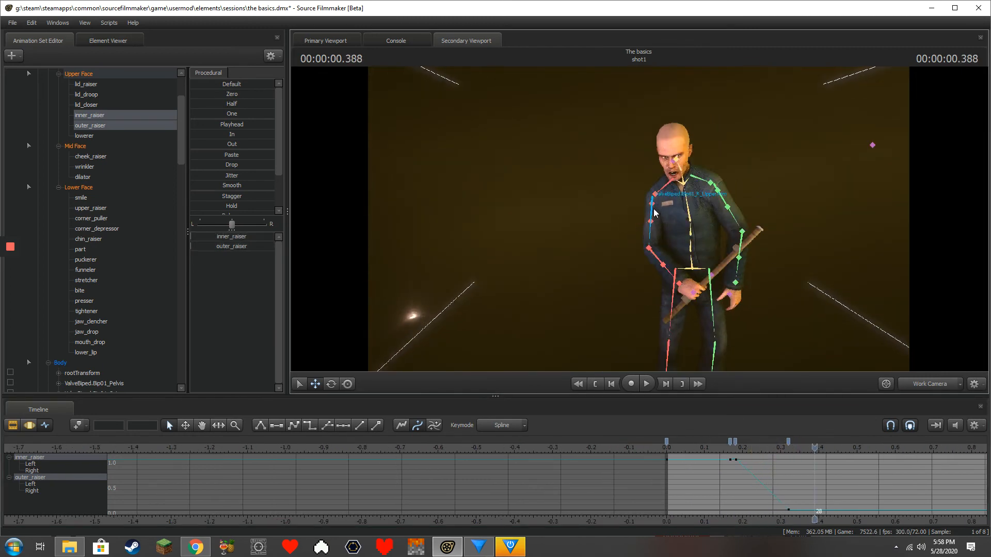
- Select the right clavicle bone and play the body animation from near the start of the shot
left_click(666, 196)
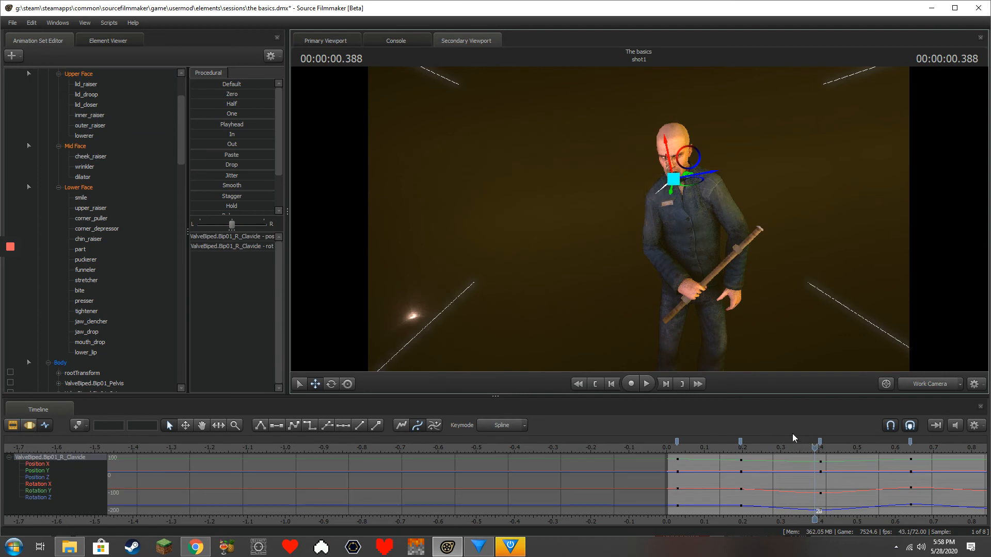
left_click_drag(793, 438, 679, 437)
key("space")
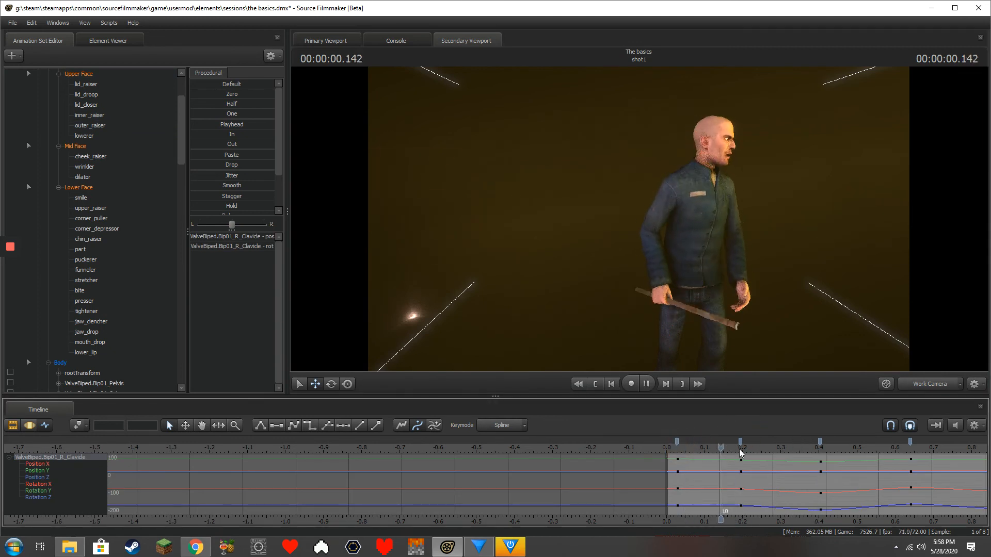
- Delete the right clavicle's later keyframes across the shot, keeping only the first one near the start
left_click(739, 451)
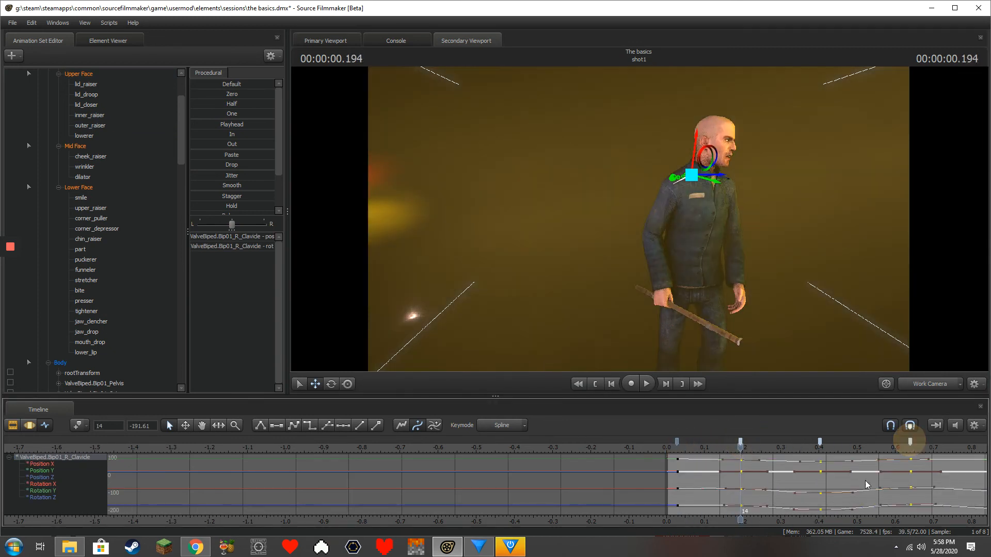
left_click(910, 425)
left_click(810, 442)
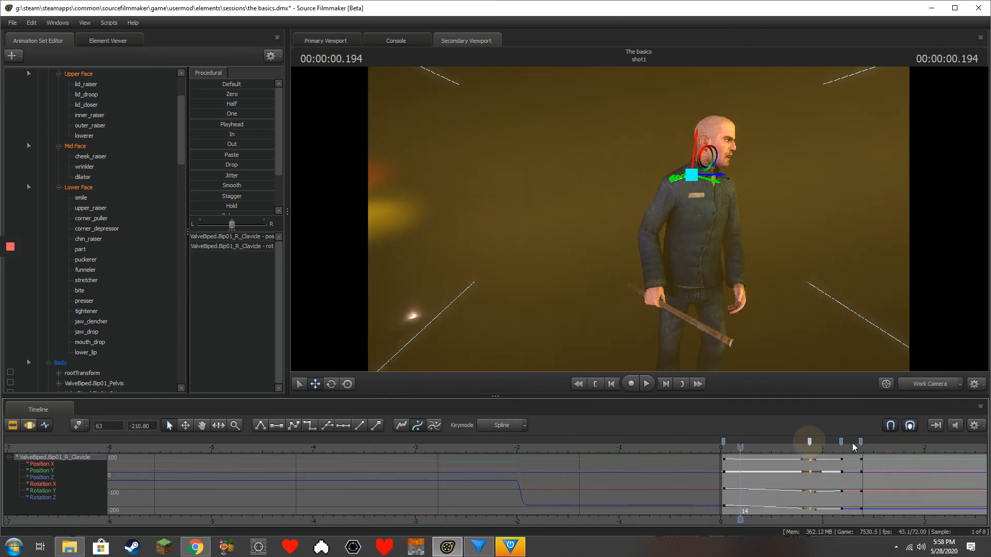
left_click(861, 441, "shift")
key("Delete")
scroll(806, 465, "up", 5)
- Rotate the right clavicle at about 0.24 s with the free rotation manipulator to start the new arm motion
left_click(702, 446)
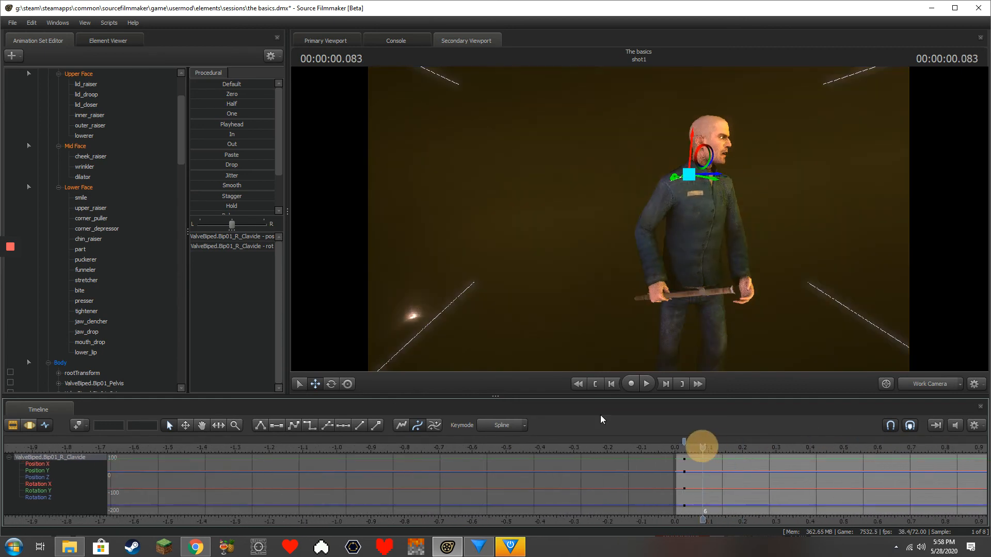
left_click(348, 384)
key("space")
key("space")
left_click_drag(698, 181, 673, 190)
key("space")
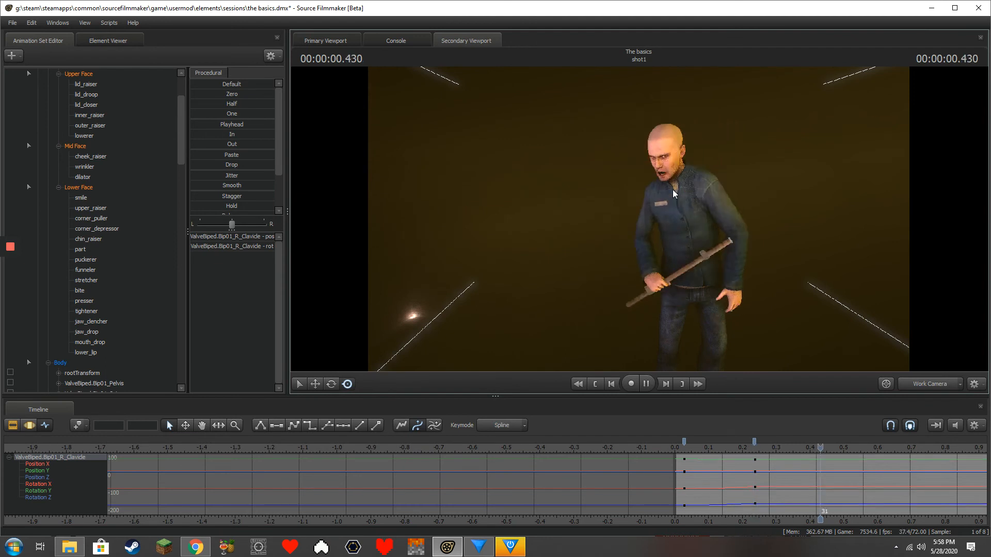
- Key new right clavicle rotations at about 0.43 s and 0.583 s so the arm swings the pipe up
key("space")
left_click(776, 444)
left_click_drag(776, 444, 762, 444)
key("space")
key("space")
left_click_drag(657, 194, 678, 163)
key("space")
key("space")
mouse_move(639, 219)
left_mouse_down()
mouse_move(650, 210)
mouse_move(635, 225)
left_mouse_up()
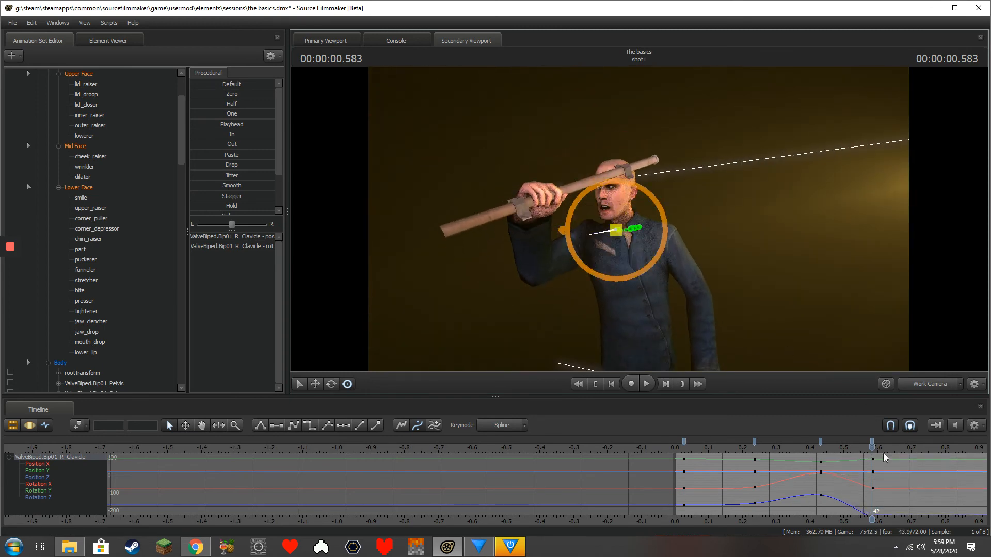
- Add small settling rotation keyframes to the right clavicle between about 0.74 s and 1.35 s
middle_click_drag(853, 522, 672, 522)
left_click_drag(691, 520, 743, 521)
left_click_drag(631, 208, 623, 223)
left_click_drag(743, 521, 817, 520)
left_click_drag(621, 226, 614, 220)
- Scrub through the pipe swing and adjust the right clavicle's rotation at 0.583 s
key("space")
scroll(663, 439, "down", 3)
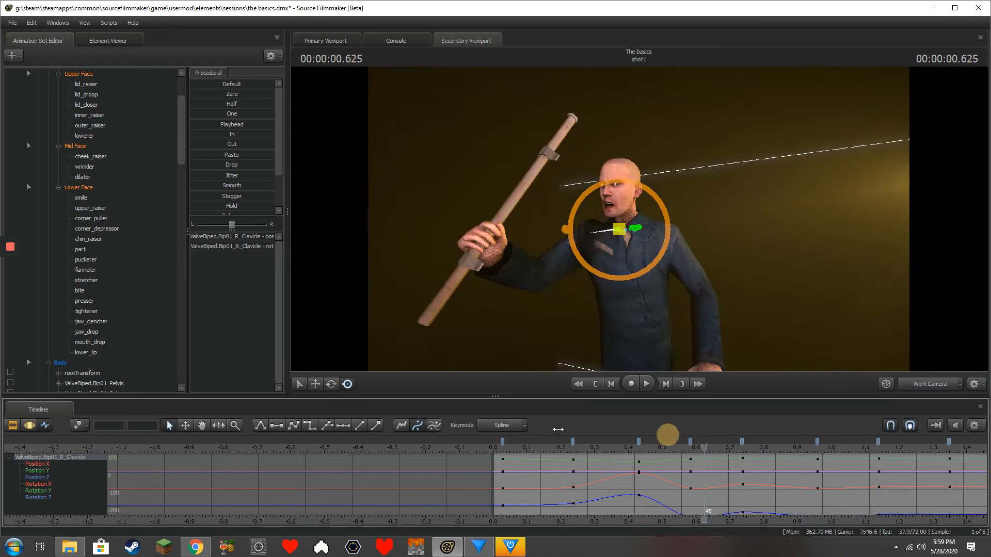
left_click(575, 448)
left_click_drag(579, 449, 659, 457)
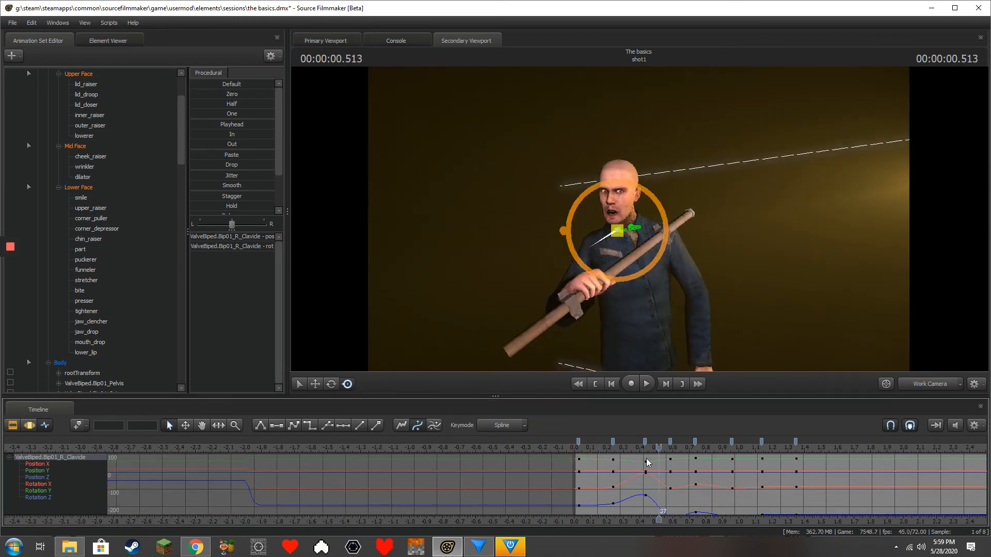
scroll(621, 441, "up", 3)
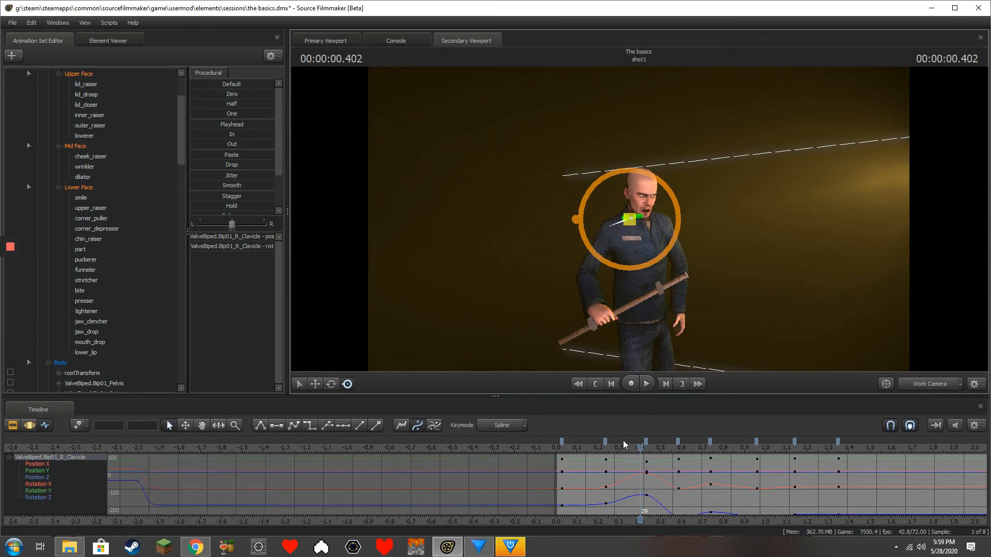
left_click_drag(621, 442, 670, 453)
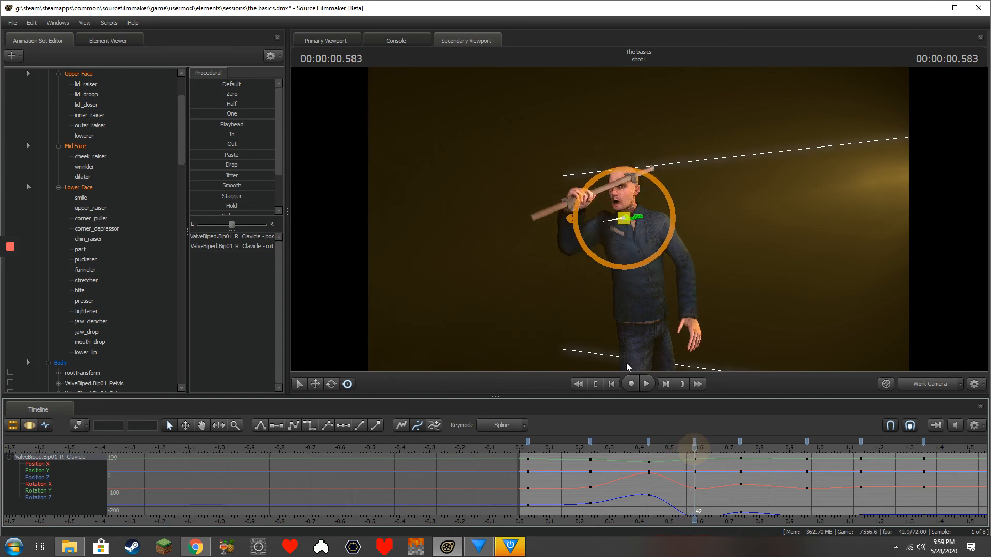
left_click_drag(614, 199, 617, 232)
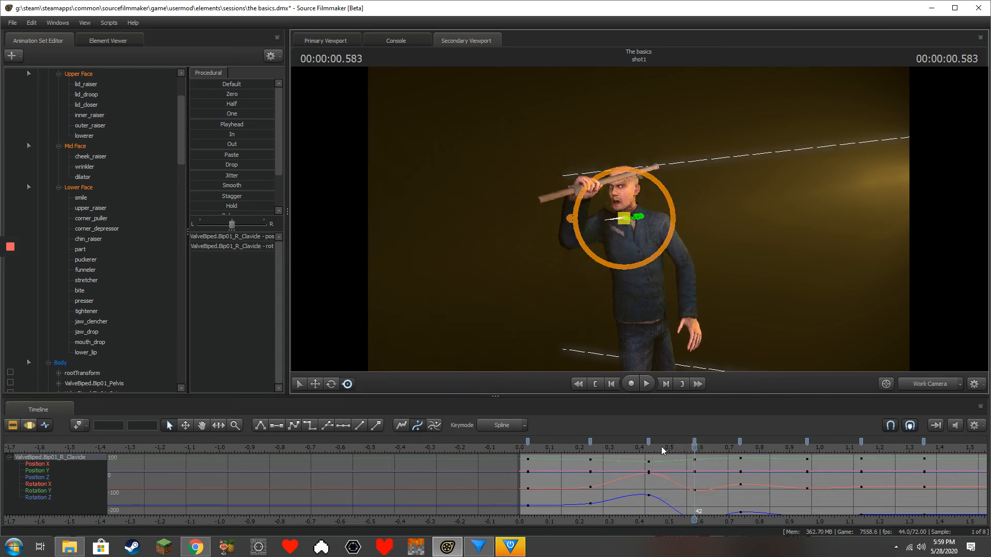
- Move the raised-arm keyframe to frame 45 and key an in-between right clavicle rotation at 0.541 s
left_click(645, 449)
left_click_drag(651, 451, 689, 448)
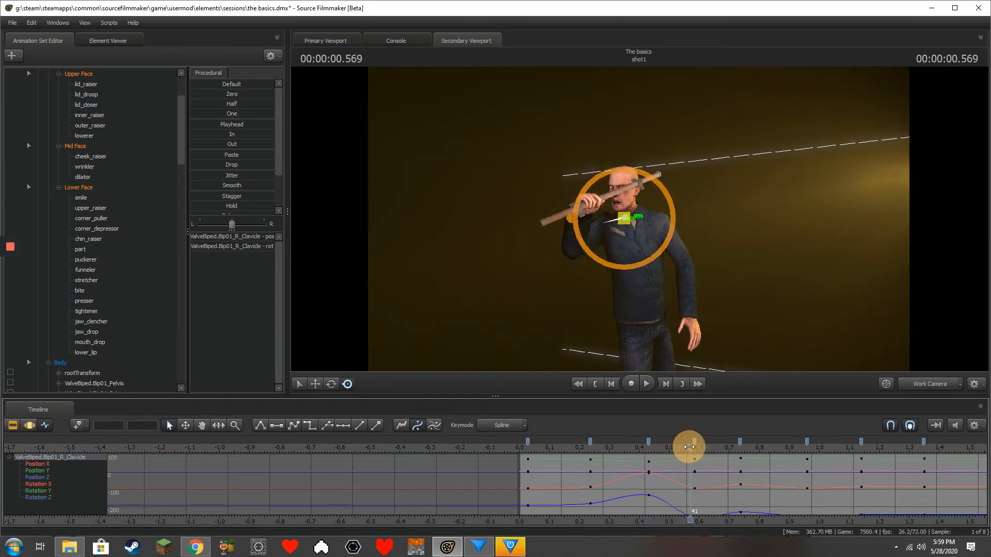
mouse_move(625, 194)
left_mouse_down()
mouse_move(619, 224)
mouse_move(623, 187)
left_mouse_up()
mouse_move(666, 446)
left_mouse_down()
mouse_move(599, 447)
mouse_move(695, 446)
mouse_move(654, 446)
mouse_move(679, 445)
left_mouse_up()
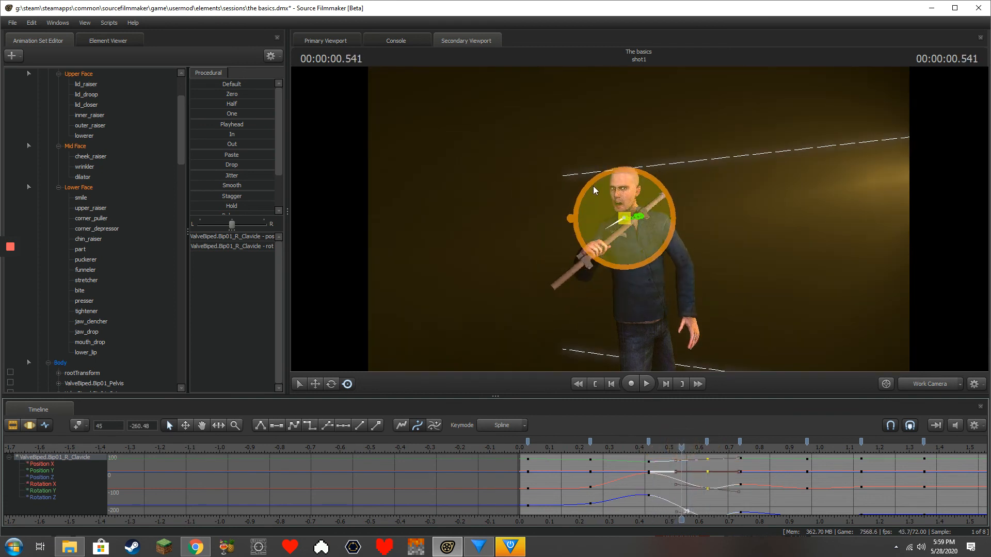
left_click_drag(594, 191, 589, 208)
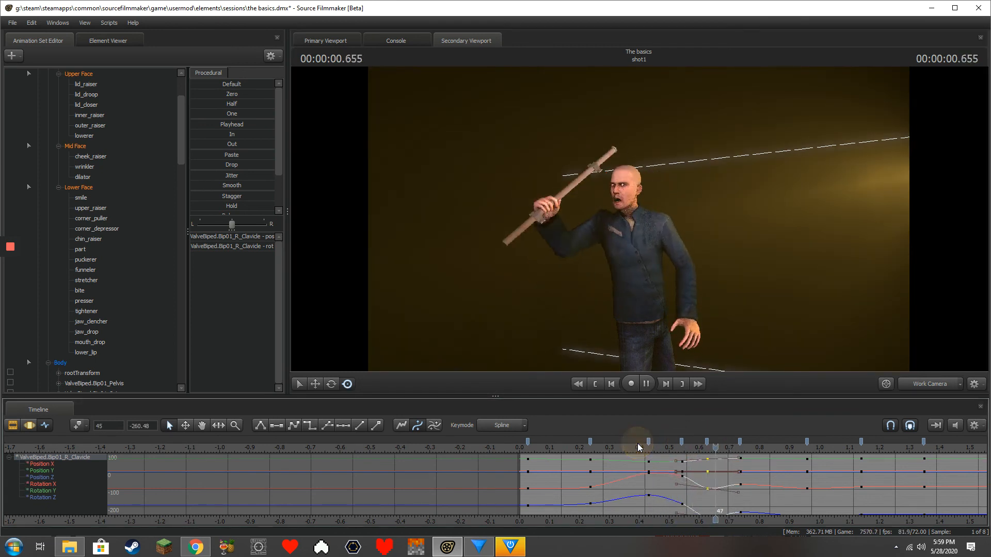
- Move the raised-arm keyframe to frame 48 and the following one to about 0.82 s, and replay the swing
left_click(665, 446)
mouse_move(702, 447)
left_mouse_down()
mouse_move(766, 445)
mouse_move(724, 448)
left_mouse_up()
left_click(563, 449)
key("space")
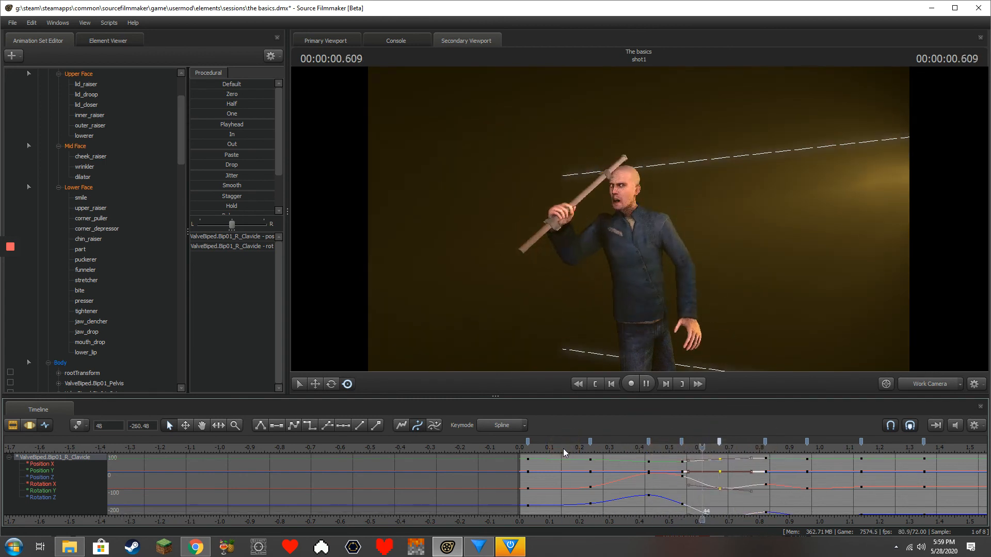
key("space")
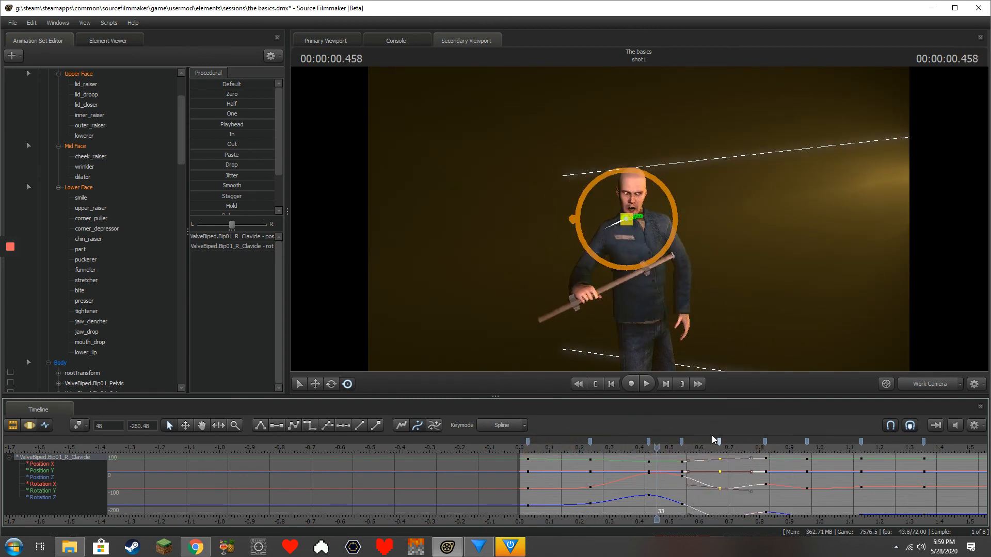
- Switch the viewport to camera2 and play the arm swing from the shot's early part
left_click(924, 384)
key("space")
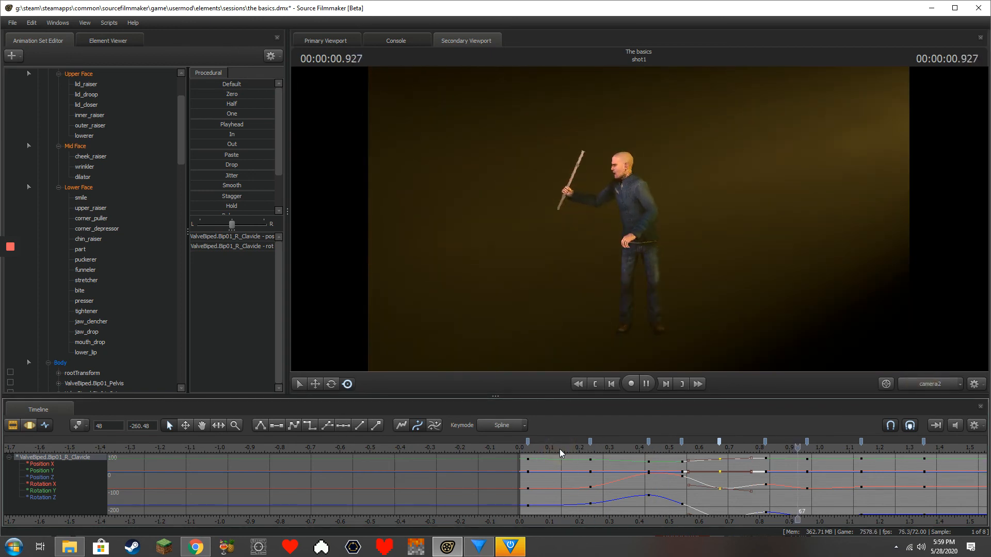
left_click(559, 449)
key("space")
scroll(584, 454, "down", 3)
key("space")
scroll(645, 449, "up", 2)
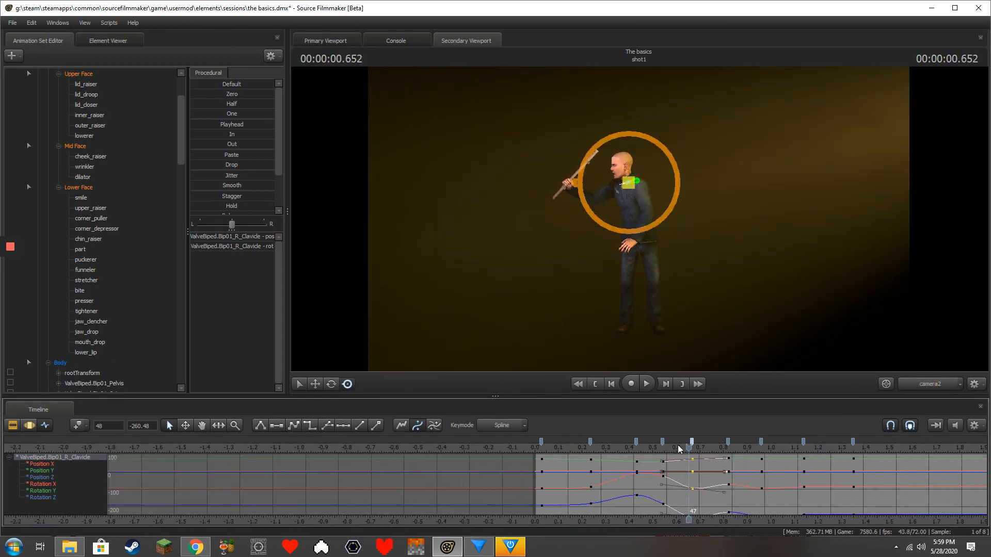
- Tighten the right clavicle's timing by moving keyframes to about 0.64, 0.74 and 0.84 s, and replay it
left_click_drag(728, 442, 686, 442)
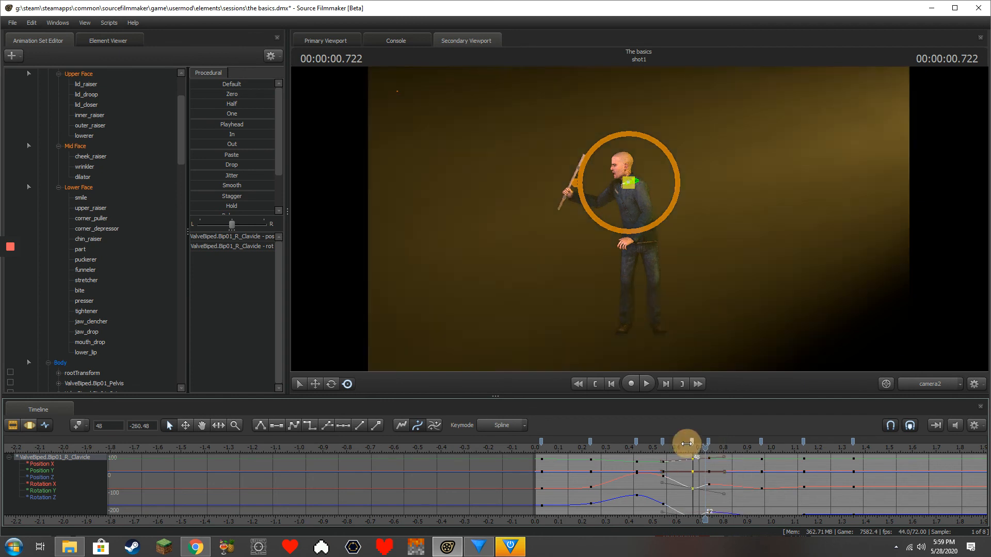
left_click(619, 445)
key("space")
left_click_drag(761, 442, 732, 443)
left_click_drag(723, 448, 698, 448)
left_click(622, 455)
key("space")
left_click(591, 450)
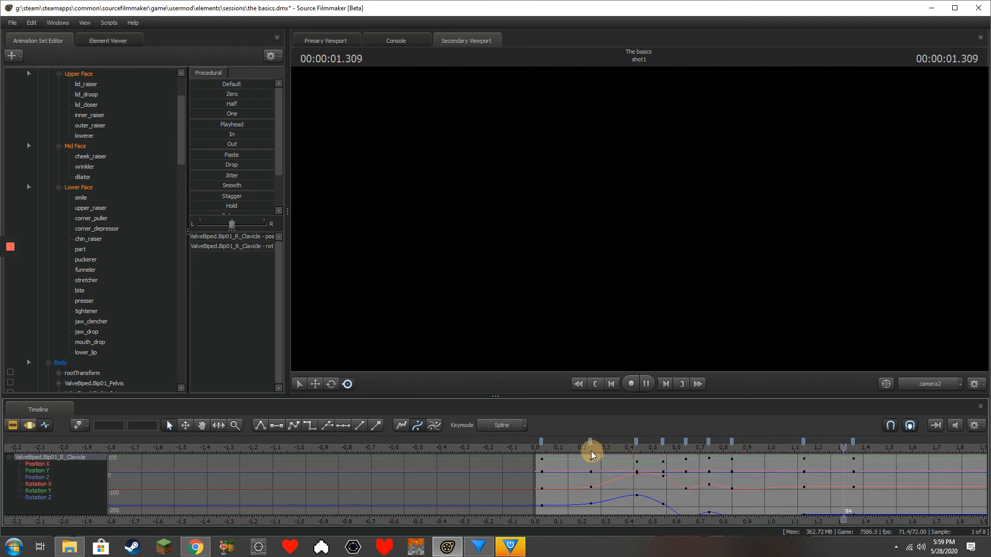
- Select the Spine, Spine1 and Spine2 bones together and scrub through the turn before the swing
key("space")
key("space")
left_click(640, 220, "ctrl")
left_click(639, 212, "ctrl+shift")
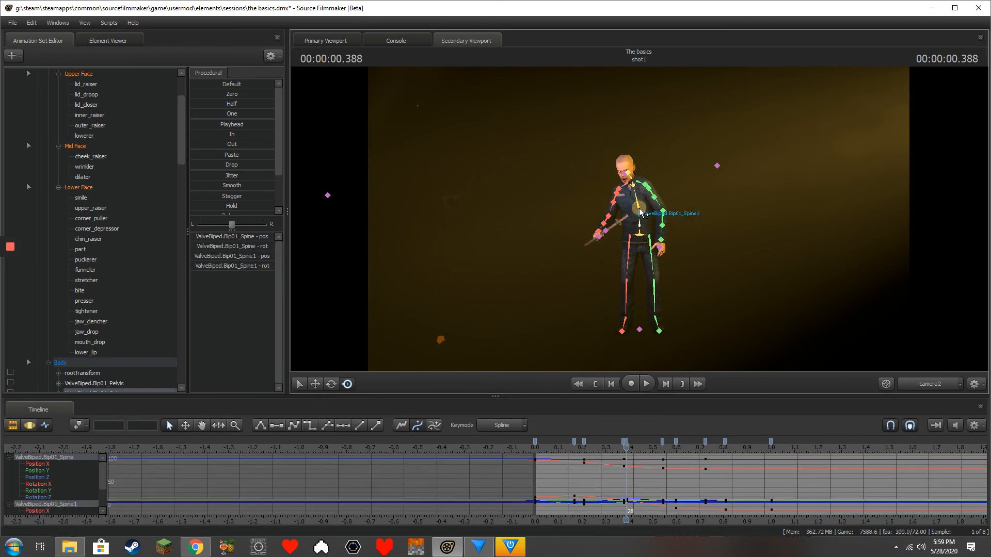
left_click(638, 200, "ctrl+shift")
scroll(626, 447, "up", 1)
left_click_drag(626, 447, 578, 447)
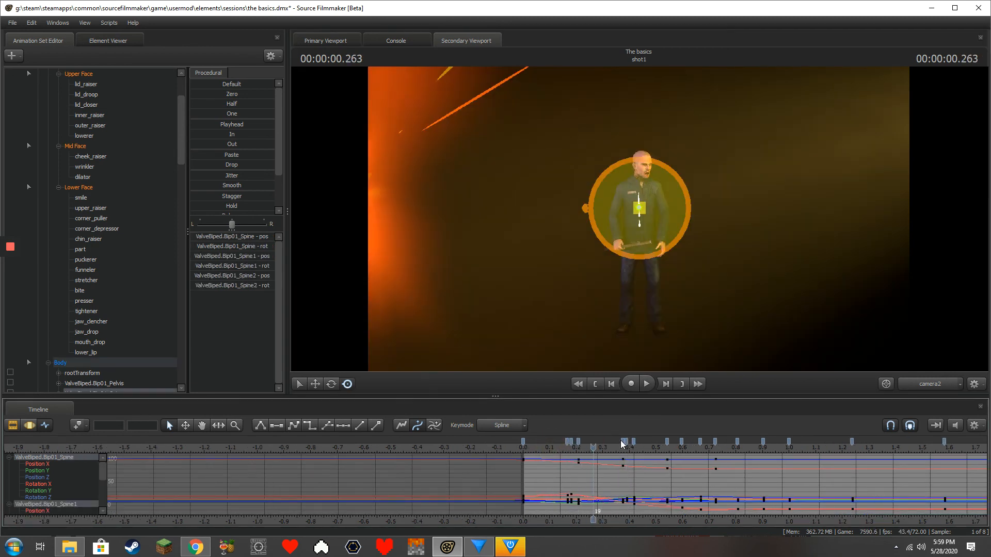
- Shift the spine keyframes from about 0.38 s onward earlier and retime one of the middle keyframes to frame 44
left_click(623, 442)
left_click(852, 442, "shift")
left_click_drag(852, 442, 837, 443)
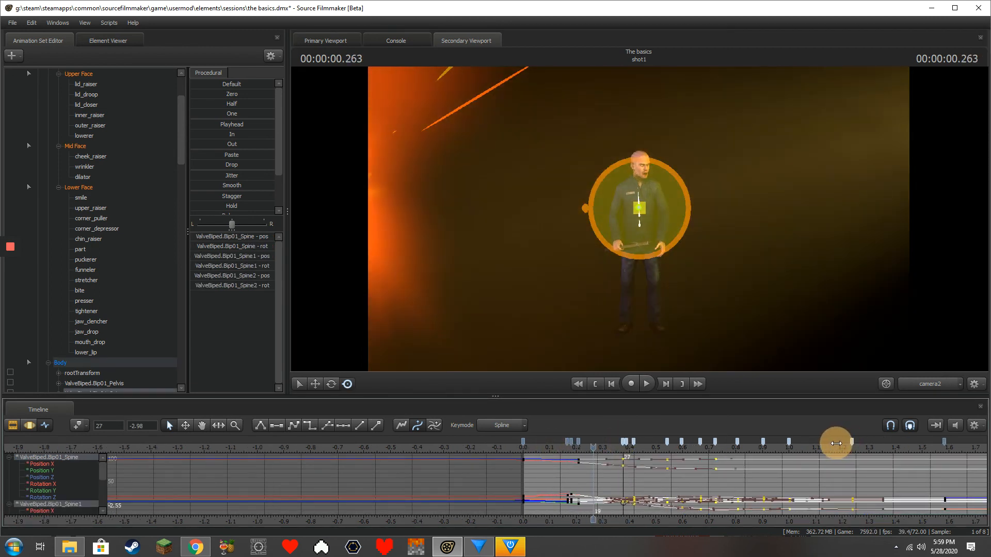
left_click(651, 443)
mouse_move(651, 443)
left_mouse_down()
mouse_move(640, 443)
mouse_move(697, 443)
mouse_move(685, 442)
left_mouse_up()
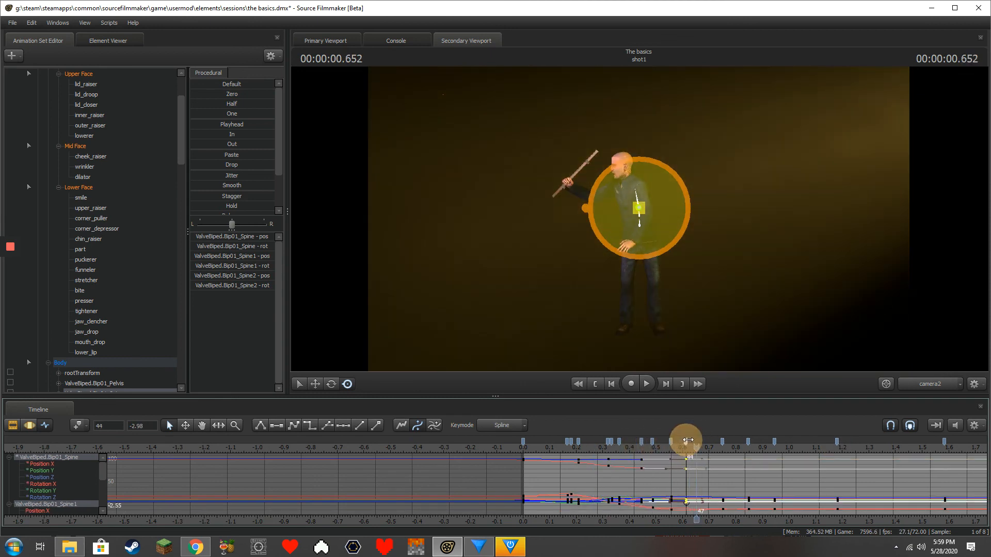
- Play back the retimed spine motion through camera2 several times from before the turn
key("space")
key("space")
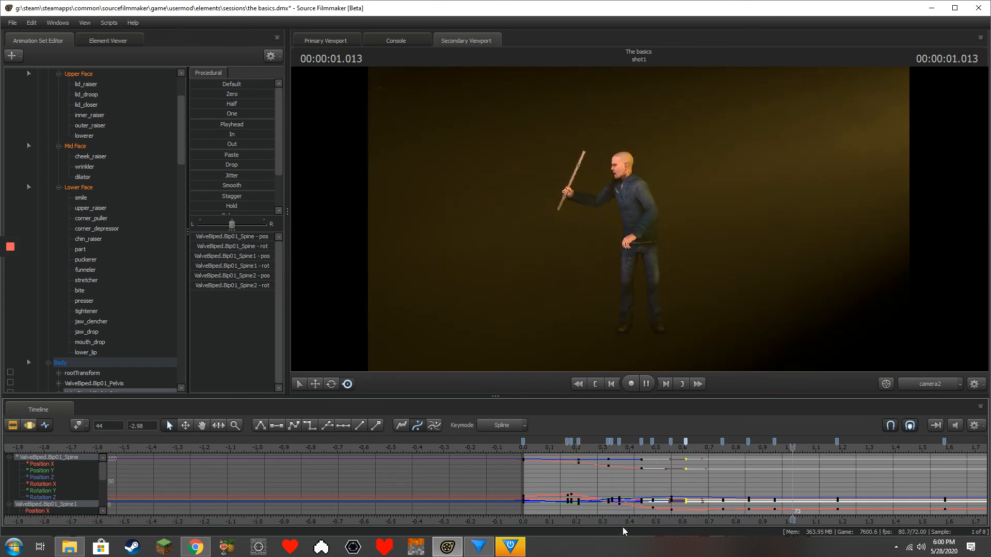
key("space")
scroll(632, 483, "down", 1)
left_click(570, 448)
key("space")
left_click(573, 447)
key("space")
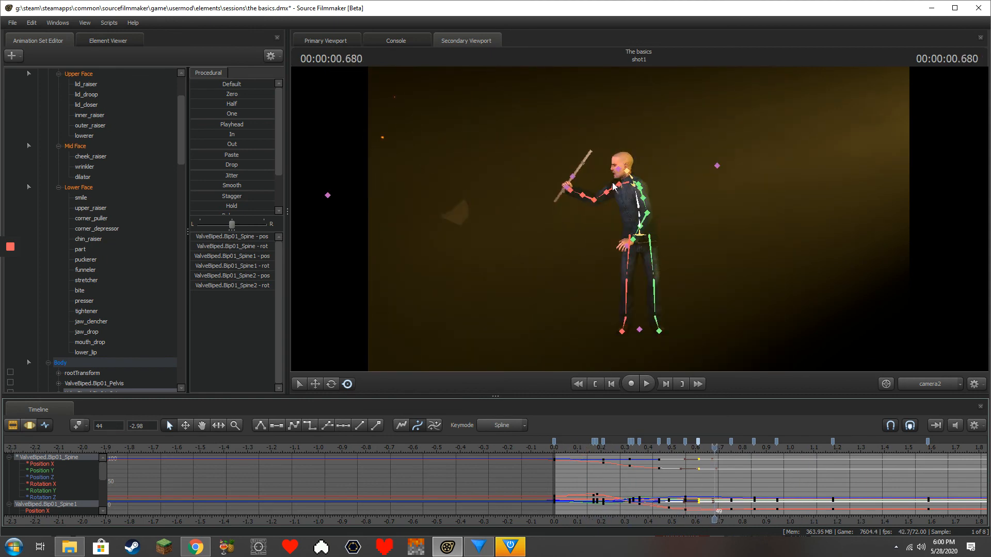
- Select the right clavicle and delay its keyframes to frame 49, about 0.82 s and frame 68
left_click(625, 188)
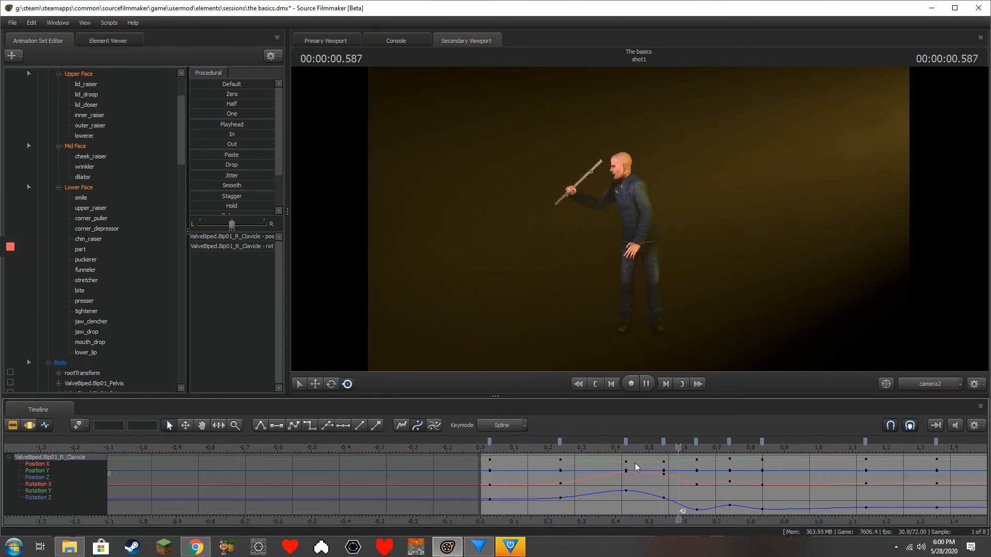
left_click_drag(752, 443, 787, 442)
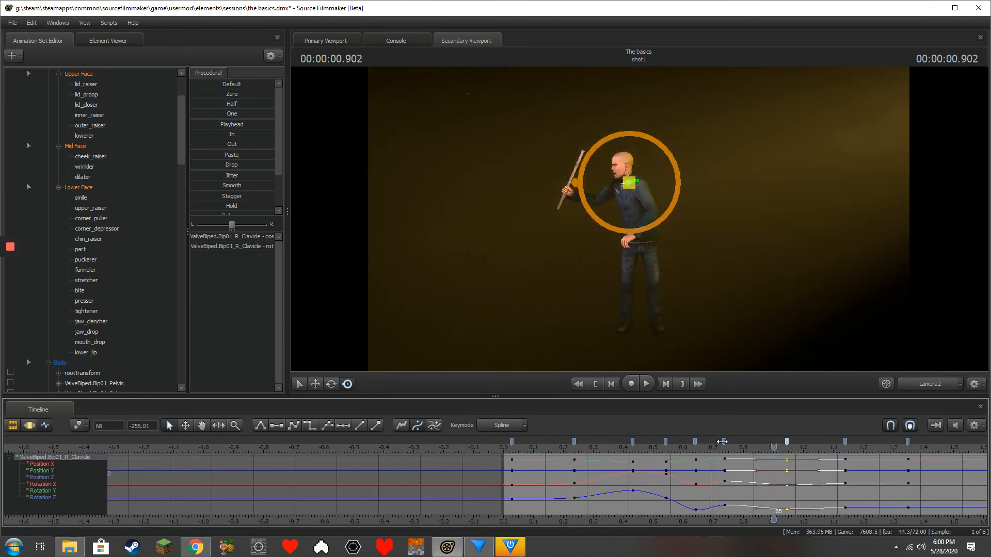
mouse_move(724, 442)
left_mouse_down()
mouse_move(750, 443)
mouse_move(708, 441)
left_mouse_up()
- Replay the delayed arm swing through camera2 from the start of the shot to check its timing
left_click(599, 448)
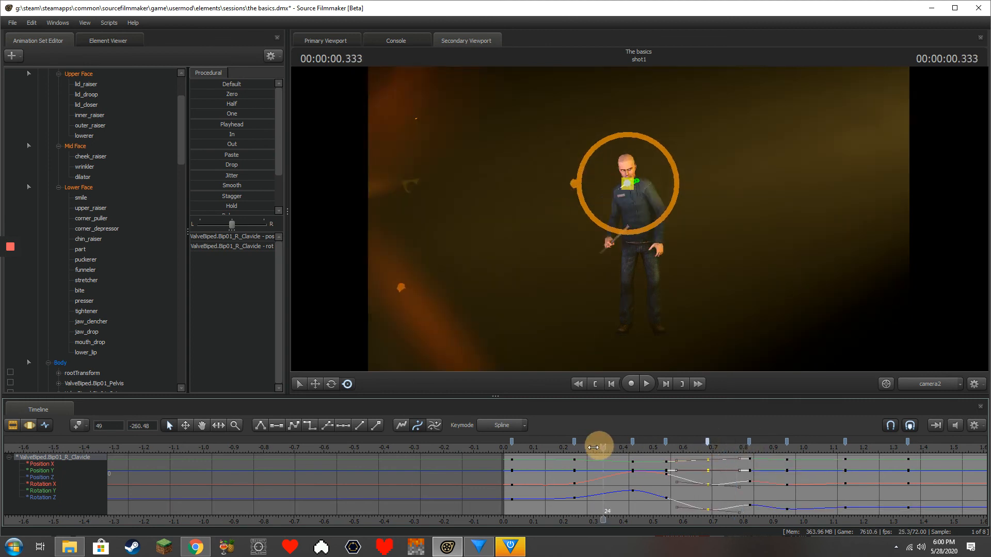
key("space")
left_click(599, 448)
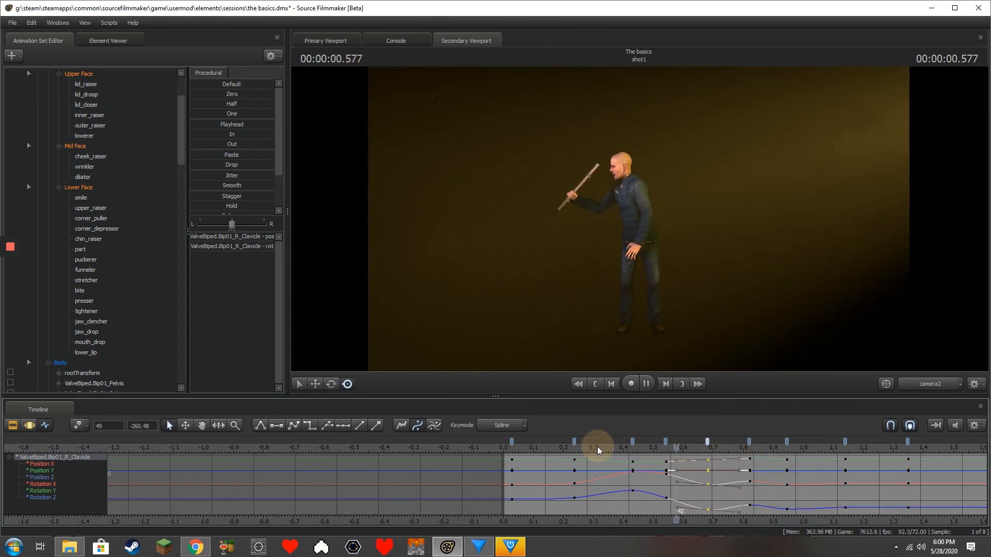
scroll(594, 451, "down", 3)
key("space")
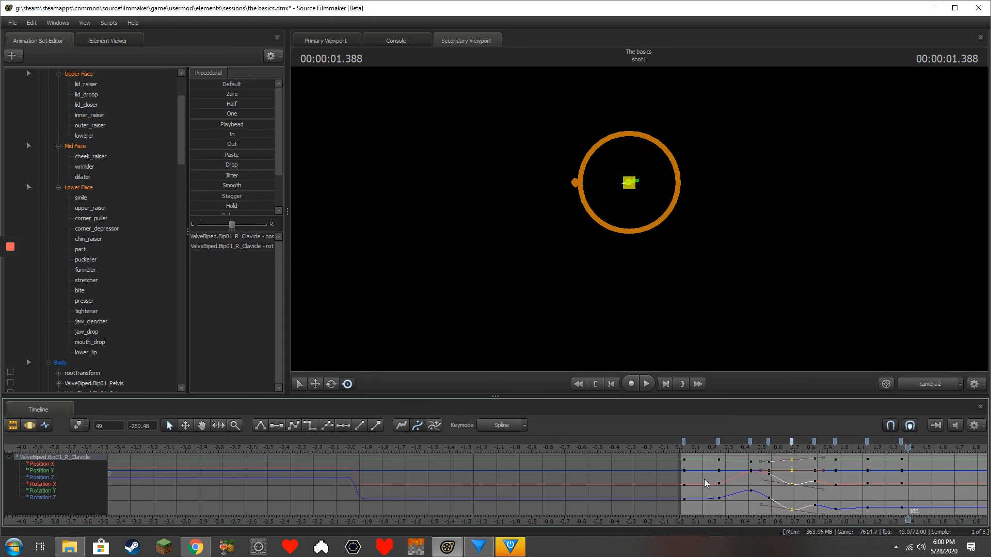
left_click(684, 444)
key("space")
scroll(713, 444, "down", 2)
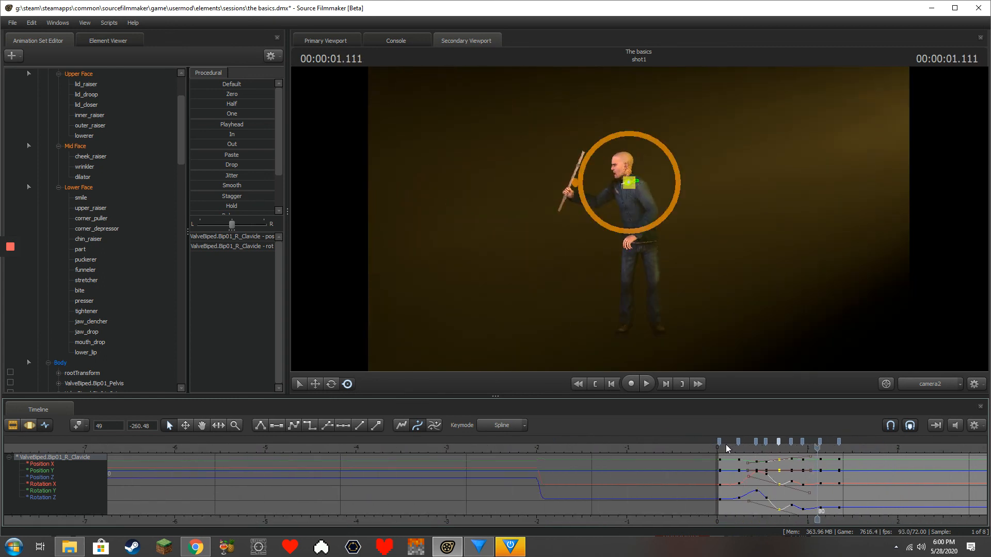
left_click(726, 446)
key("space")
key("space")
- Switch the viewport to the Work Camera and play the swing up close from mid-shot
left_click(931, 382)
key("space")
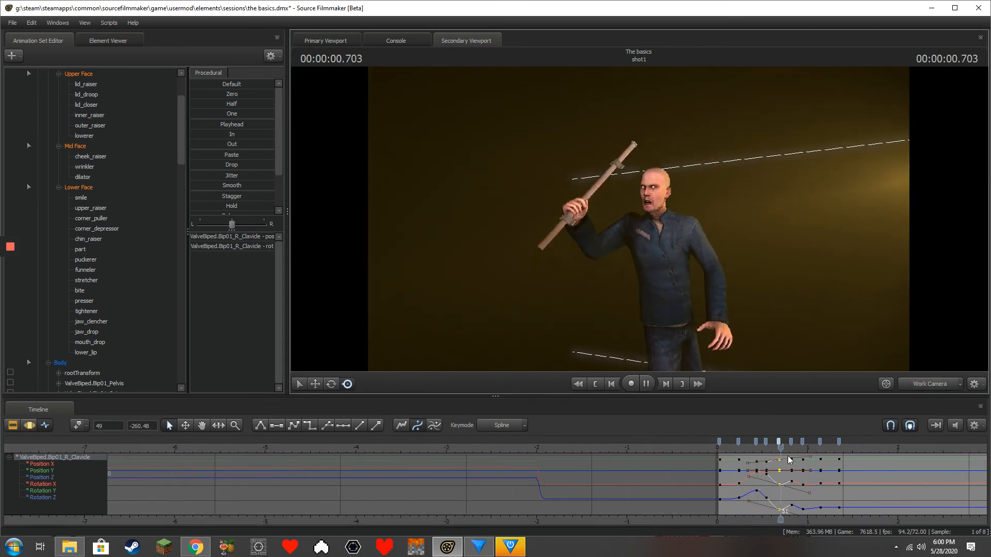
scroll(787, 464, "down", 1)
scroll(783, 469, "up", 2)
scroll(780, 469, "down", 1)
key("space")
left_click(764, 458)
key("space")
scroll(759, 456, "up", 2)
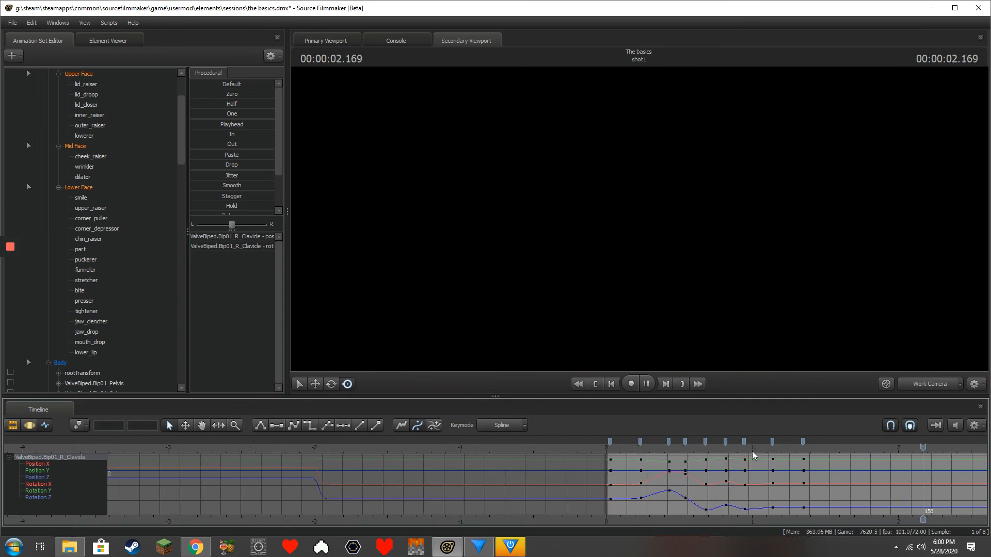
- Replay the swing in the Work Camera, return to 0.138 s and pull the view back to show the whole character
left_click(660, 449)
key("space")
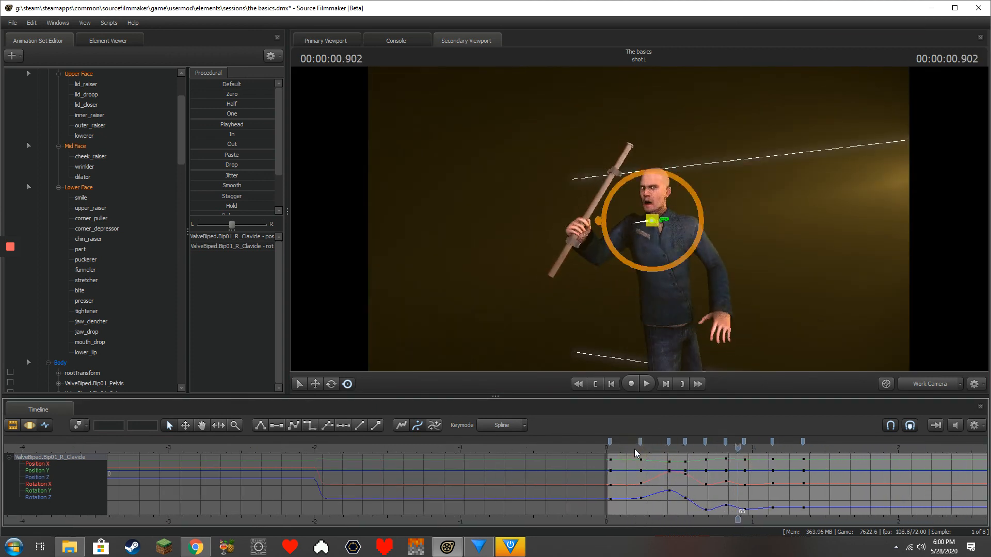
key("space")
key("space")
left_click(627, 443)
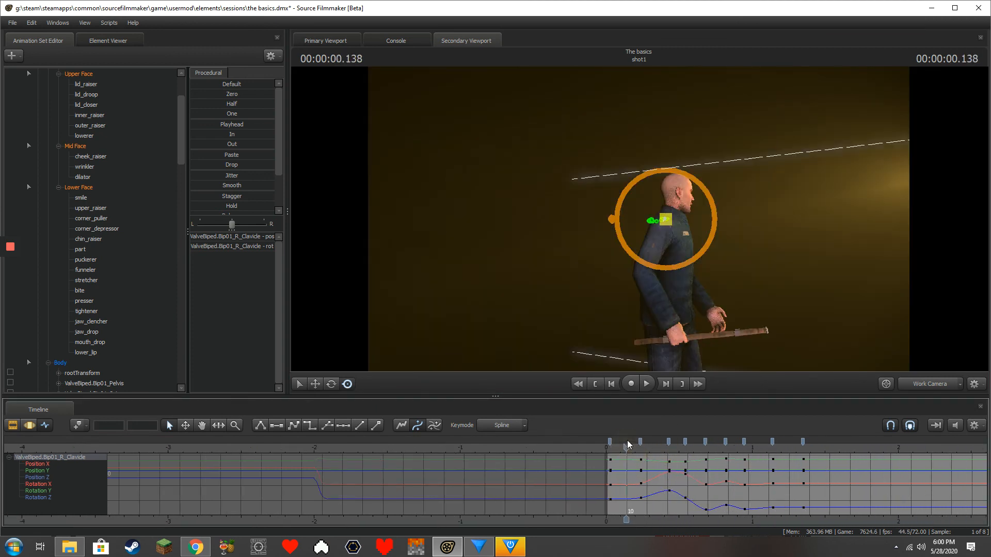
left_click_drag(638, 220, 639, 218)
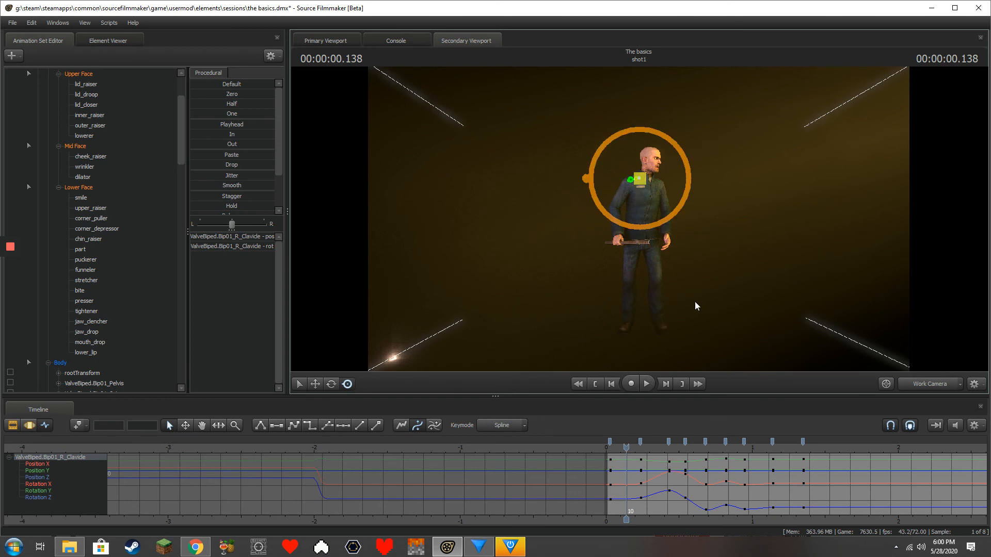
left_click_drag(695, 301, 639, 219)
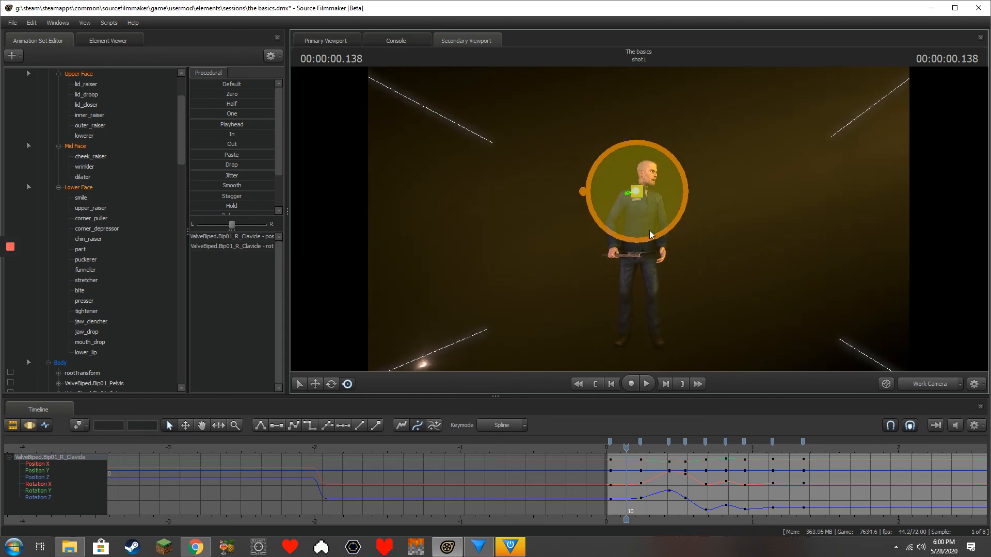